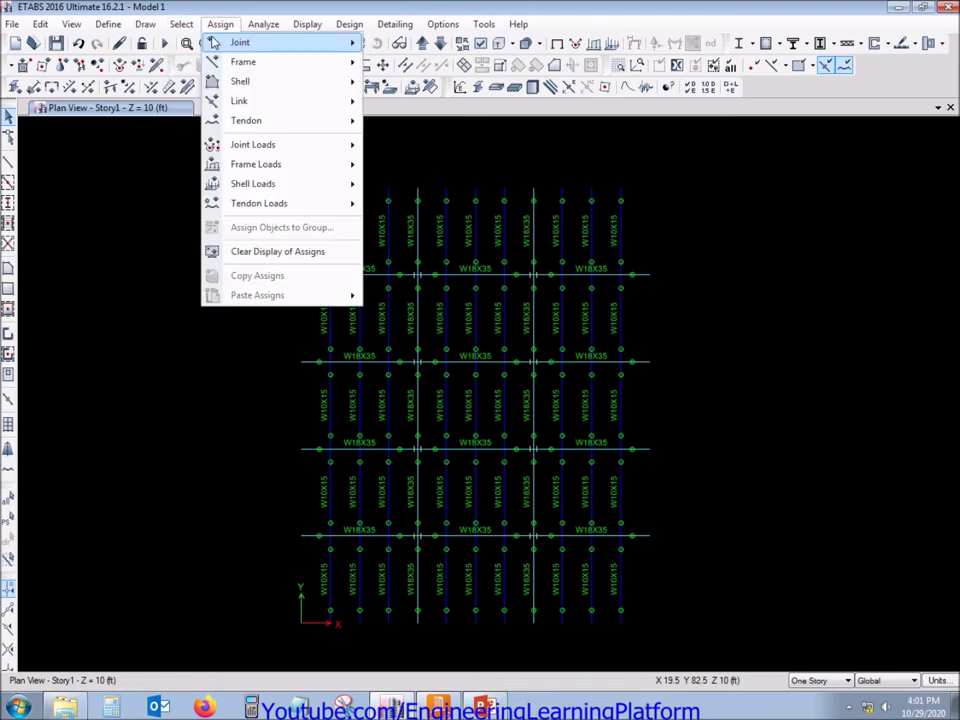
Step: Select all frames with W10 sections and hide the 45 W10 joists
{"action": "mouse_move", "coordinate": [205, 42]}
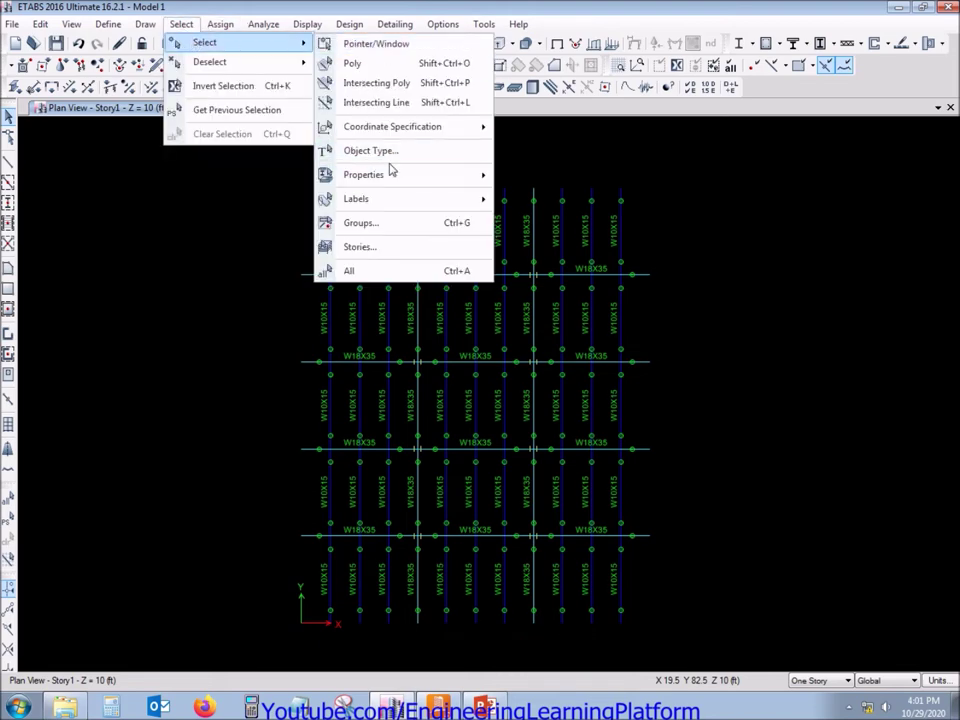
{"action": "mouse_move", "coordinate": [390, 176]}
{"action": "left_click", "coordinate": [561, 199]}
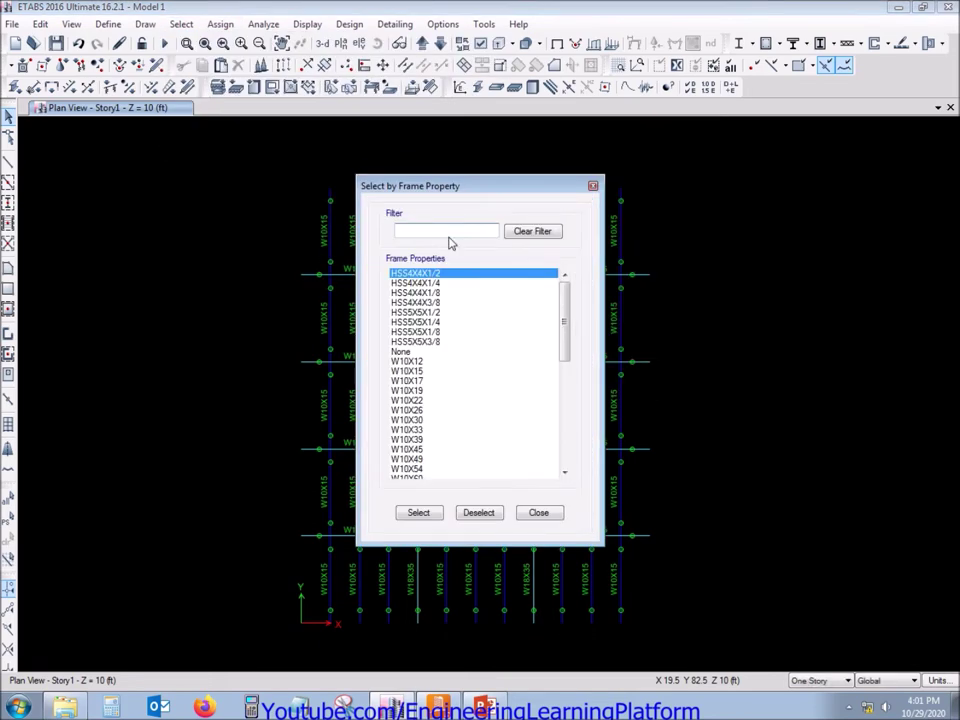
{"action": "type", "text": "w10"}
{"action": "left_click", "coordinate": [470, 420], "text": "shift"}
{"action": "left_click", "coordinate": [422, 514]}
{"action": "left_click", "coordinate": [552, 513]}
{"action": "right_click", "coordinate": [728, 370]}
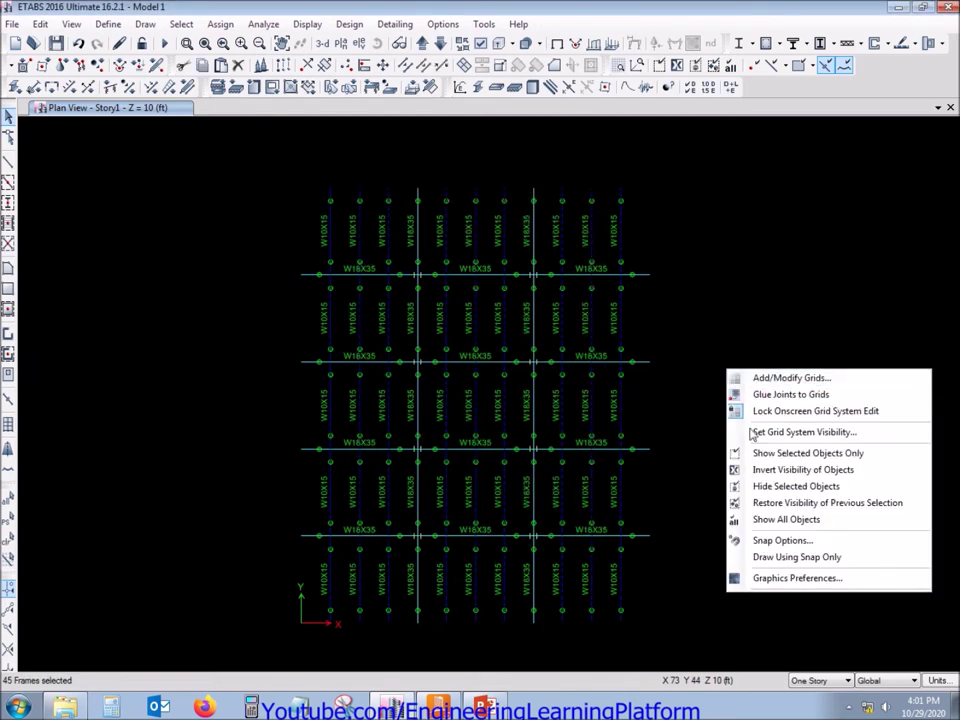
{"action": "left_click", "coordinate": [782, 486]}
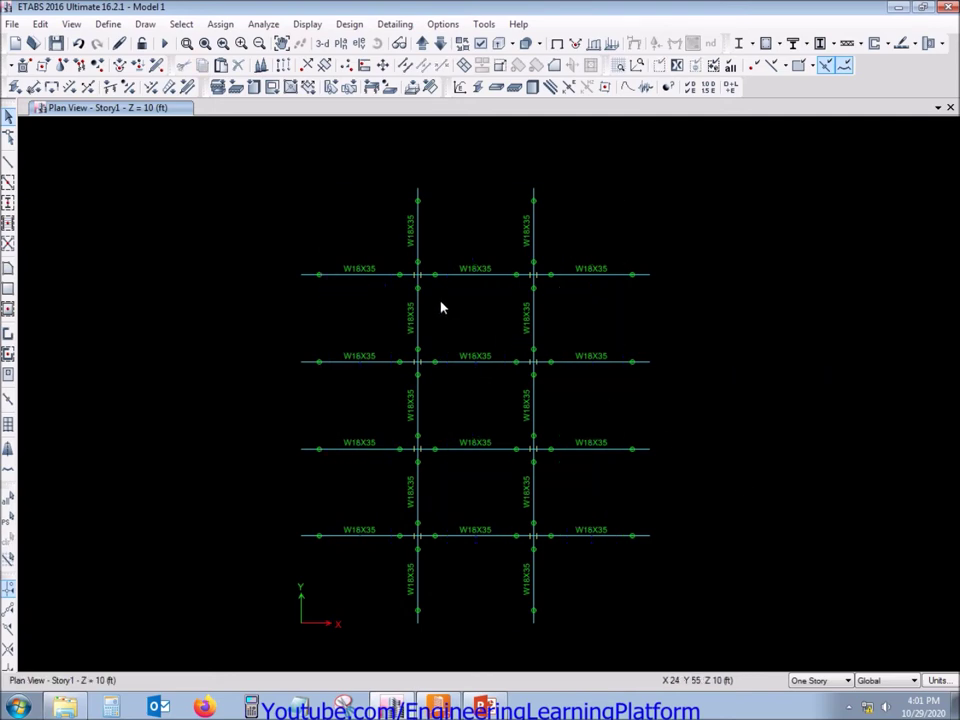
Step: Zoom in and select the two lower girders on either side of the column
{"action": "scroll", "coordinate": [546, 559], "scroll_direction": "up", "scroll_amount": 3}
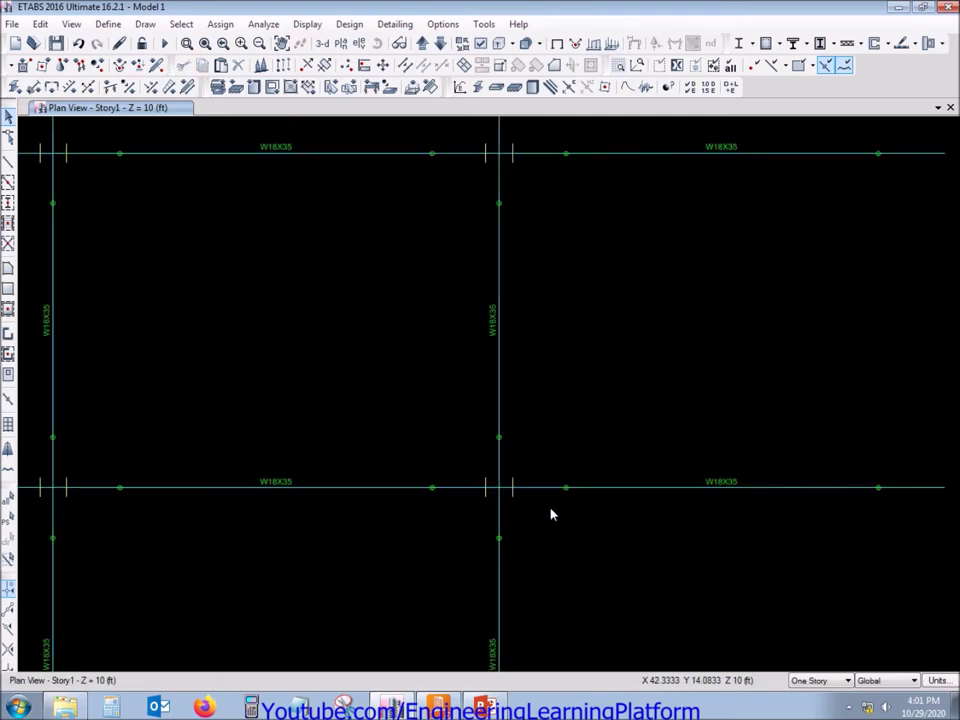
{"action": "left_click", "coordinate": [610, 487]}
{"action": "left_click", "coordinate": [440, 487]}
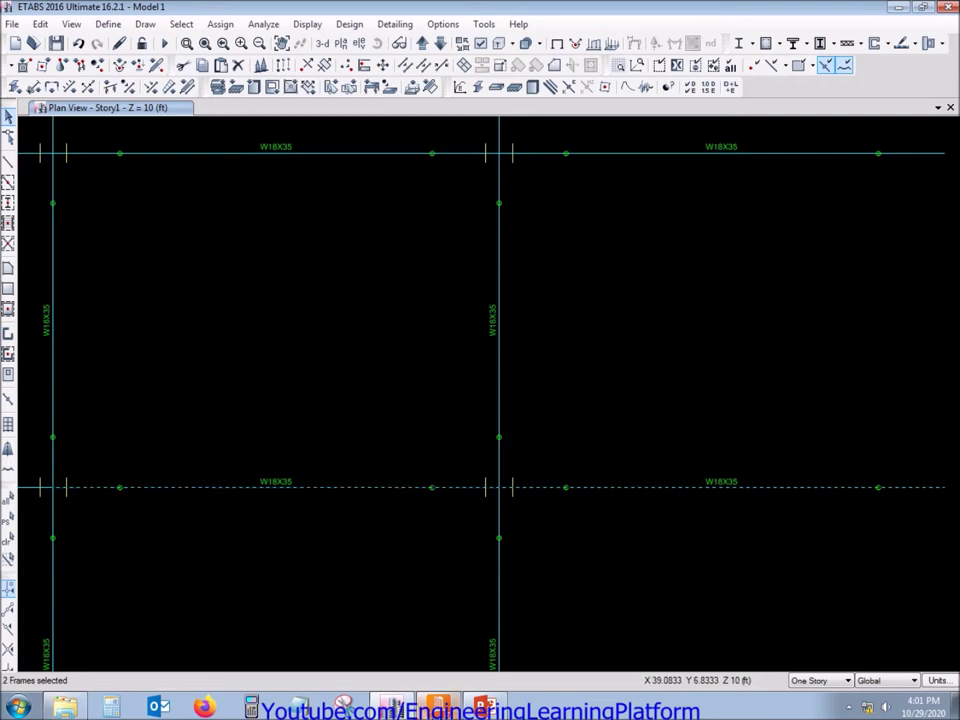
{"action": "key", "text": "alt+Tab"}
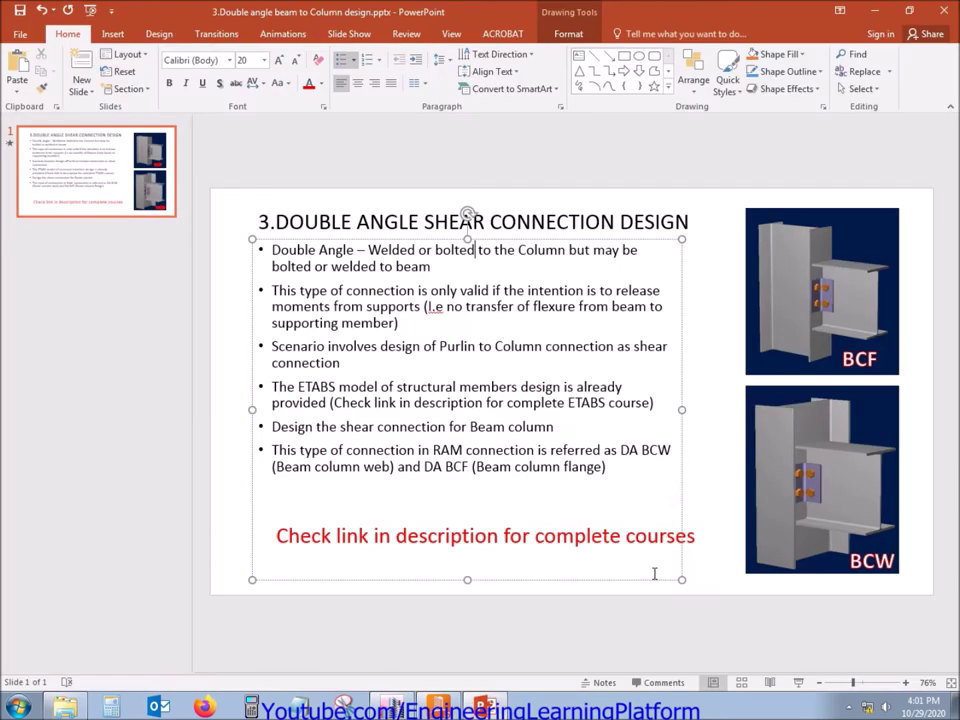
{"action": "left_click", "coordinate": [852, 293]}
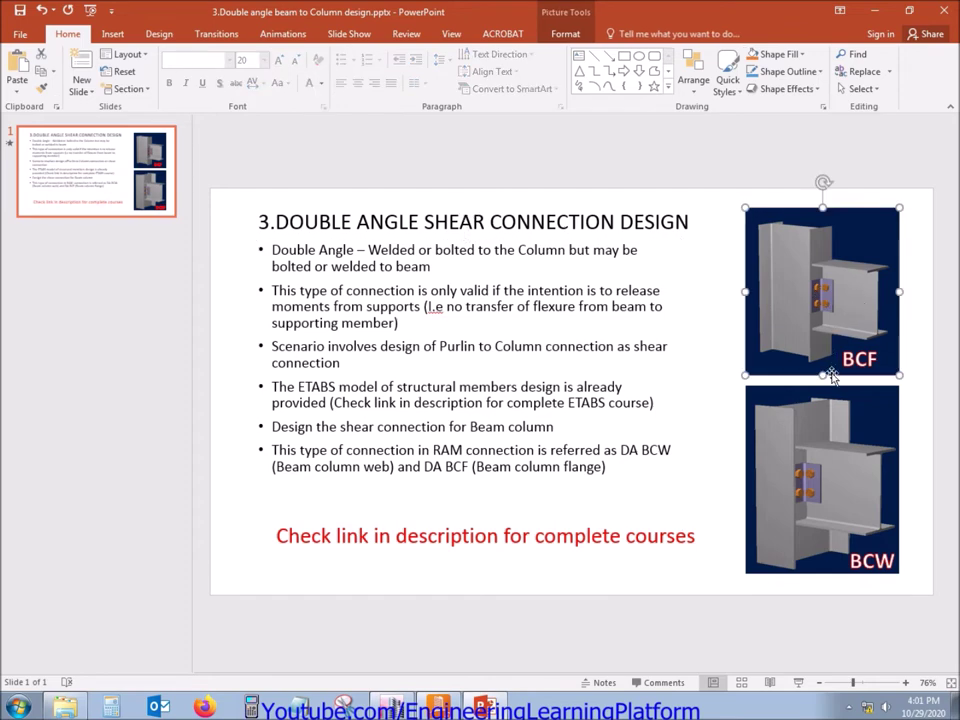
{"action": "key", "text": "alt+Tab"}
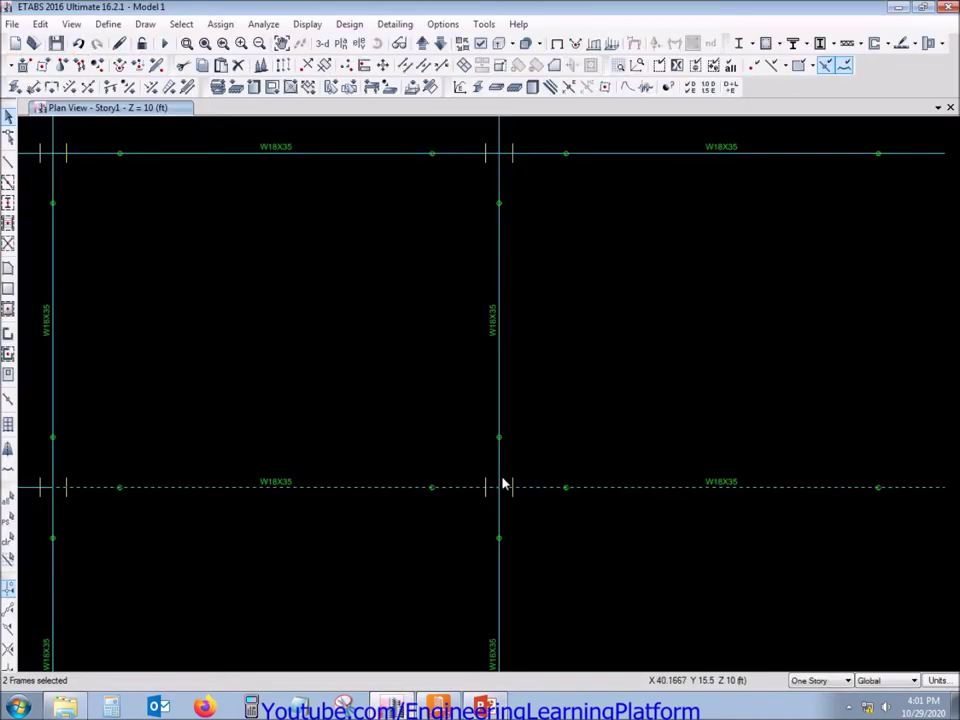
{"action": "key", "text": "ctrl+q"}
{"action": "left_click", "coordinate": [499, 430]}
{"action": "left_click_drag", "start_coordinate": [530, 585], "coordinate": [481, 558]}
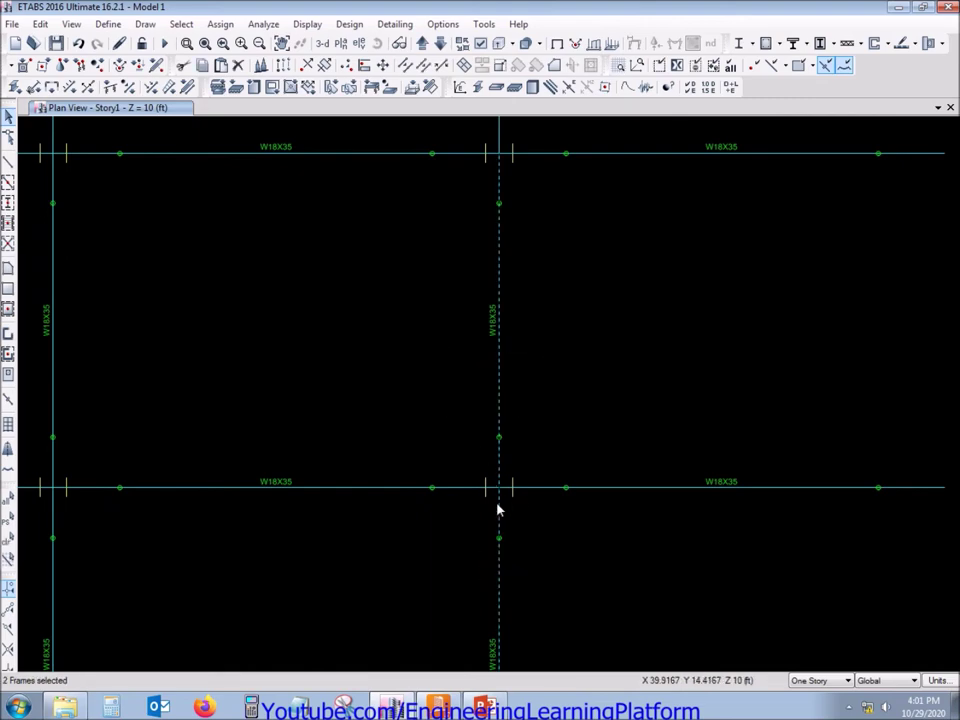
{"action": "left_click", "coordinate": [484, 707]}
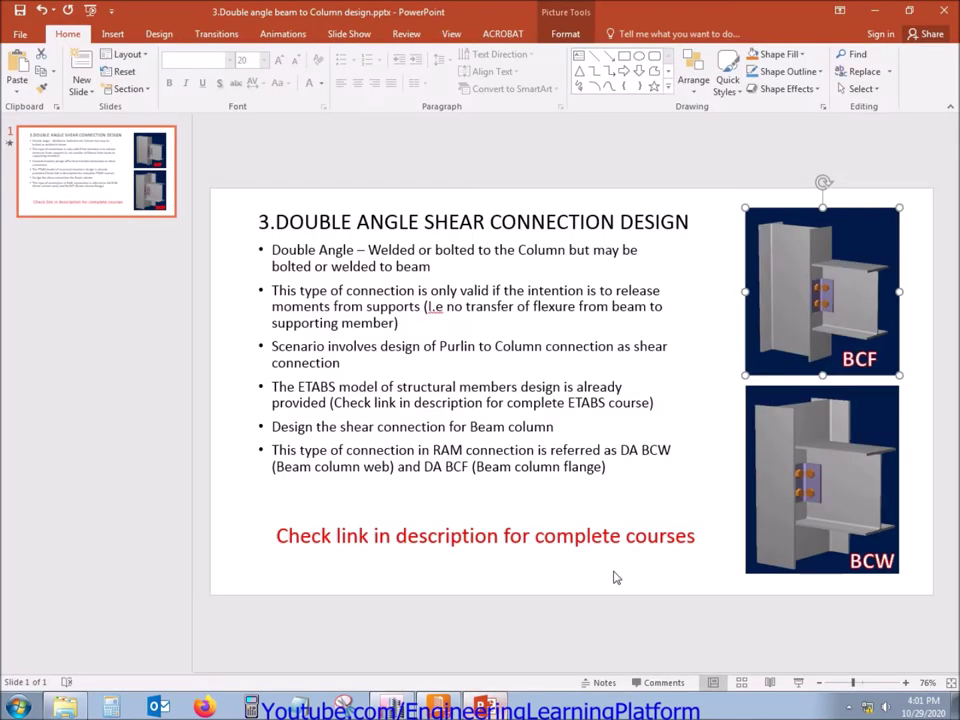
{"action": "left_click", "coordinate": [824, 488]}
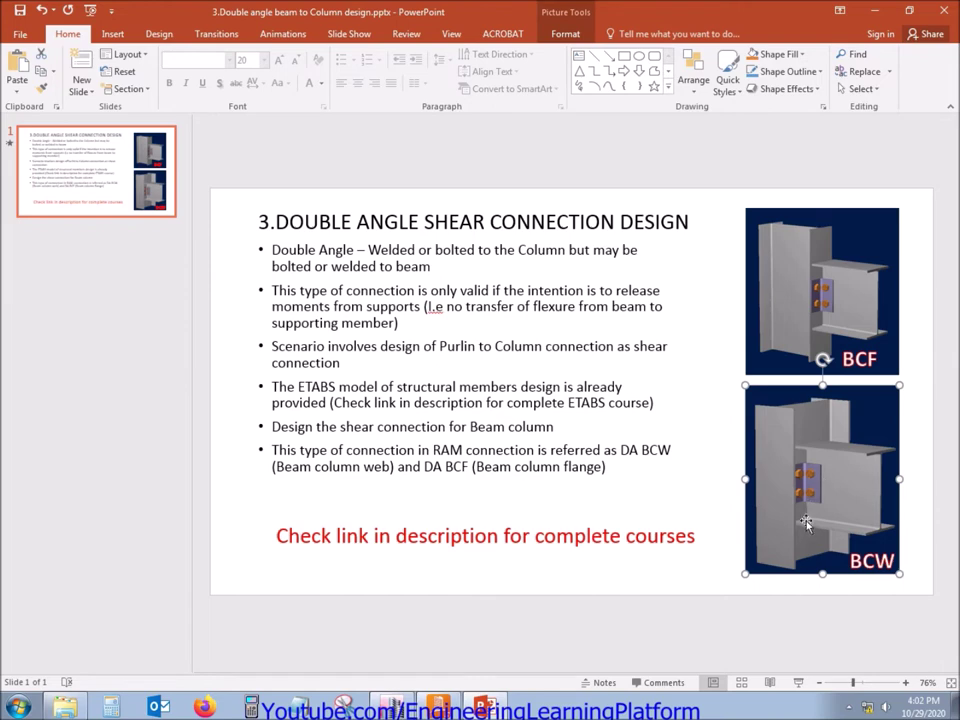
{"action": "left_click", "coordinate": [638, 641]}
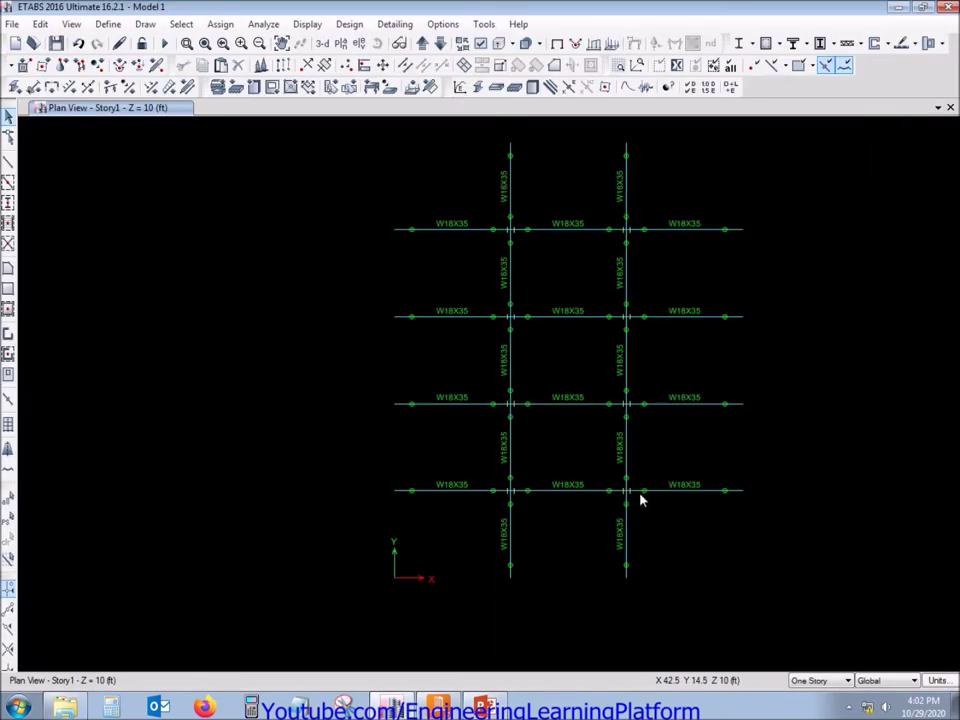
Step: Window-select the column segments across the plan and hide them
{"action": "left_click_drag", "start_coordinate": [643, 378], "coordinate": [403, 343]}
{"action": "left_click_drag", "start_coordinate": [681, 157], "coordinate": [471, 167]}
{"action": "left_click_drag", "start_coordinate": [654, 560], "coordinate": [424, 542]}
{"action": "left_click_drag", "start_coordinate": [654, 446], "coordinate": [441, 452]}
{"action": "right_click", "coordinate": [197, 386]}
{"action": "left_click", "coordinate": [262, 504]}
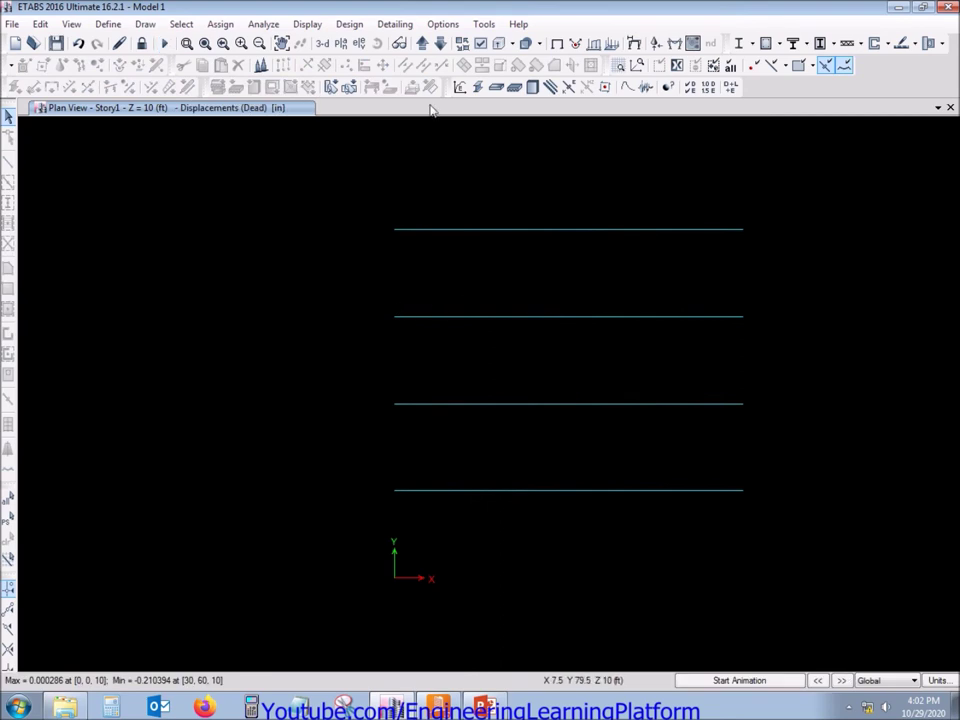
Step: Display the Dead load case axial force diagram on the W18X35 beams
{"action": "left_click", "coordinate": [241, 43]}
{"action": "left_click", "coordinate": [241, 43]}
{"action": "middle_click_drag", "start_coordinate": [555, 257], "coordinate": [429, 296]}
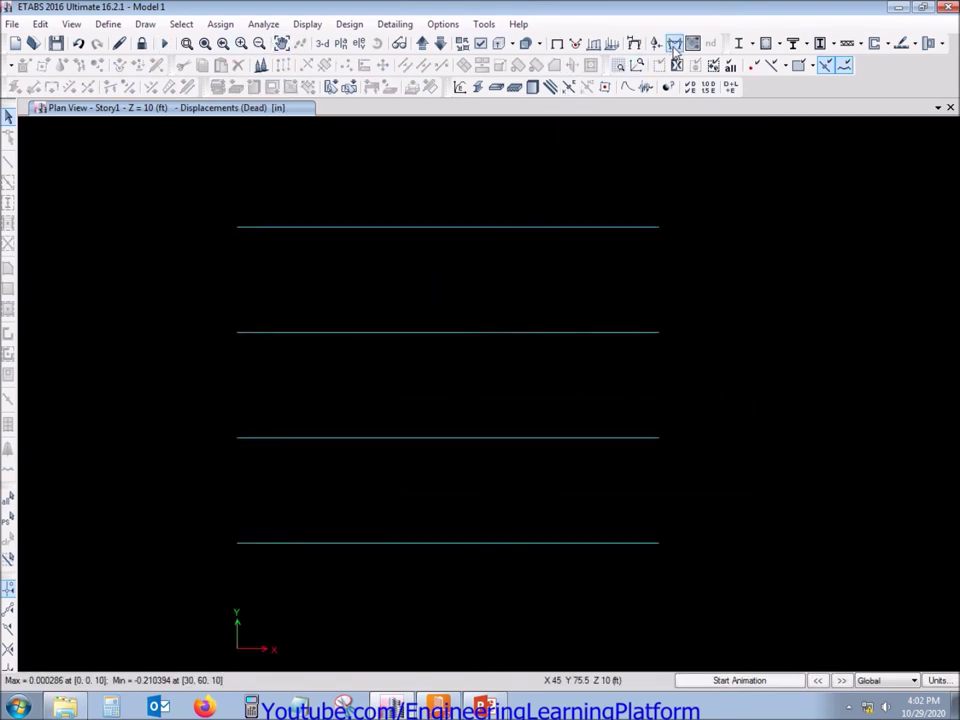
{"action": "left_click", "coordinate": [655, 45]}
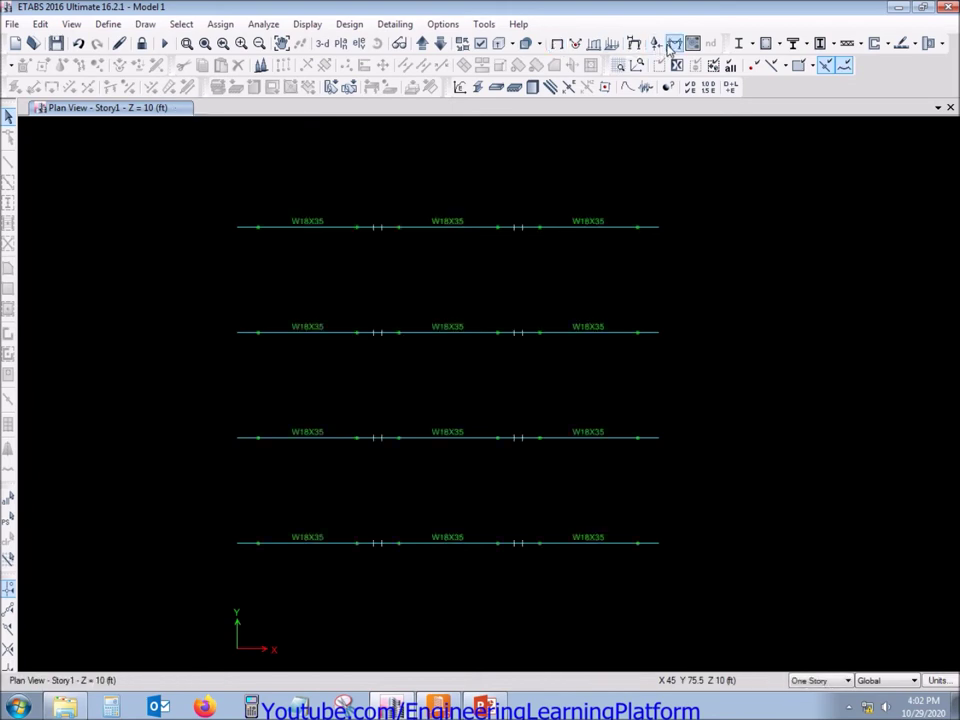
{"action": "left_click", "coordinate": [675, 44]}
{"action": "left_click", "coordinate": [740, 258]}
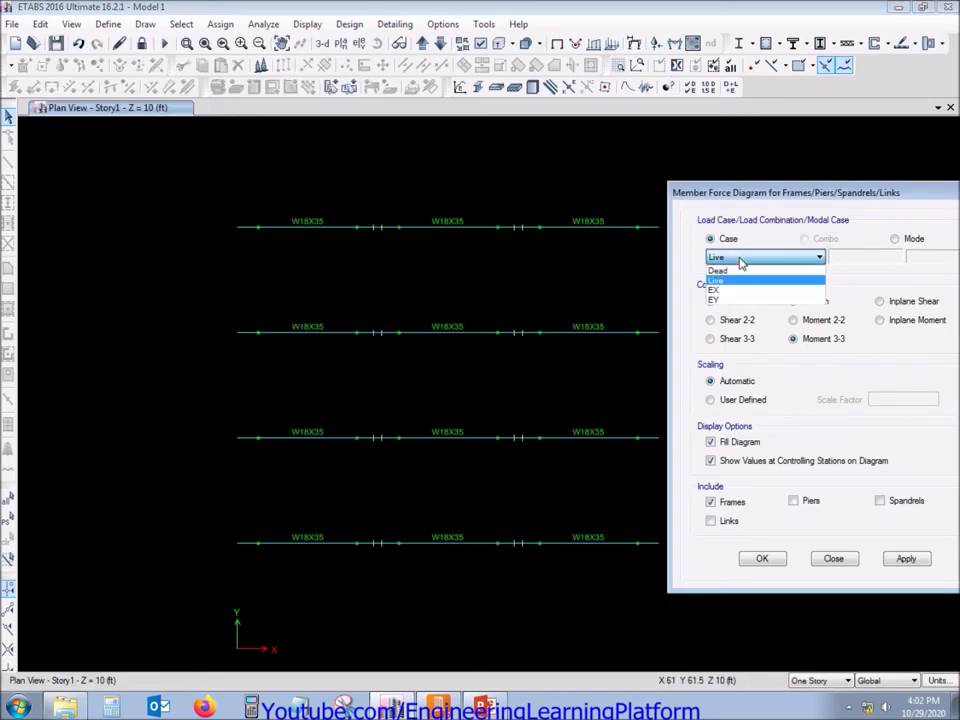
{"action": "left_click", "coordinate": [741, 271]}
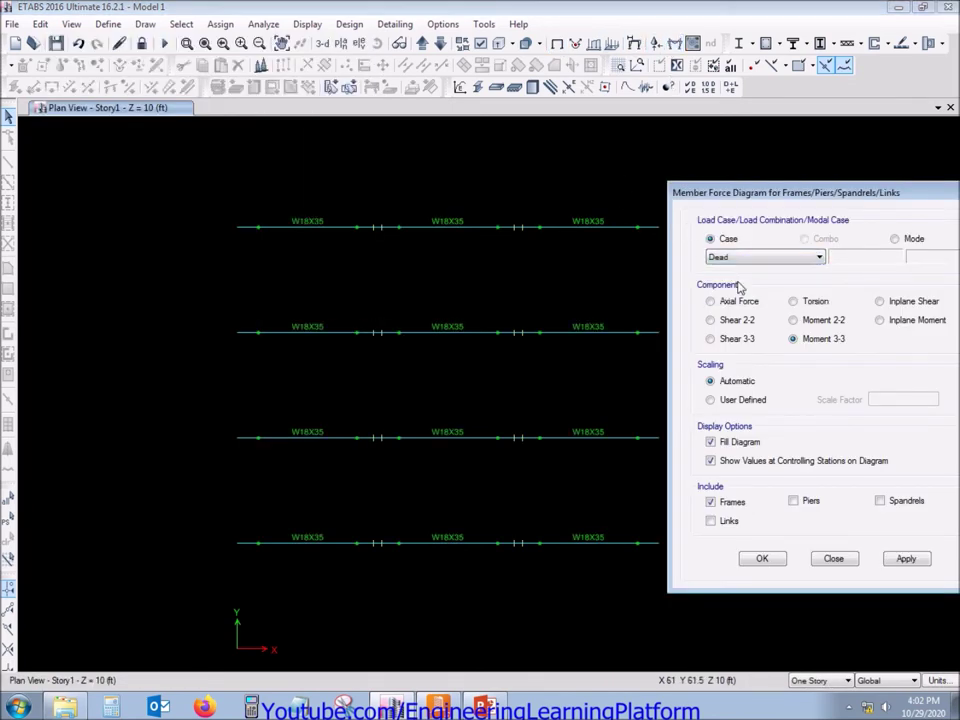
{"action": "left_click", "coordinate": [905, 559]}
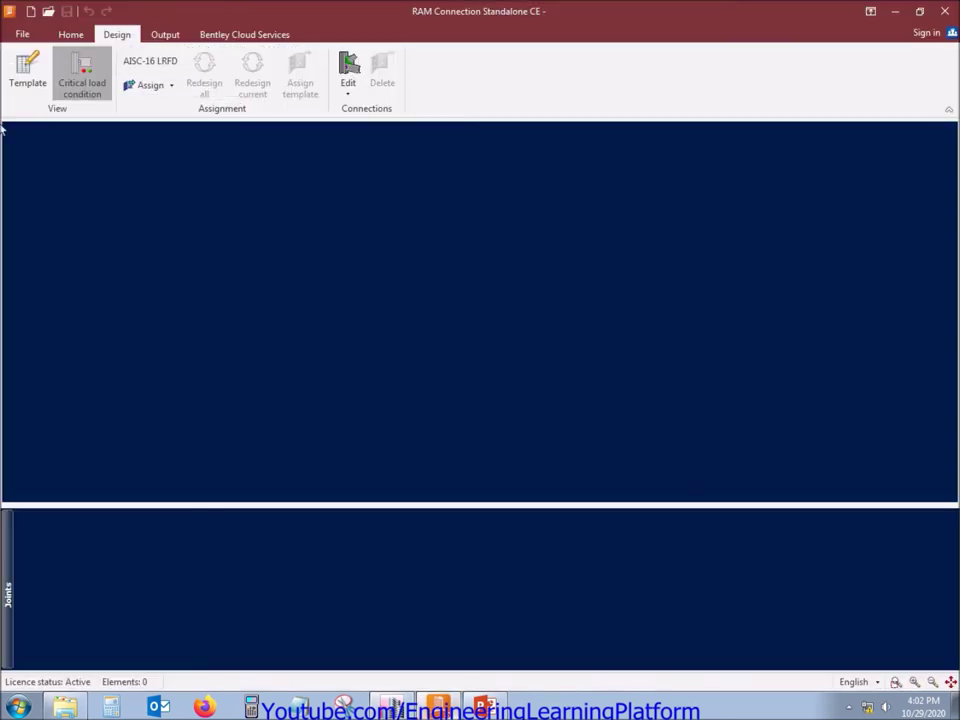
Step: Start a new BCF joint and check its W 18X35 beam and W 14X74 column sections
{"action": "left_click", "coordinate": [70, 34]}
{"action": "left_click", "coordinate": [18, 72]}
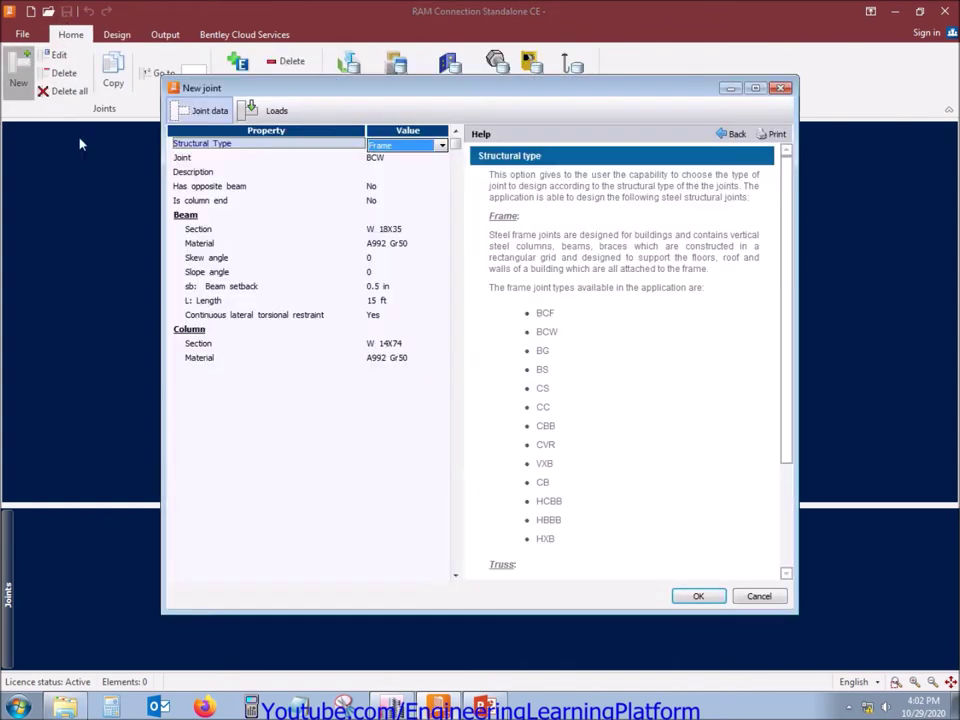
{"action": "left_click", "coordinate": [380, 160]}
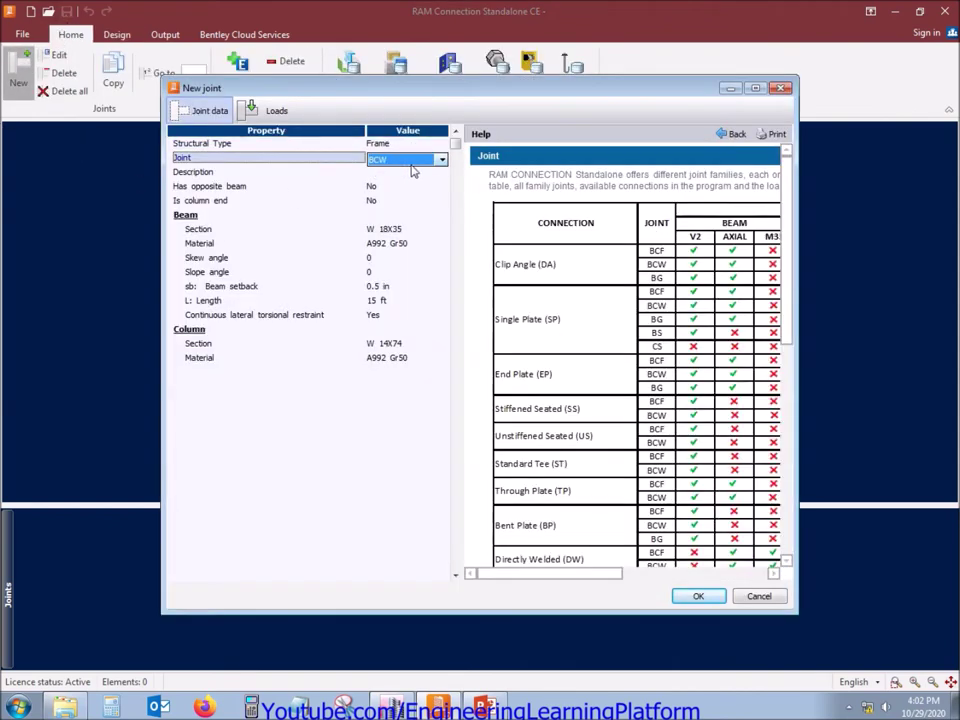
{"action": "left_click", "coordinate": [418, 162]}
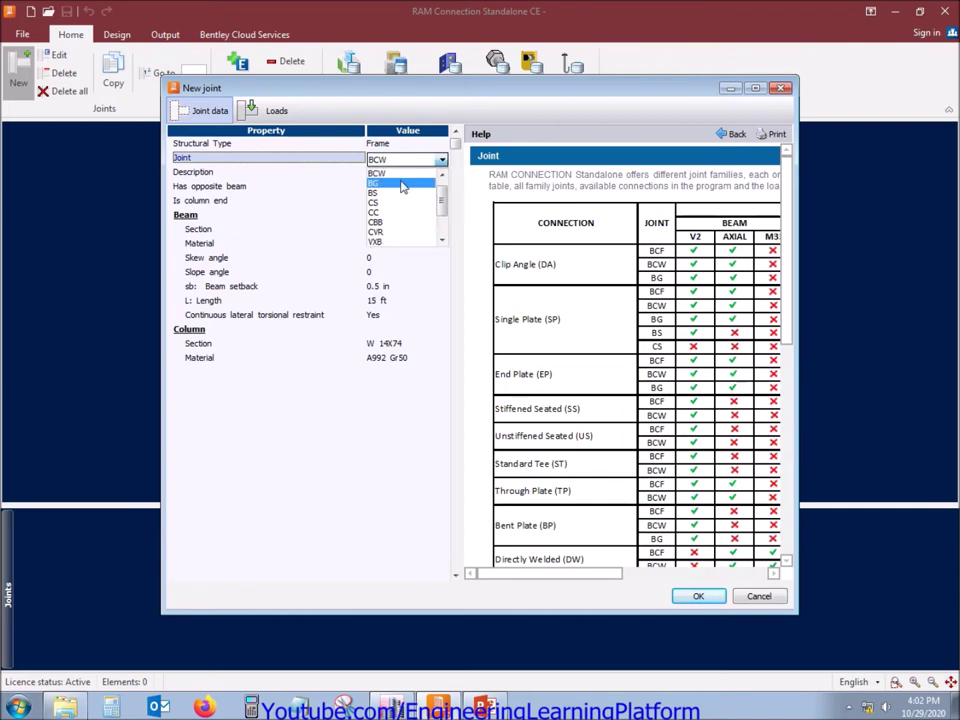
{"action": "left_click_drag", "start_coordinate": [439, 204], "coordinate": [439, 189]}
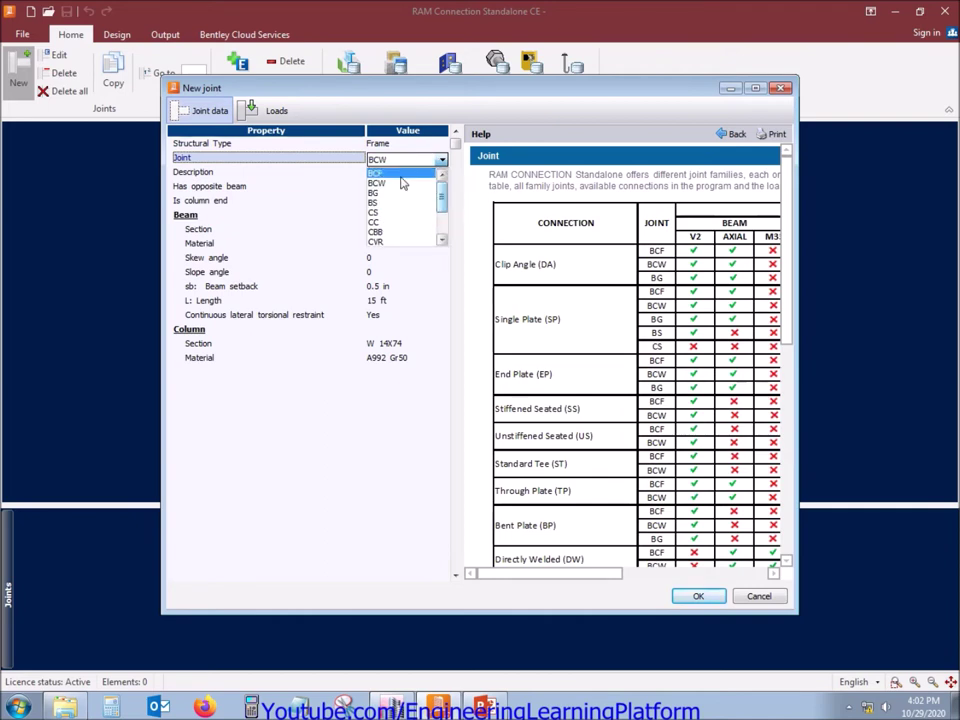
{"action": "left_click", "coordinate": [388, 175]}
{"action": "left_click", "coordinate": [395, 244]}
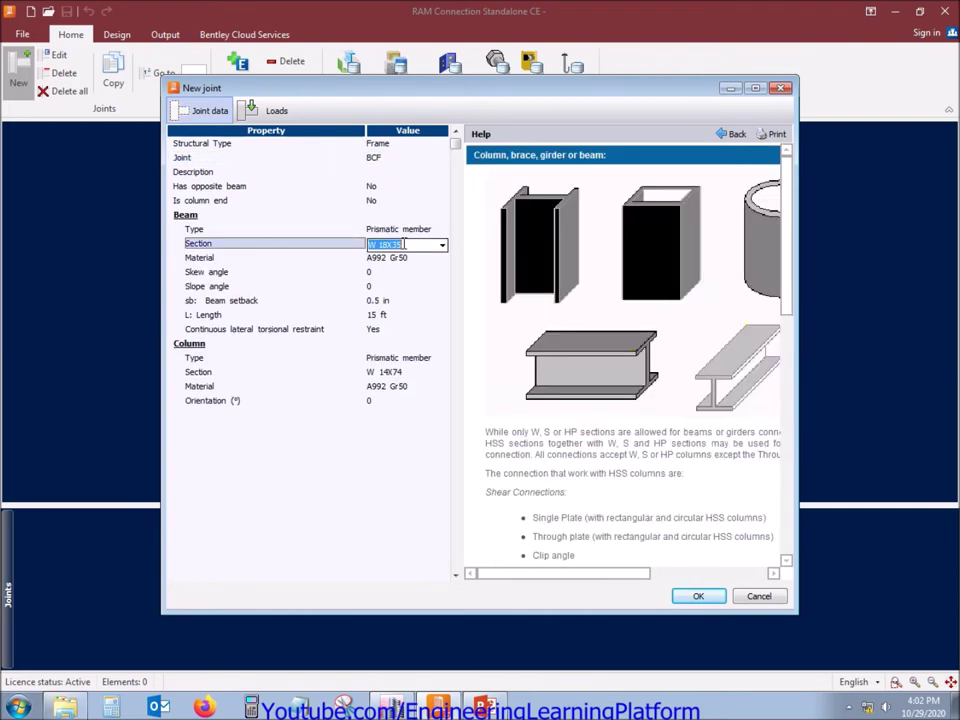
{"action": "left_click", "coordinate": [405, 372]}
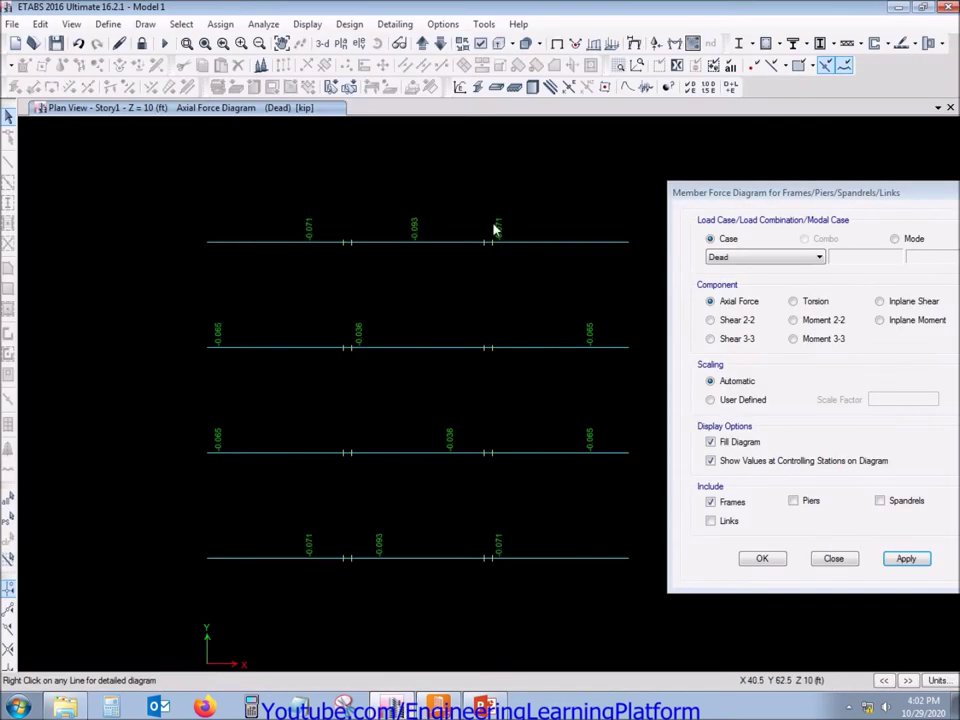
Step: Remove the axial force diagram and view the ETABS model at an oblique 3-D angle
{"action": "right_click", "coordinate": [504, 179]}
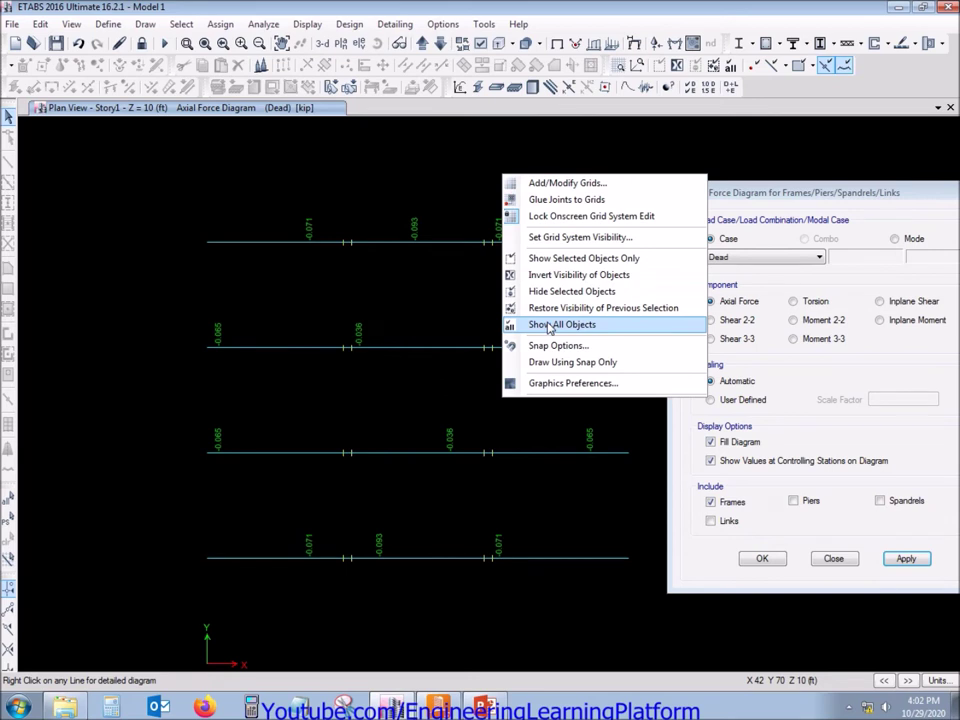
{"action": "left_click", "coordinate": [540, 258]}
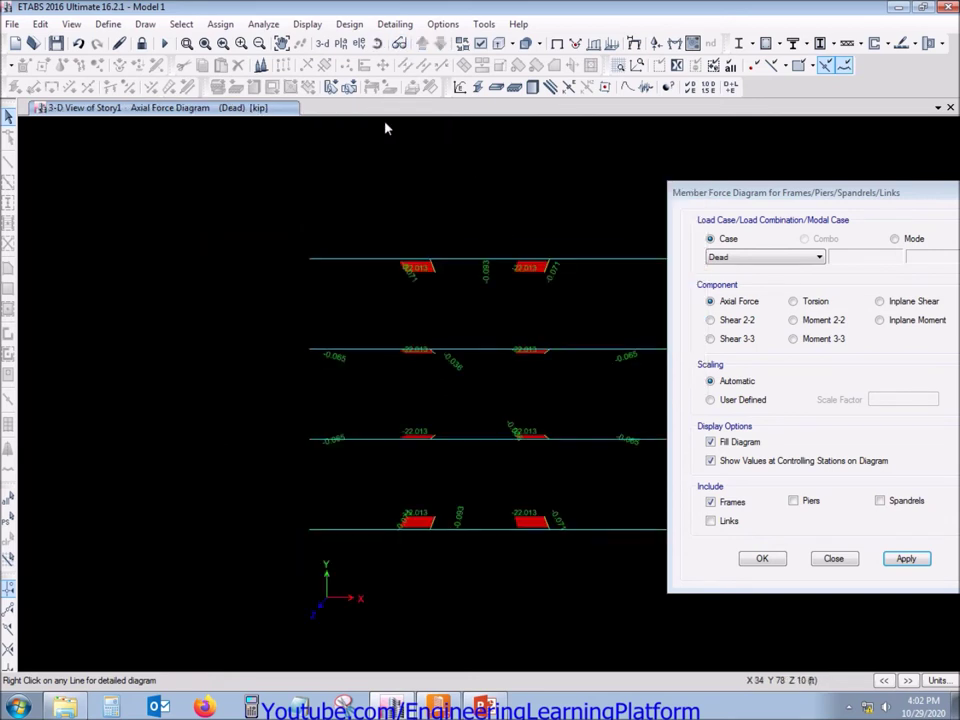
{"action": "left_click", "coordinate": [490, 66]}
{"action": "middle_click_drag", "start_coordinate": [467, 392], "coordinate": [393, 312], "text": "shift"}
{"action": "scroll", "coordinate": [380, 528], "scroll_direction": "up", "scroll_amount": 2}
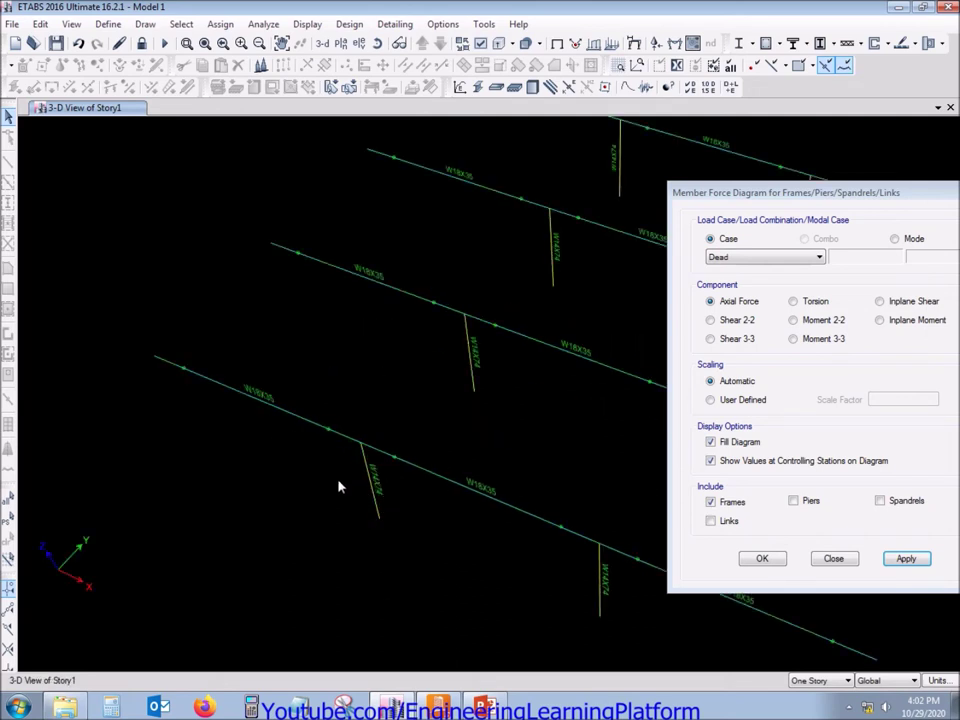
{"action": "scroll", "coordinate": [338, 487], "scroll_direction": "up", "scroll_amount": 1}
{"action": "scroll", "coordinate": [351, 508], "scroll_direction": "down", "scroll_amount": 1}
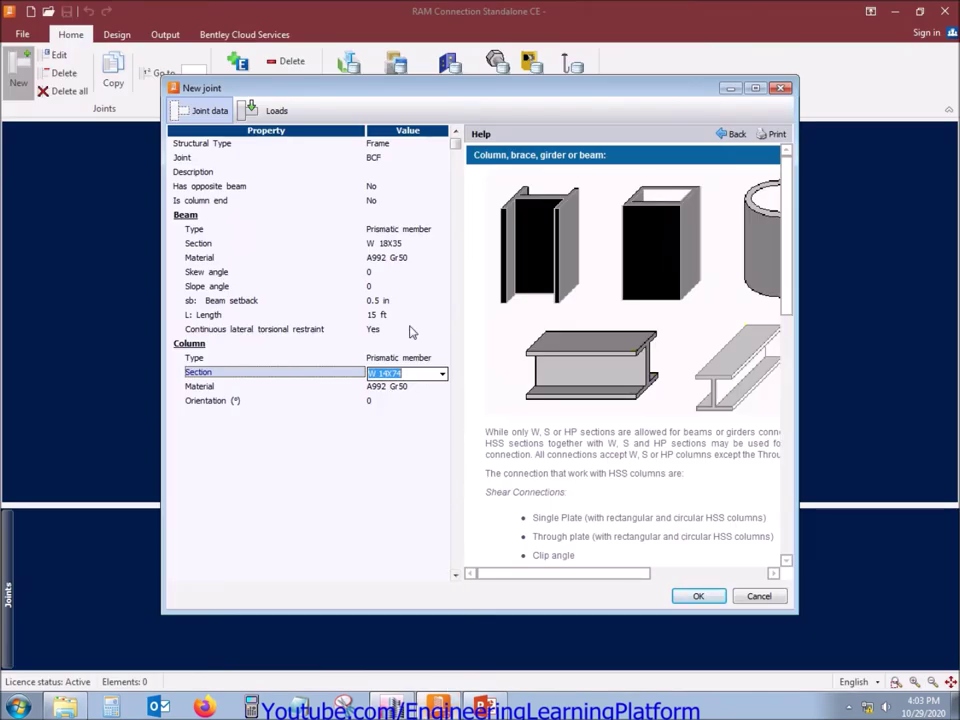
Step: Read beam B30's 20 ft length in ETABS and enter 20 as the joint's beam length
{"action": "left_click", "coordinate": [401, 243]}
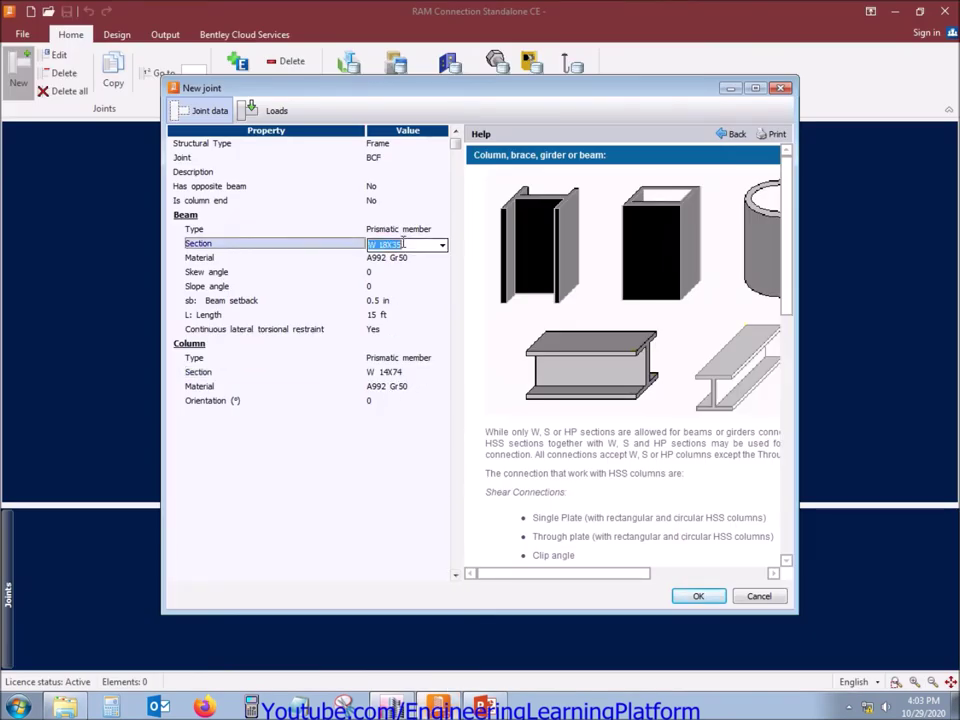
{"action": "left_click", "coordinate": [376, 315]}
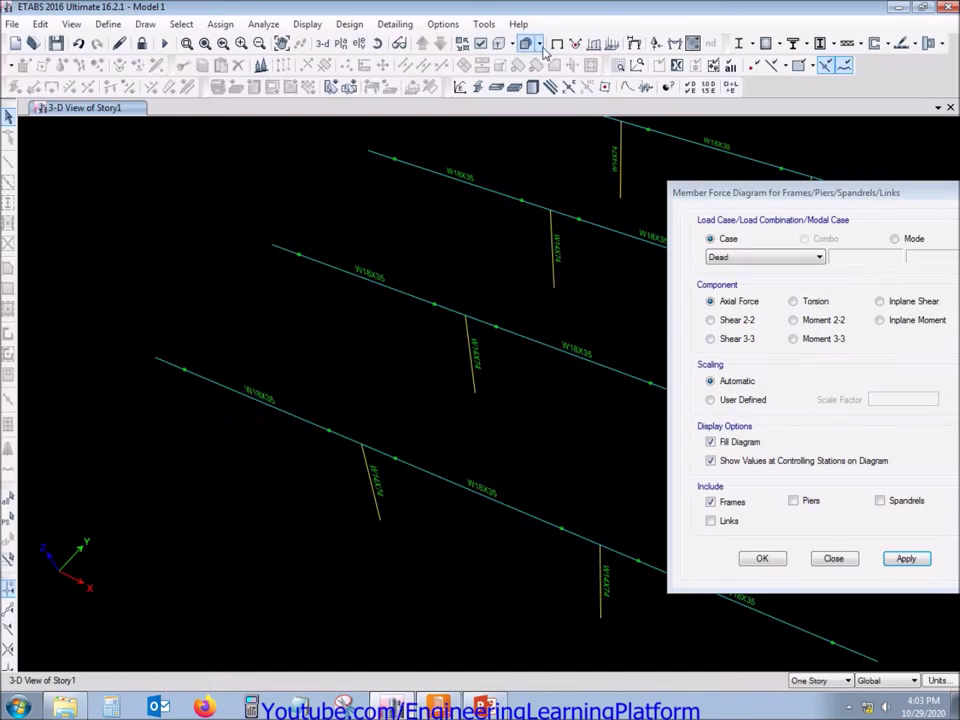
{"action": "left_click", "coordinate": [557, 44]}
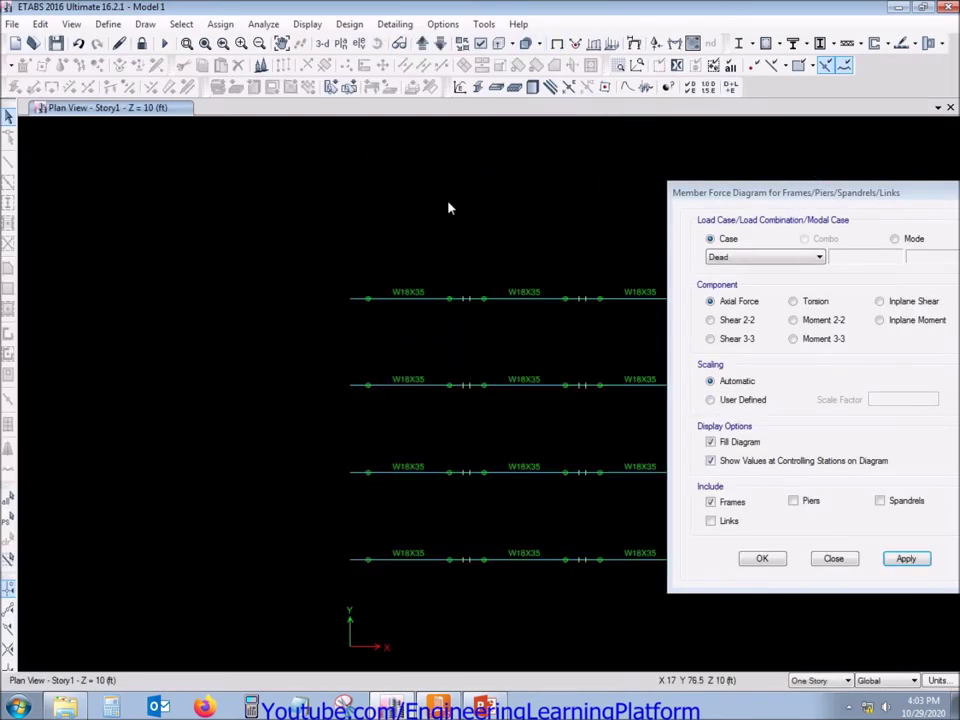
{"action": "right_click", "coordinate": [426, 386]}
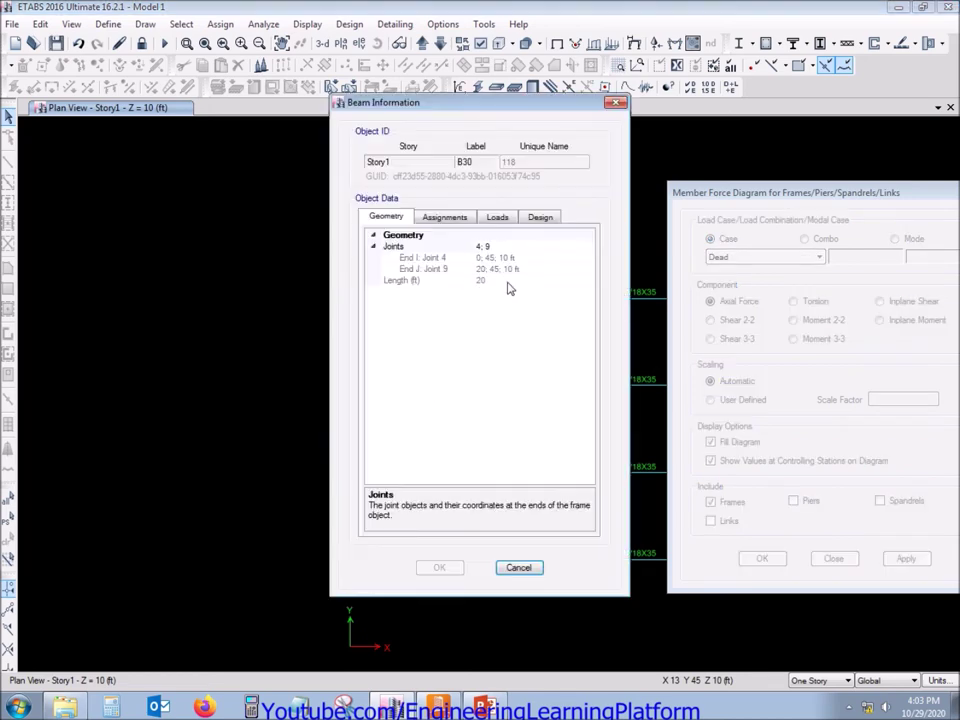
{"action": "left_click", "coordinate": [518, 567]}
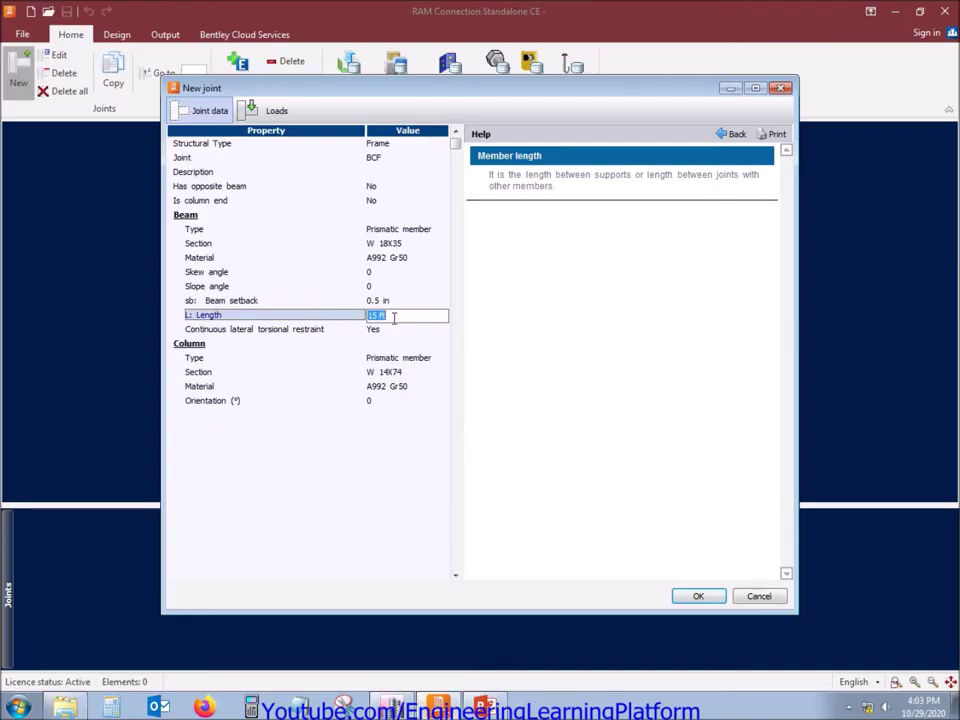
{"action": "type", "text": "20"}
{"action": "left_click", "coordinate": [389, 286]}
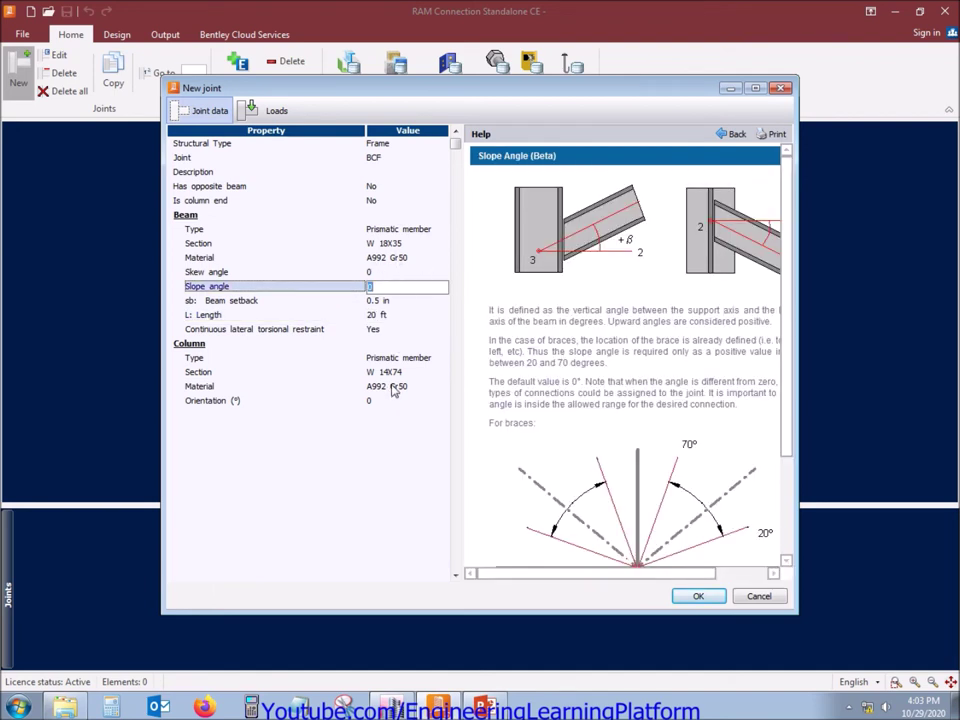
Step: Create joint 1 with the BCF W 18X35 to W 14X74 properties and view it in 3-D
{"action": "left_click", "coordinate": [698, 596]}
{"action": "middle_click_drag", "start_coordinate": [568, 369], "coordinate": [514, 361]}
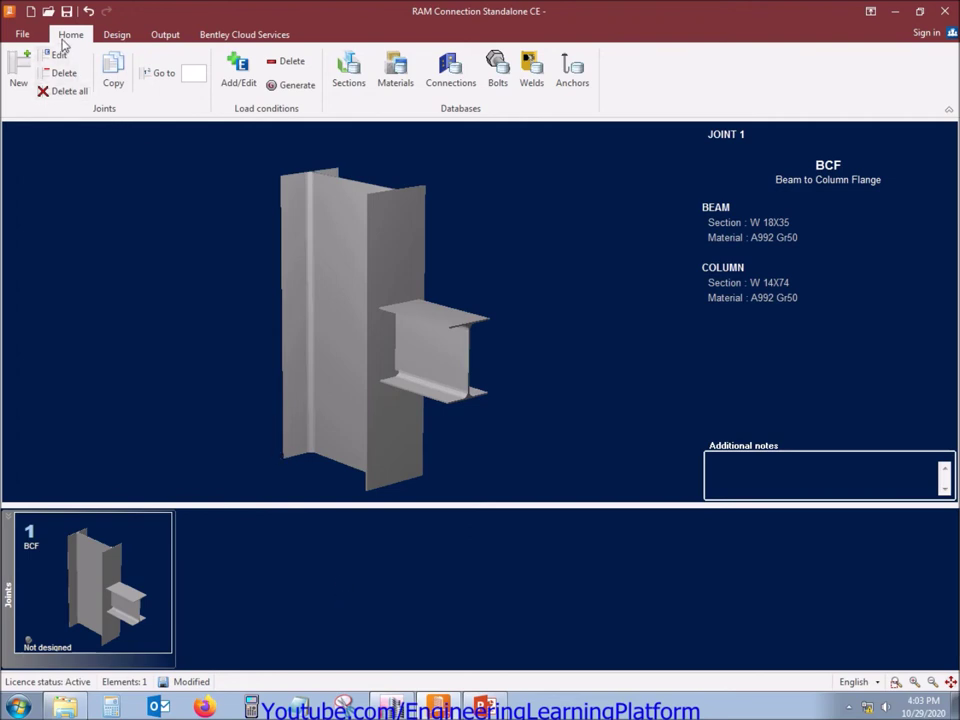
{"action": "left_click", "coordinate": [30, 80]}
Step: Set the new joint's type to BCW
{"action": "left_click", "coordinate": [439, 159]}
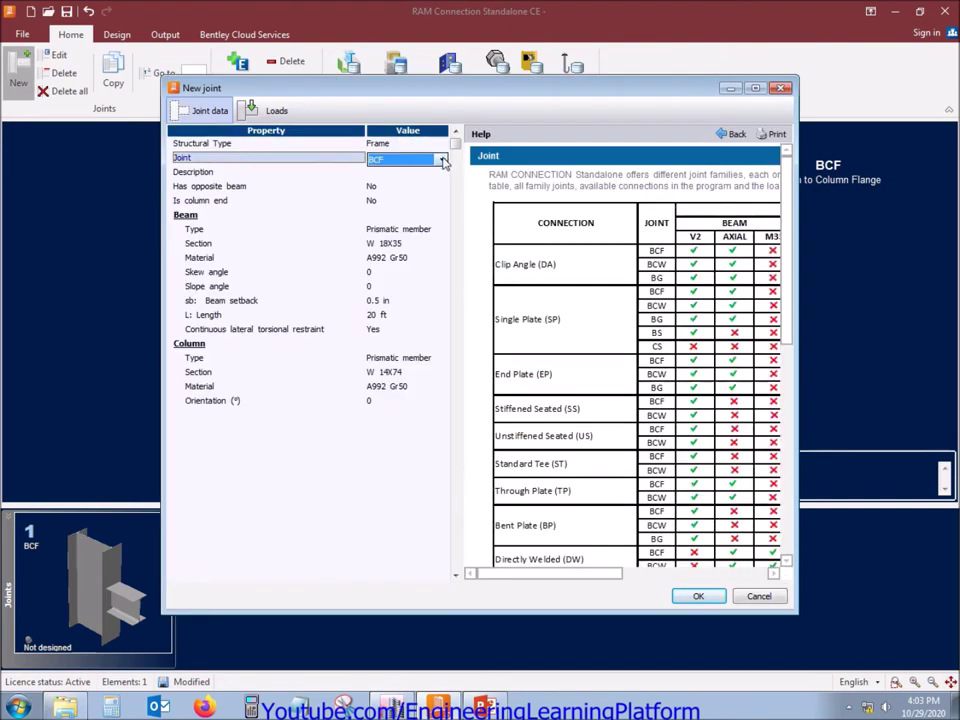
{"action": "left_click", "coordinate": [441, 159]}
{"action": "left_click", "coordinate": [378, 183]}
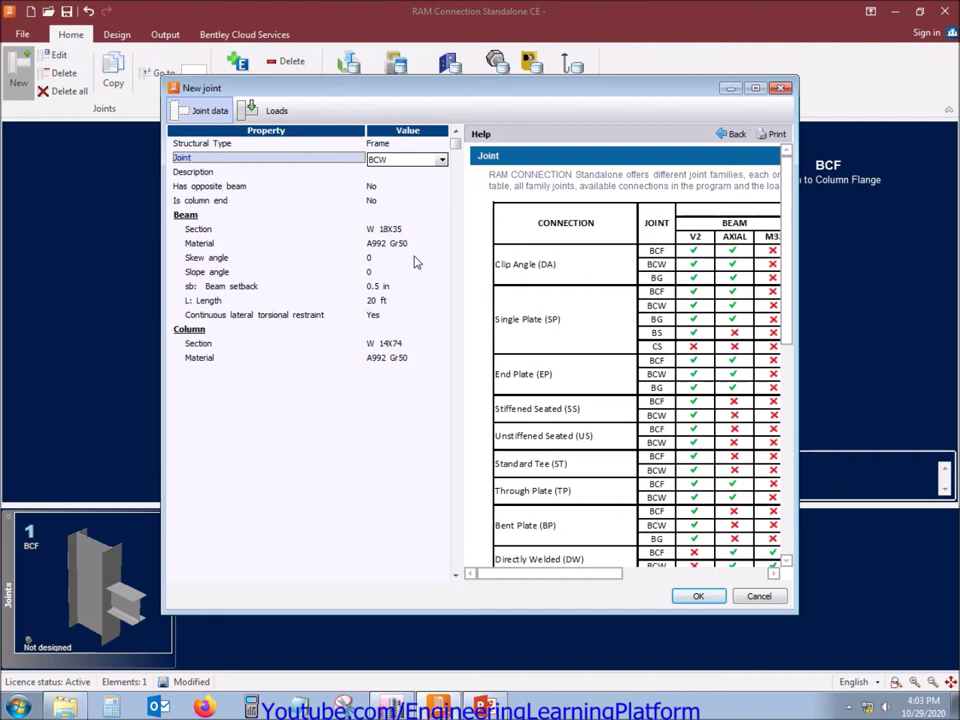
Step: Check beam B10's 15 ft length in ETABS, enter 15 ft as the beam length, and create joint 2
{"action": "left_click", "coordinate": [392, 300]}
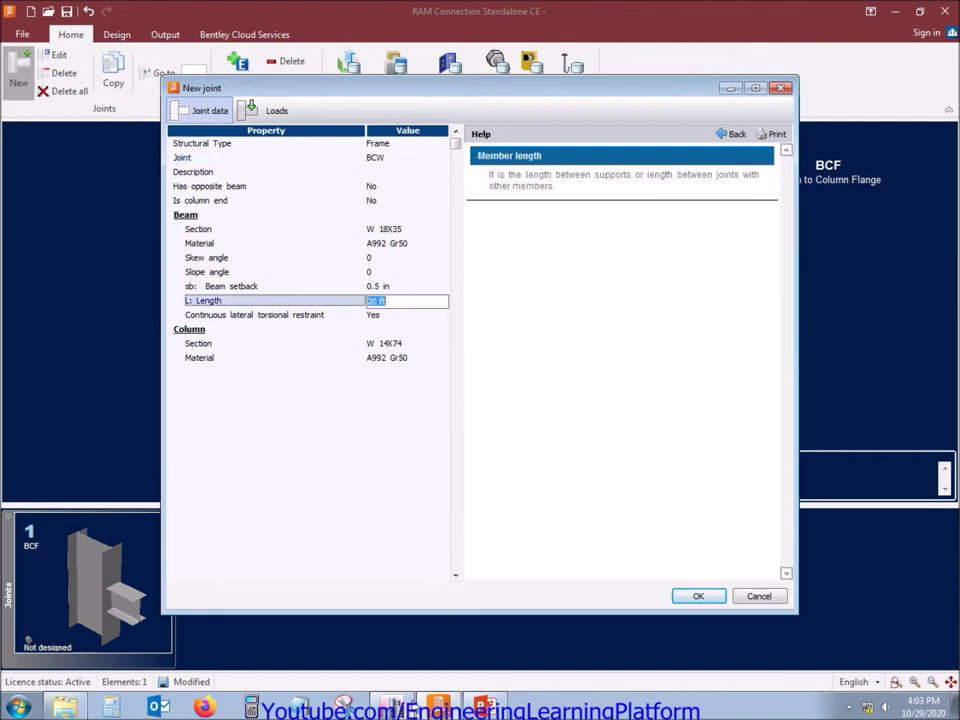
{"action": "type", "text": "10"}
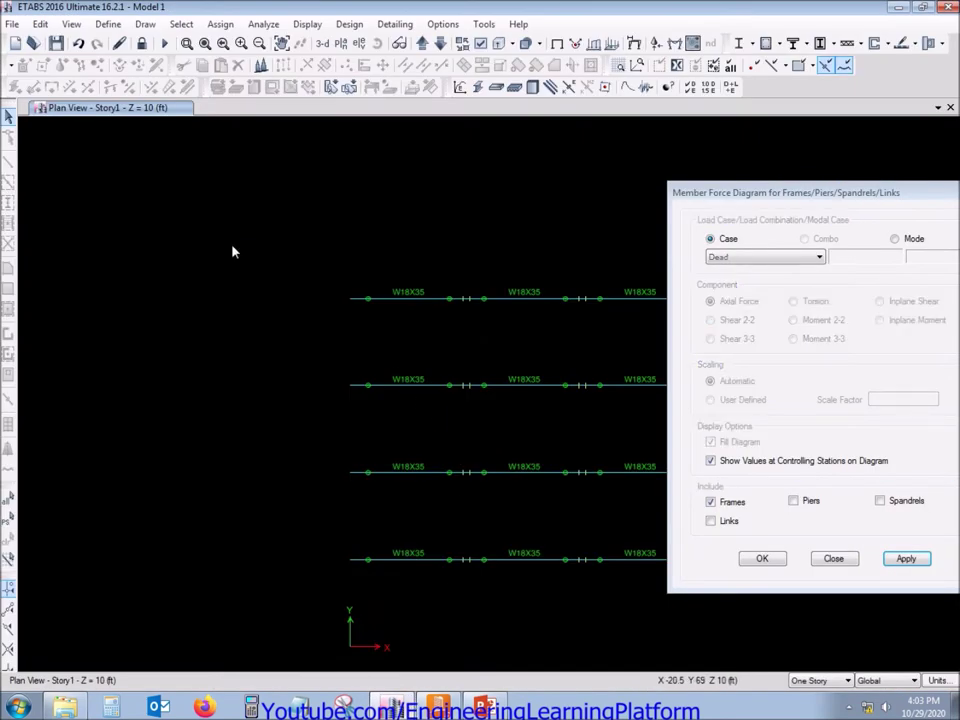
{"action": "right_click", "coordinate": [232, 251]}
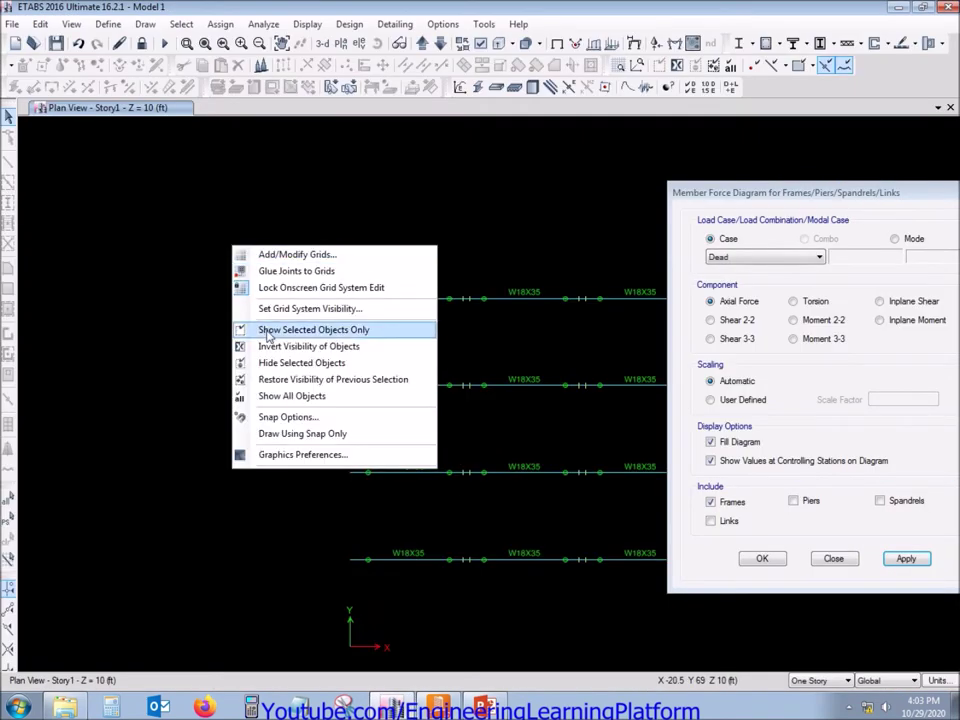
{"action": "left_click", "coordinate": [285, 345]}
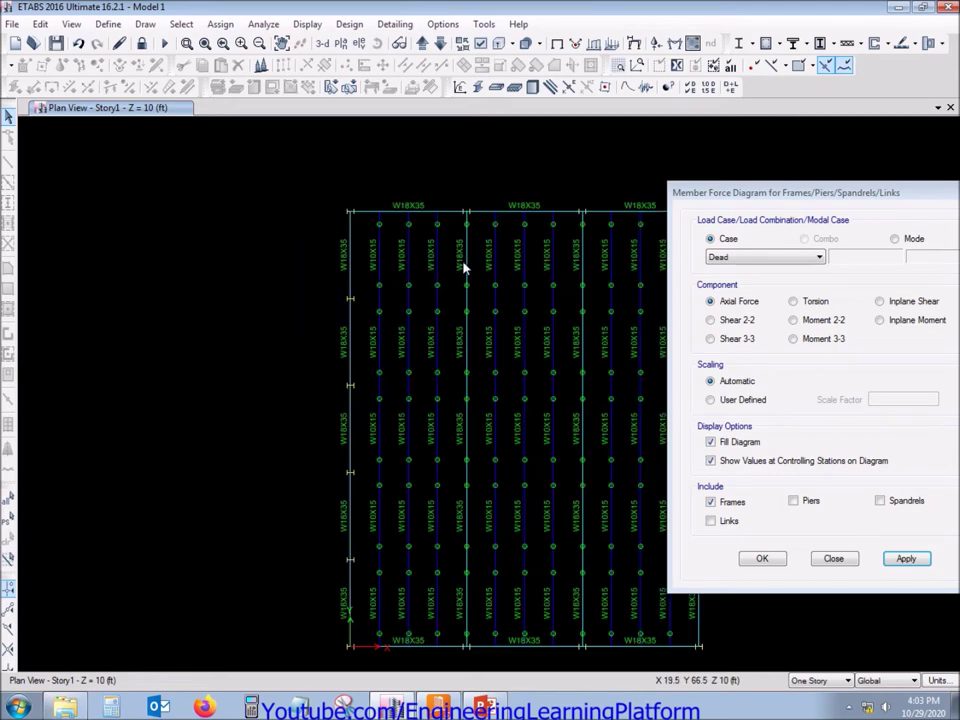
{"action": "left_click", "coordinate": [467, 268]}
{"action": "right_click", "coordinate": [467, 268]}
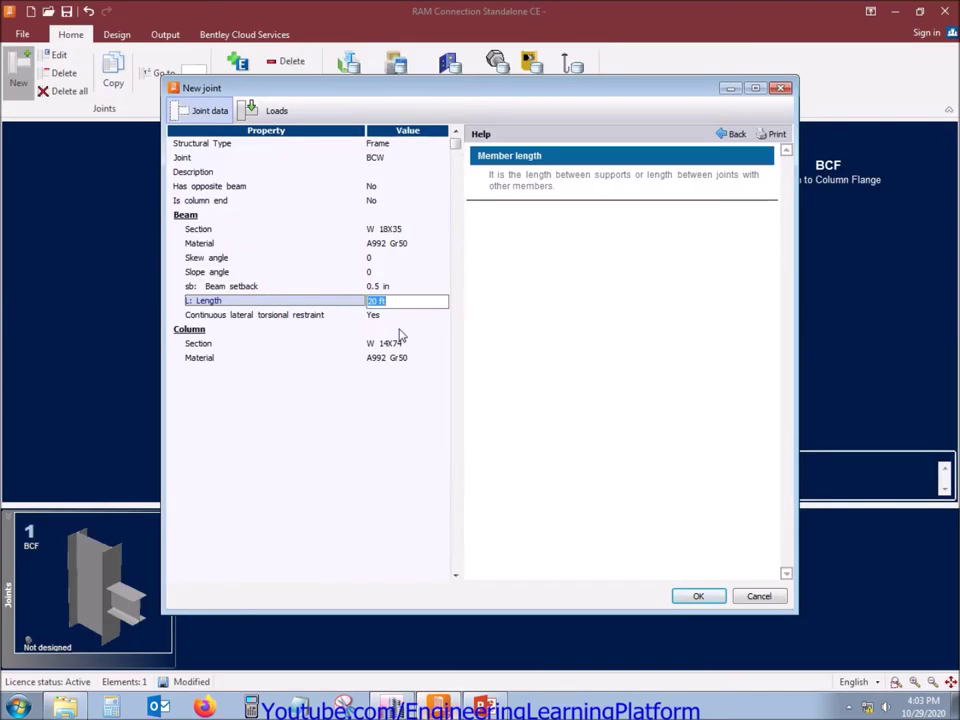
{"action": "type", "text": "15"}
{"action": "left_click", "coordinate": [388, 273]}
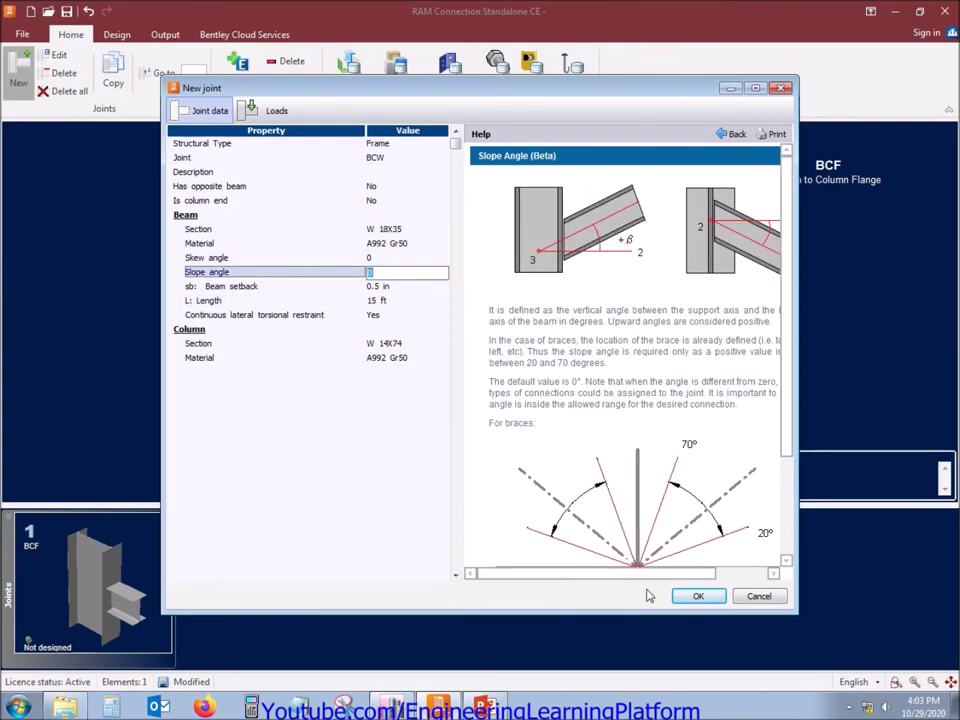
{"action": "left_click", "coordinate": [693, 597]}
{"action": "left_click", "coordinate": [110, 600]}
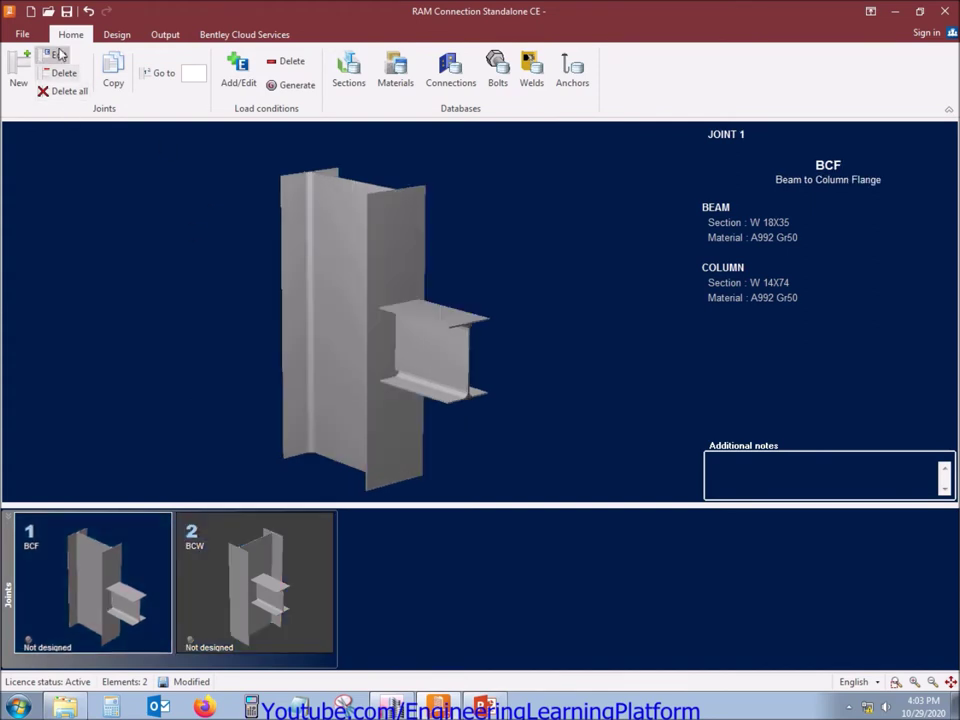
Step: Add the LL Live Load, EQx and EQz seismic cases next to DL Dead Load
{"action": "left_click", "coordinate": [240, 72]}
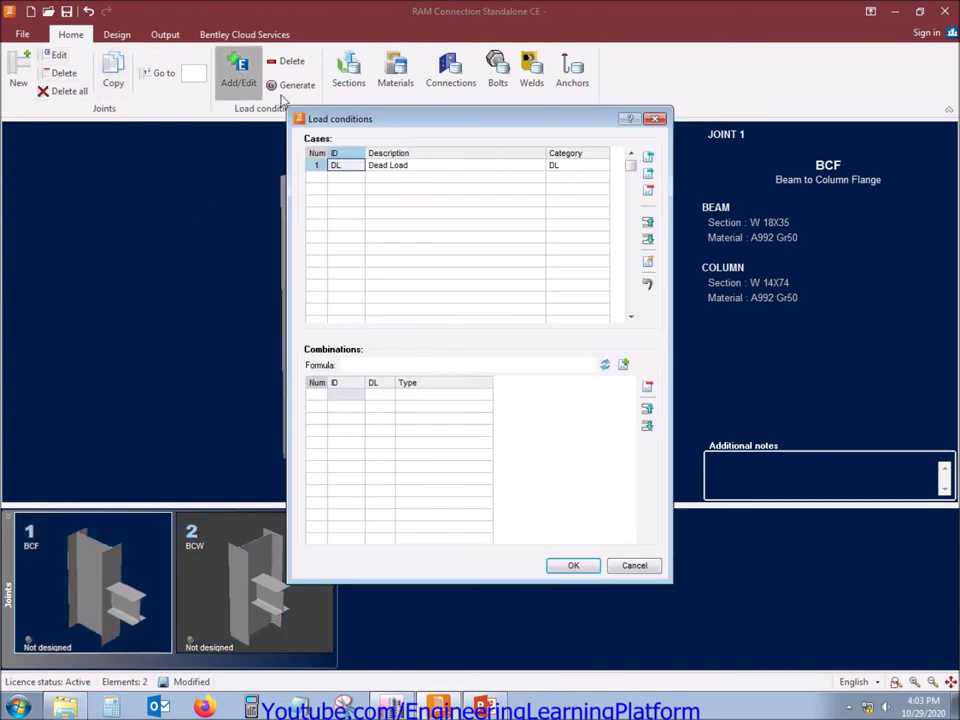
{"action": "left_click", "coordinate": [647, 158]}
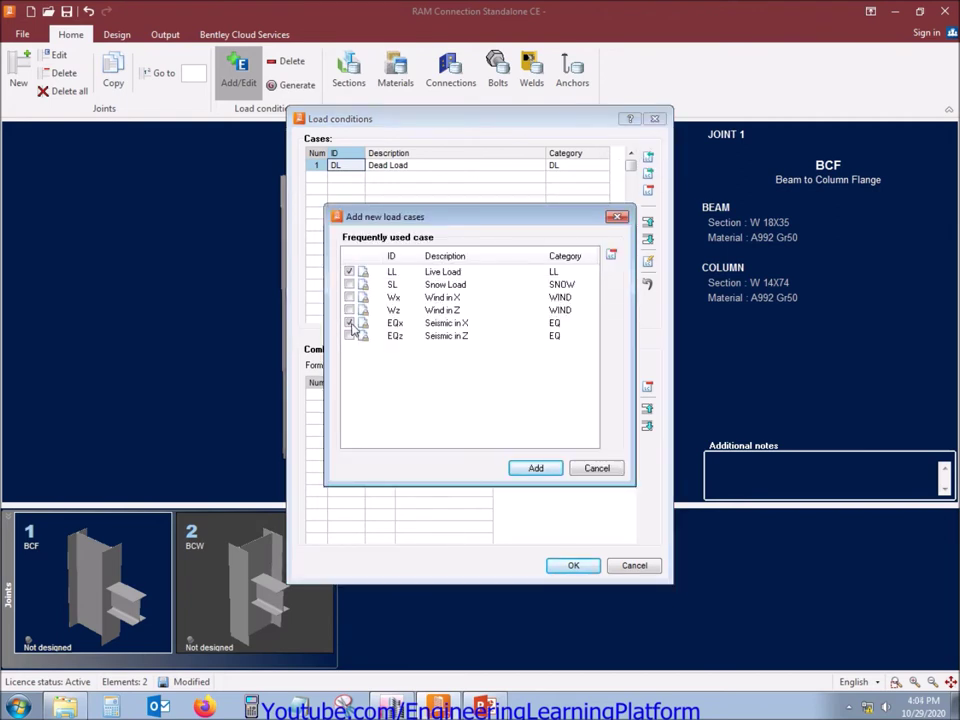
{"action": "left_click", "coordinate": [537, 469]}
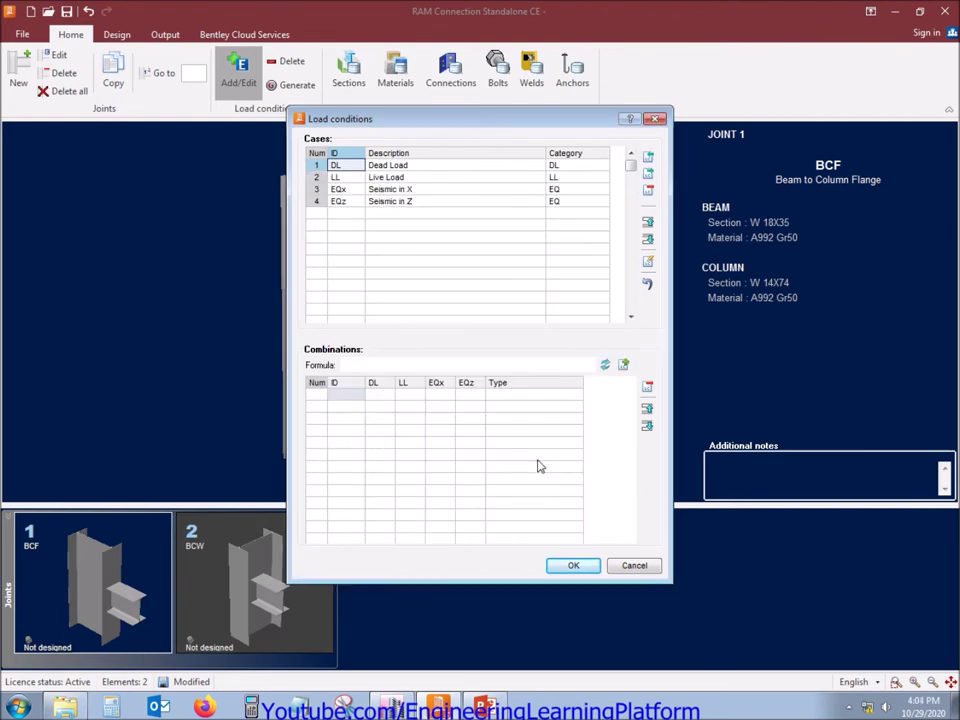
{"action": "left_click", "coordinate": [589, 566]}
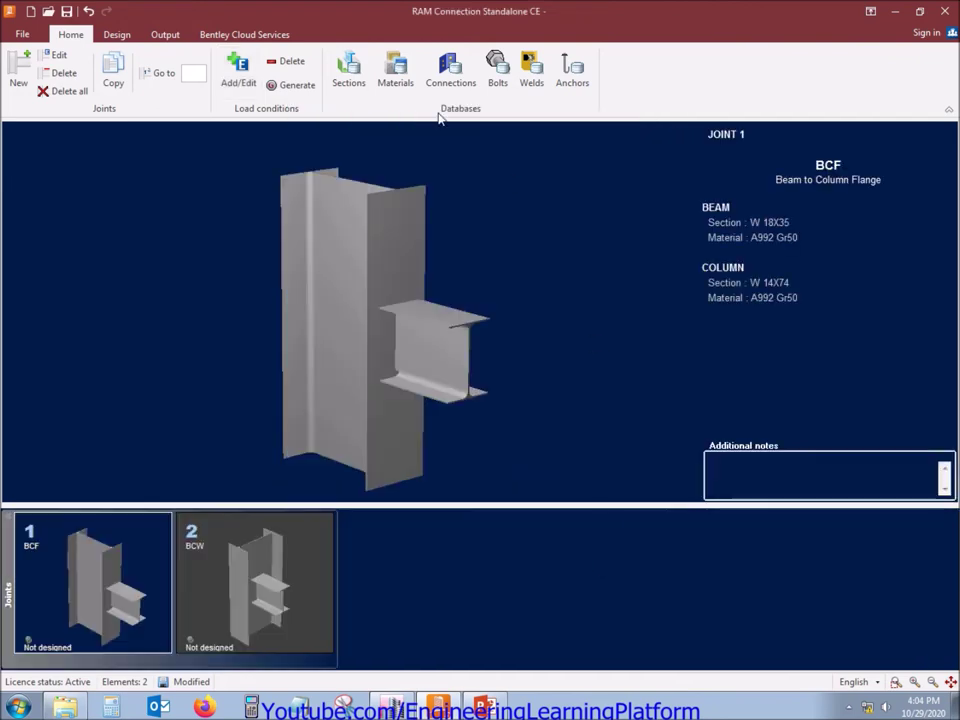
Step: Generate the eight ASCE 7-10 LRFD factored combinations, D1=1.4DL through D8=0.9DL+EQz
{"action": "left_click", "coordinate": [294, 88]}
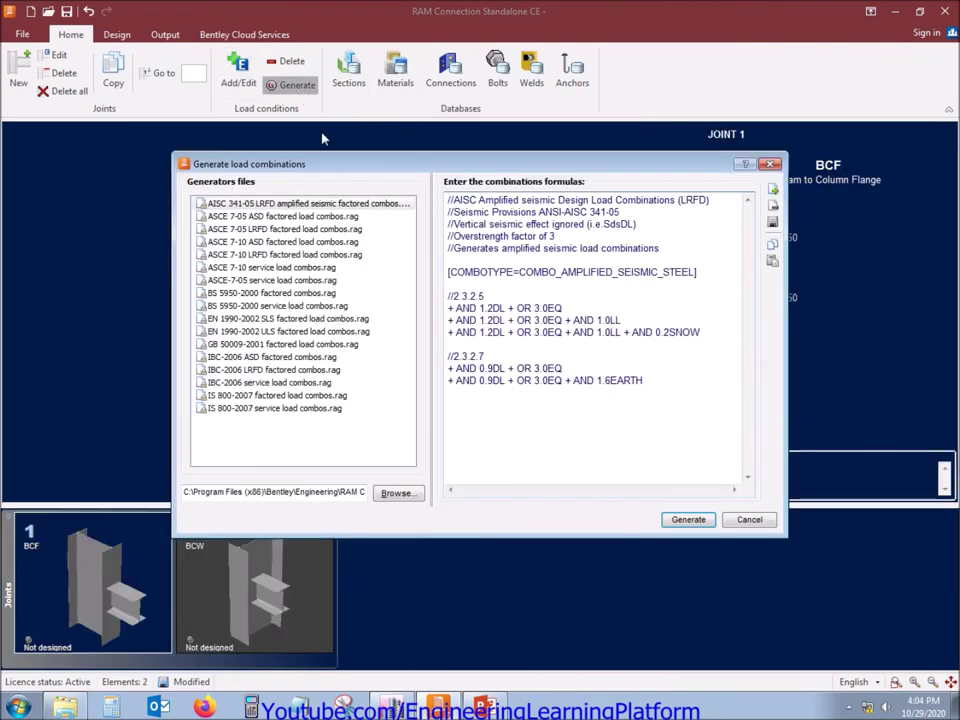
{"action": "left_click", "coordinate": [259, 256]}
{"action": "left_click_drag", "start_coordinate": [748, 237], "coordinate": [754, 440]}
{"action": "left_click", "coordinate": [690, 520]}
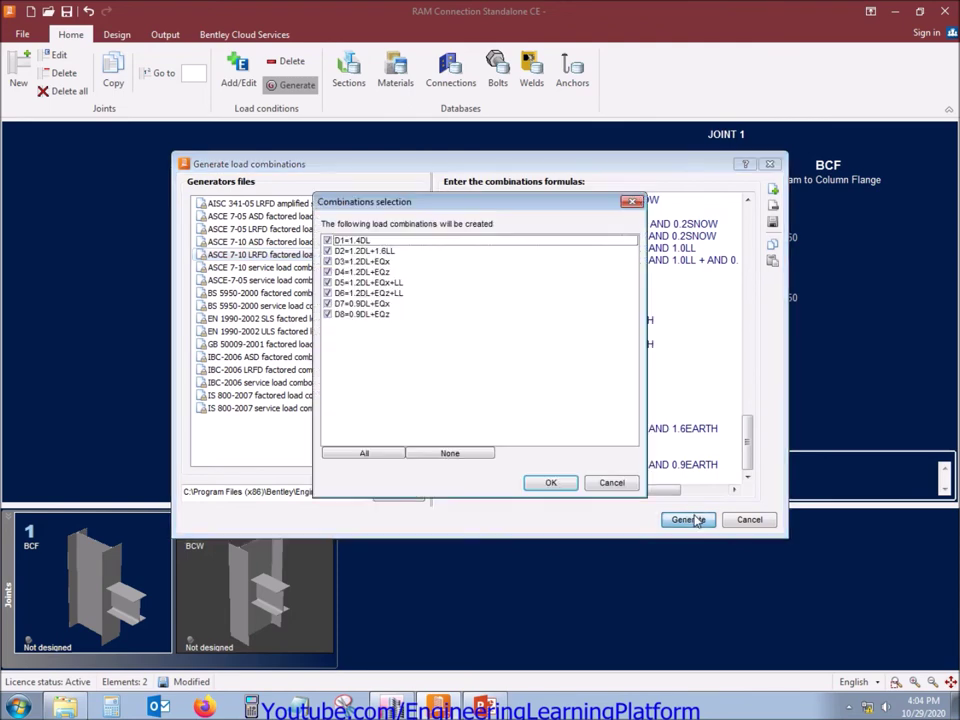
{"action": "left_click", "coordinate": [551, 483]}
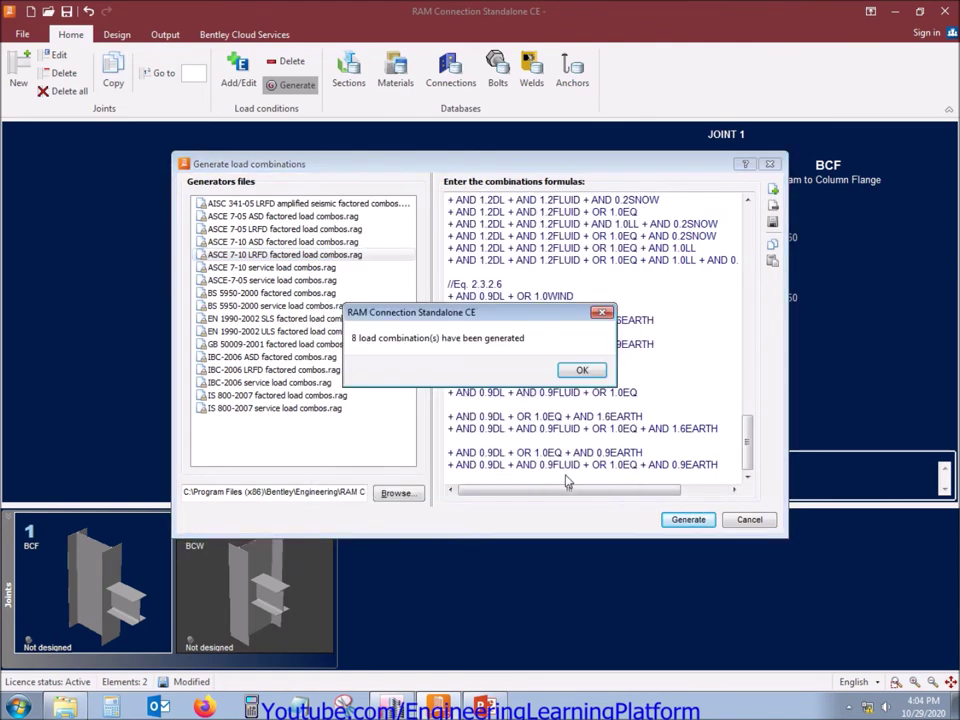
{"action": "left_click", "coordinate": [581, 370]}
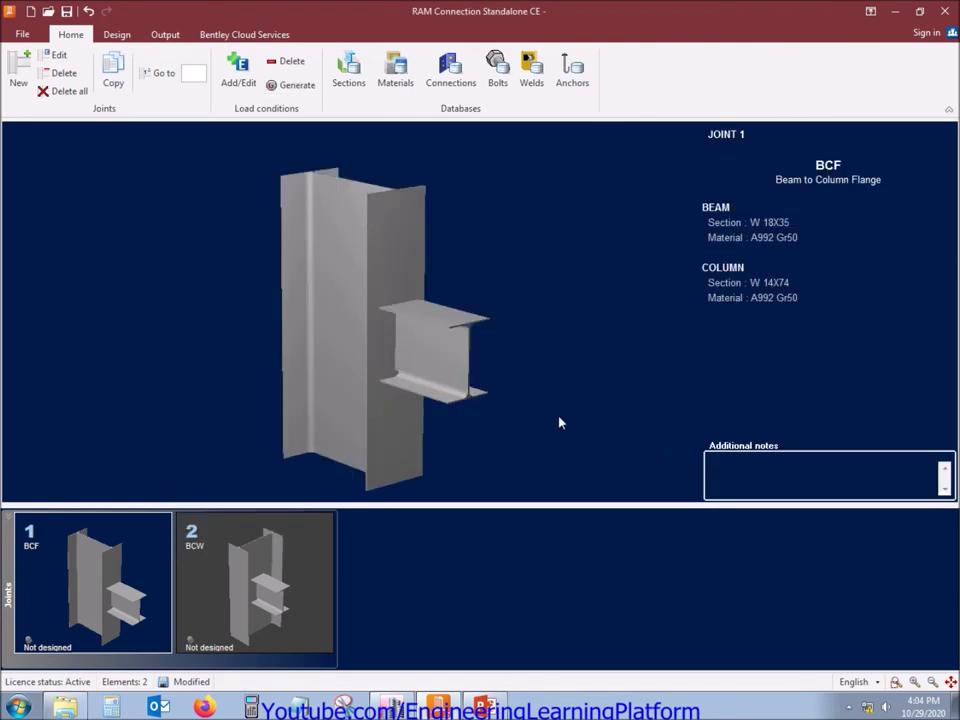
Step: Open joint 1's Loads tab and select its V2 shear and Axial columns
{"action": "left_click", "coordinate": [58, 57]}
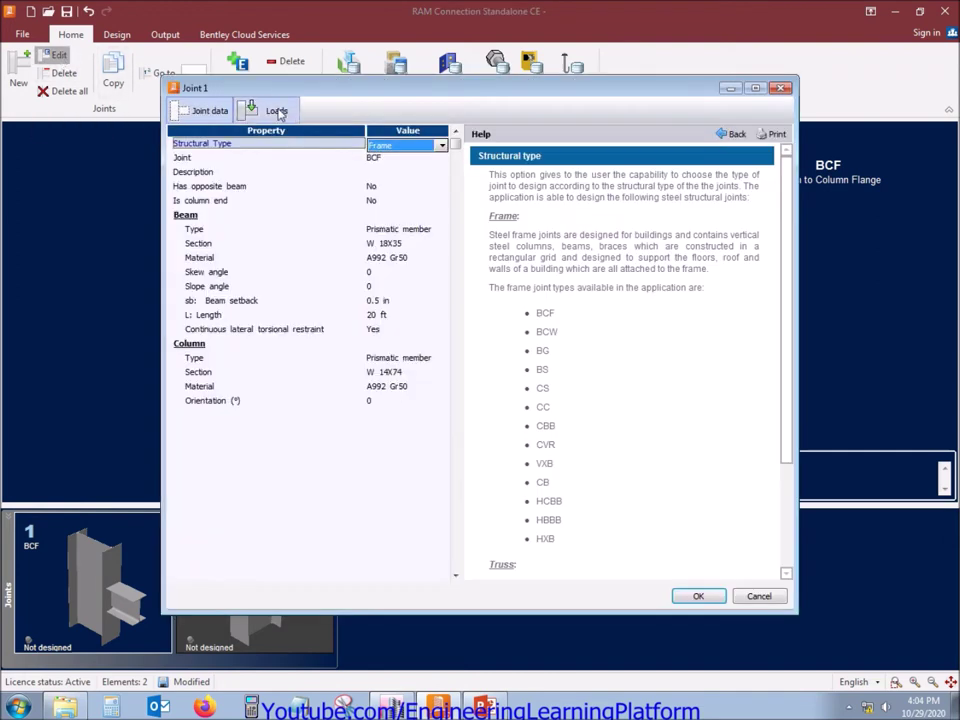
{"action": "left_click", "coordinate": [278, 112]}
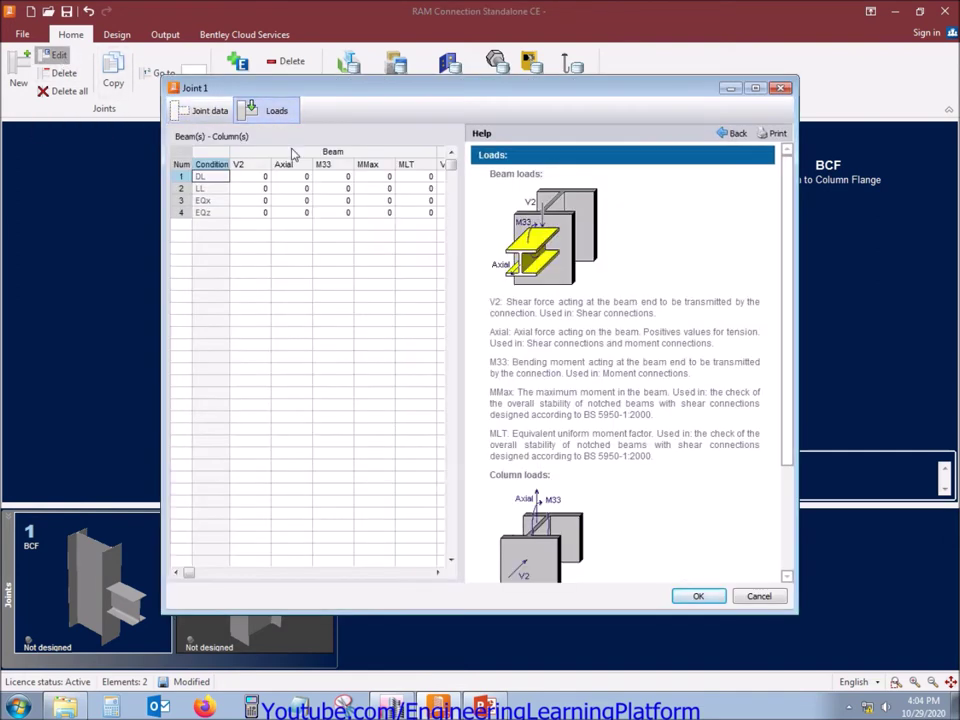
{"action": "left_click", "coordinate": [239, 165]}
{"action": "left_click", "coordinate": [285, 165]}
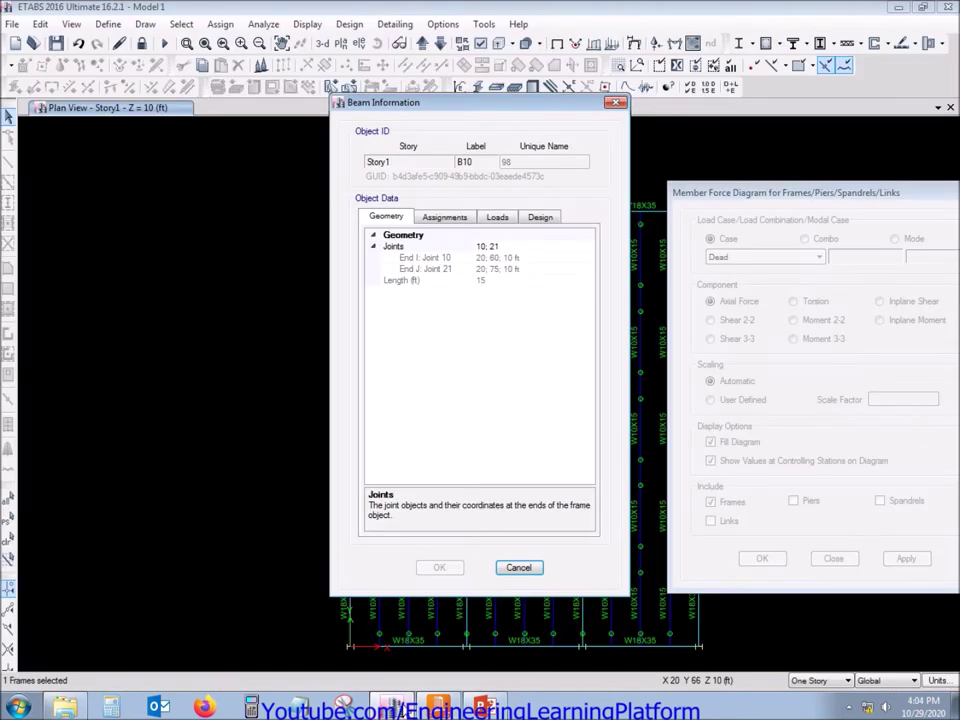
Step: Close the beam information and force diagram dialogs and show all objects again
{"action": "left_click", "coordinate": [524, 568]}
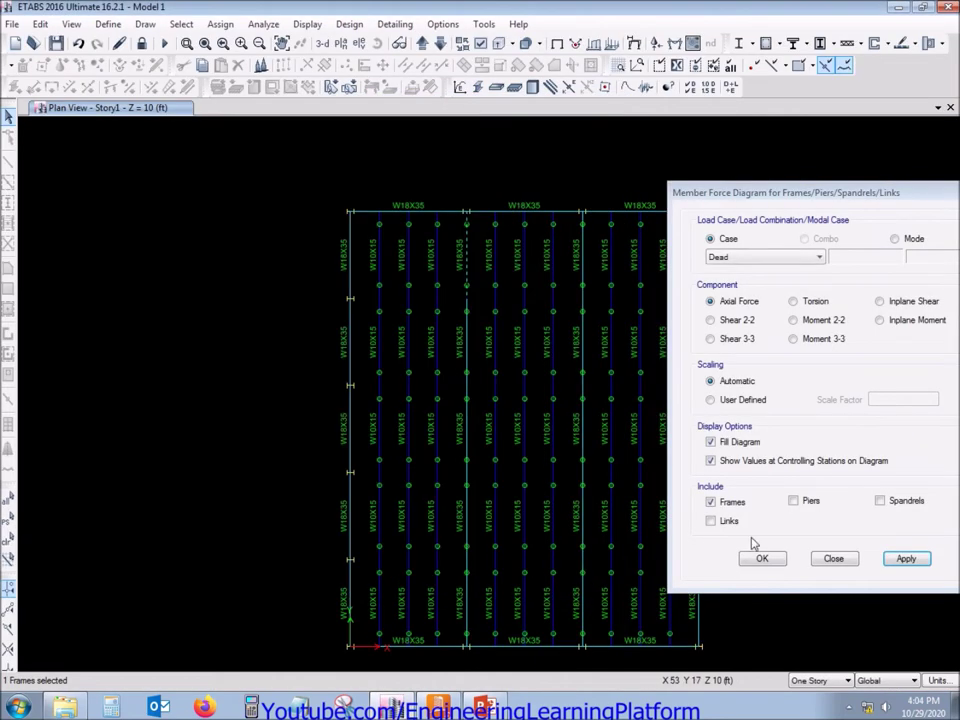
{"action": "left_click", "coordinate": [834, 558]}
{"action": "right_click", "coordinate": [263, 252]}
{"action": "left_click", "coordinate": [322, 394]}
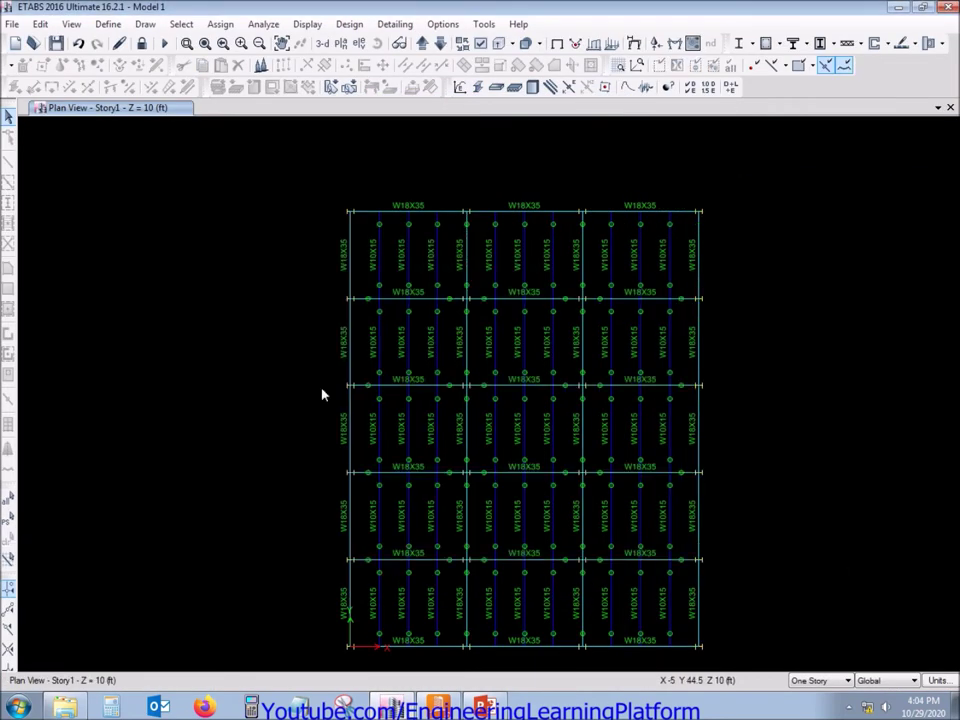
Step: Window-select the perimeter beams and joints and hide them
{"action": "left_click_drag", "start_coordinate": [296, 166], "coordinate": [735, 255]}
{"action": "left_click_drag", "start_coordinate": [680, 188], "coordinate": [751, 659]}
{"action": "left_click_drag", "start_coordinate": [306, 628], "coordinate": [724, 666]}
{"action": "left_click_drag", "start_coordinate": [309, 173], "coordinate": [362, 652]}
{"action": "right_click", "coordinate": [107, 337]}
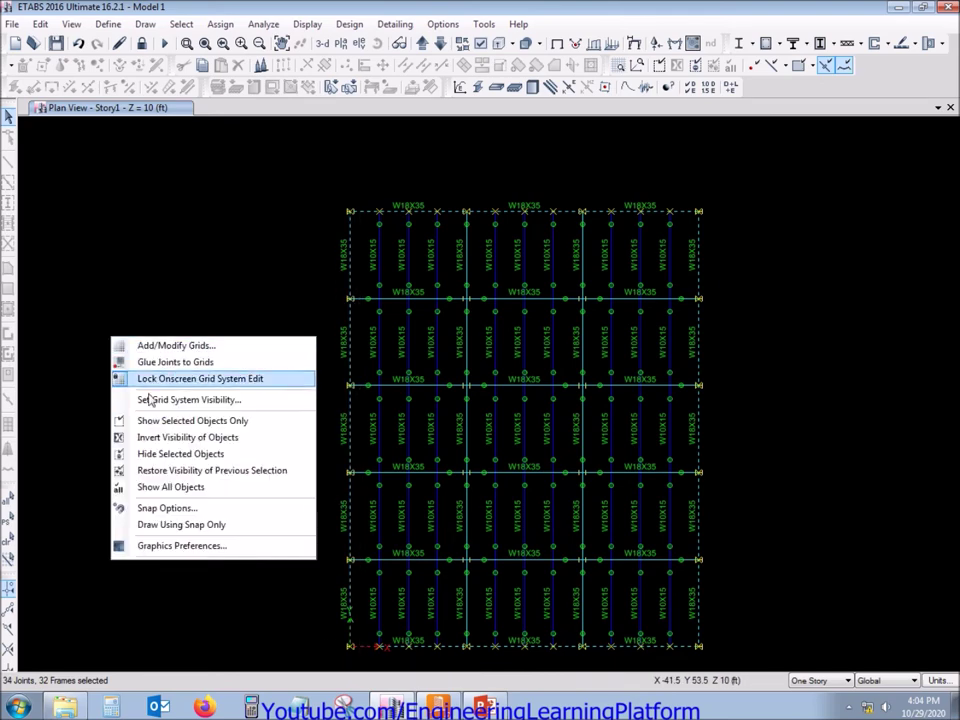
{"action": "left_click", "coordinate": [163, 454]}
{"action": "middle_click_drag", "start_coordinate": [265, 357], "coordinate": [243, 324]}
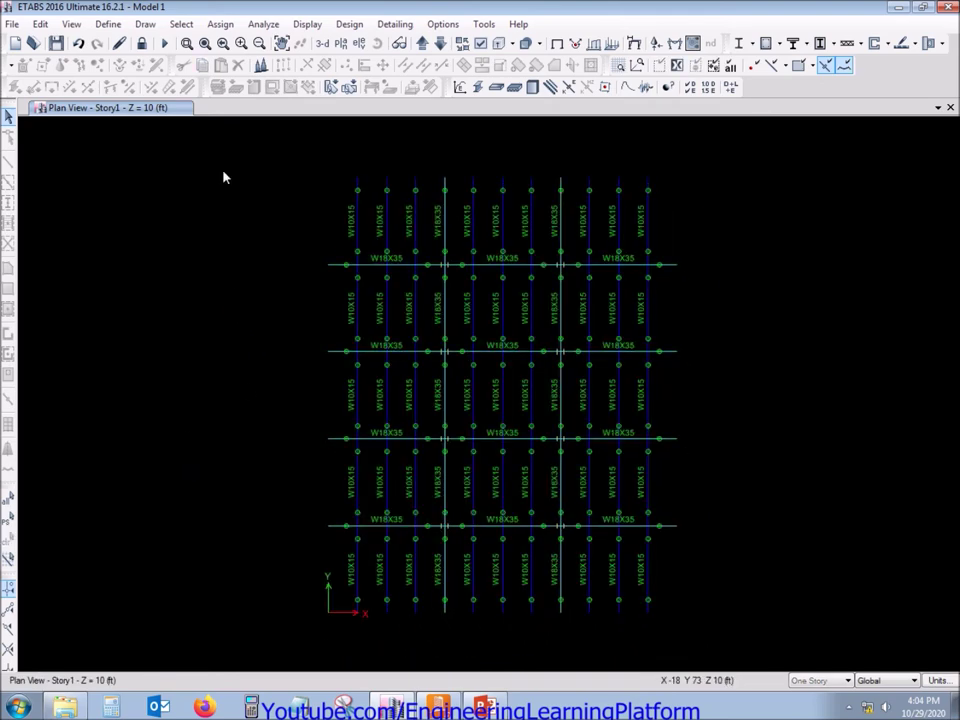
Step: Select all W10X15 beams by section property and hide them
{"action": "left_click", "coordinate": [181, 24]}
{"action": "mouse_move", "coordinate": [205, 42]}
{"action": "mouse_move", "coordinate": [382, 178]}
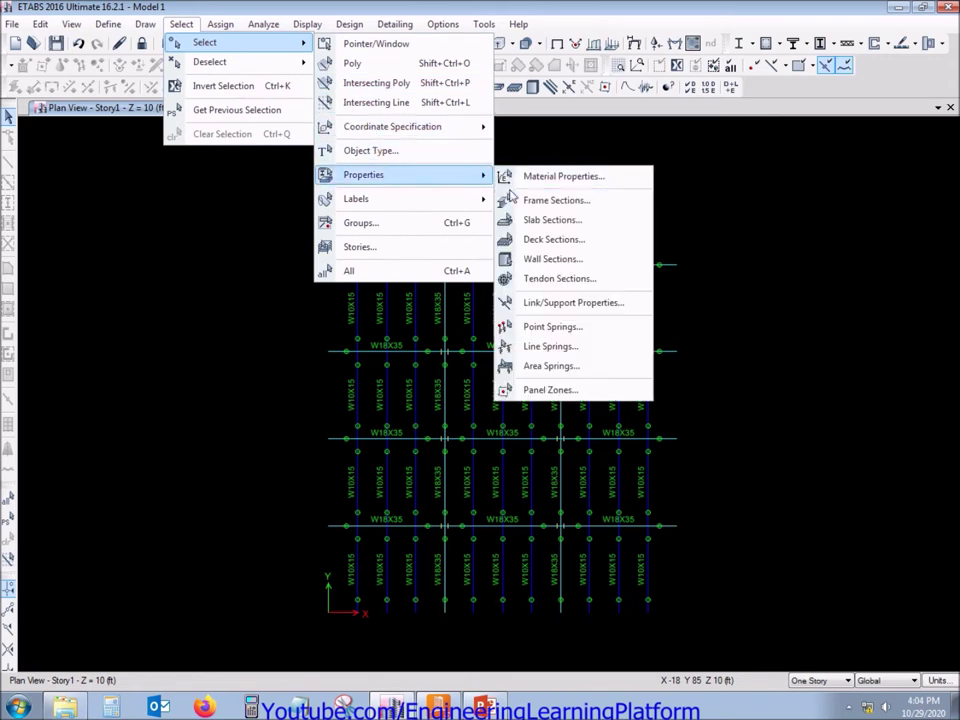
{"action": "left_click", "coordinate": [516, 199]}
{"action": "type", "text": "w10"}
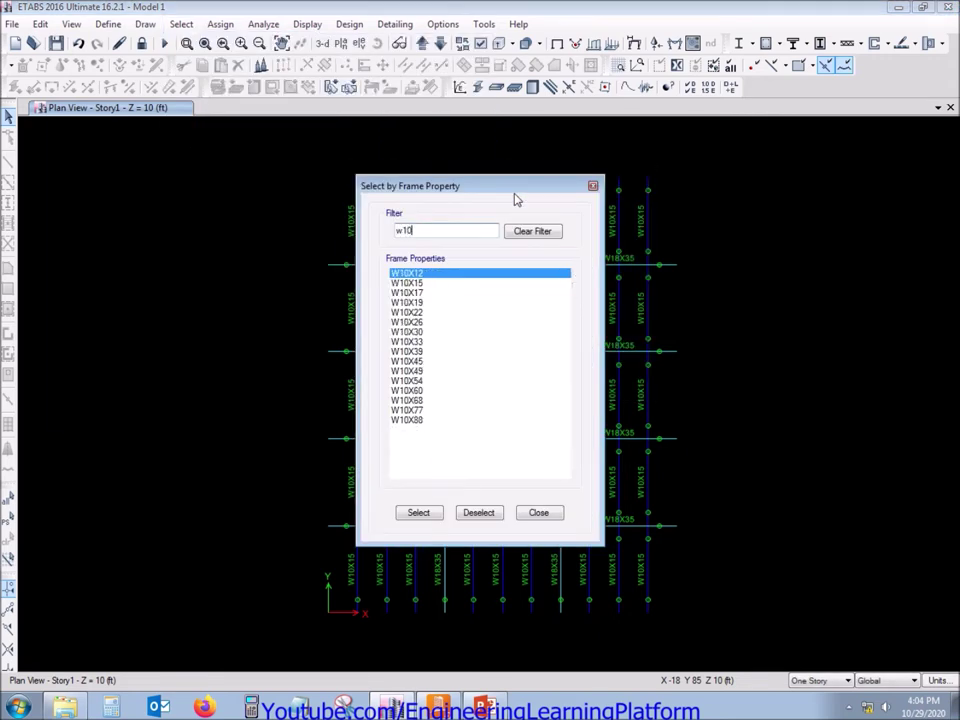
{"action": "type", "text": "x15"}
{"action": "left_click", "coordinate": [418, 512]}
{"action": "left_click", "coordinate": [540, 512]}
{"action": "right_click", "coordinate": [756, 308]}
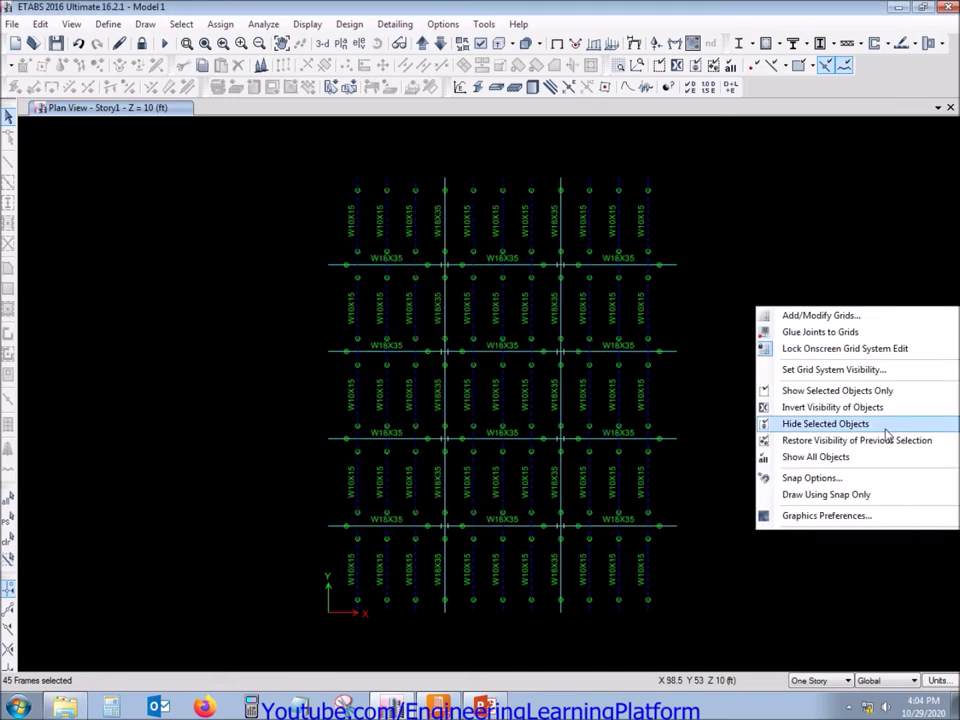
{"action": "left_click", "coordinate": [826, 424]}
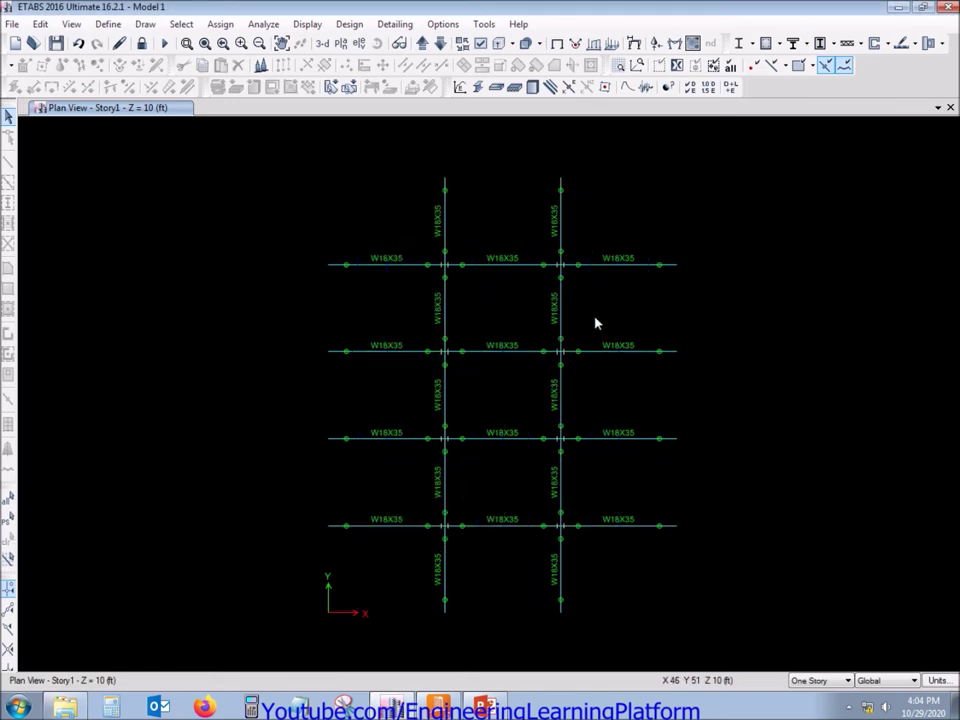
Step: Window-select the remaining lower column segments and hide them
{"action": "left_click_drag", "start_coordinate": [590, 326], "coordinate": [437, 316]}
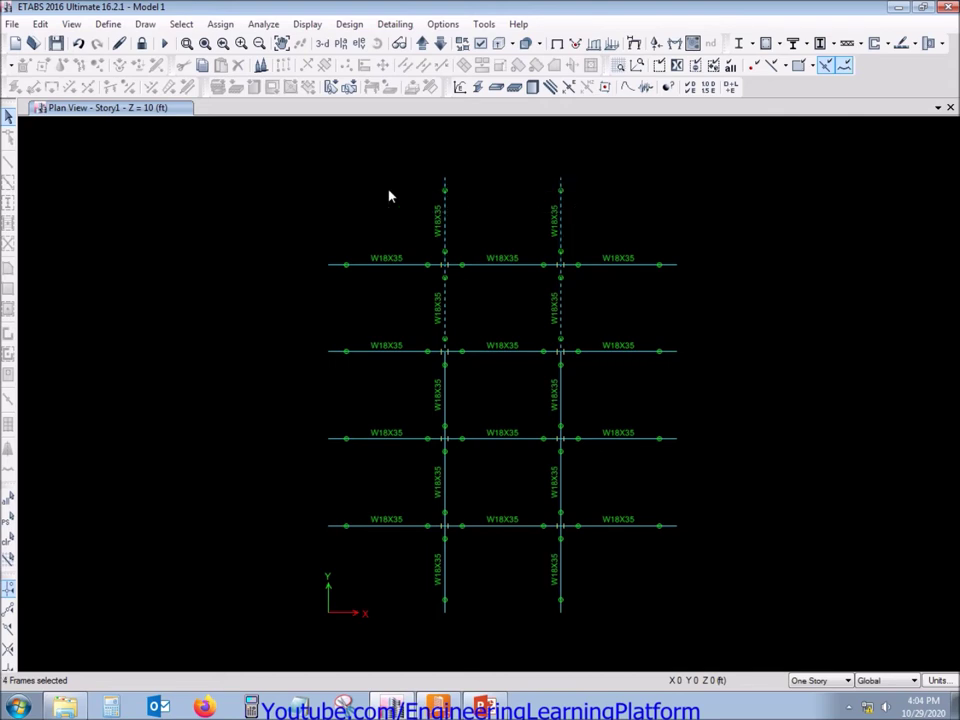
{"action": "left_click_drag", "start_coordinate": [600, 504], "coordinate": [298, 574]}
{"action": "right_click", "coordinate": [757, 392]}
{"action": "left_click", "coordinate": [826, 508]}
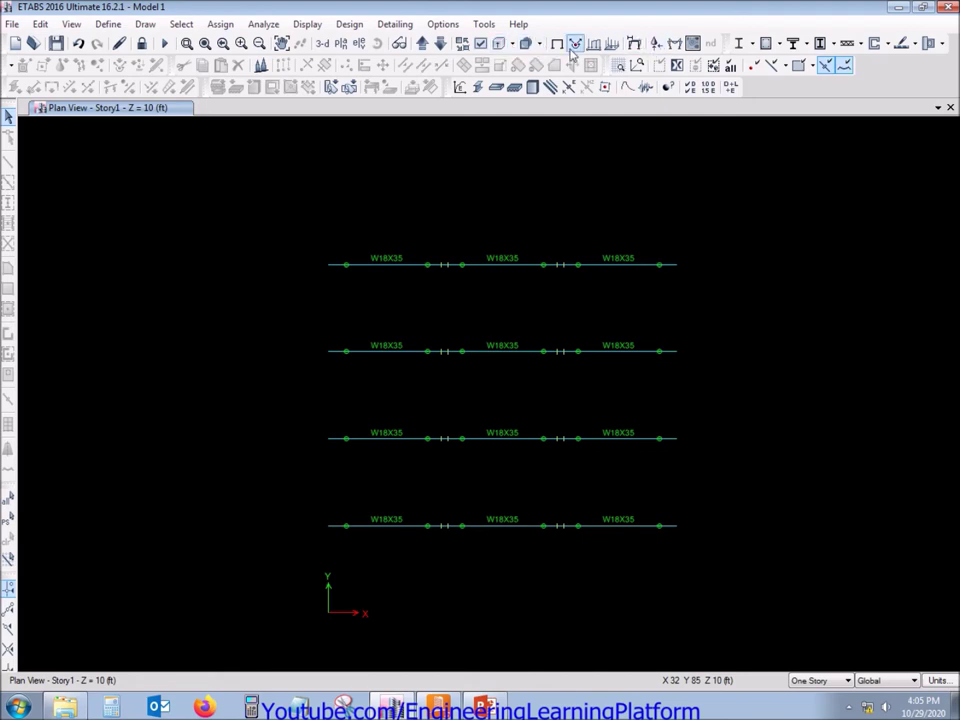
Step: Plot the Dead-case axial forces on the four W18X35 Story1 beam rows and move the settings dialog aside
{"action": "left_click", "coordinate": [676, 44]}
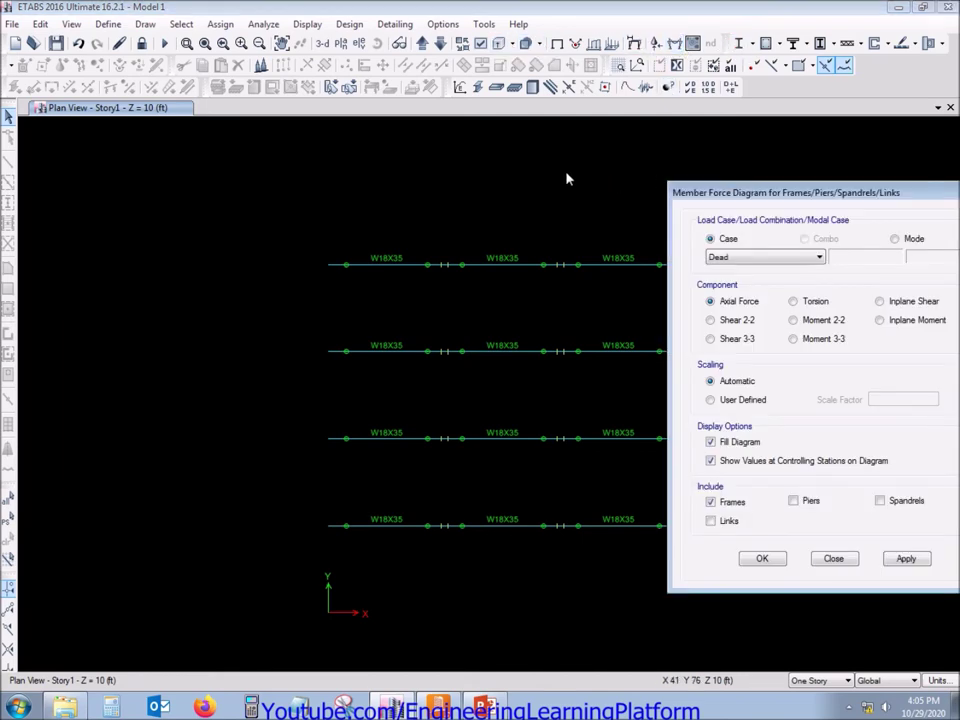
{"action": "left_click", "coordinate": [906, 560]}
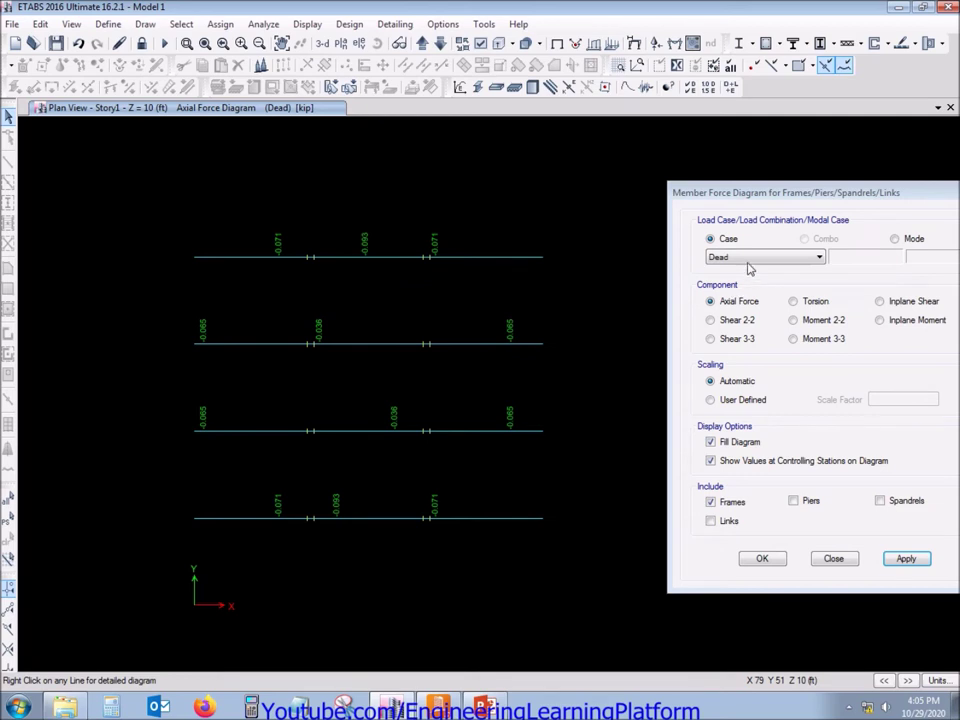
{"action": "left_click_drag", "start_coordinate": [738, 205], "coordinate": [701, 210]}
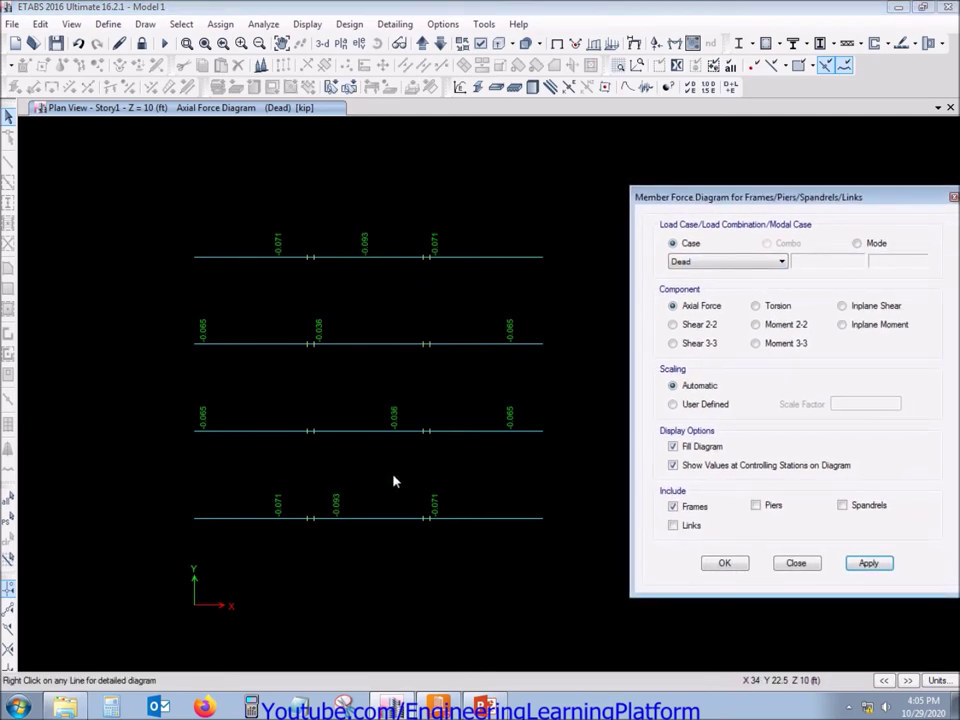
Step: Enter -0.093 kip as Joint 1's DL axial load in RAM Connection
{"action": "left_click", "coordinate": [432, 707]}
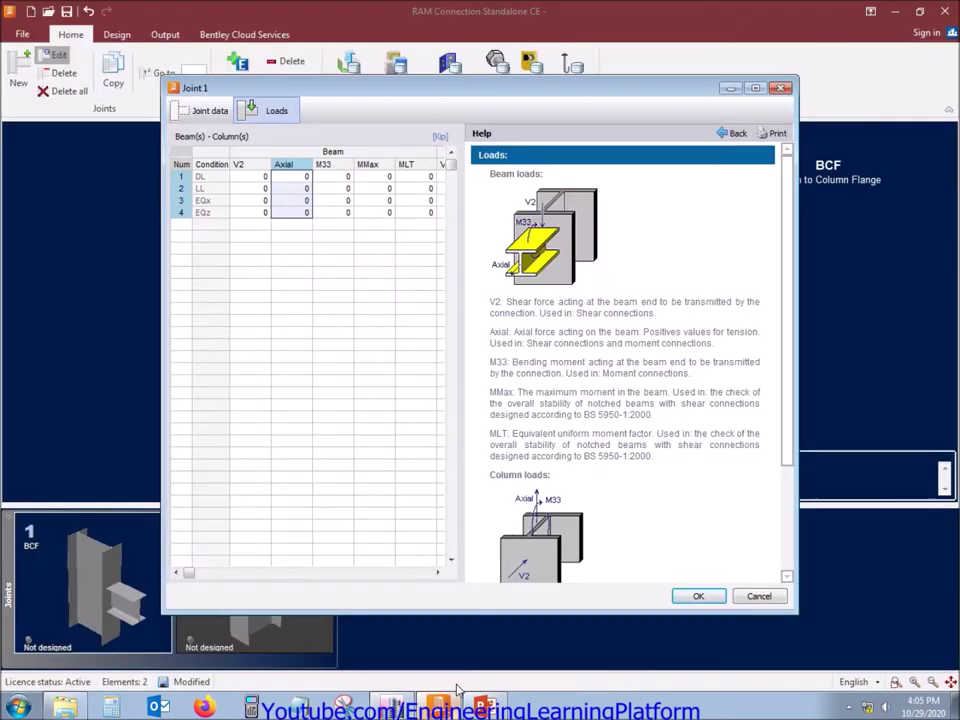
{"action": "left_click", "coordinate": [297, 179]}
{"action": "type", "text": "-0"}
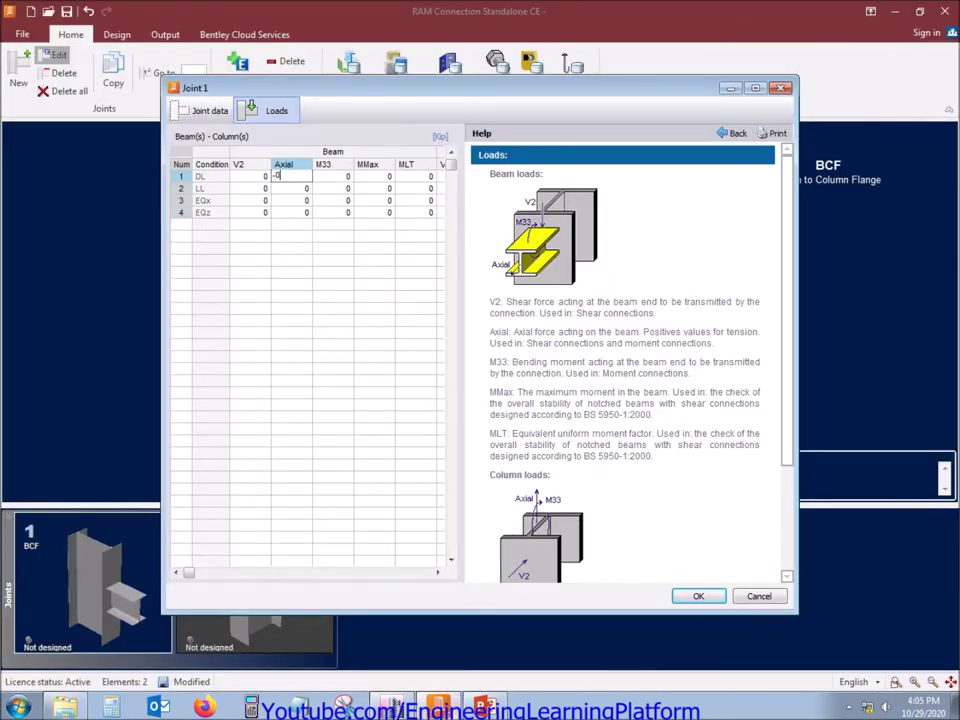
{"action": "type", "text": ".093"}
{"action": "key", "text": "Return"}
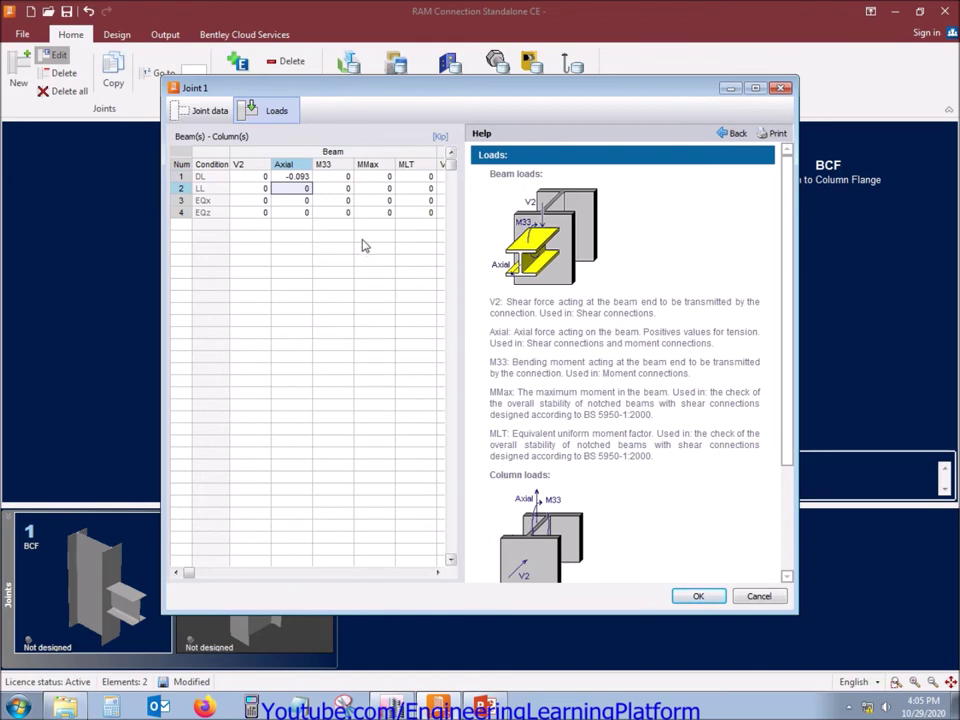
Step: Plot the Live axial diagram in ETABS and enter -0.052 as the LL axial load
{"action": "left_click", "coordinate": [390, 707]}
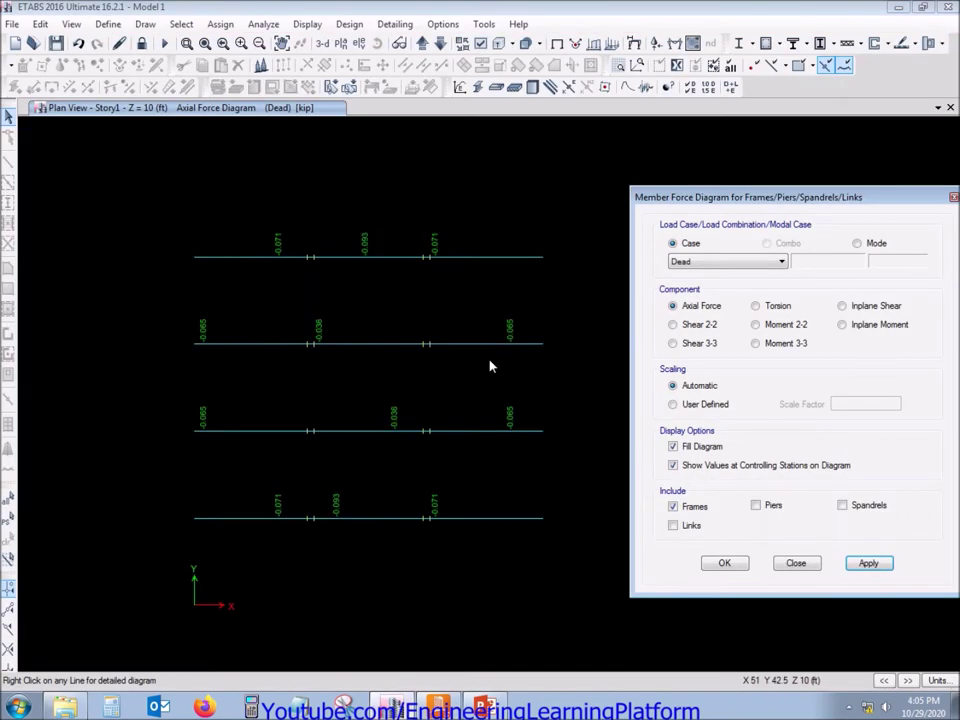
{"action": "left_click", "coordinate": [711, 263]}
{"action": "left_click", "coordinate": [695, 284]}
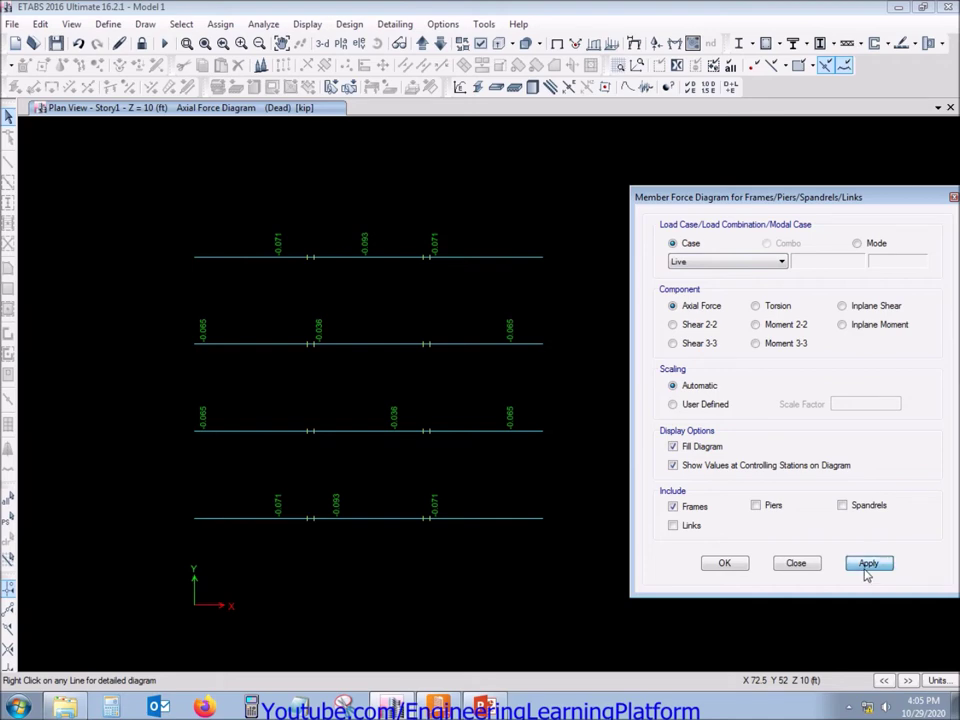
{"action": "left_click", "coordinate": [866, 568]}
{"action": "mouse_move", "coordinate": [373, 258]}
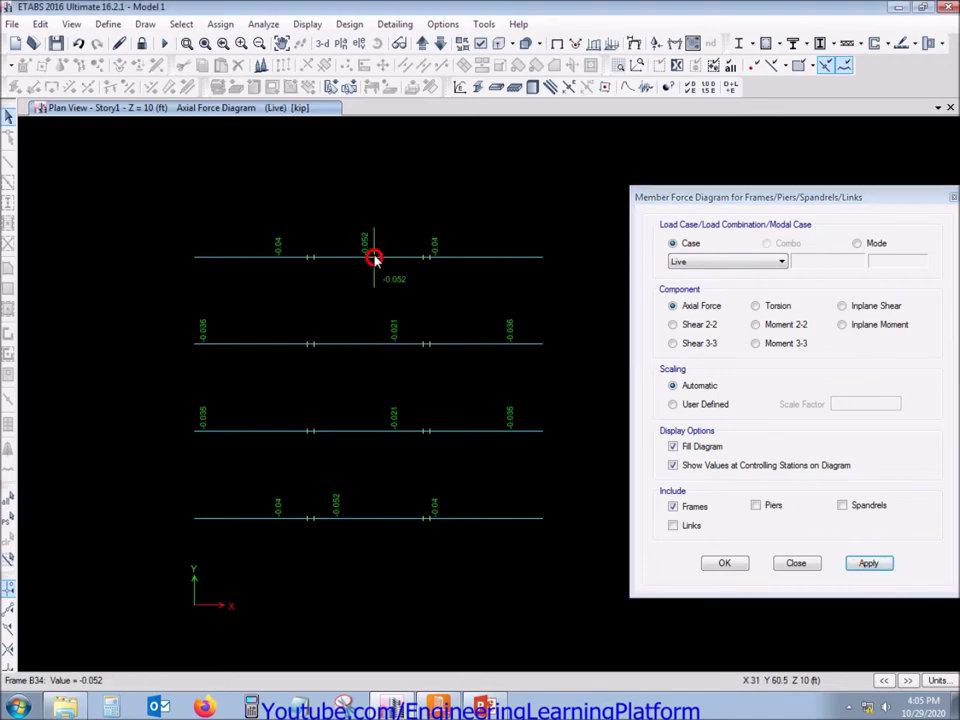
{"action": "key", "text": "alt+Tab"}
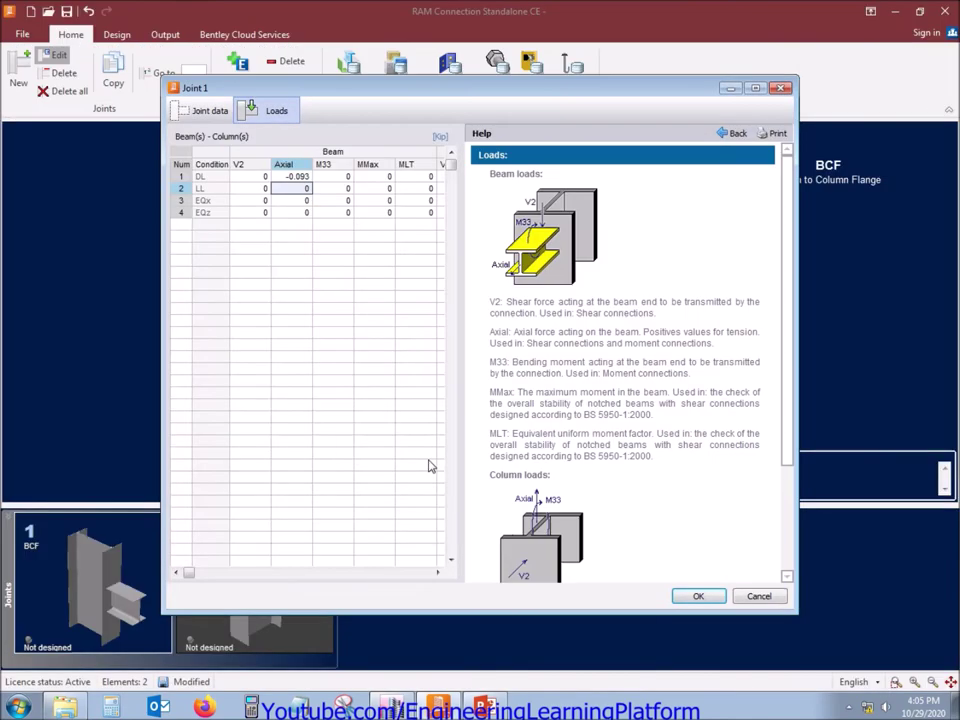
{"action": "type", "text": "-0.052"}
{"action": "key", "text": "Tab"}
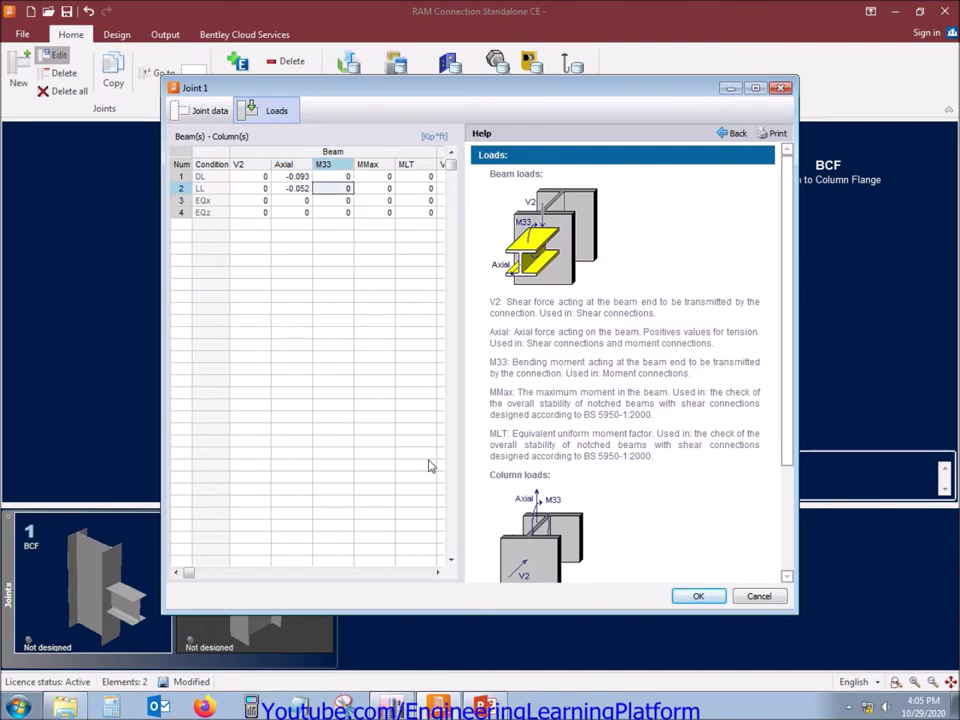
Step: Plot the EX axial diagram and enter -0.101 as the EQx axial load
{"action": "key", "text": "alt+Tab"}
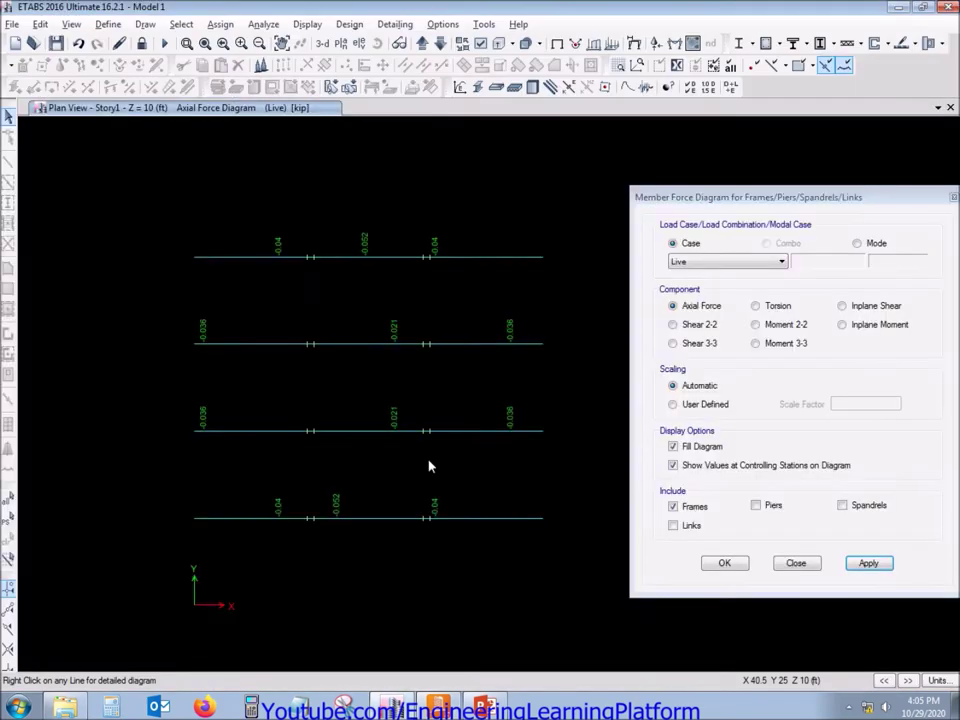
{"action": "left_click", "coordinate": [695, 262]}
{"action": "left_click", "coordinate": [695, 298]}
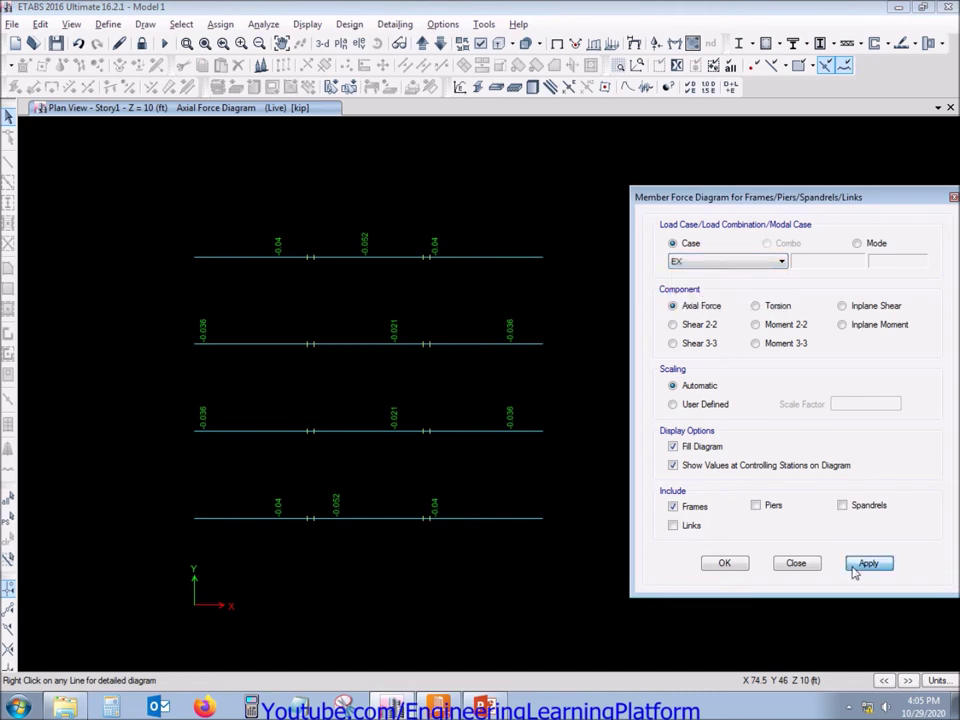
{"action": "left_click", "coordinate": [857, 566]}
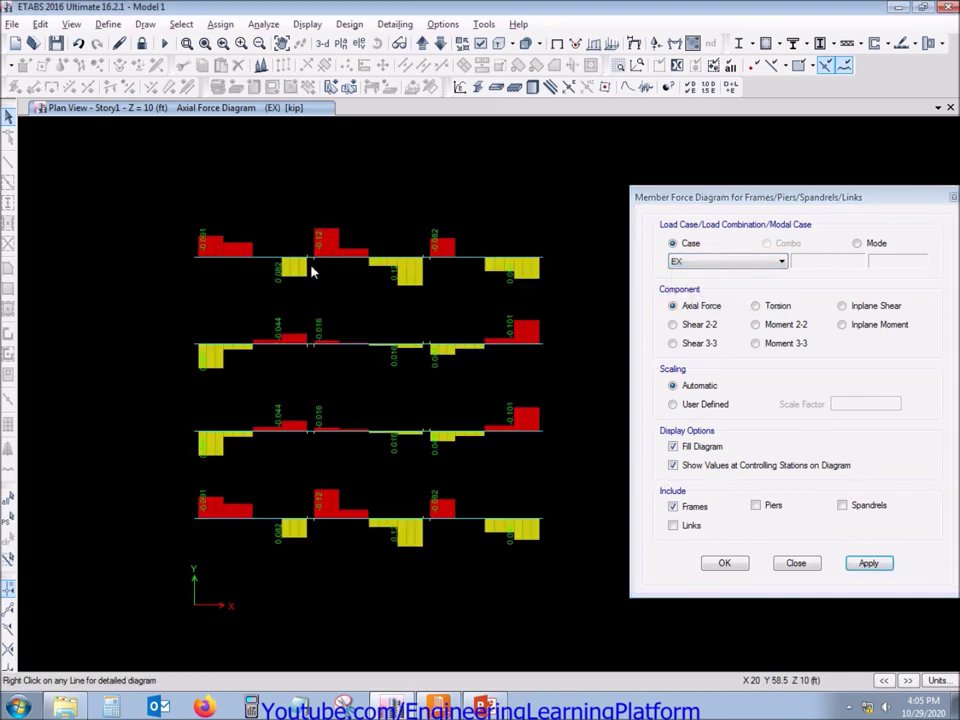
{"action": "mouse_move", "coordinate": [301, 261]}
{"action": "mouse_move", "coordinate": [210, 256]}
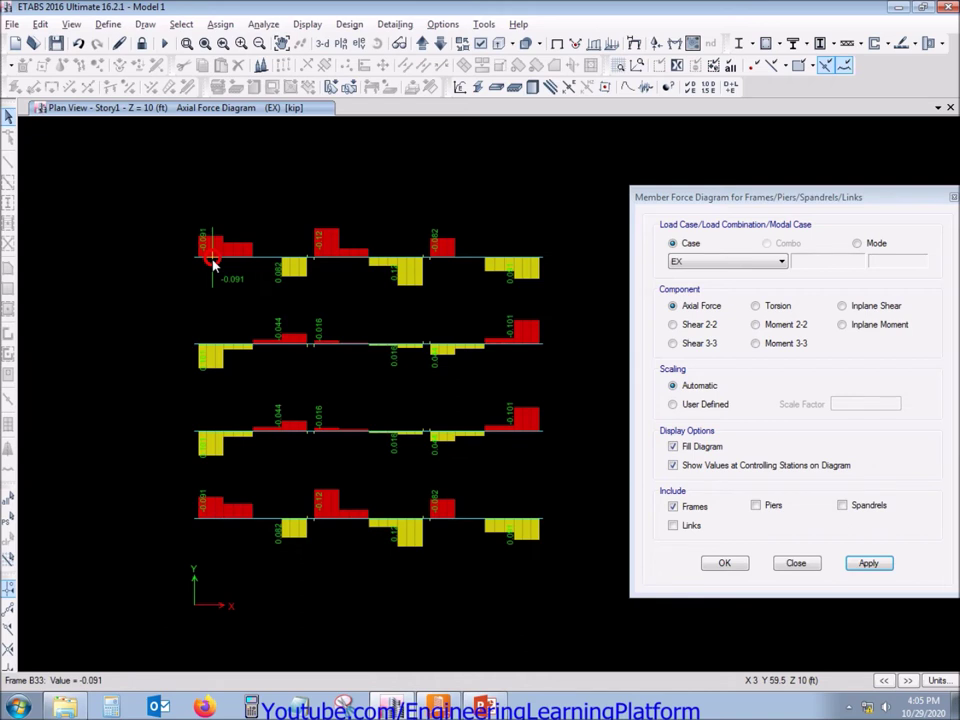
{"action": "key", "text": "alt"}
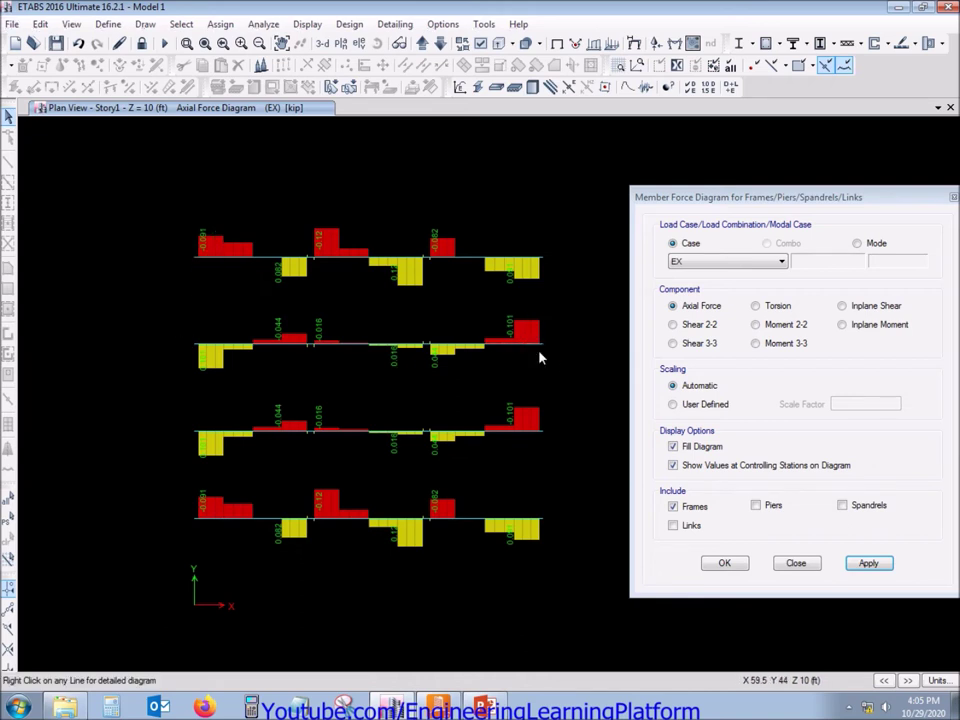
{"action": "key", "text": "alt+Tab"}
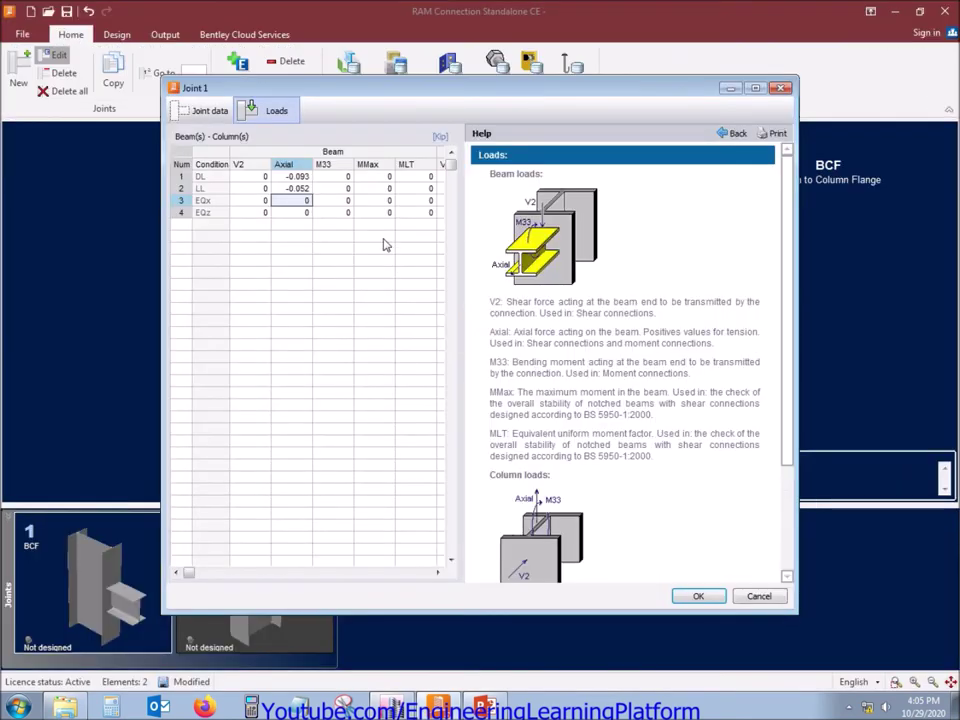
{"action": "type", "text": "-0.10"}
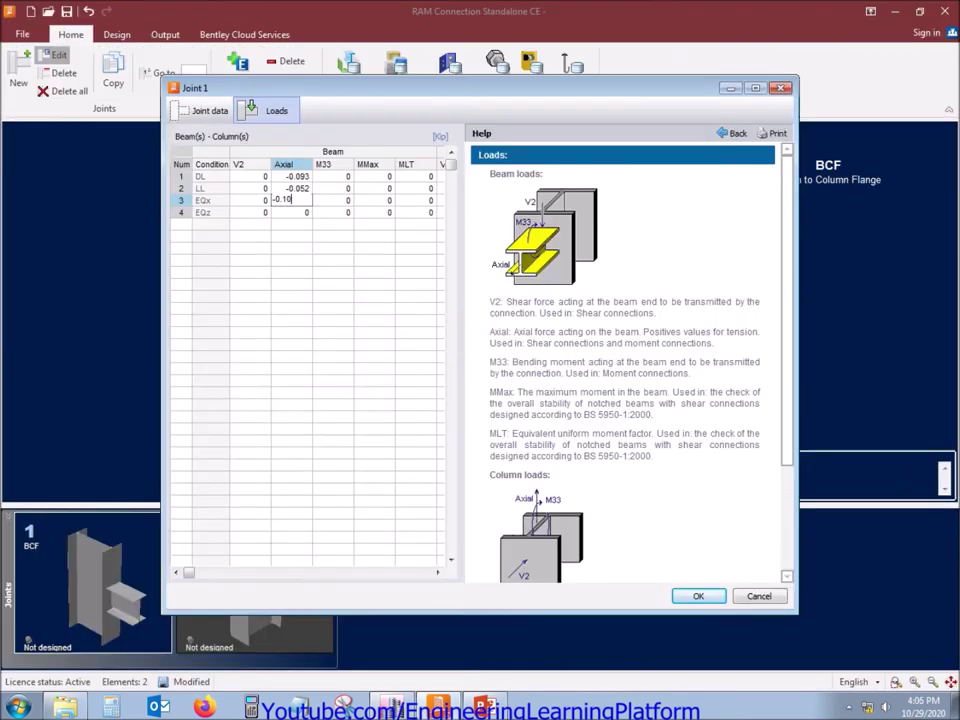
{"action": "type", "text": "1"}
{"action": "key", "text": "alt+Tab"}
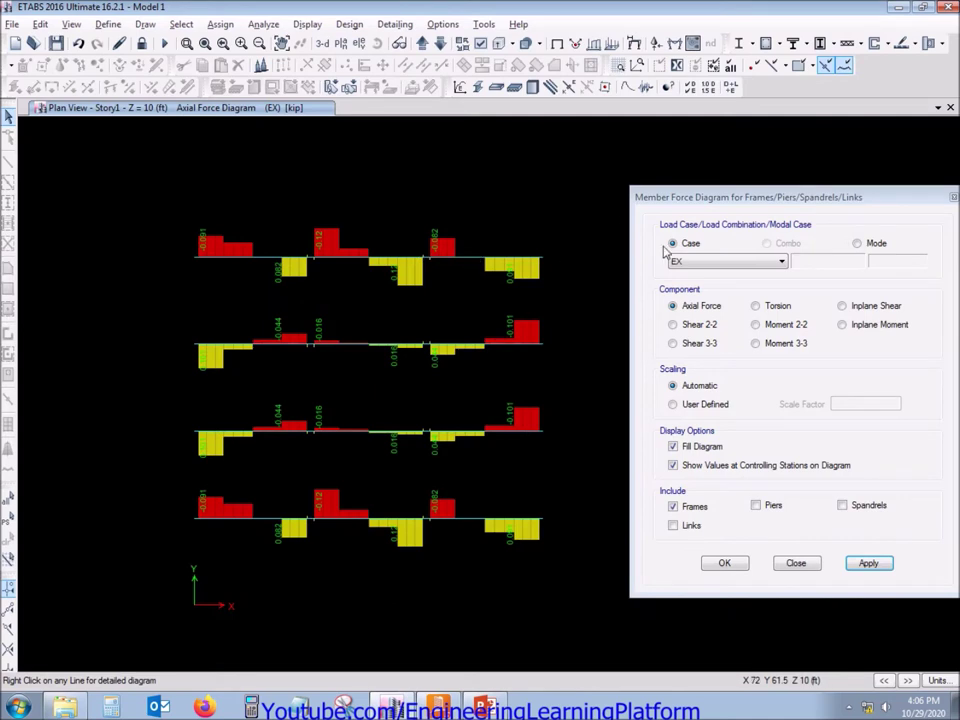
Step: Plot the EY axial diagram and enter 0.083 as the EQz axial load
{"action": "left_click", "coordinate": [722, 266]}
{"action": "left_click", "coordinate": [707, 302]}
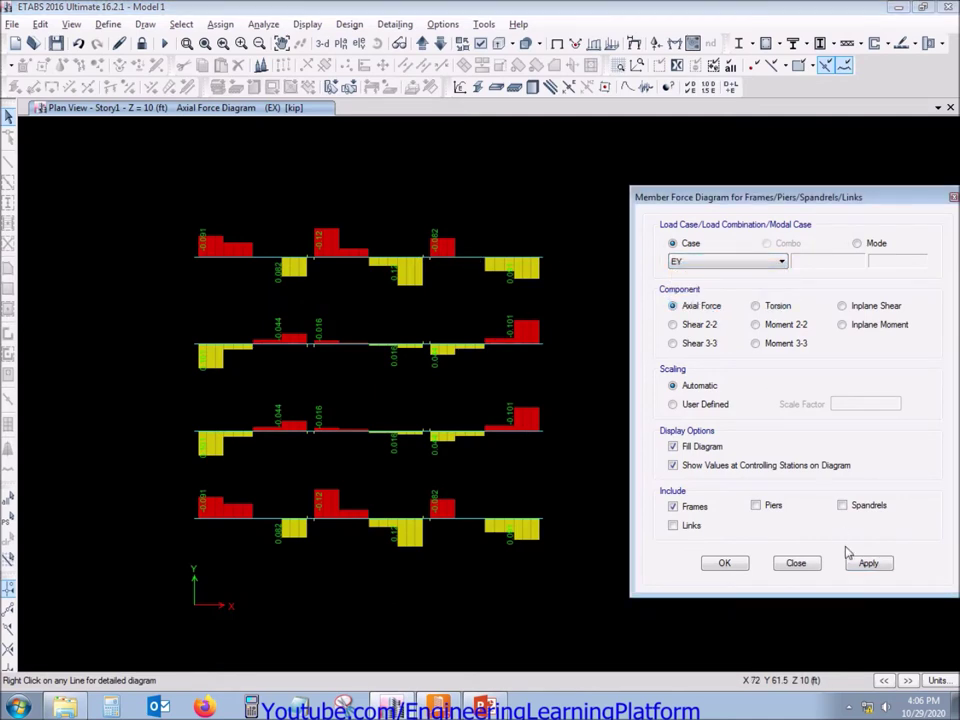
{"action": "left_click", "coordinate": [862, 563]}
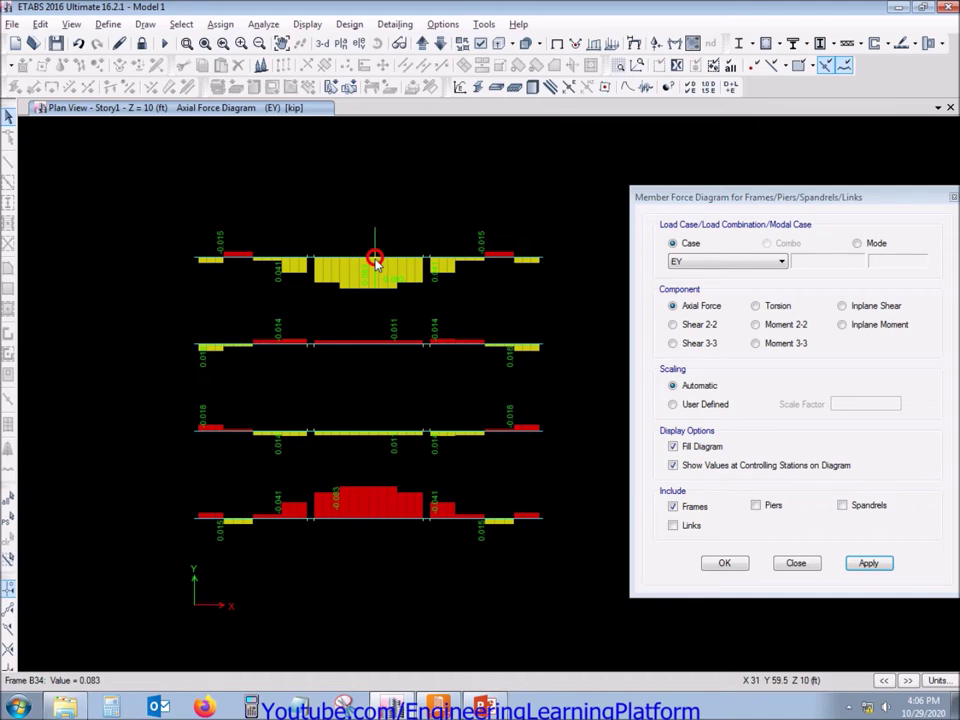
{"action": "key", "text": "alt+Tab"}
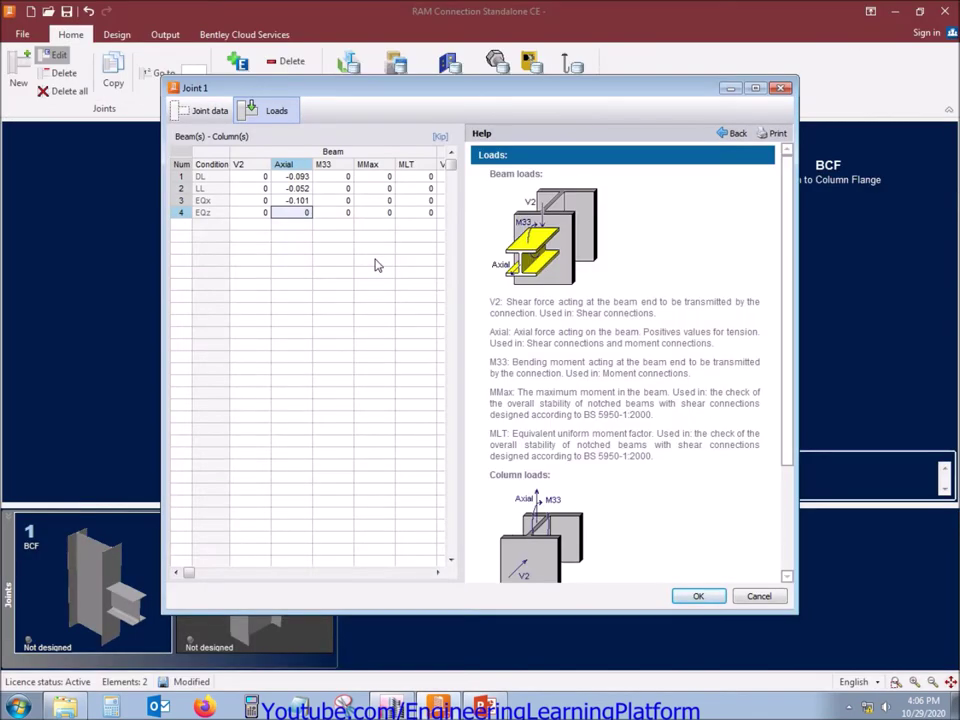
{"action": "type", "text": "083"}
{"action": "left_click", "coordinate": [377, 266]}
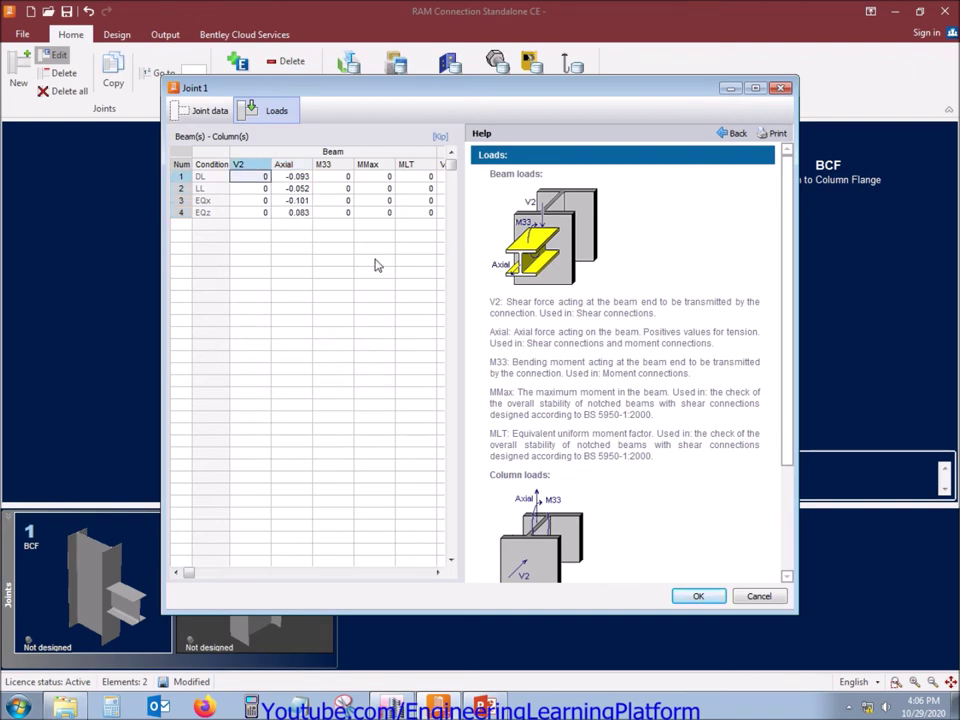
{"action": "key", "text": "alt+Tab"}
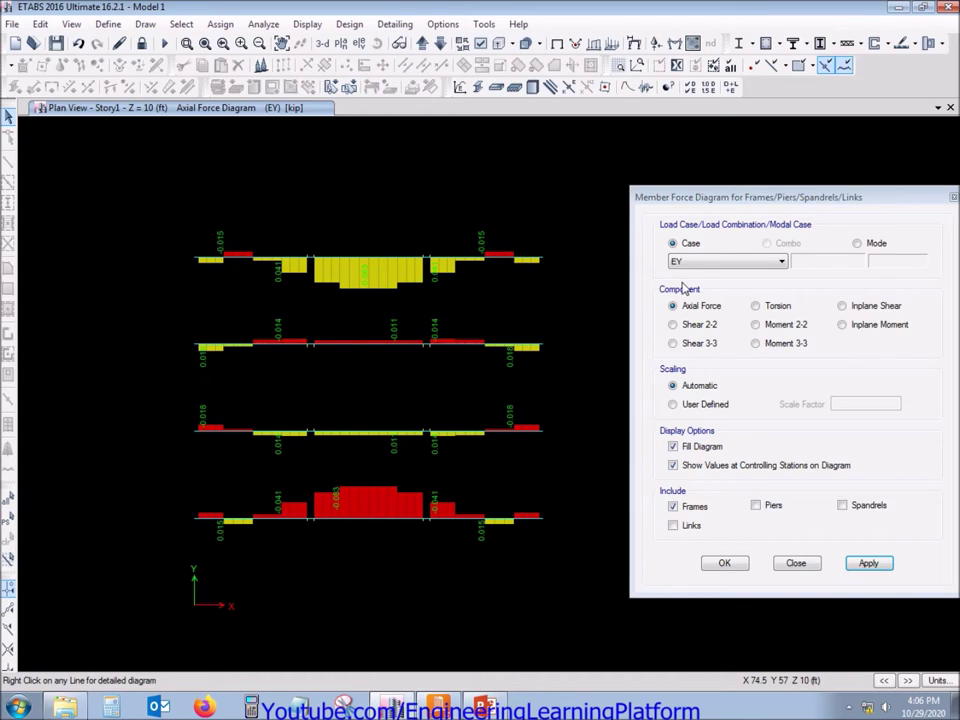
{"action": "left_click", "coordinate": [700, 261]}
{"action": "left_click", "coordinate": [696, 270]}
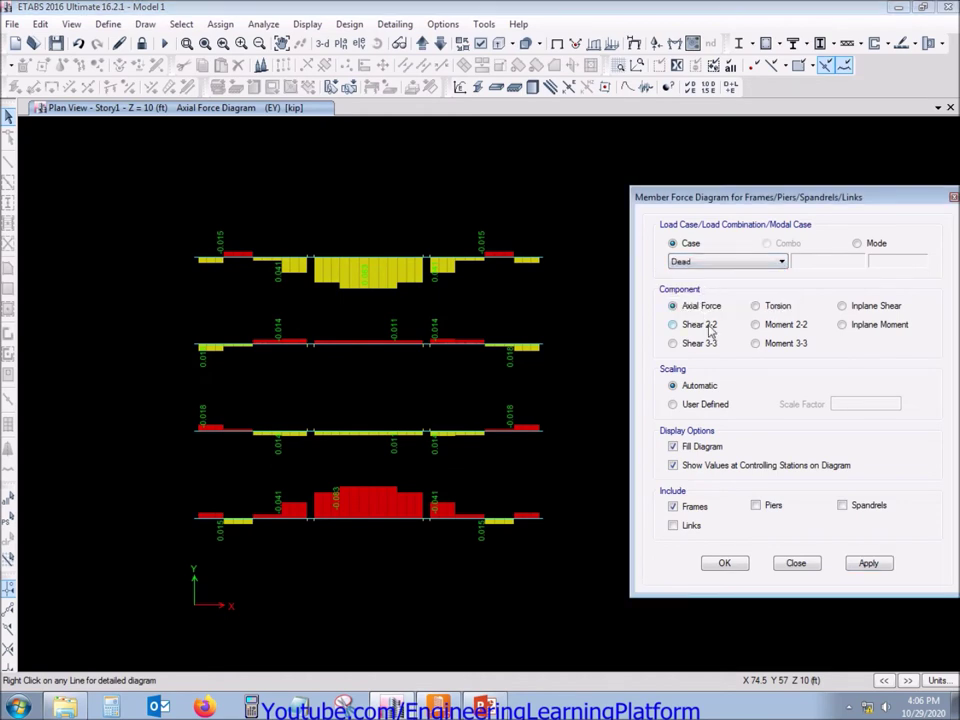
Step: Plot the Dead and Live Shear 2-2 diagrams and enter V2 shears -7.957 (DL) and -4.5 (LL)
{"action": "left_click", "coordinate": [868, 564]}
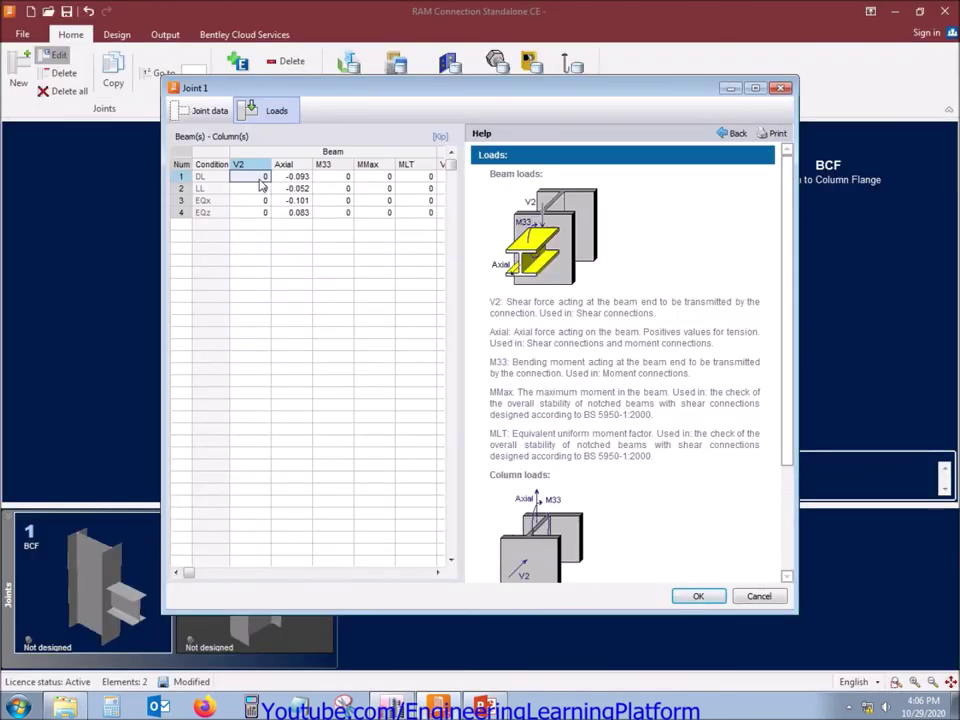
{"action": "type", "text": "-7.957"}
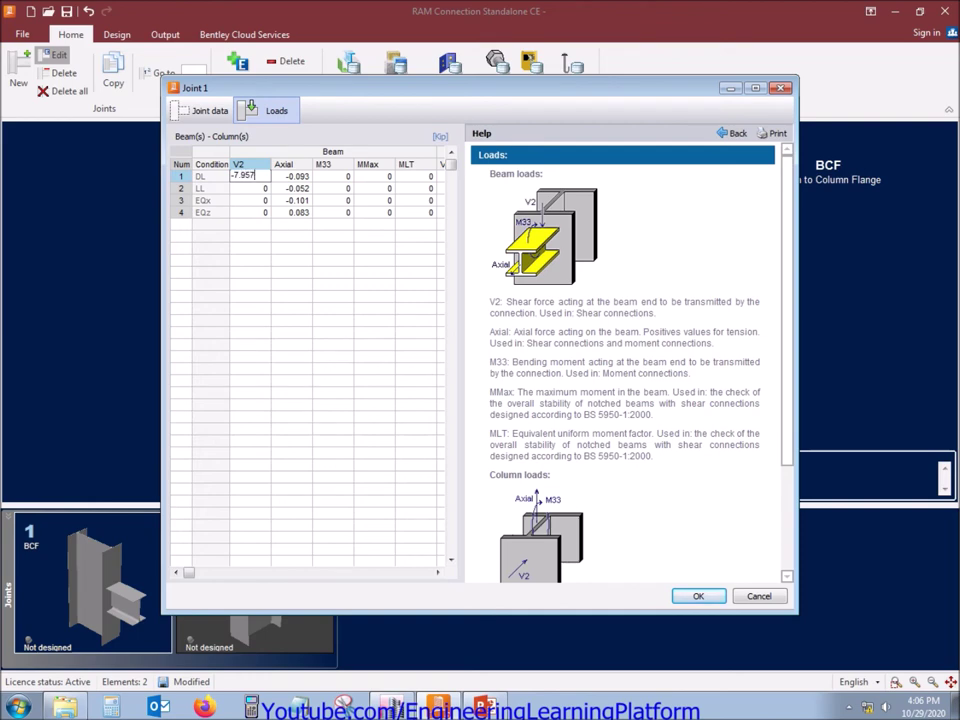
{"action": "key", "text": "alt+Tab"}
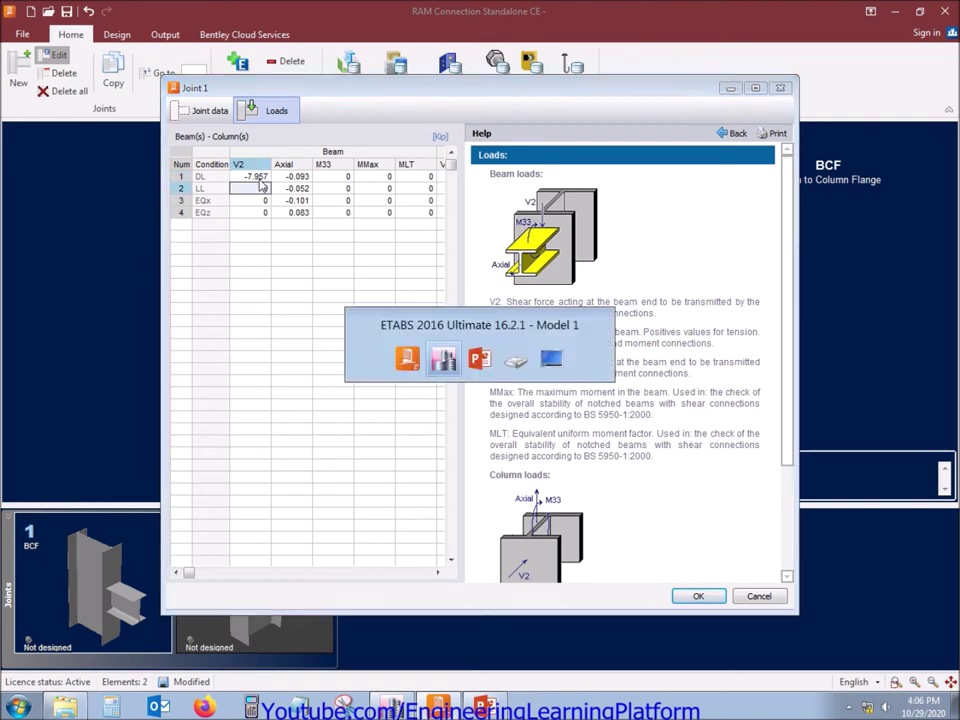
{"action": "left_click", "coordinate": [740, 262]}
{"action": "left_click", "coordinate": [730, 284]}
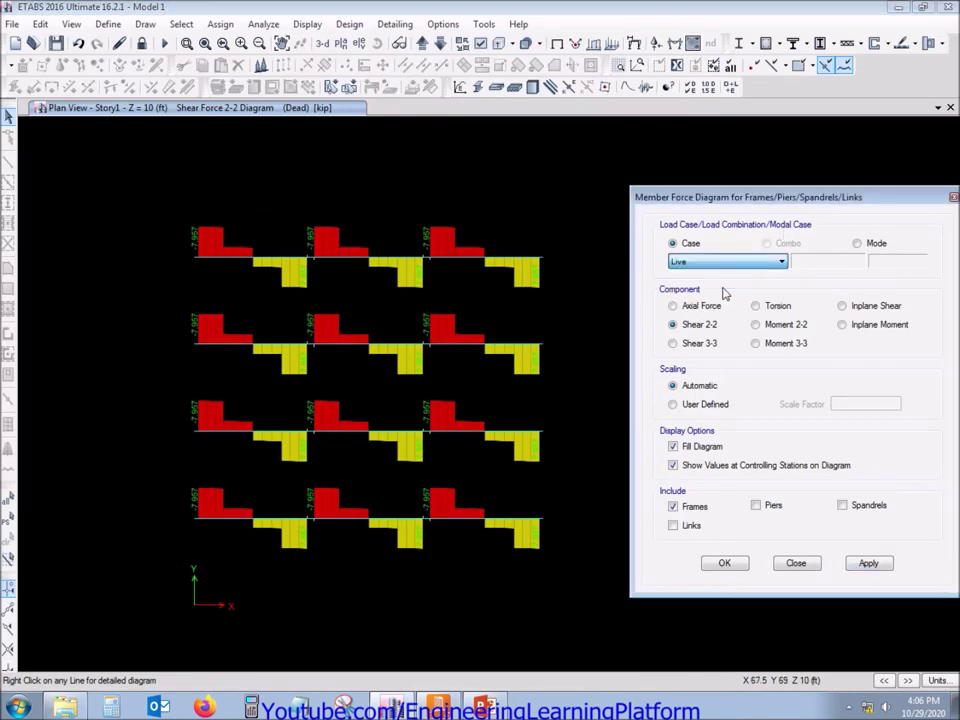
{"action": "left_click", "coordinate": [868, 564]}
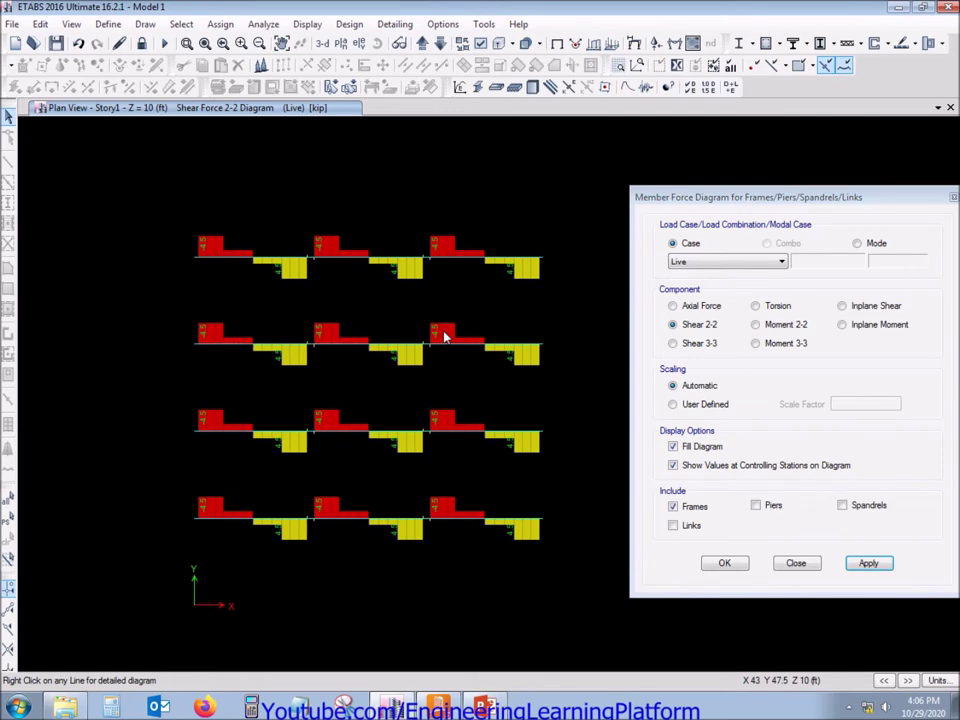
{"action": "mouse_move", "coordinate": [362, 345]}
{"action": "key", "text": "alt+Tab"}
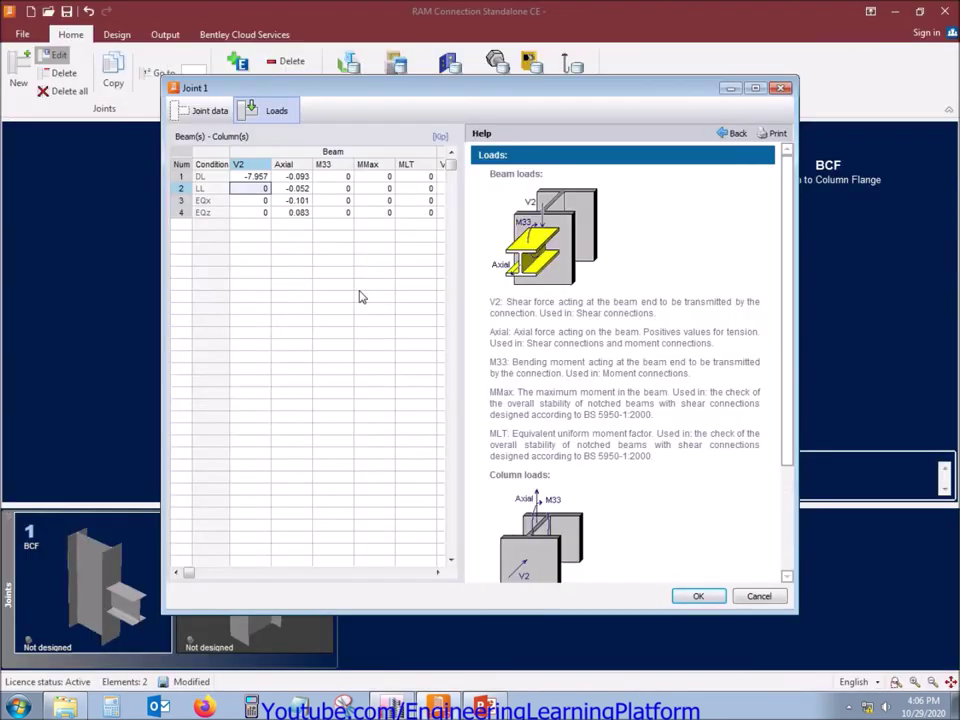
{"action": "type", "text": "-4.5"}
{"action": "key", "text": "Return"}
Step: Plot the EX and EY Shear 2-2 diagrams in ETABS
{"action": "key", "text": "alt+Tab"}
{"action": "left_click", "coordinate": [754, 265]}
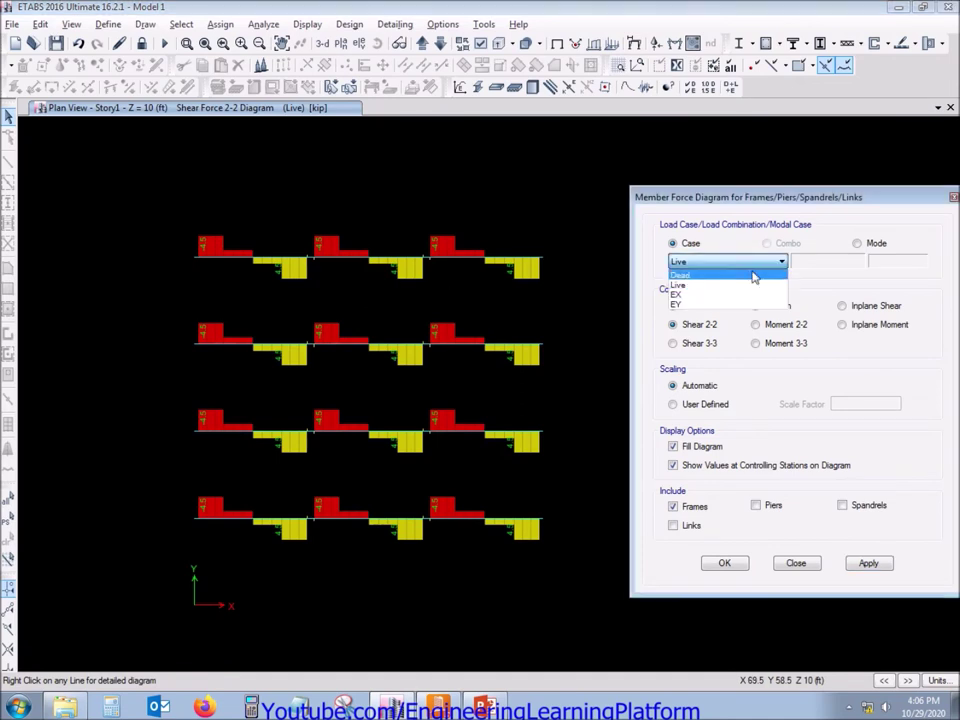
{"action": "left_click", "coordinate": [752, 295]}
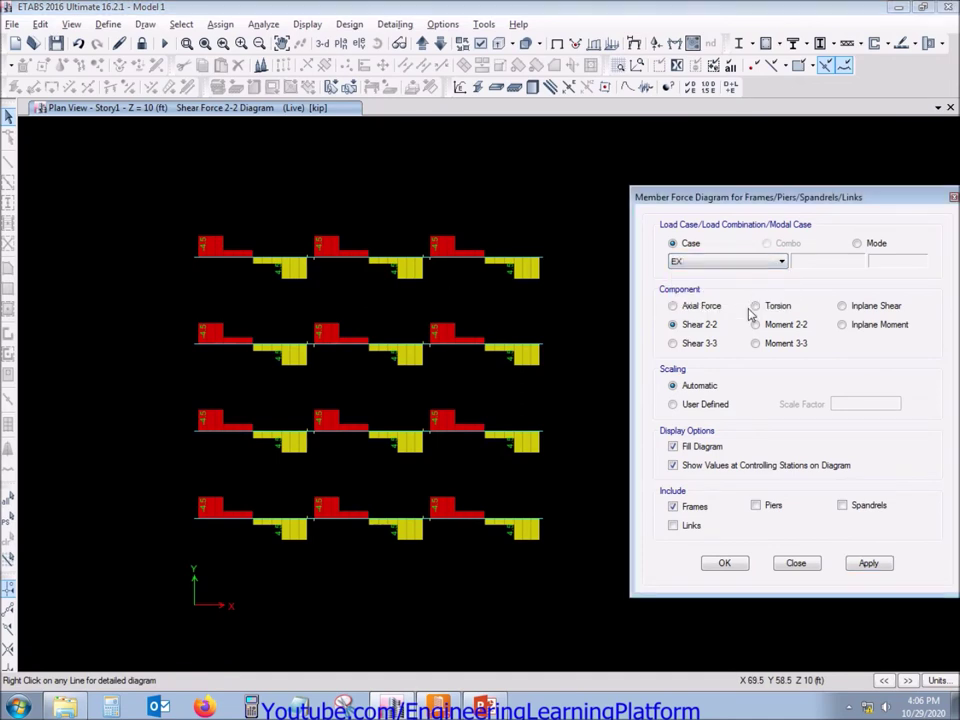
{"action": "left_click", "coordinate": [868, 563]}
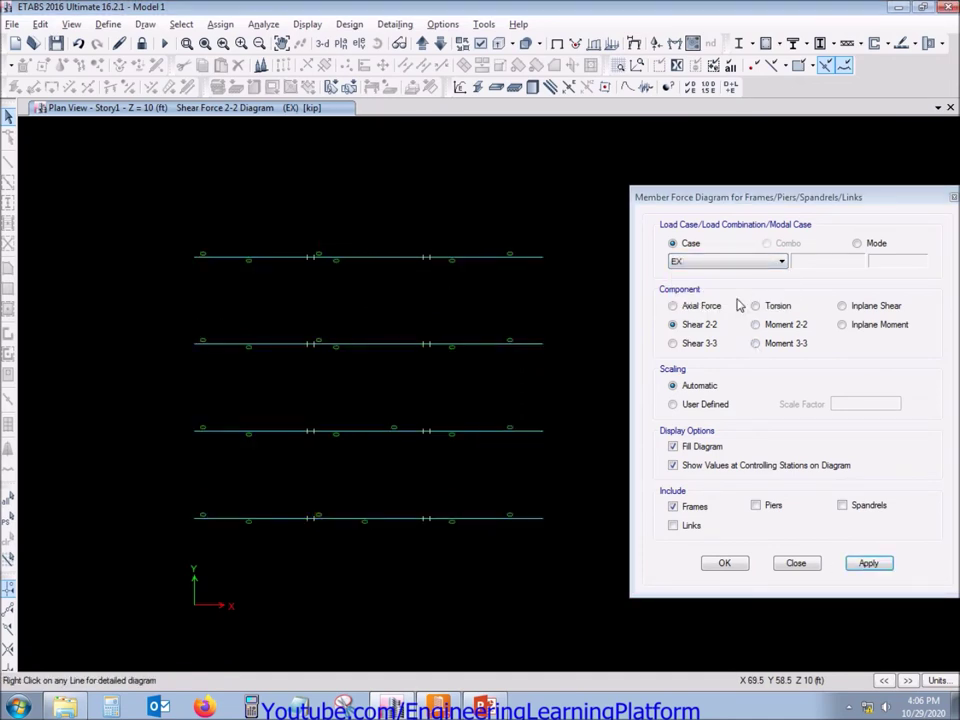
{"action": "left_click", "coordinate": [733, 262]}
{"action": "left_click", "coordinate": [729, 306]}
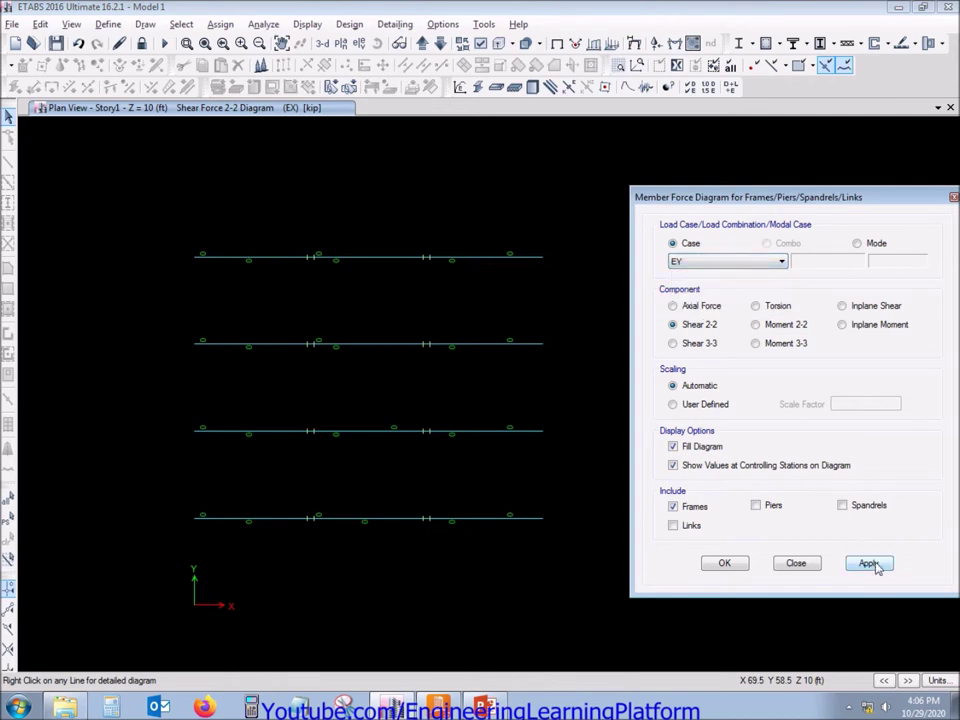
{"action": "left_click", "coordinate": [868, 563]}
Step: Show Moment 3-3 diagrams for Dead, Live, EX and EY, then confirm Joint 1's loads
{"action": "left_click", "coordinate": [805, 343]}
{"action": "left_click", "coordinate": [745, 262]}
{"action": "left_click", "coordinate": [720, 272]}
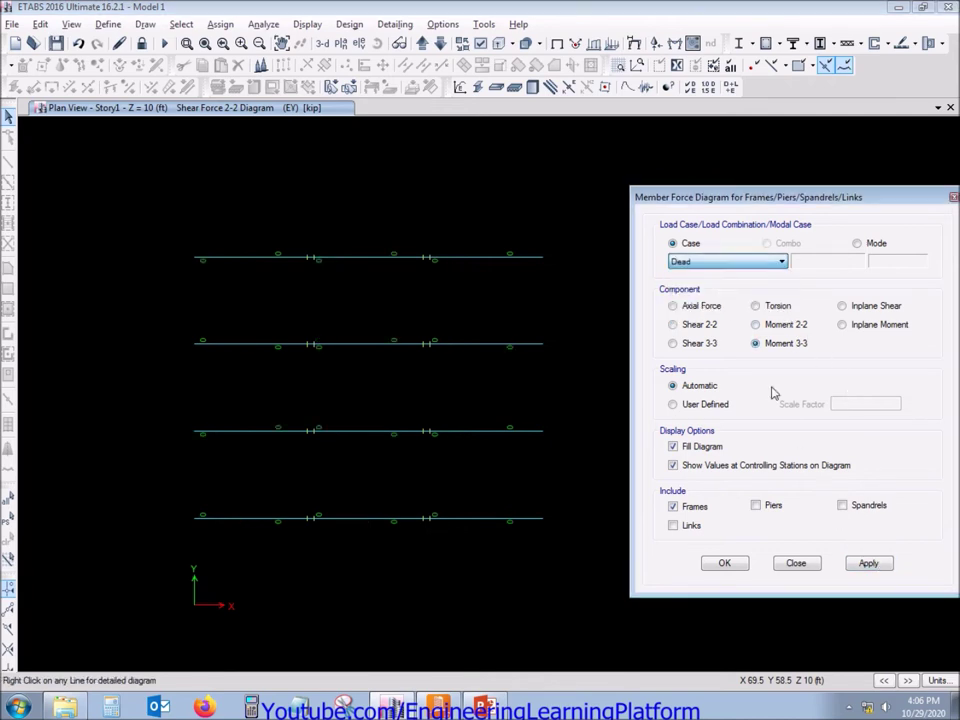
{"action": "left_click", "coordinate": [885, 566]}
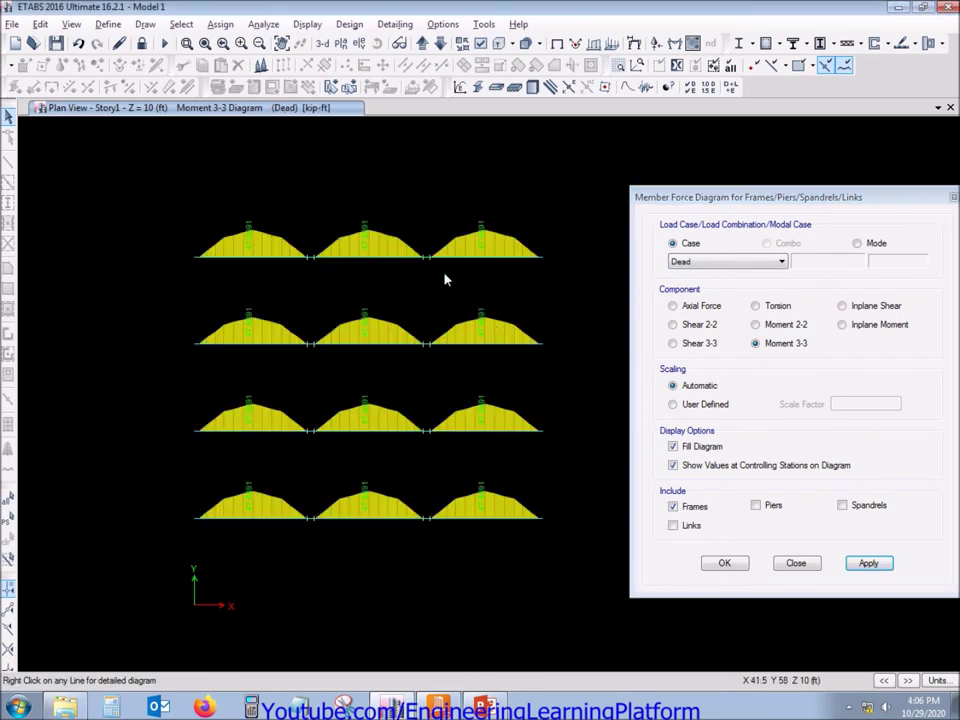
{"action": "left_click", "coordinate": [698, 262]}
{"action": "left_click", "coordinate": [700, 284]}
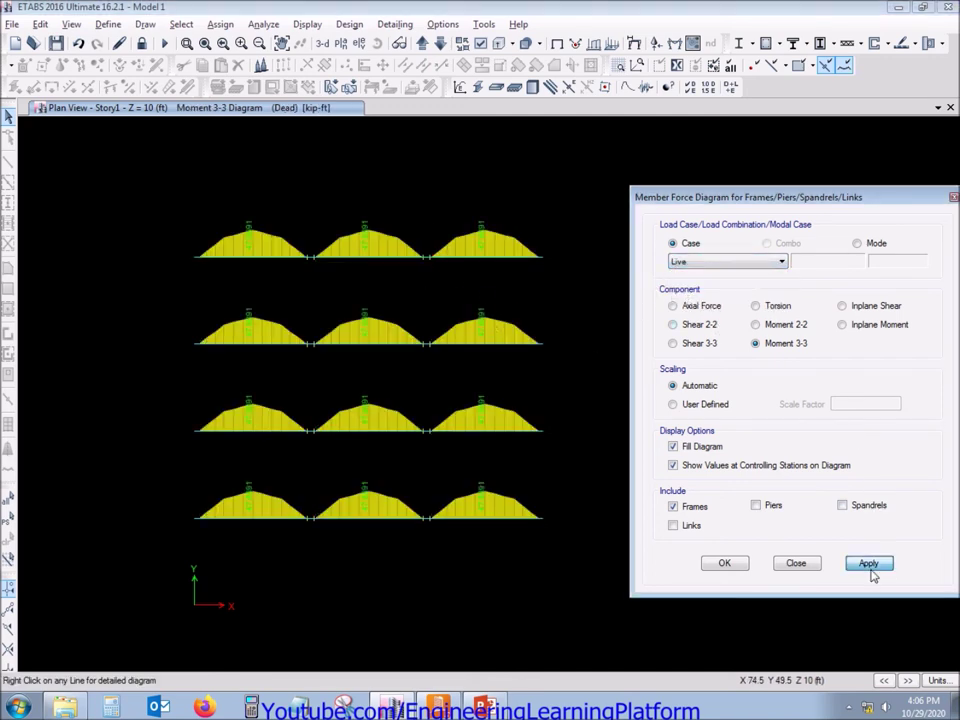
{"action": "left_click", "coordinate": [868, 563]}
{"action": "left_click", "coordinate": [690, 262]}
{"action": "left_click", "coordinate": [690, 294]}
{"action": "left_click", "coordinate": [868, 563]}
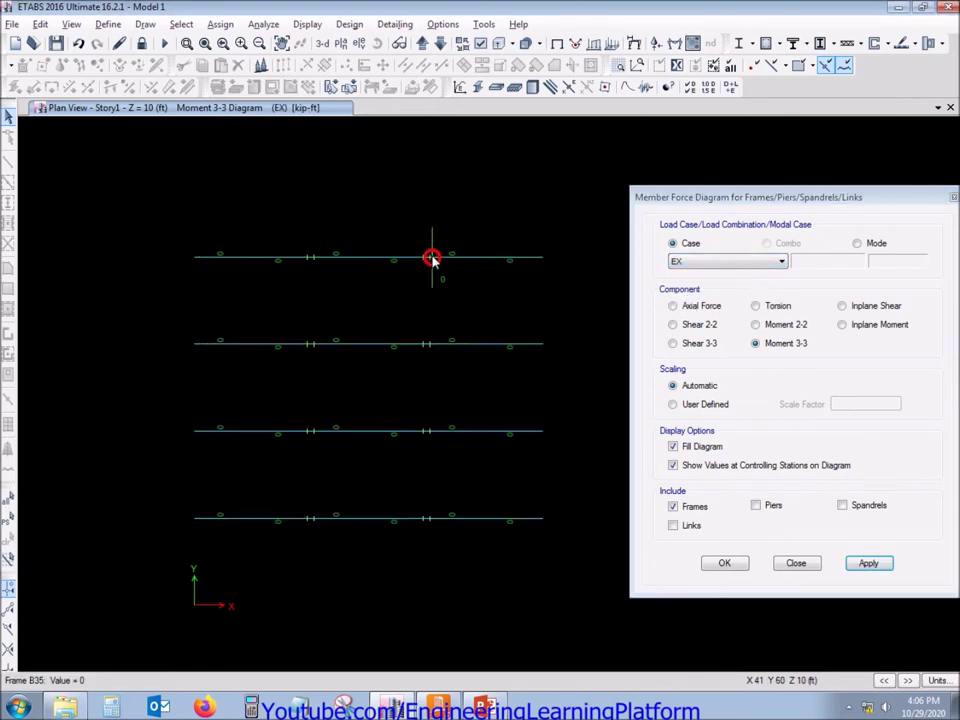
{"action": "left_click", "coordinate": [718, 262]}
{"action": "left_click", "coordinate": [700, 303]}
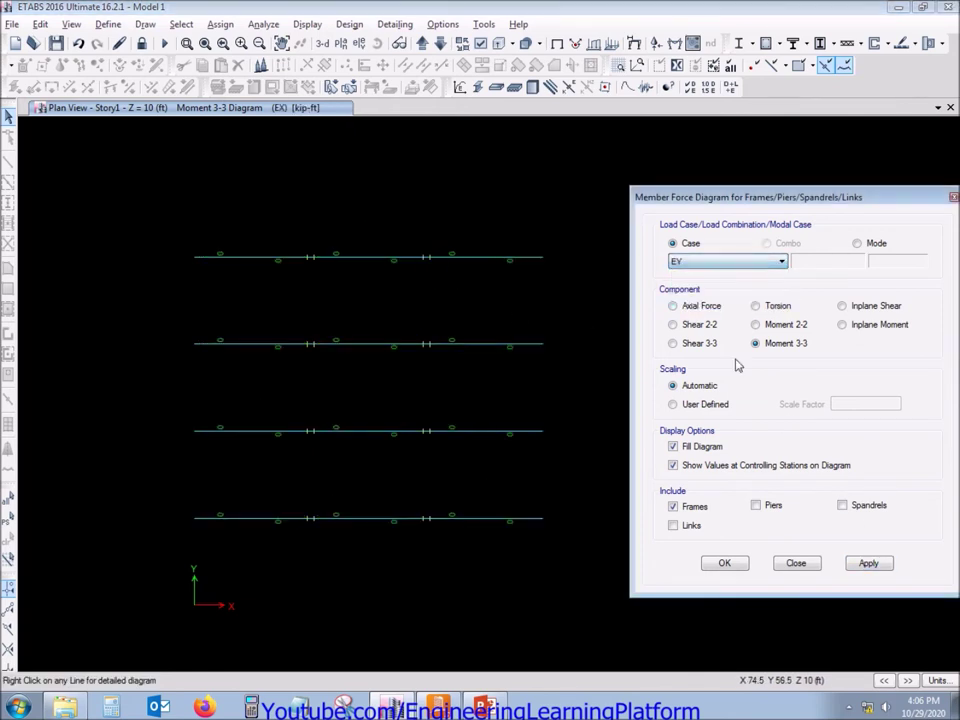
{"action": "left_click", "coordinate": [868, 563]}
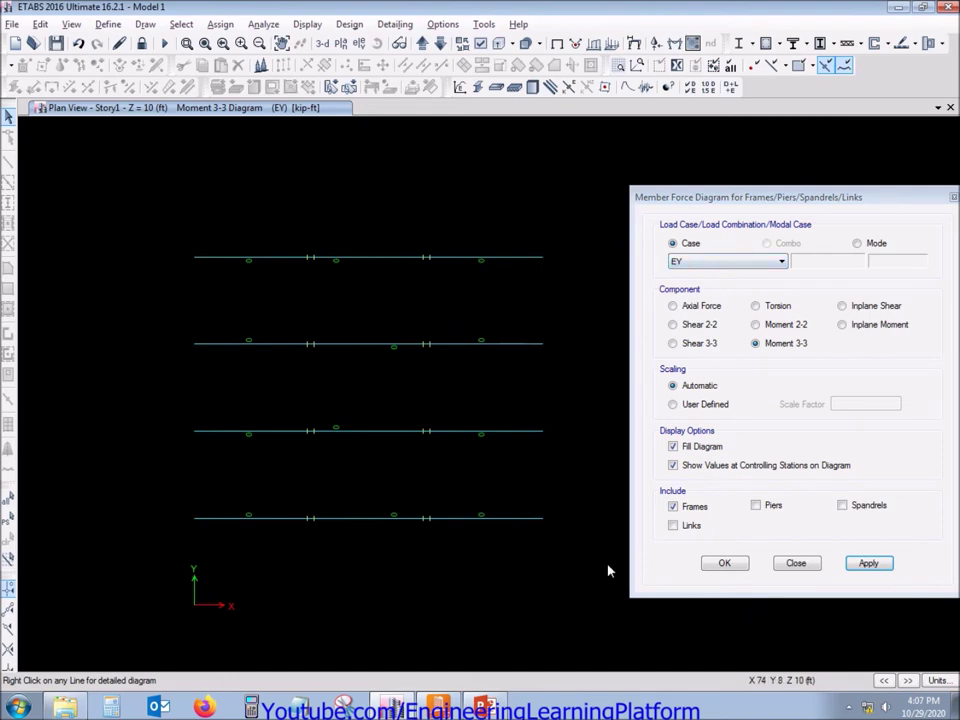
{"action": "key", "text": "alt+Tab"}
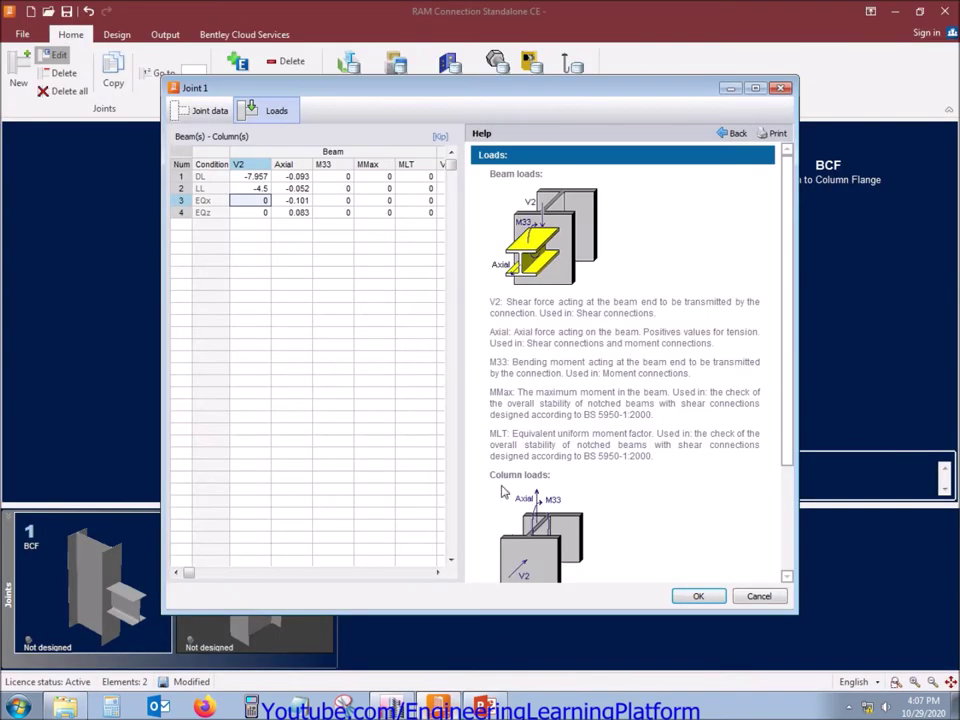
{"action": "left_click", "coordinate": [703, 597]}
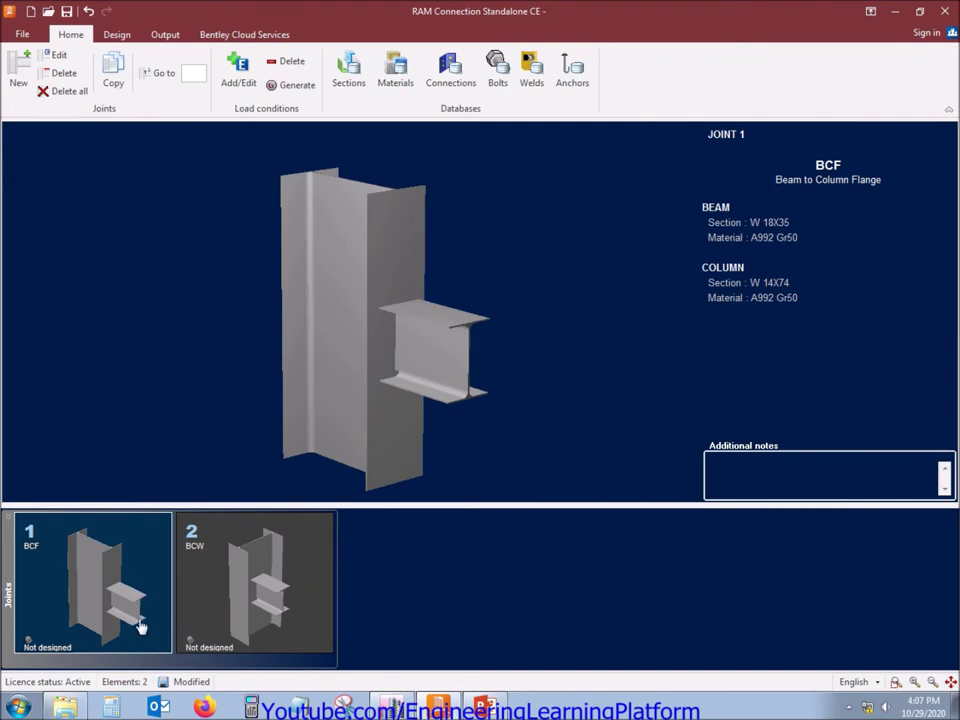
Step: Select Joint 2 in RAM Connection and invert member visibility in the ETABS plan
{"action": "left_click", "coordinate": [255, 608]}
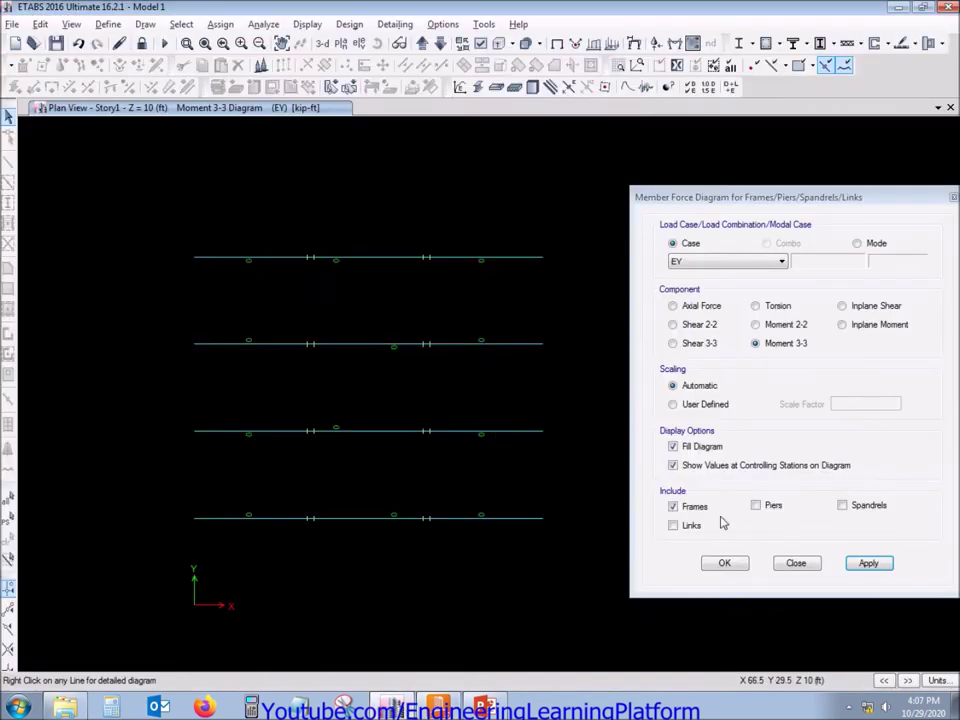
{"action": "left_click", "coordinate": [790, 565]}
{"action": "right_click", "coordinate": [689, 433]}
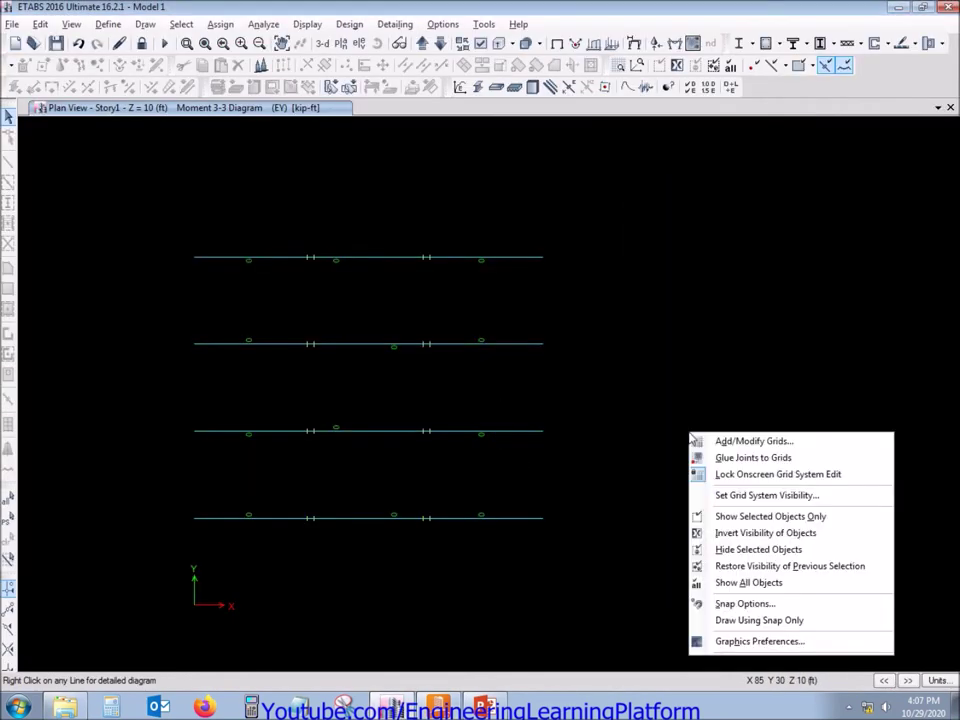
{"action": "left_click", "coordinate": [744, 534]}
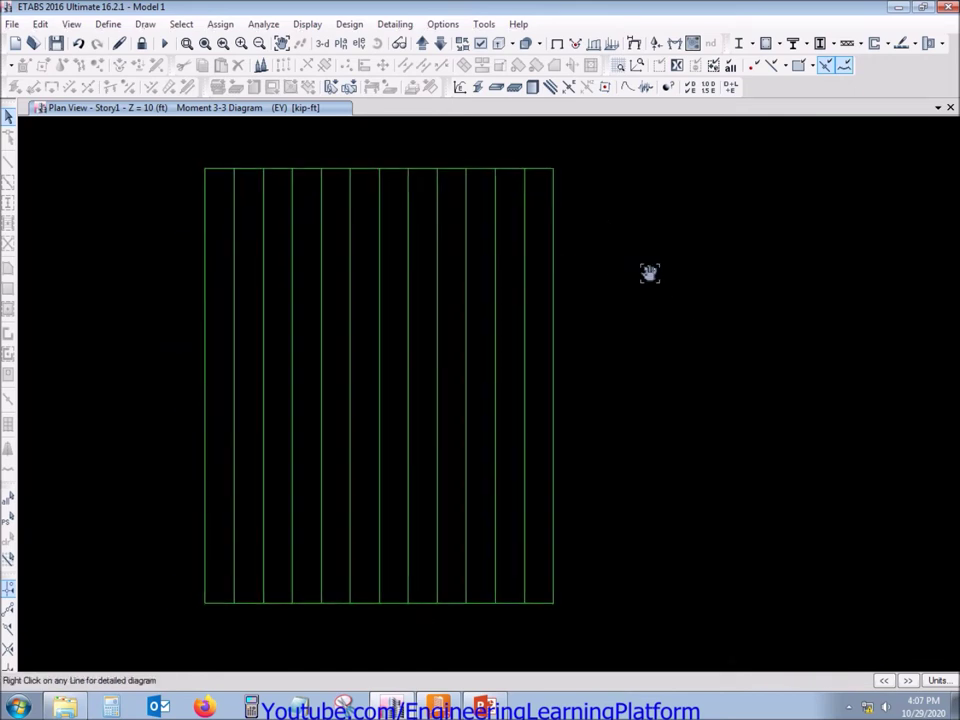
Step: Hide the perimeter members along all four edges of the Story1 plan
{"action": "left_click_drag", "start_coordinate": [542, 153], "coordinate": [621, 649]}
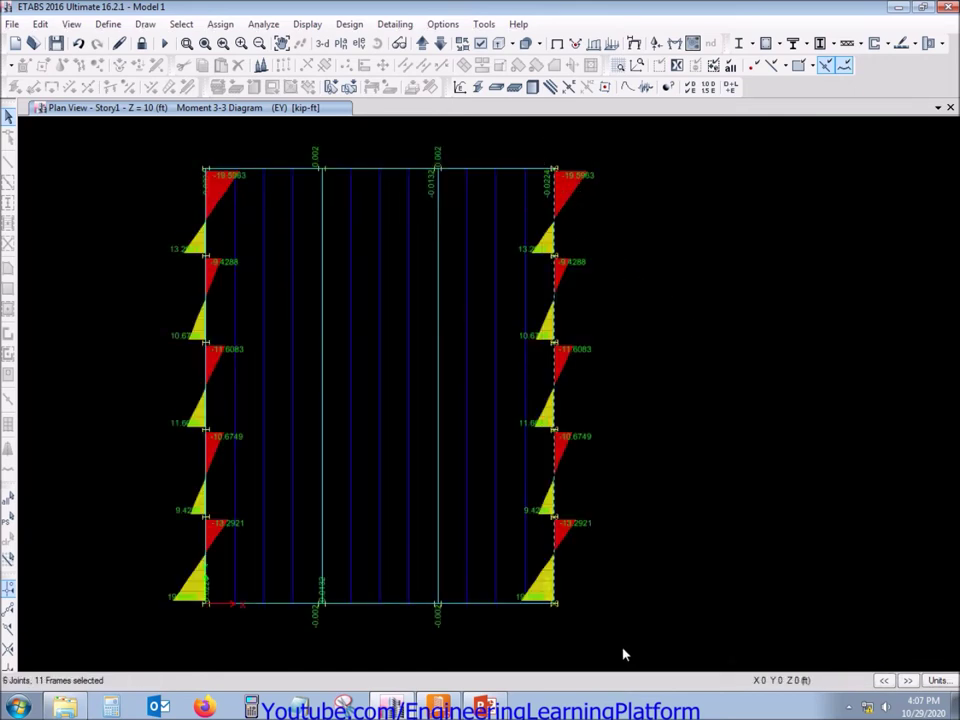
{"action": "left_click_drag", "start_coordinate": [151, 576], "coordinate": [611, 647]}
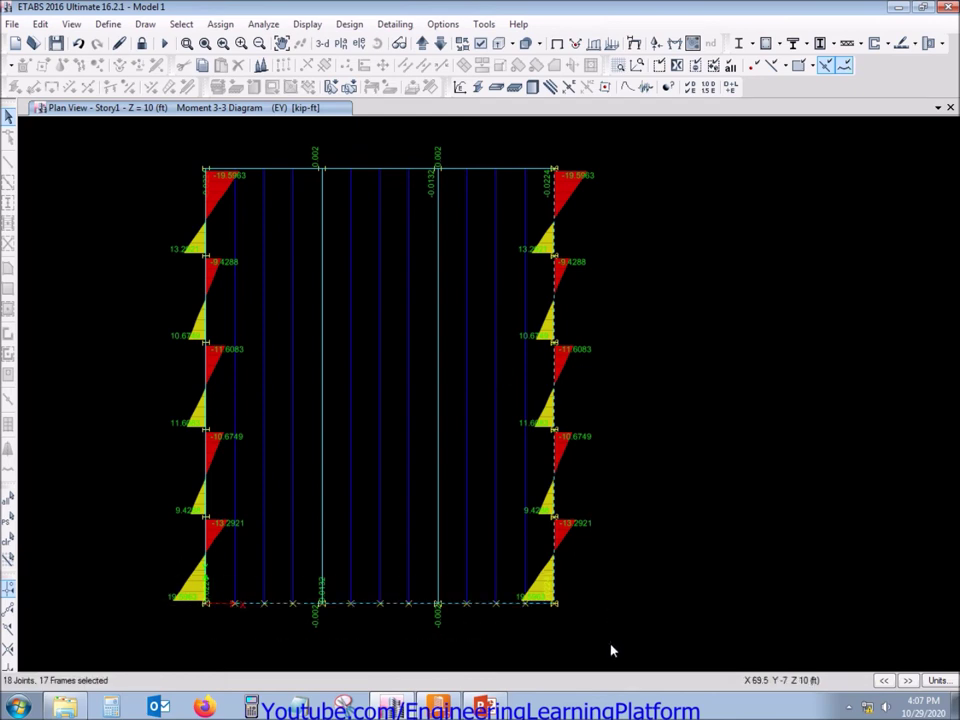
{"action": "left_click_drag", "start_coordinate": [152, 144], "coordinate": [609, 201]}
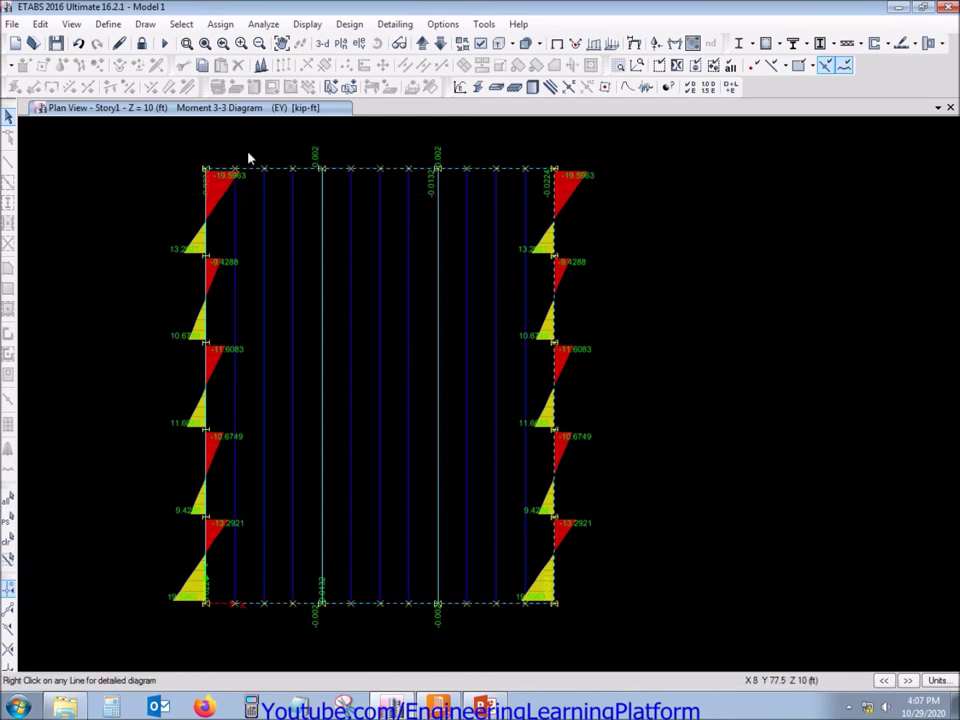
{"action": "left_click_drag", "start_coordinate": [150, 137], "coordinate": [222, 632]}
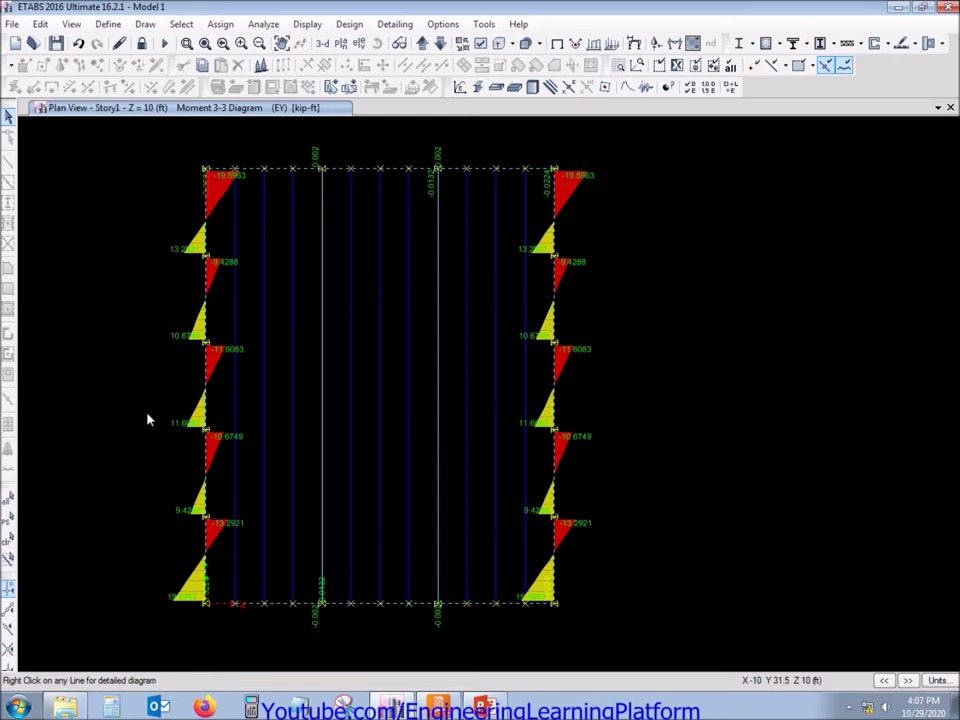
{"action": "right_click", "coordinate": [118, 362]}
{"action": "left_click", "coordinate": [160, 480]}
Step: Hide the left, middle and right groups of three beam lines
{"action": "left_click_drag", "start_coordinate": [210, 133], "coordinate": [302, 622]}
{"action": "left_click_drag", "start_coordinate": [336, 140], "coordinate": [420, 627]}
{"action": "left_click_drag", "start_coordinate": [461, 150], "coordinate": [570, 540]}
{"action": "right_click", "coordinate": [698, 264]}
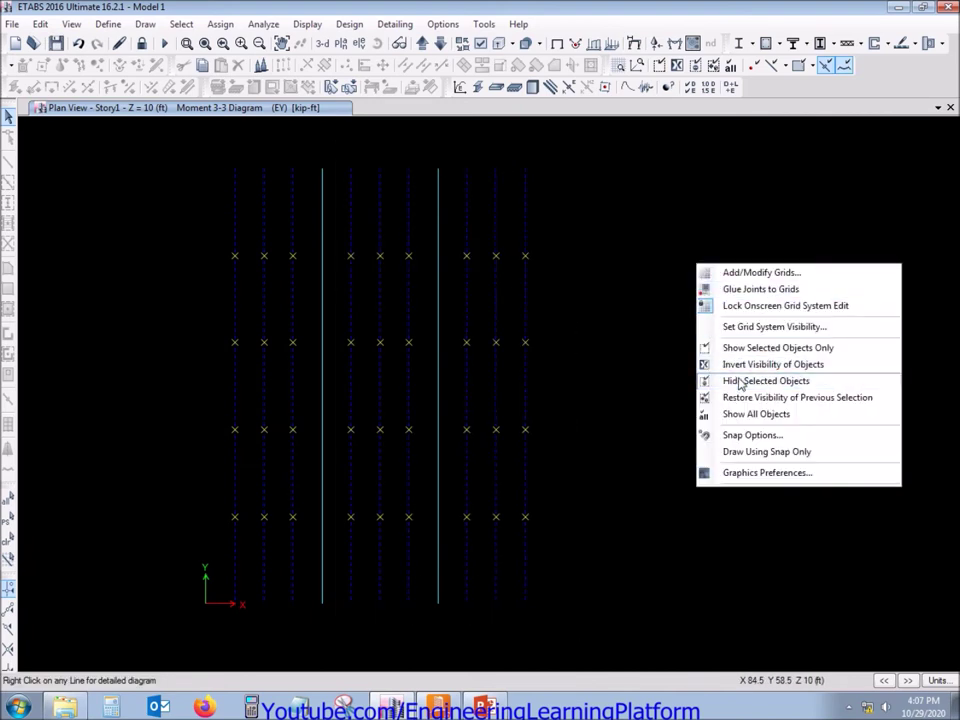
{"action": "left_click", "coordinate": [740, 381]}
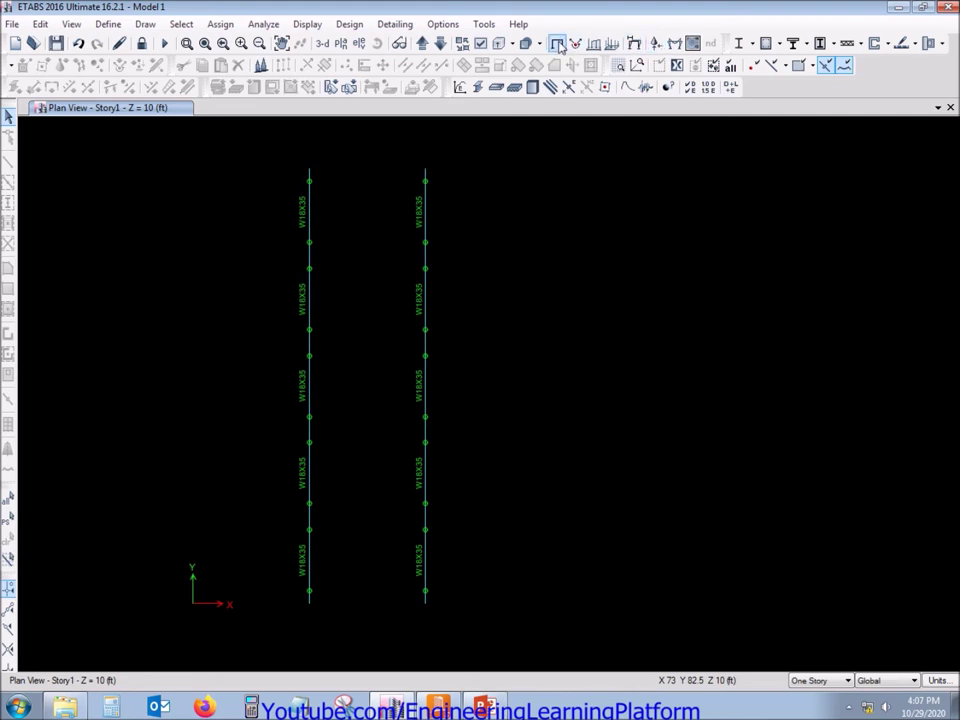
Step: Plot the Dead axial diagram and enter -0.026 as Joint 2's DL axial load
{"action": "left_click", "coordinate": [665, 44]}
{"action": "left_click", "coordinate": [743, 263]}
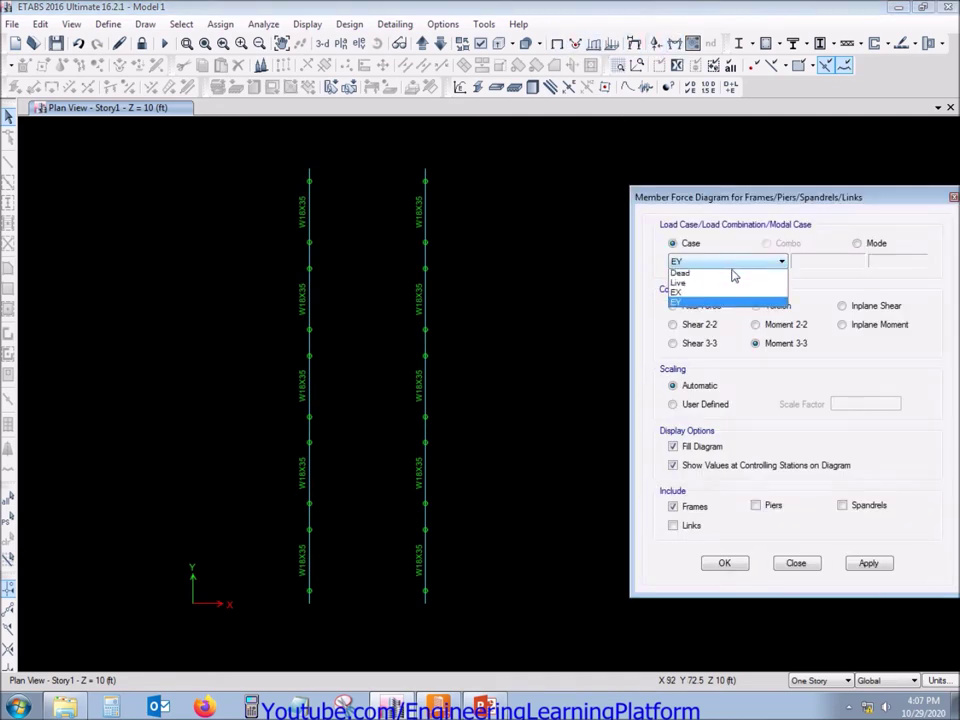
{"action": "left_click", "coordinate": [705, 269]}
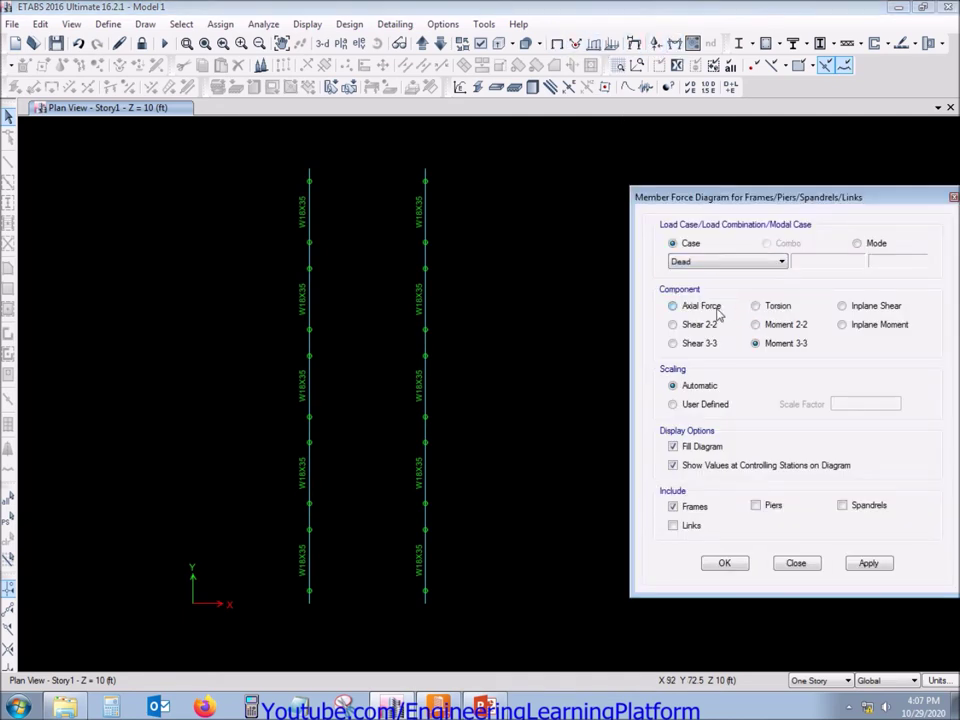
{"action": "left_click", "coordinate": [872, 564]}
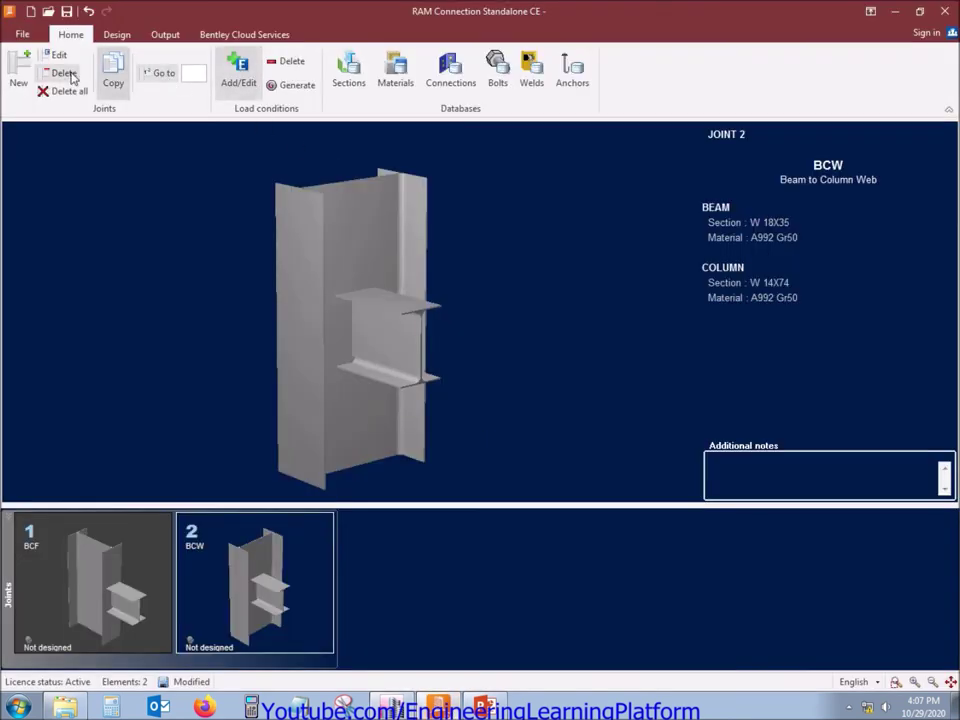
{"action": "left_click", "coordinate": [55, 56]}
{"action": "left_click", "coordinate": [266, 110]}
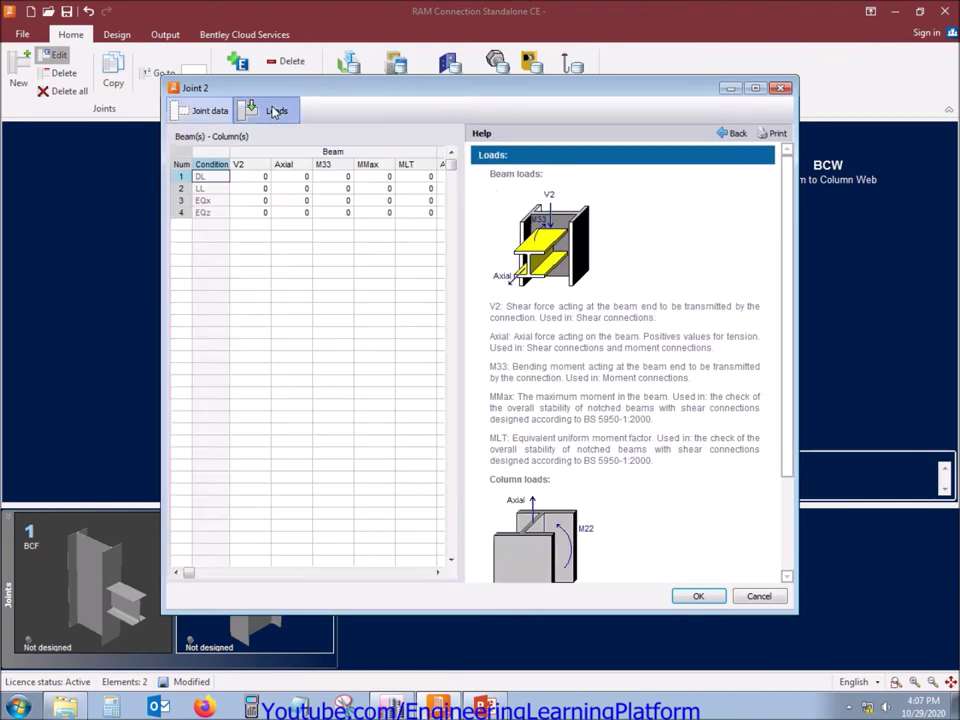
{"action": "left_click", "coordinate": [288, 180]}
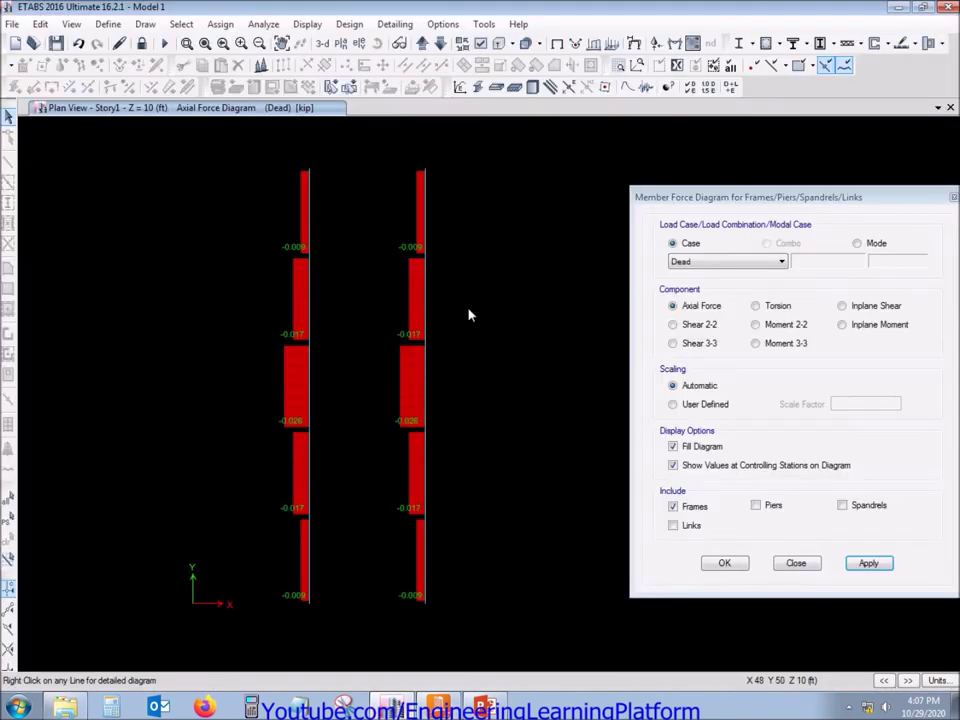
{"action": "mouse_move", "coordinate": [418, 386]}
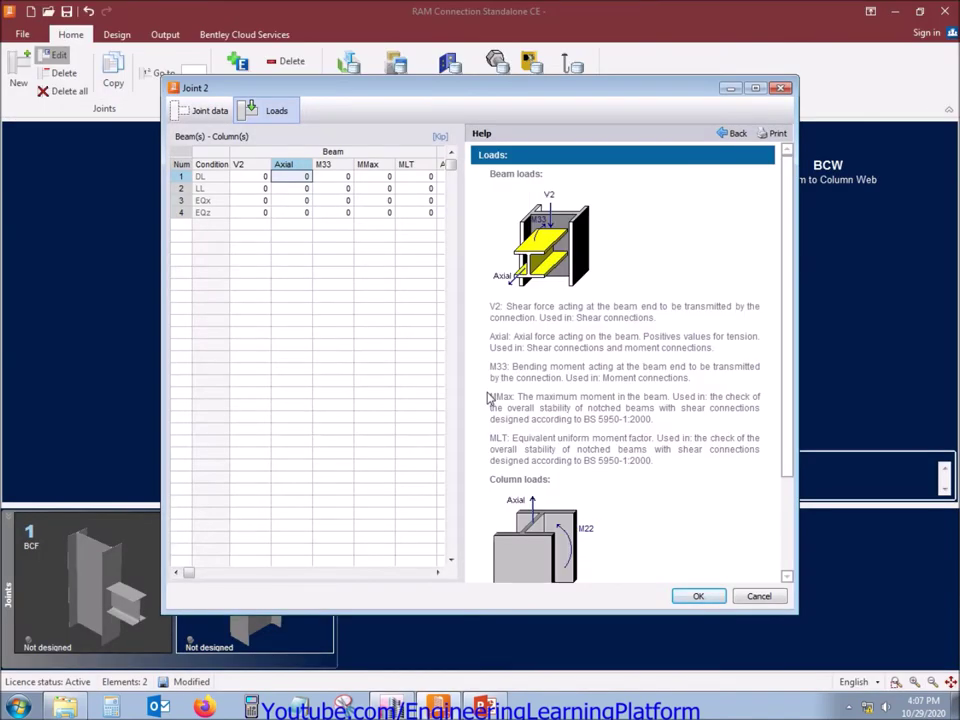
{"action": "type", "text": "-0.026"}
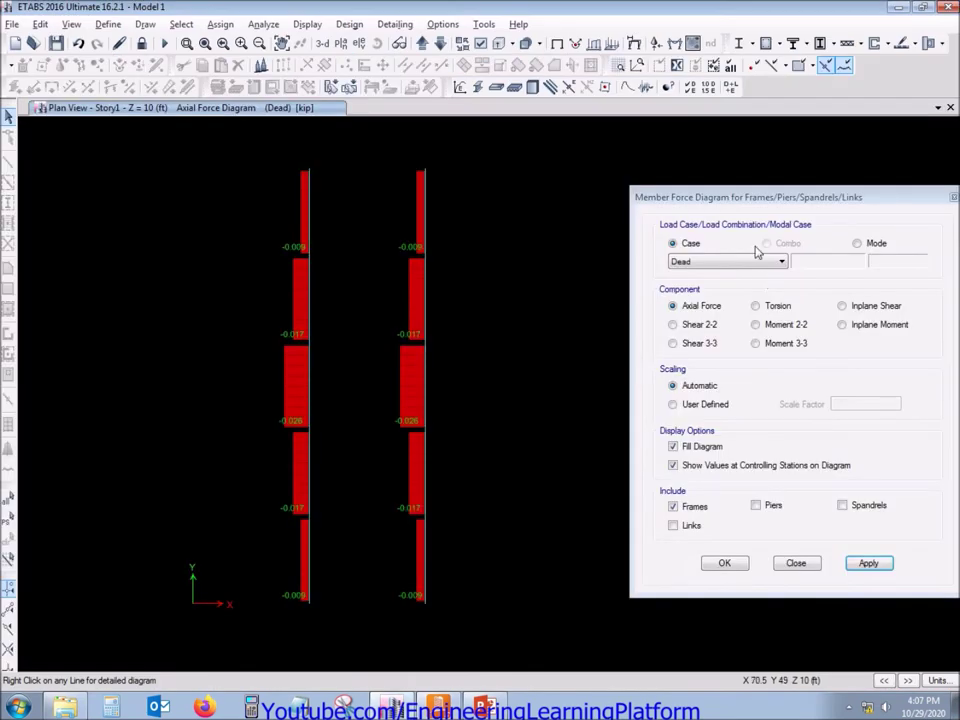
Step: Plot the Live axial diagram and enter -0.014 as the LL axial load
{"action": "left_click", "coordinate": [755, 262]}
{"action": "left_click", "coordinate": [739, 279]}
{"action": "left_click", "coordinate": [868, 563]}
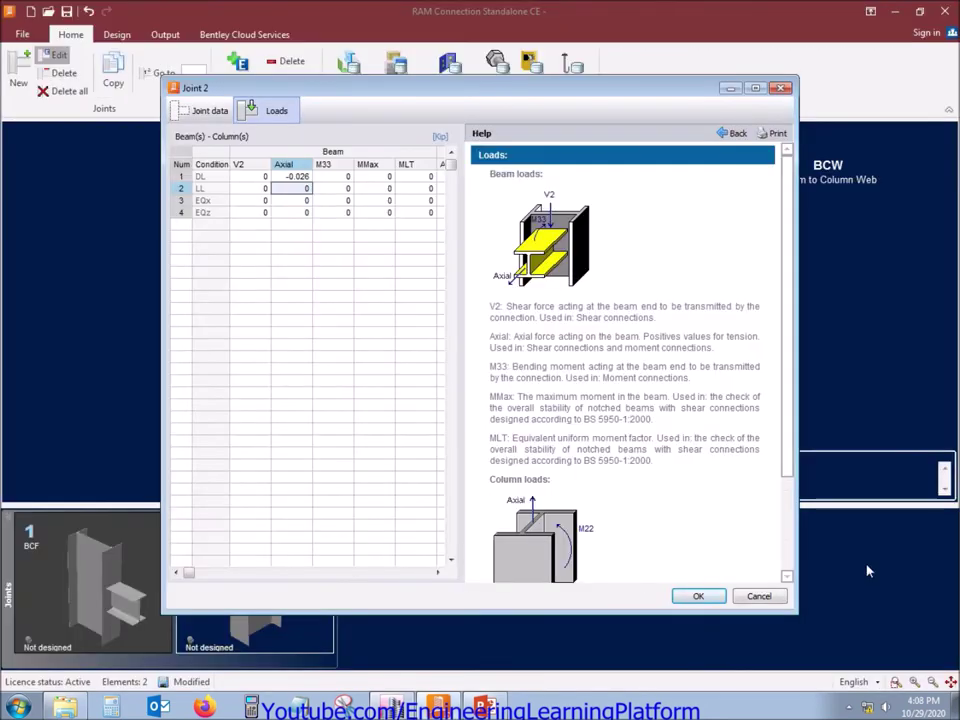
{"action": "type", "text": "-0.014"}
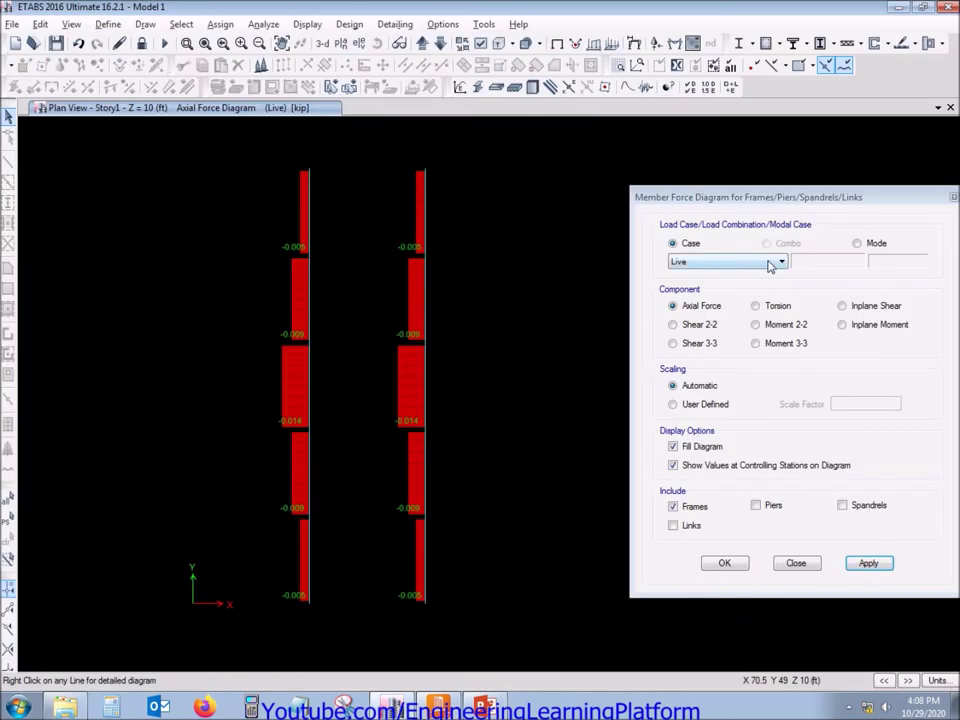
Step: Plot the EX axial diagram and enter -0.113 as the EQx axial load
{"action": "left_click", "coordinate": [776, 261]}
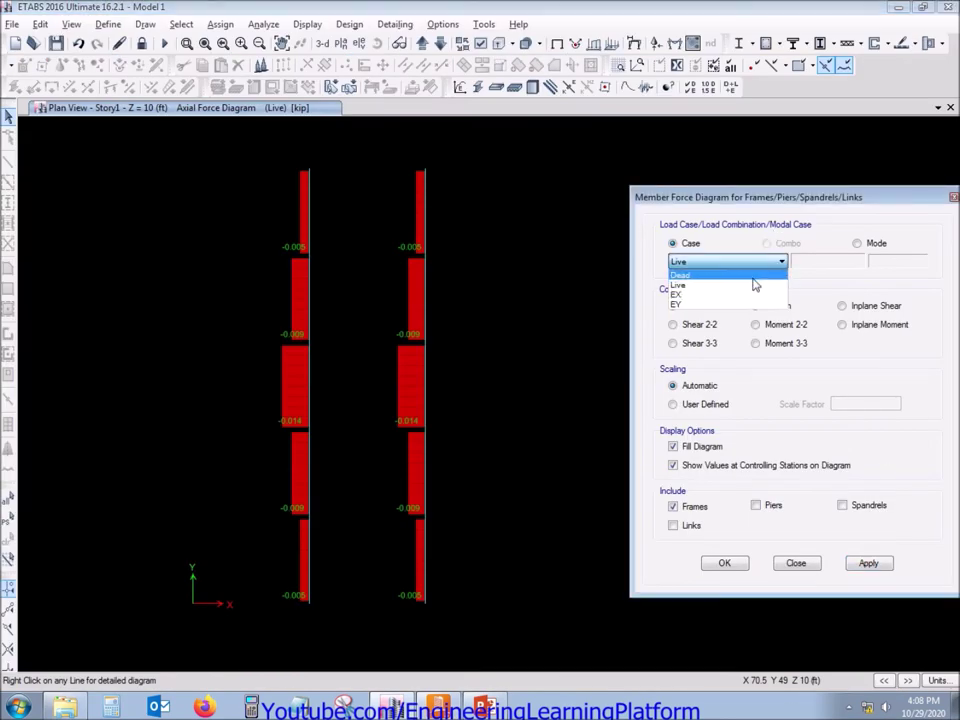
{"action": "left_click", "coordinate": [750, 295]}
{"action": "left_click", "coordinate": [866, 563]}
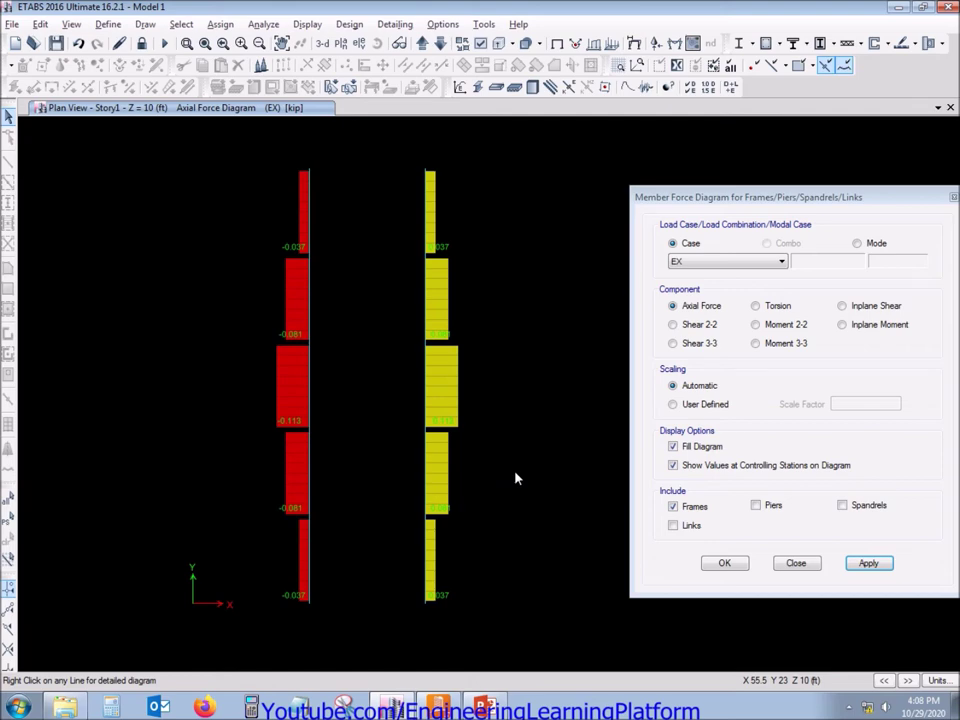
{"action": "key", "text": "alt+Tab"}
{"action": "key", "text": "BackSpace"}
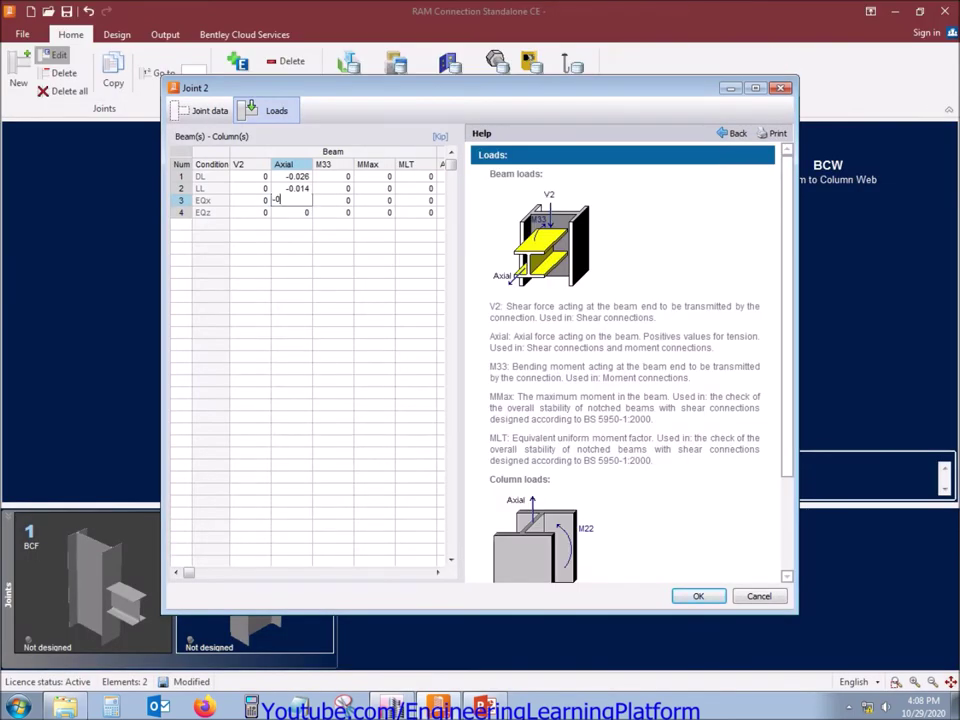
{"action": "key", "text": "Return"}
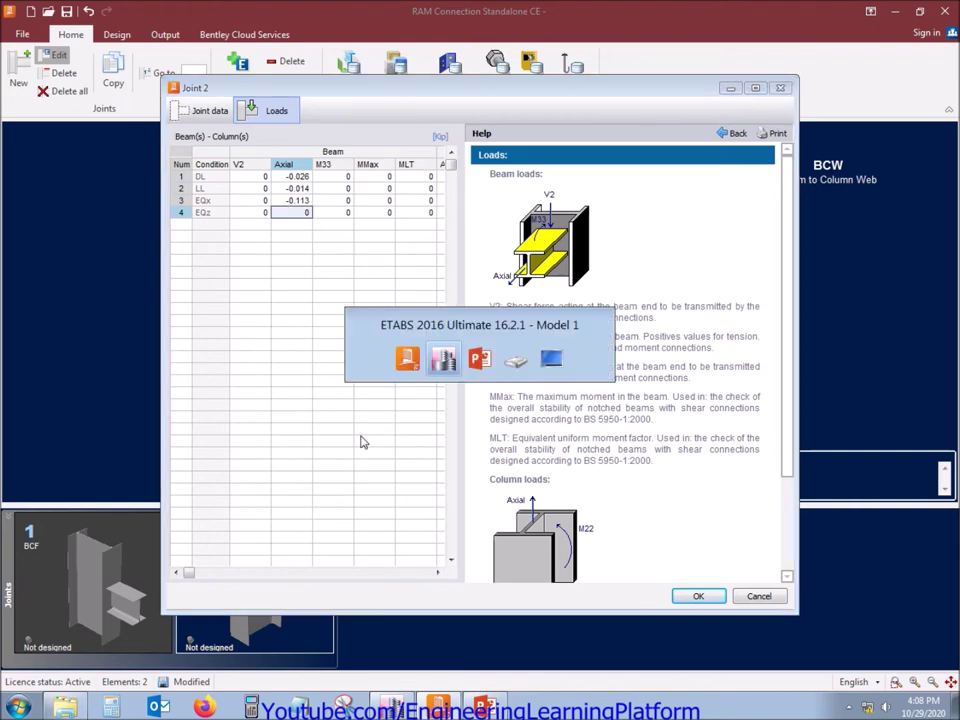
{"action": "key", "text": "alt+Tab"}
Step: Plot the EY axial diagram and enter -0.037 as the EQz axial load
{"action": "left_click", "coordinate": [702, 264]}
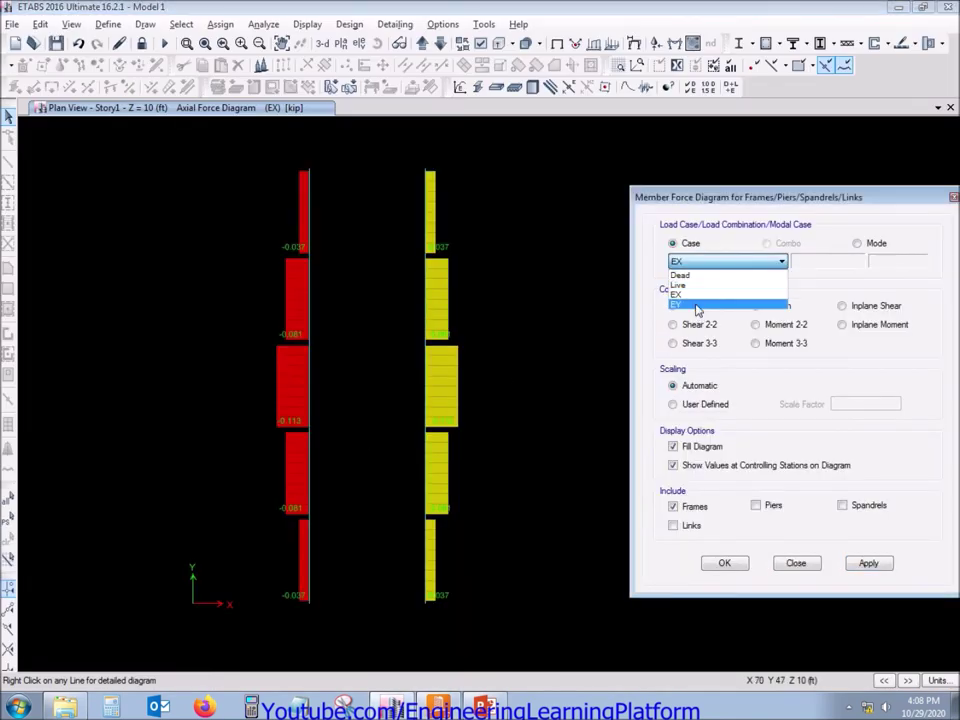
{"action": "left_click", "coordinate": [698, 305]}
{"action": "left_click", "coordinate": [868, 564]}
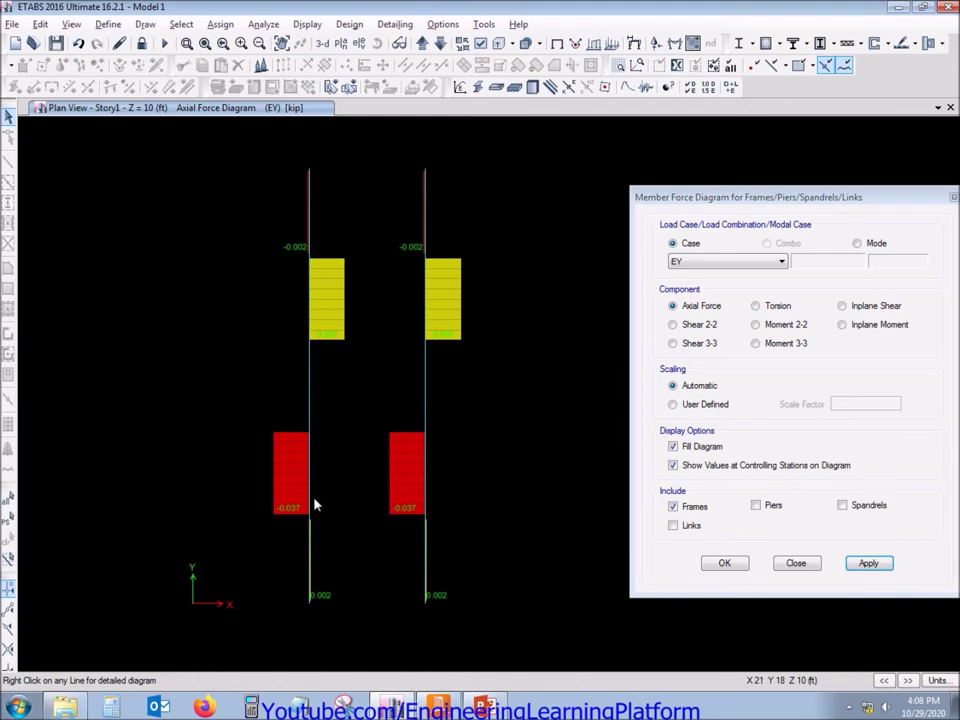
{"action": "key", "text": "alt+Tab"}
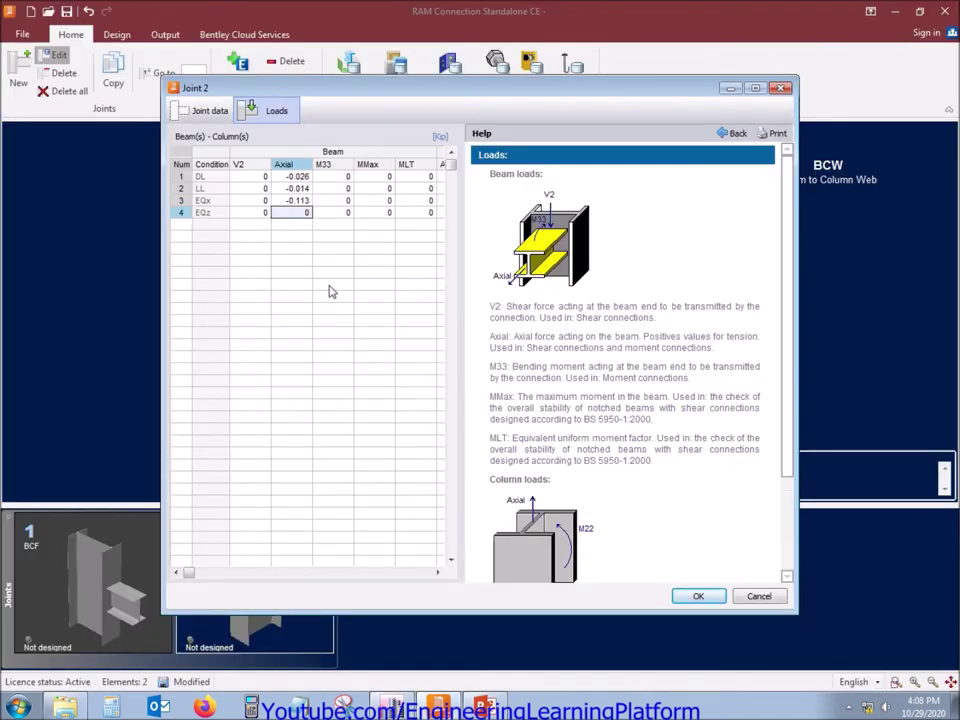
{"action": "type", "text": "7"}
{"action": "key", "text": "Return"}
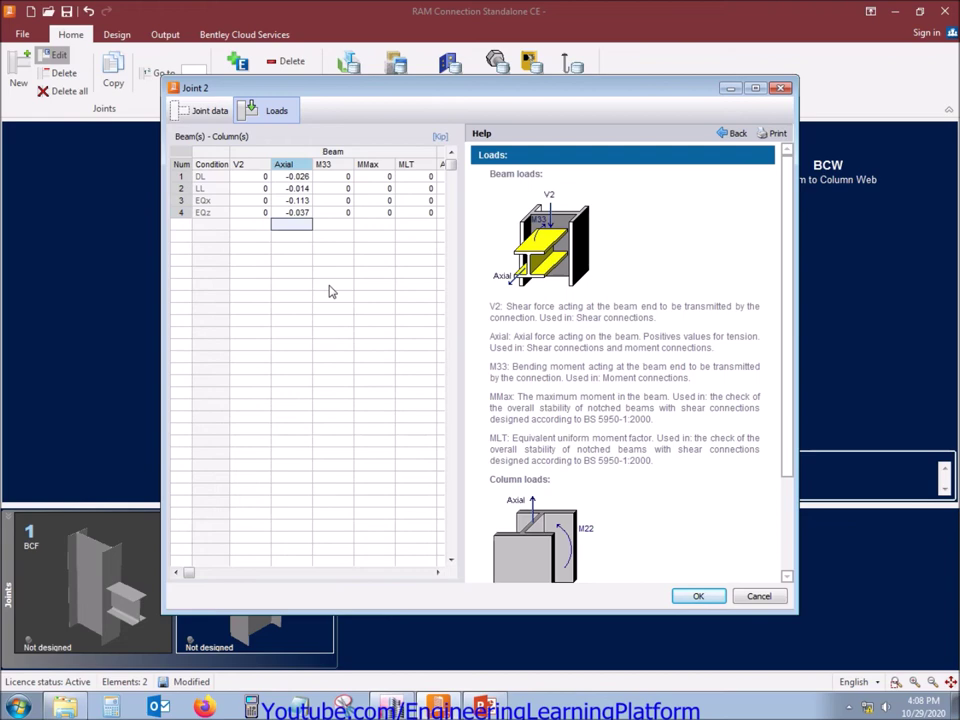
{"action": "key", "text": "Left"}
{"action": "key", "text": "Up"}
{"action": "key", "text": "Up"}
{"action": "key", "text": "Up"}
{"action": "key", "text": "Up"}
{"action": "key", "text": "alt+Tab"}
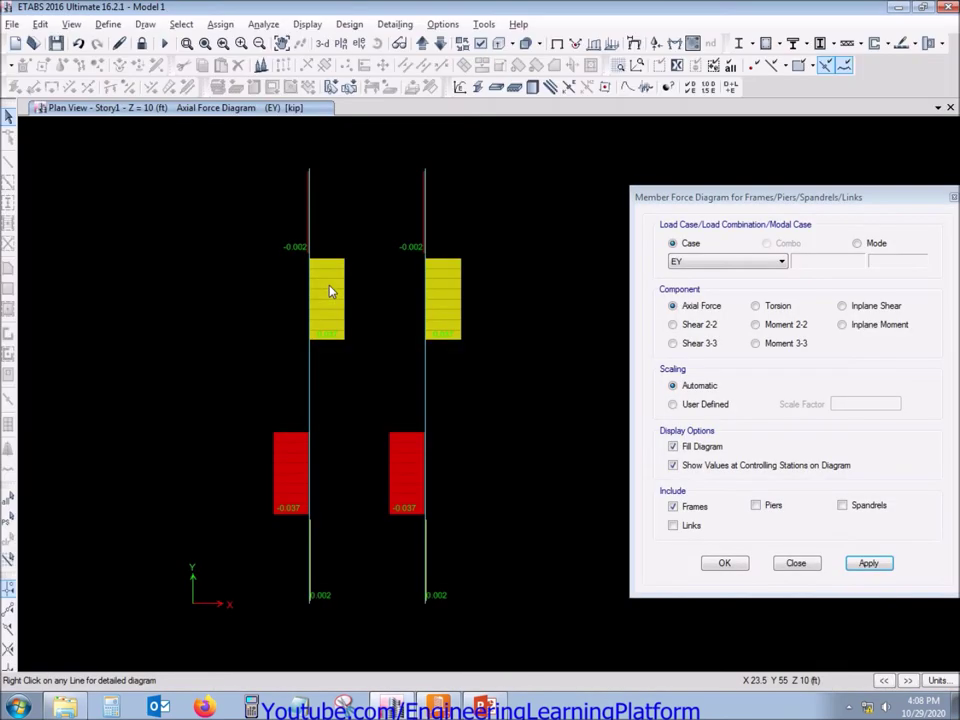
Step: Plot the Dead Shear 2-2 diagram and enter 2.542 as Joint 2's DL V2 shear
{"action": "left_click", "coordinate": [700, 324]}
{"action": "left_click", "coordinate": [858, 566]}
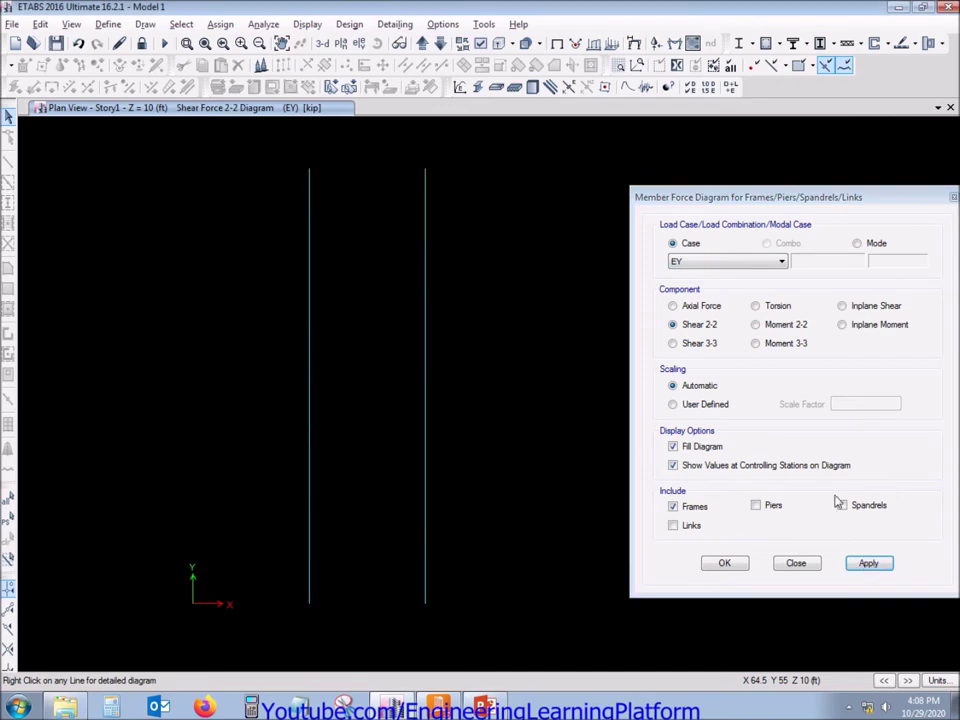
{"action": "left_click", "coordinate": [733, 264]}
{"action": "left_click", "coordinate": [729, 285]}
{"action": "left_click", "coordinate": [725, 262]}
{"action": "left_click", "coordinate": [724, 272]}
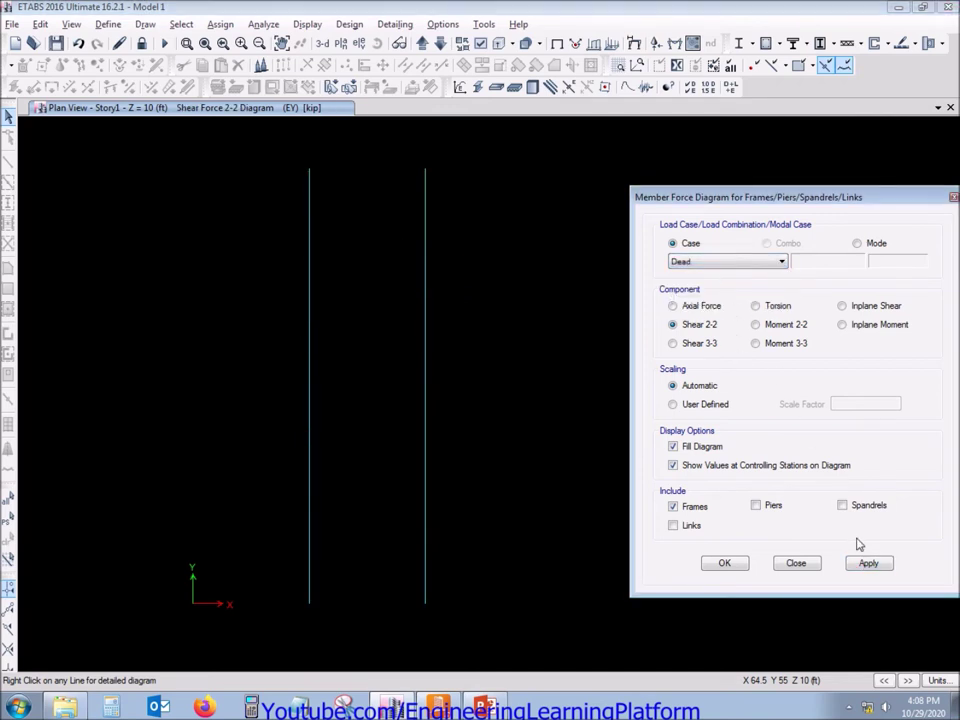
{"action": "left_click", "coordinate": [868, 563]}
{"action": "mouse_move", "coordinate": [425, 435]}
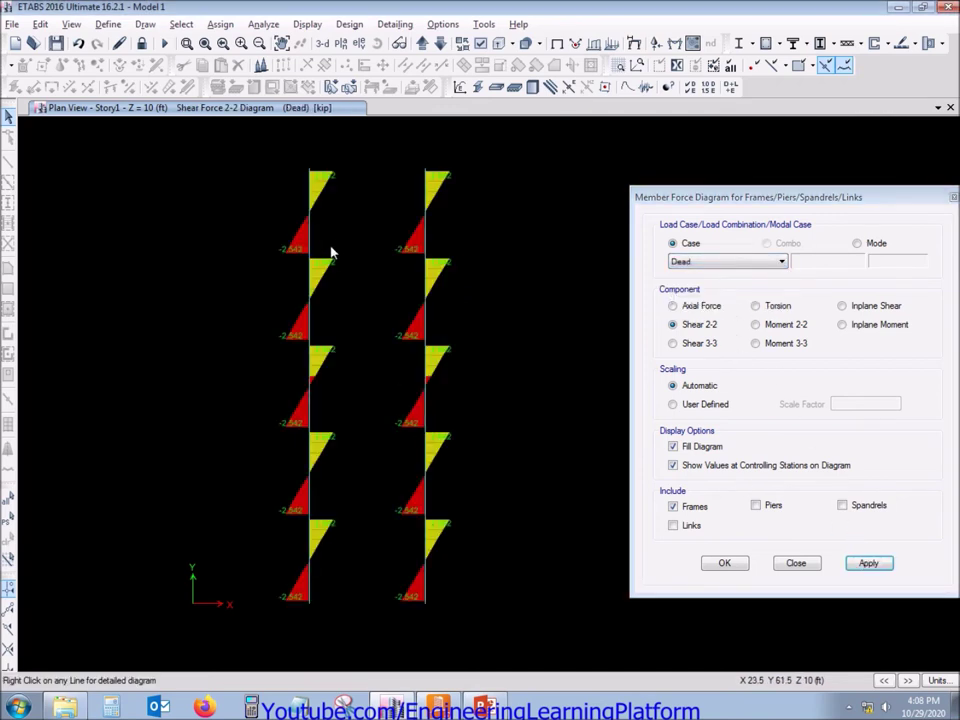
{"action": "key", "text": "alt+Tab"}
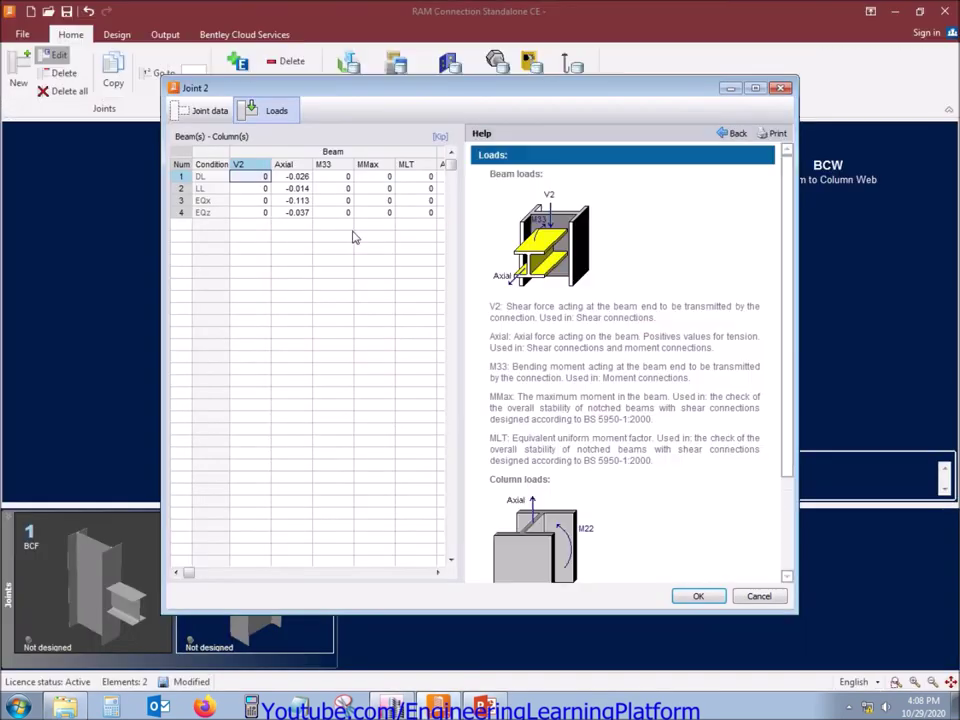
{"action": "type", "text": "2.542"}
Step: Plot the Live shear diagram and enter 1.416 as the LL V2 shear
{"action": "key", "text": "alt+Tab"}
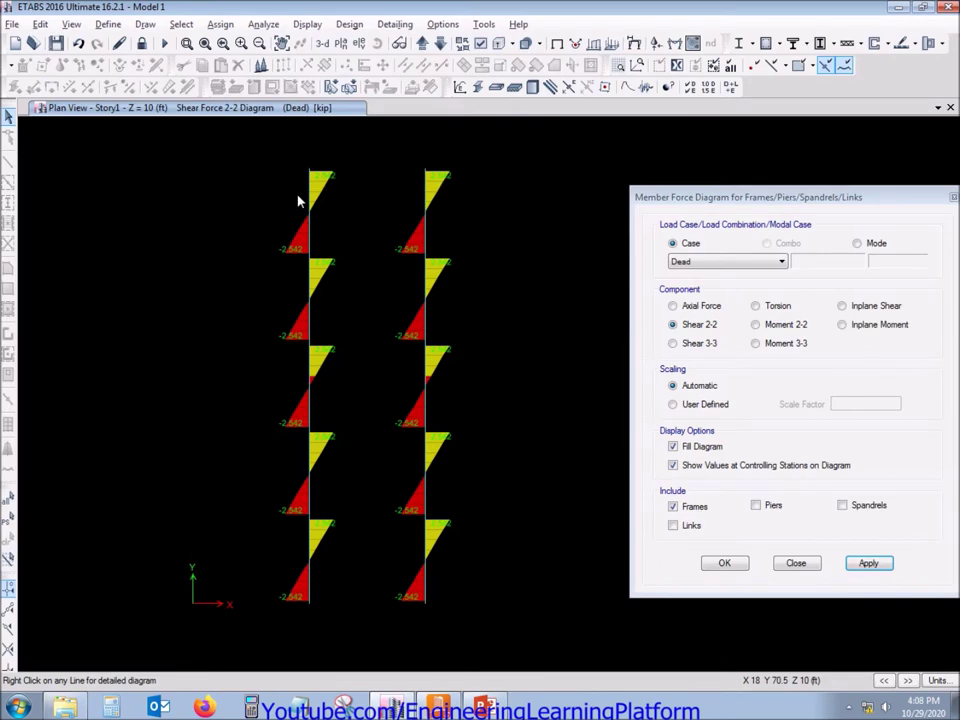
{"action": "left_click", "coordinate": [725, 261]}
{"action": "left_click", "coordinate": [714, 282]}
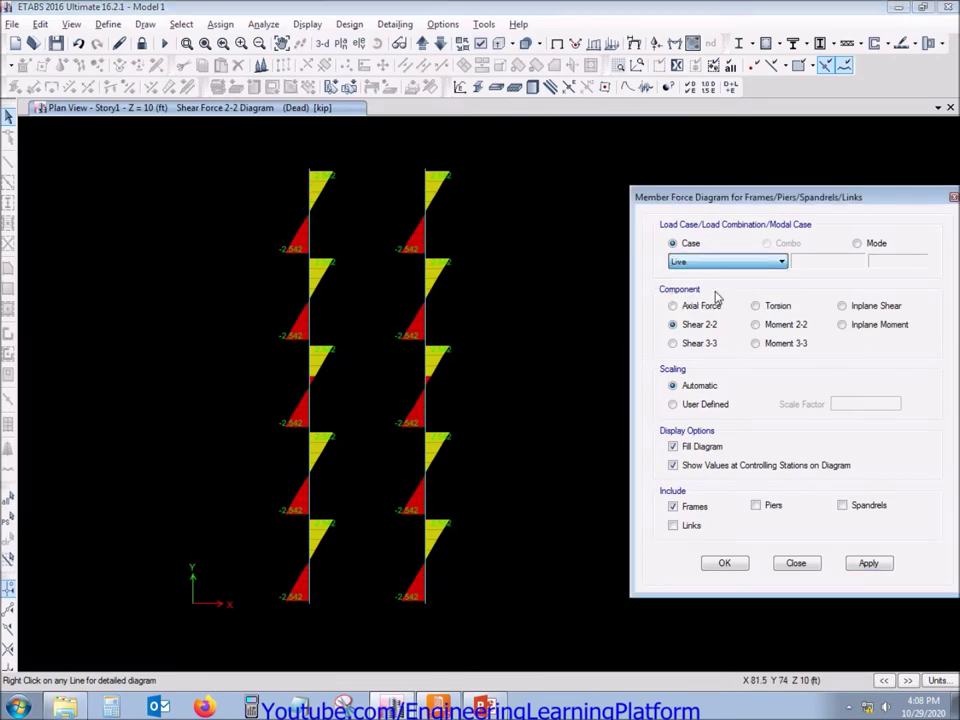
{"action": "left_click", "coordinate": [868, 564]}
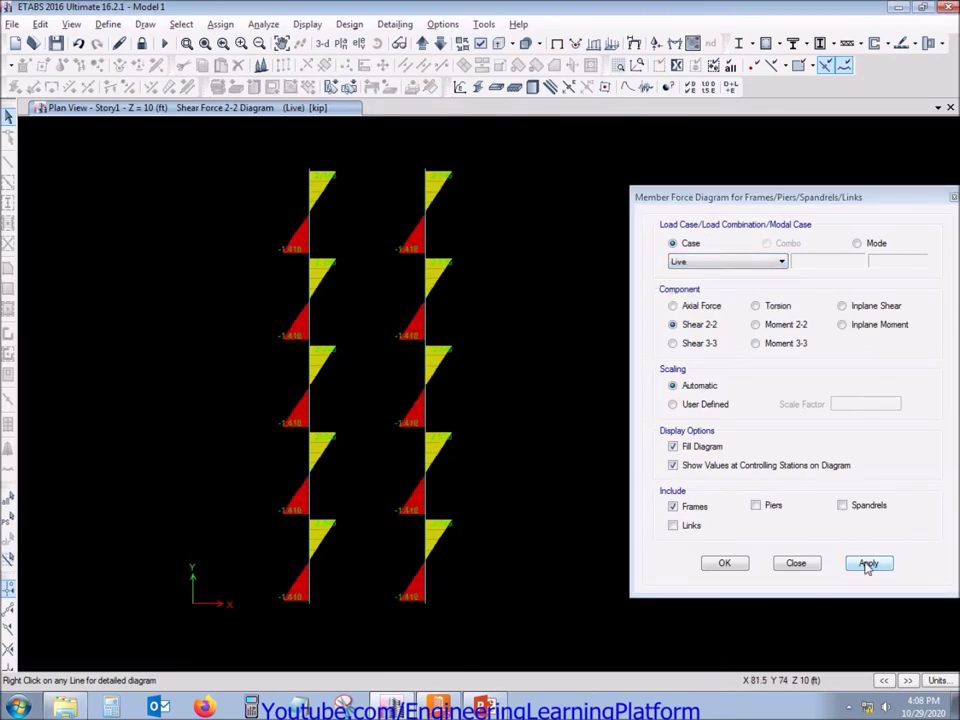
{"action": "key", "text": "alt+Tab"}
{"action": "type", "text": "1"}
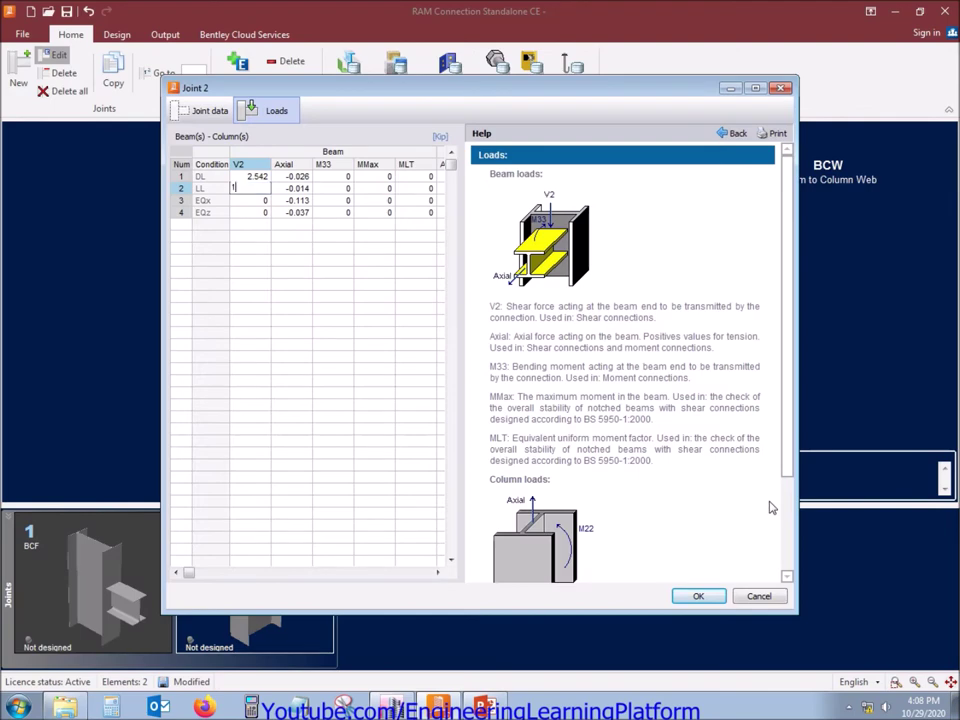
{"action": "type", "text": ".416"}
Step: Commit the 1.416 LL shear, then confirm the EX and EY Shear 2-2 diagrams show no shear
{"action": "key", "text": "Return"}
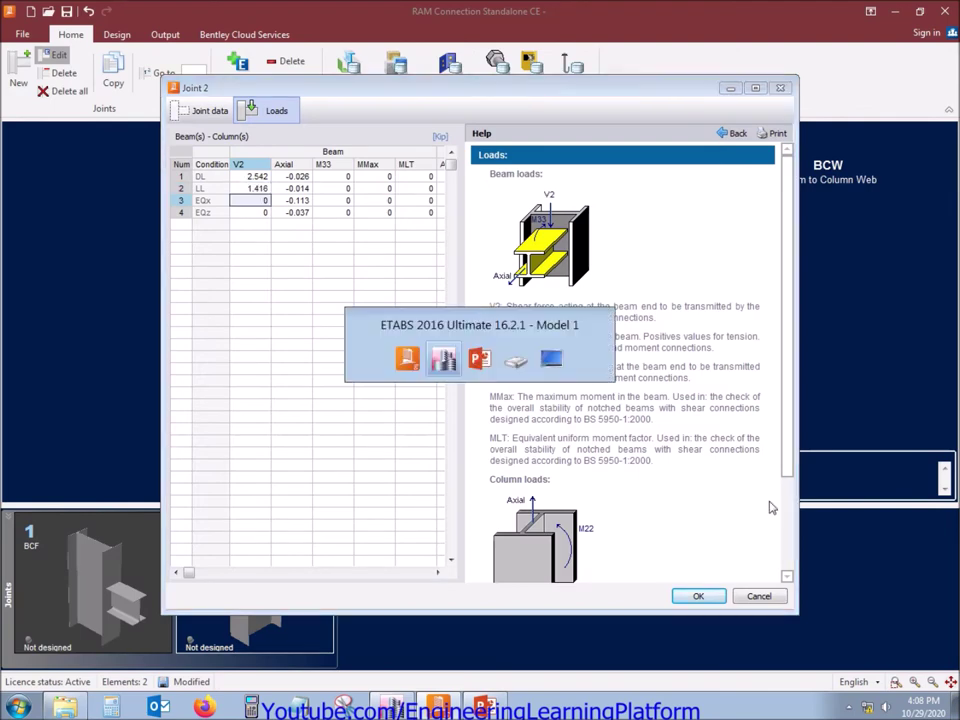
{"action": "key", "text": "alt+Tab"}
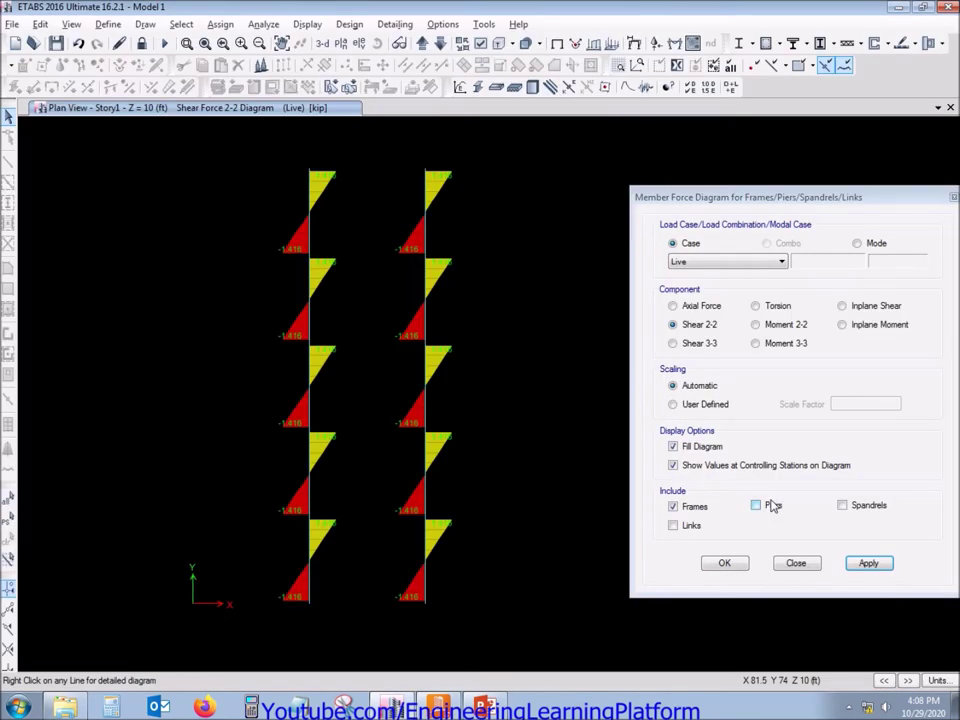
{"action": "left_click", "coordinate": [725, 261]}
{"action": "left_click", "coordinate": [720, 296]}
{"action": "left_click", "coordinate": [866, 566]}
{"action": "left_click", "coordinate": [750, 263]}
{"action": "left_click", "coordinate": [720, 308]}
{"action": "left_click", "coordinate": [867, 563]}
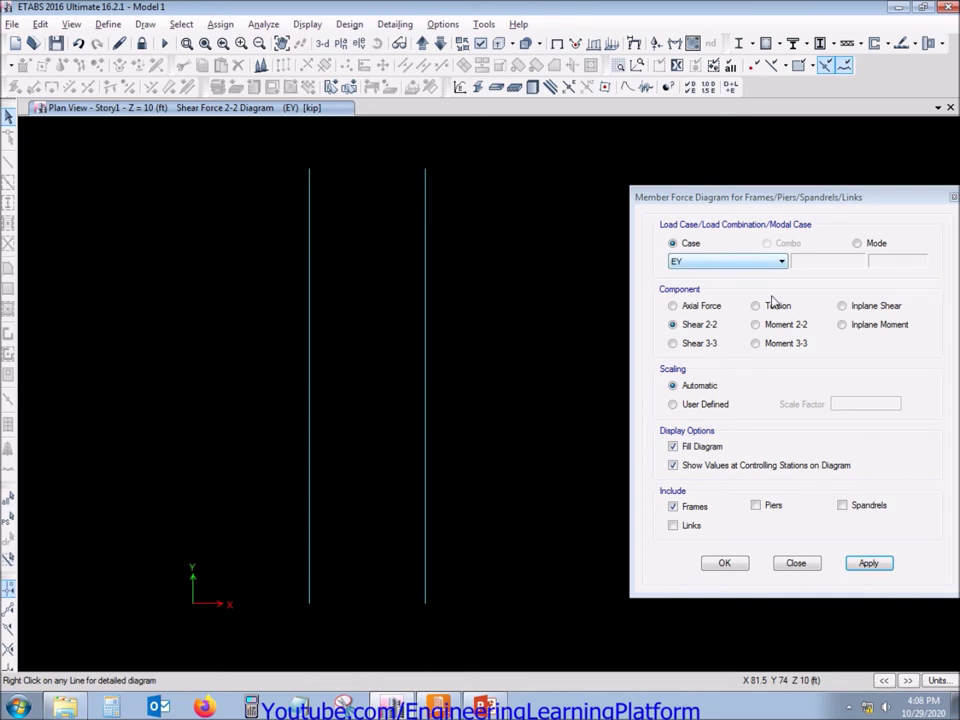
Step: Display the Moment 3-3 diagrams for the Dead and Live load cases in ETABS
{"action": "left_click", "coordinate": [788, 343]}
{"action": "left_click", "coordinate": [866, 563]}
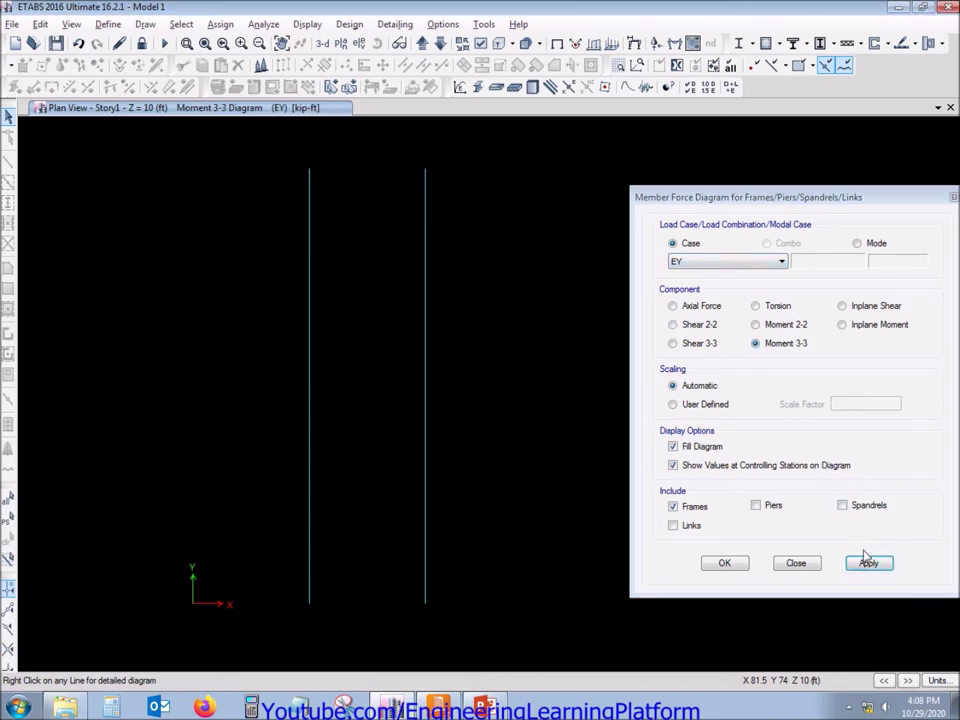
{"action": "left_click", "coordinate": [744, 266]}
{"action": "left_click", "coordinate": [724, 281]}
{"action": "left_click", "coordinate": [866, 563]}
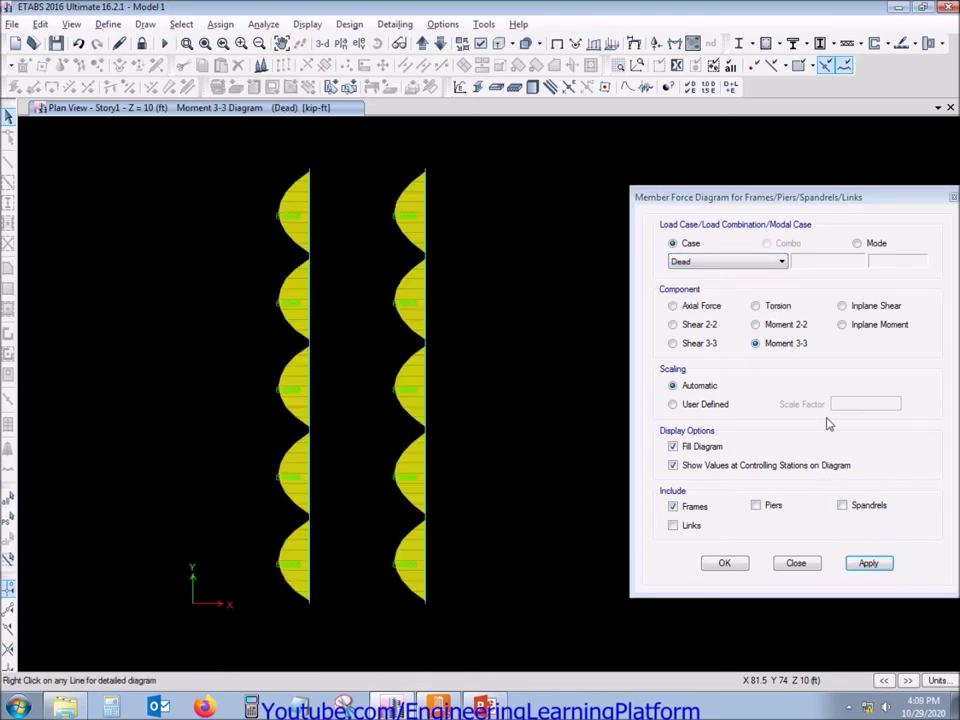
{"action": "left_click", "coordinate": [697, 265]}
{"action": "left_click", "coordinate": [700, 302]}
{"action": "left_click", "coordinate": [867, 563]}
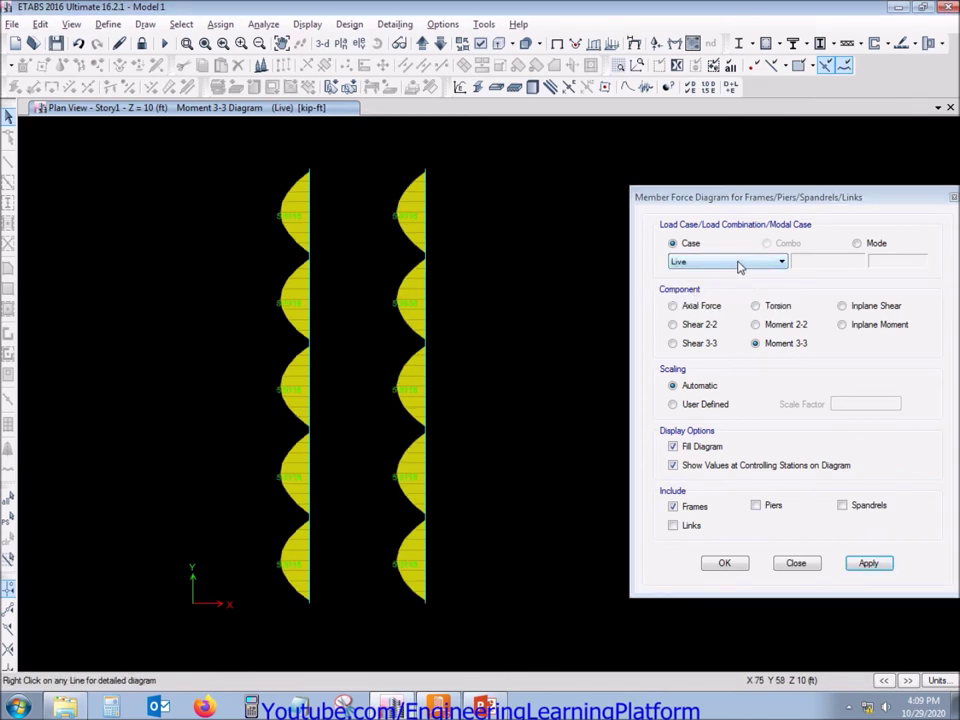
Step: Review the Moment 3-3 diagrams for the EX and EY cases, then close the diagram settings
{"action": "left_click", "coordinate": [707, 262]}
{"action": "left_click", "coordinate": [685, 298]}
{"action": "left_click", "coordinate": [868, 563]}
{"action": "left_click", "coordinate": [715, 260]}
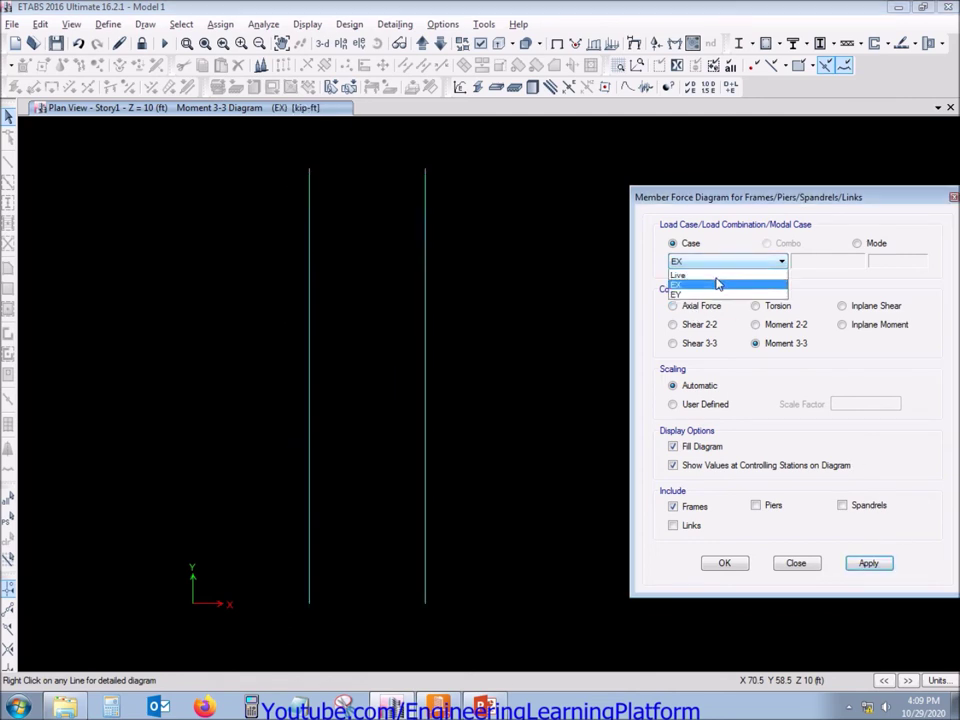
{"action": "left_click", "coordinate": [715, 311]}
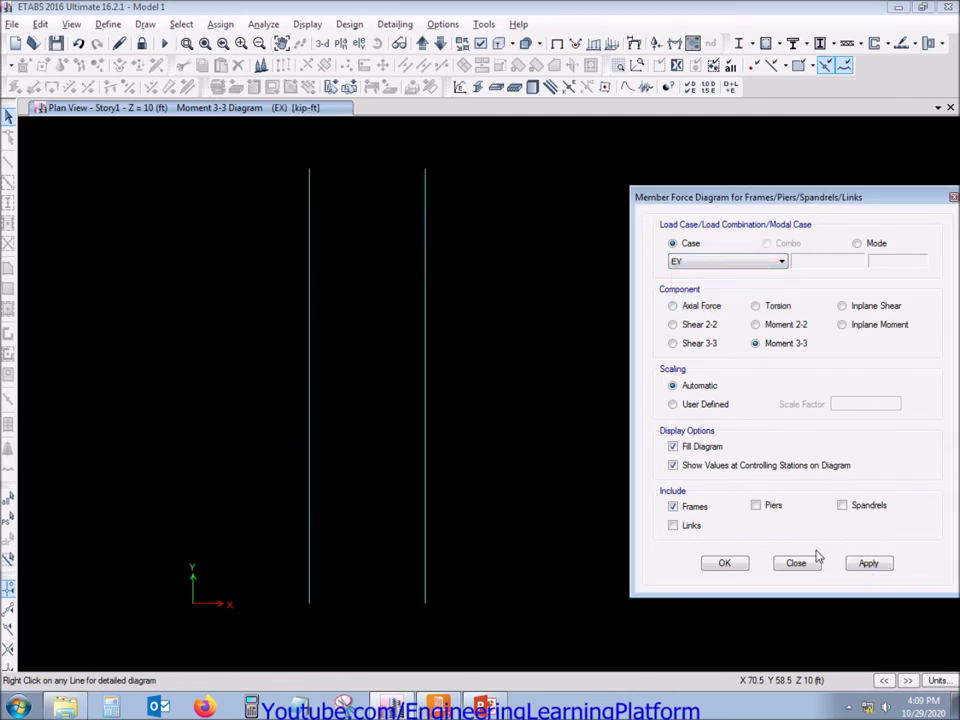
{"action": "left_click", "coordinate": [870, 566]}
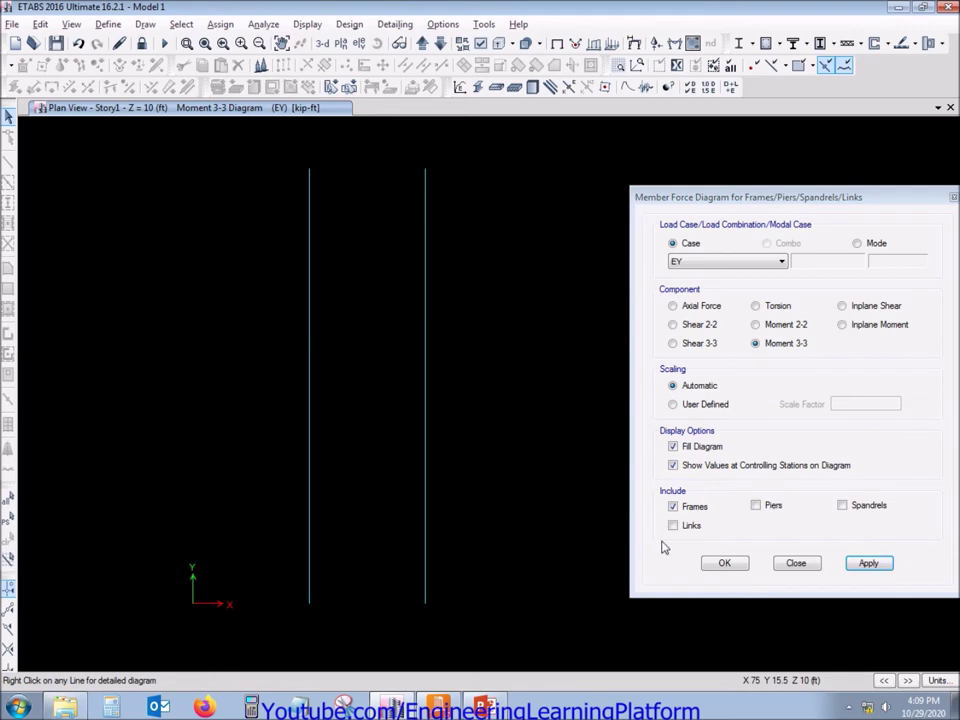
{"action": "left_click", "coordinate": [724, 563]}
Step: Show all objects in the ETABS floor plan, then confirm the Joint 2 loads in RAM Connection
{"action": "right_click", "coordinate": [636, 166]}
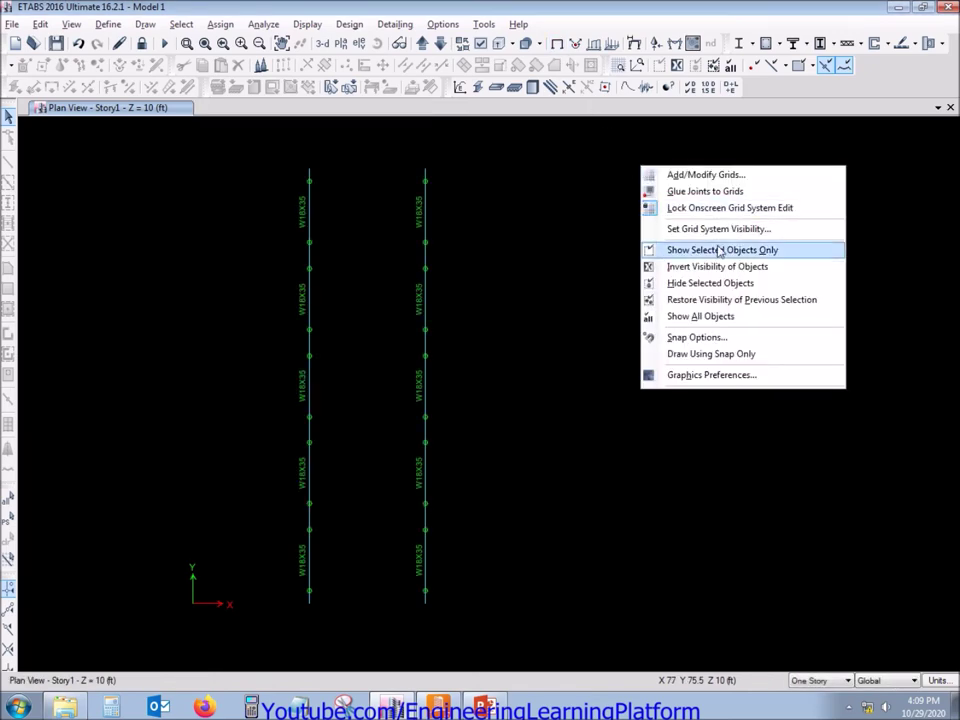
{"action": "left_click", "coordinate": [726, 317]}
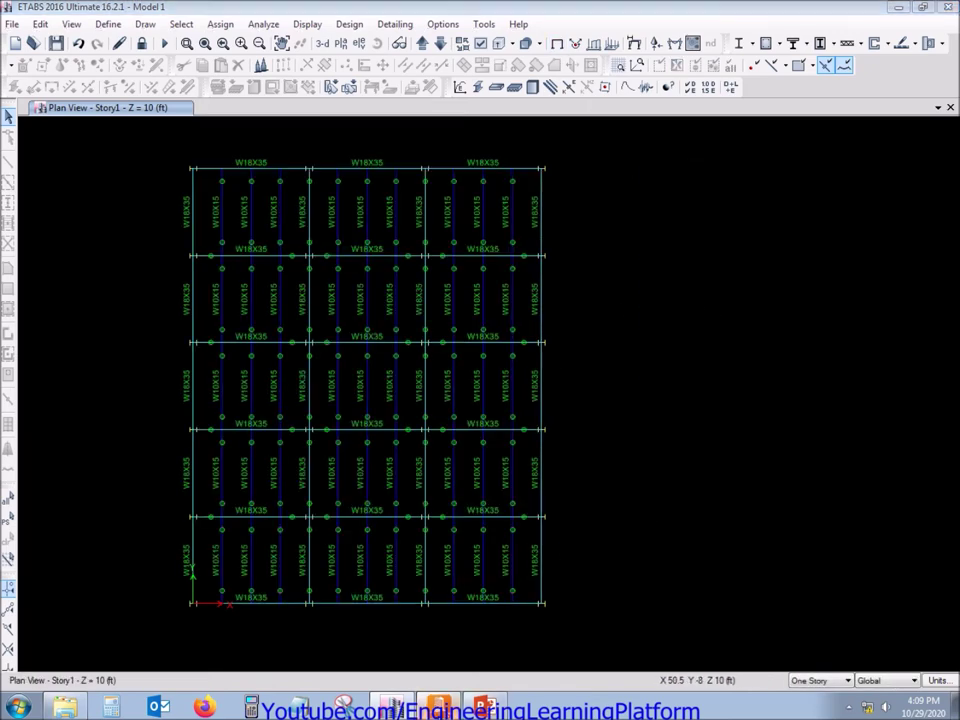
{"action": "left_click", "coordinate": [440, 707]}
{"action": "left_click", "coordinate": [697, 595]}
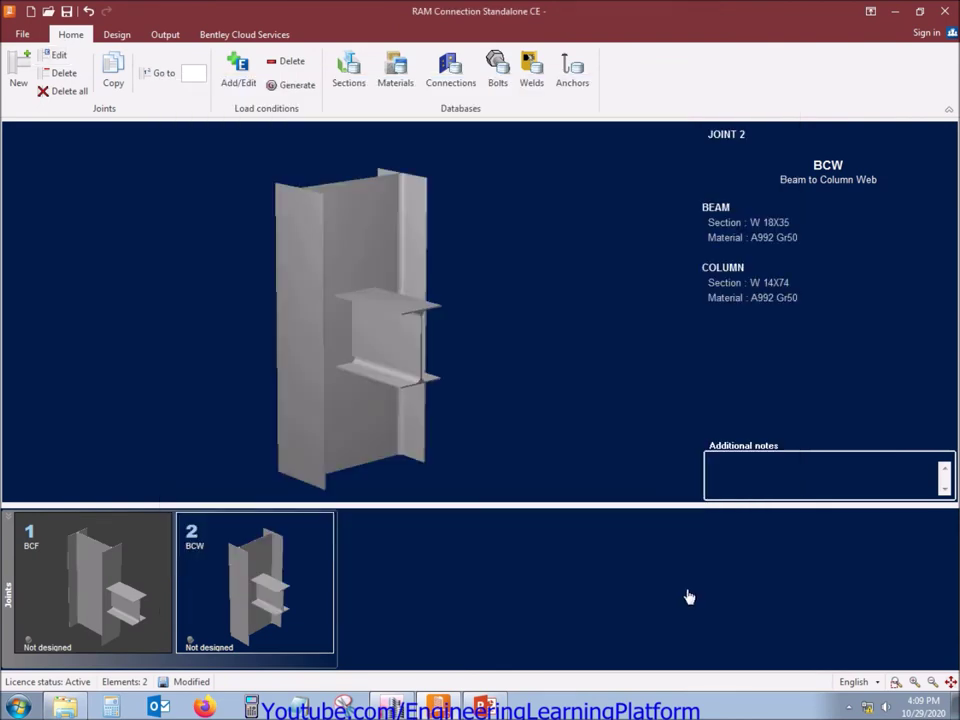
Step: Assign the all-bolted double-angle connection (DA_BCF_L 3x3x1/4_3B3/4) to Joint 1 BCF
{"action": "left_click", "coordinate": [100, 592]}
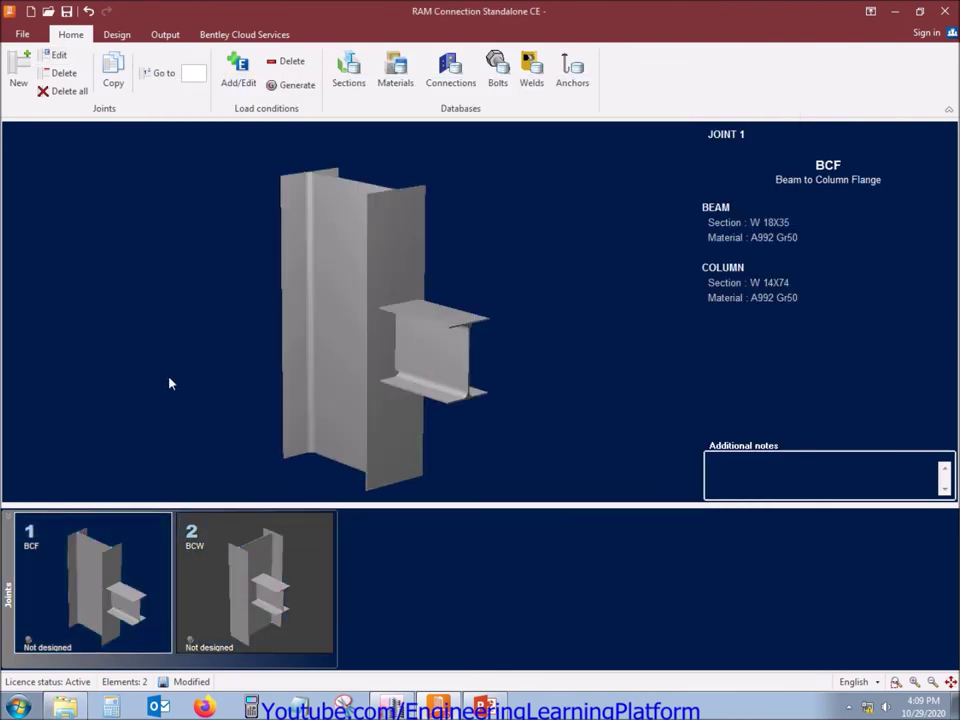
{"action": "left_click", "coordinate": [117, 34]}
{"action": "left_click", "coordinate": [146, 85]}
{"action": "mouse_move", "coordinate": [184, 102]}
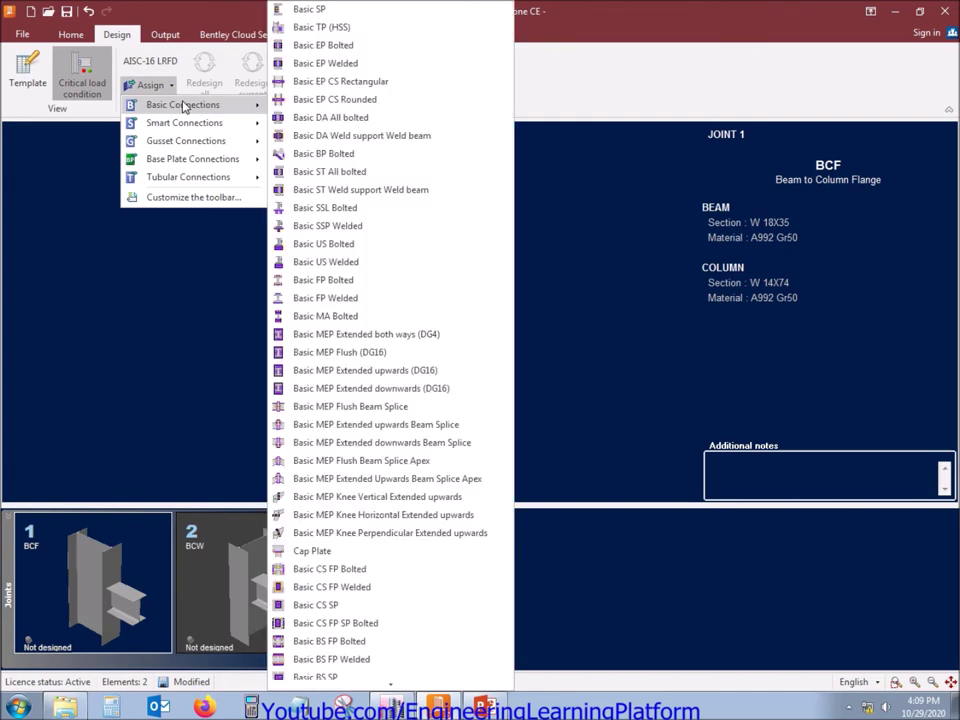
{"action": "left_click", "coordinate": [303, 119]}
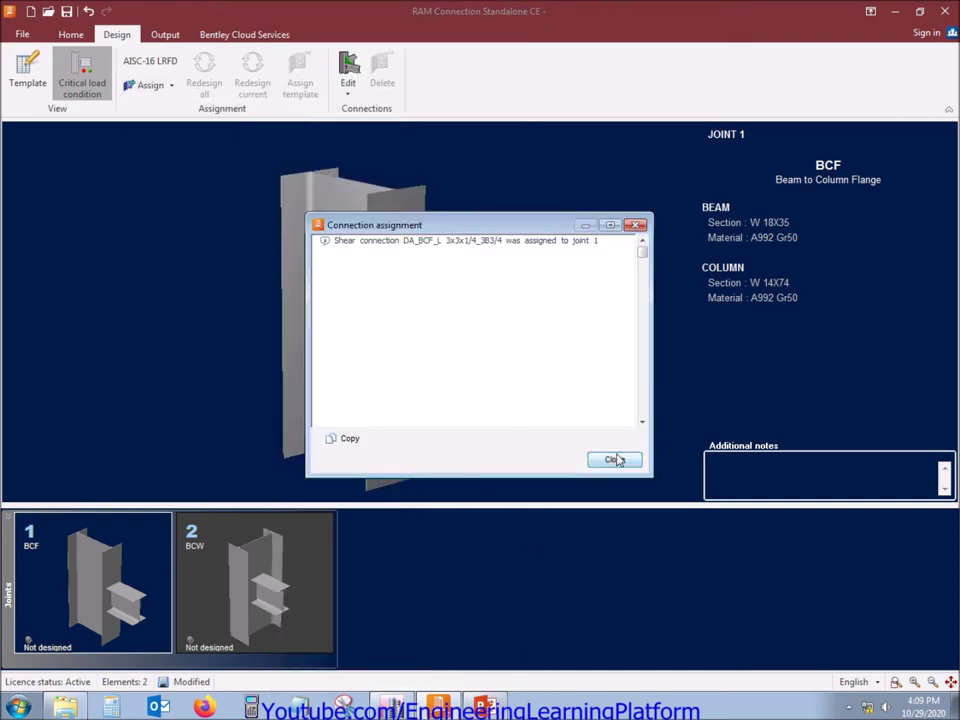
{"action": "left_click", "coordinate": [615, 460]}
Step: Rotate the 3-D joint slightly and open Joint 1's shear connection in the Connection Pad
{"action": "left_click", "coordinate": [485, 707]}
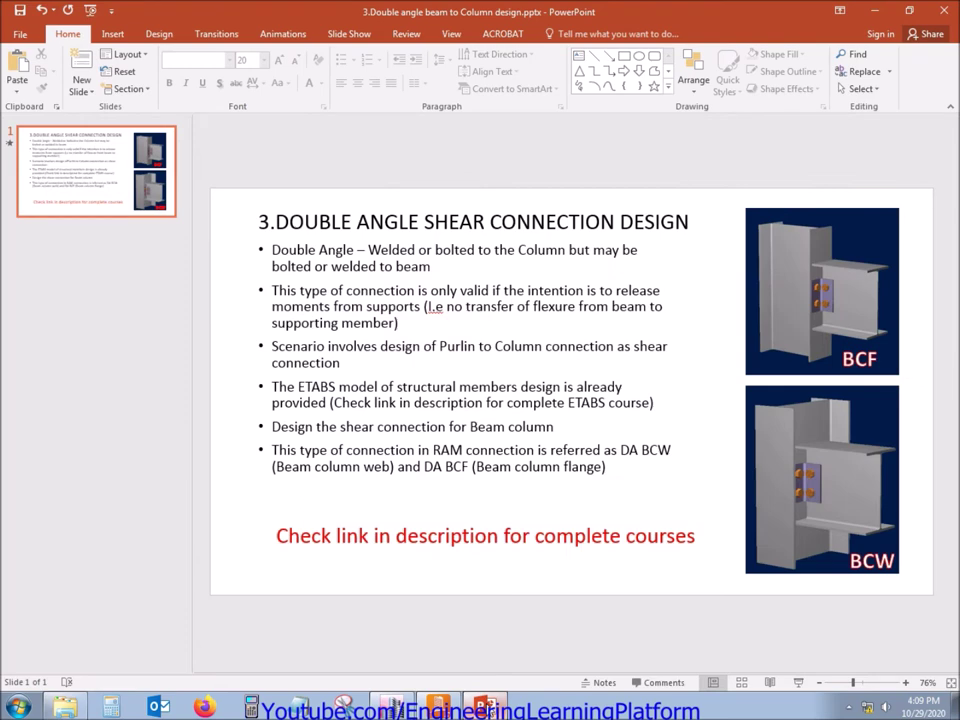
{"action": "left_click", "coordinate": [485, 707]}
{"action": "mouse_move", "coordinate": [333, 337]}
{"action": "left_mouse_down"}
{"action": "mouse_move", "coordinate": [336, 321]}
{"action": "mouse_move", "coordinate": [330, 326]}
{"action": "left_mouse_up"}
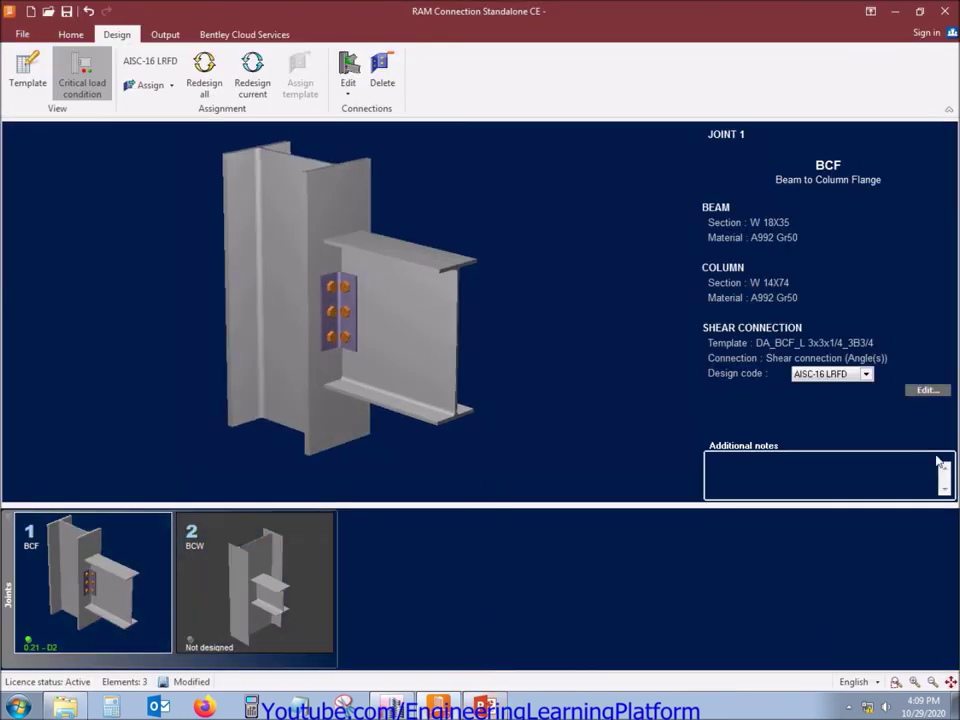
{"action": "left_click", "coordinate": [928, 390]}
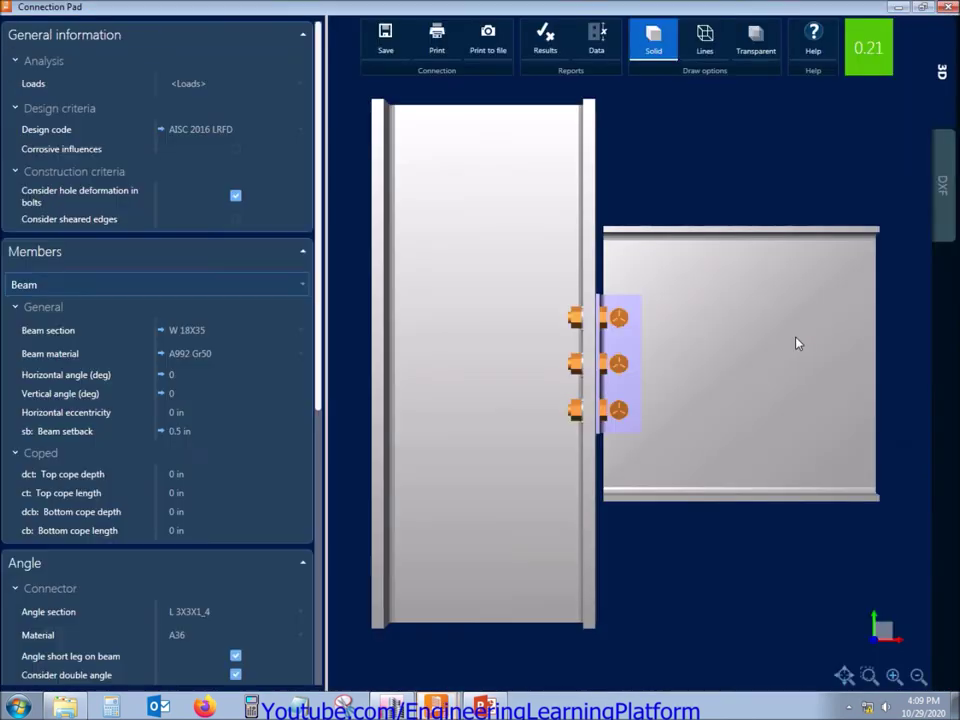
Step: Orbit the joint to an angled view and collapse the beam, angle, bolt and criteria panels
{"action": "left_click_drag", "start_coordinate": [681, 306], "coordinate": [560, 285]}
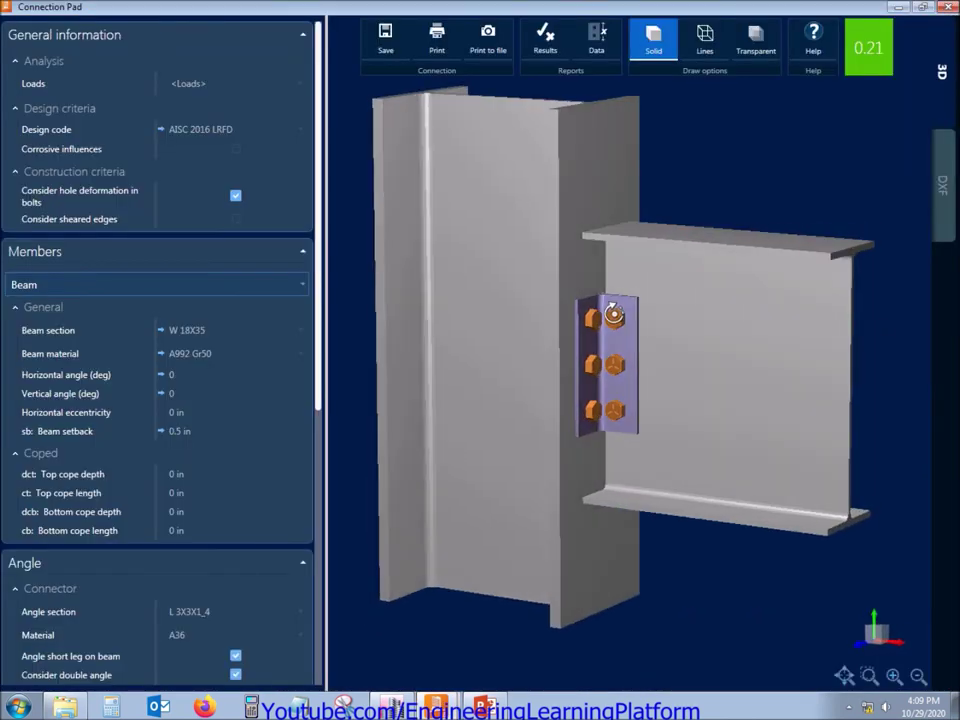
{"action": "left_click", "coordinate": [28, 307]}
{"action": "left_click", "coordinate": [30, 330]}
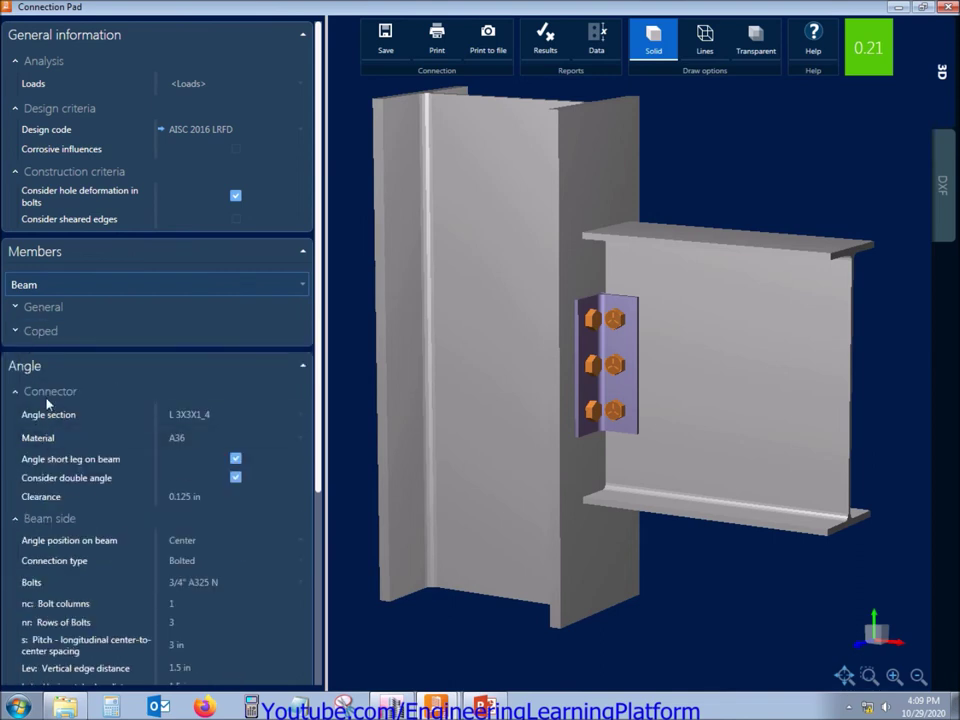
{"action": "left_click", "coordinate": [47, 396]}
{"action": "left_click", "coordinate": [45, 418]}
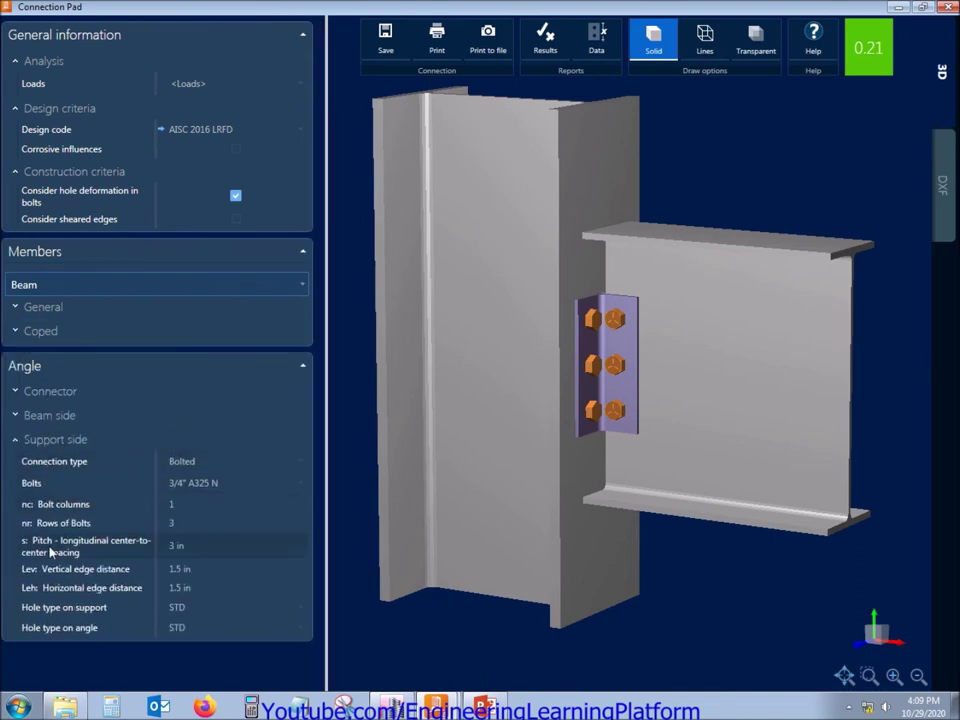
{"action": "left_click", "coordinate": [38, 441]}
{"action": "left_click", "coordinate": [70, 174]}
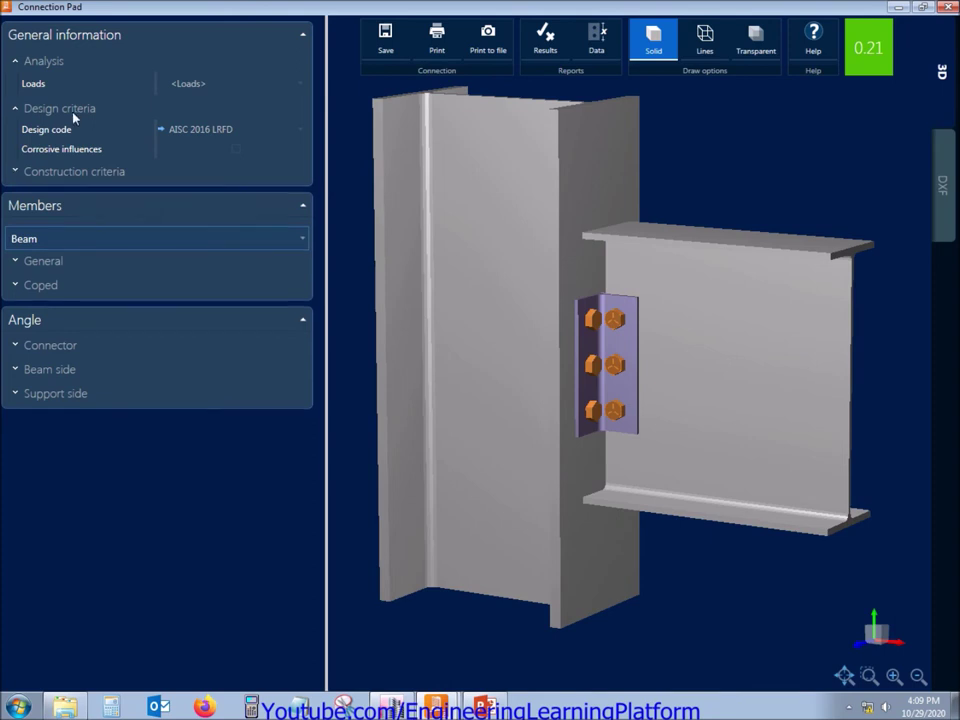
{"action": "left_click", "coordinate": [66, 108]}
{"action": "left_click", "coordinate": [62, 63]}
{"action": "left_click", "coordinate": [50, 64]}
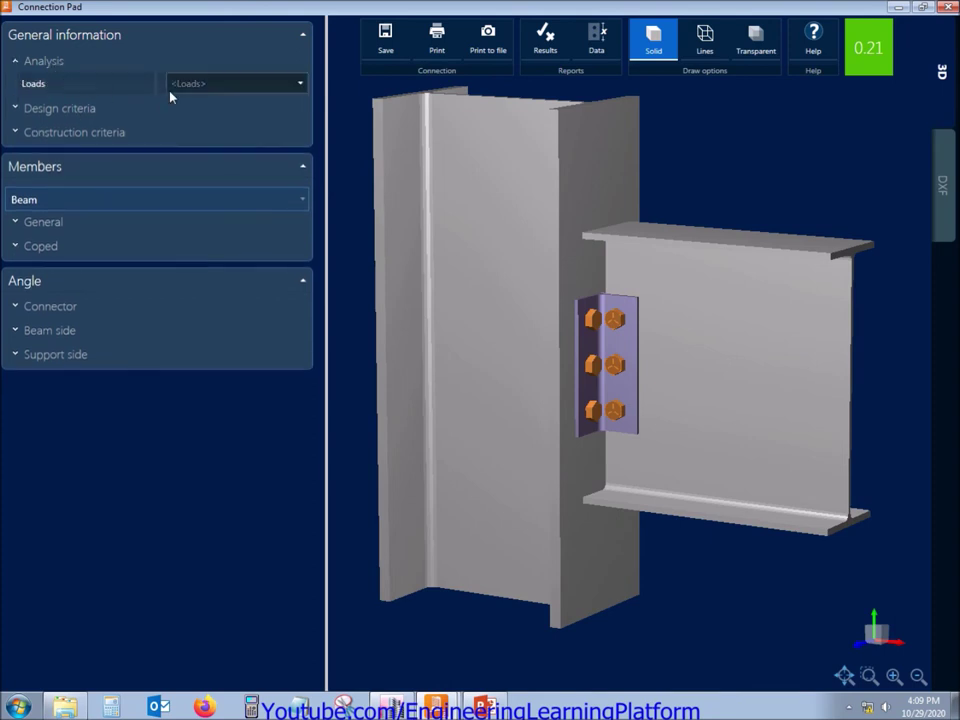
Step: Review the design loads table, design and construction criteria, and the beam's general and cope properties
{"action": "left_click", "coordinate": [150, 86]}
{"action": "scroll", "coordinate": [324, 268], "scroll_direction": "down", "scroll_amount": 3}
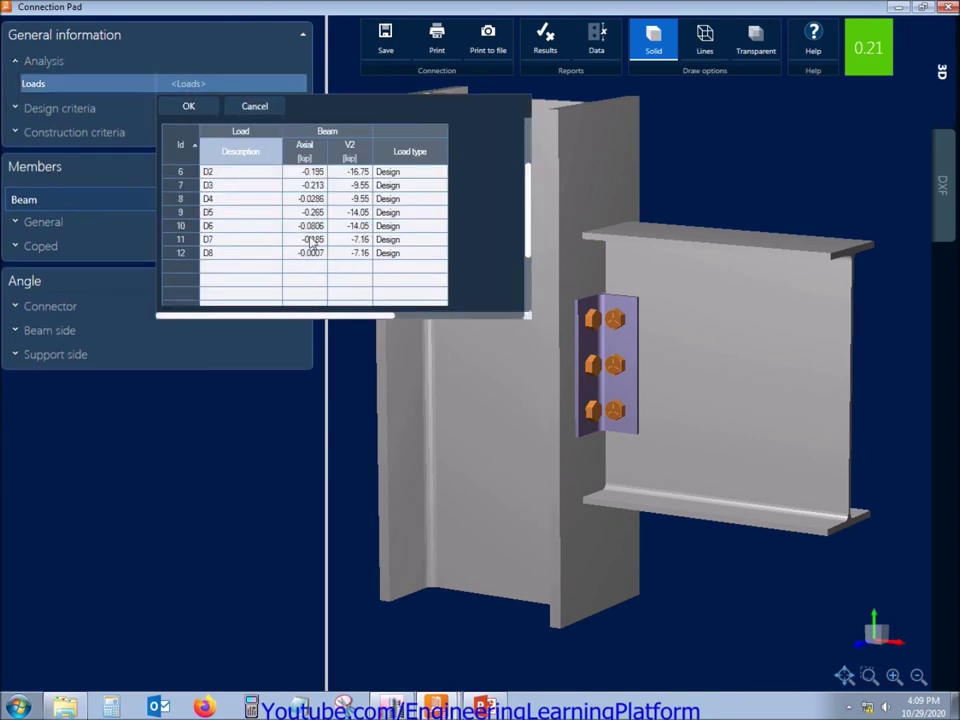
{"action": "left_click", "coordinate": [190, 106]}
{"action": "left_click", "coordinate": [30, 63]}
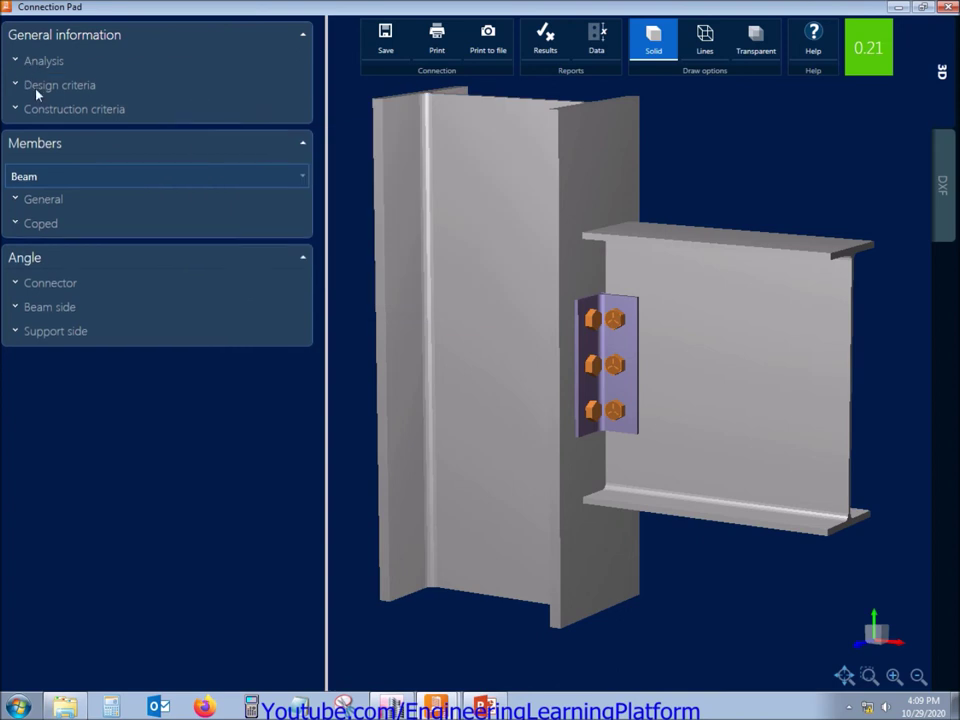
{"action": "left_click", "coordinate": [40, 88]}
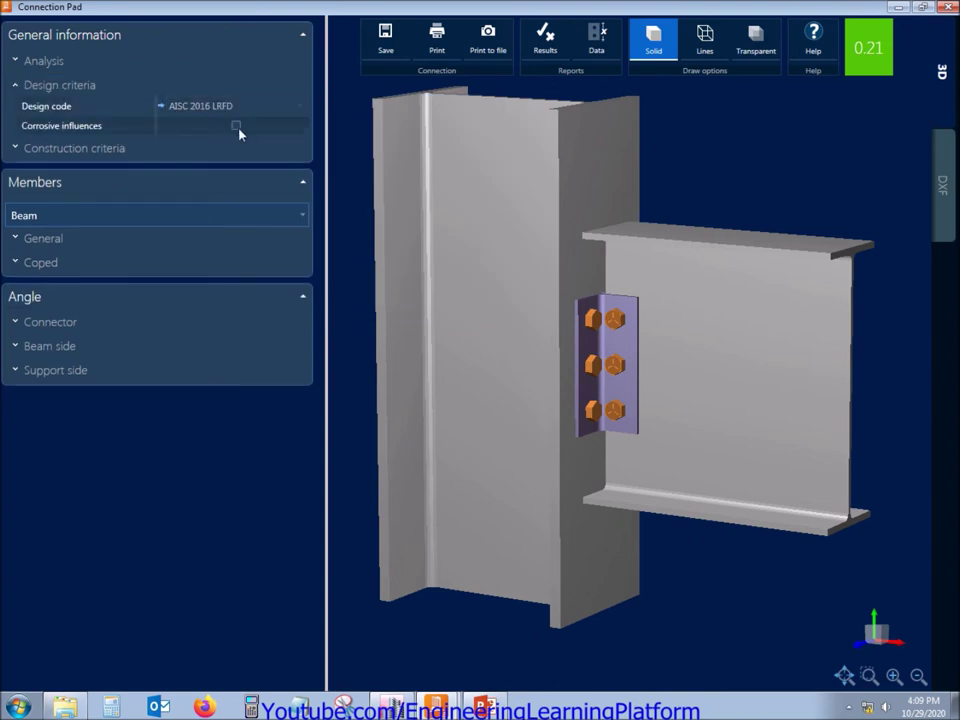
{"action": "left_click", "coordinate": [69, 88]}
{"action": "left_click", "coordinate": [69, 112]}
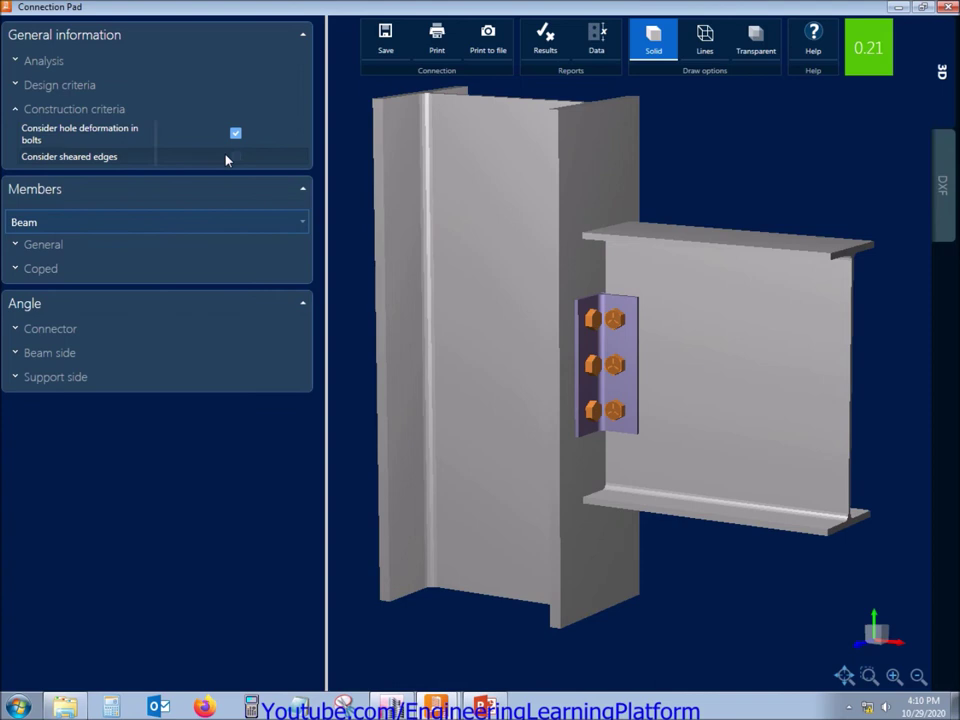
{"action": "left_click", "coordinate": [77, 111]}
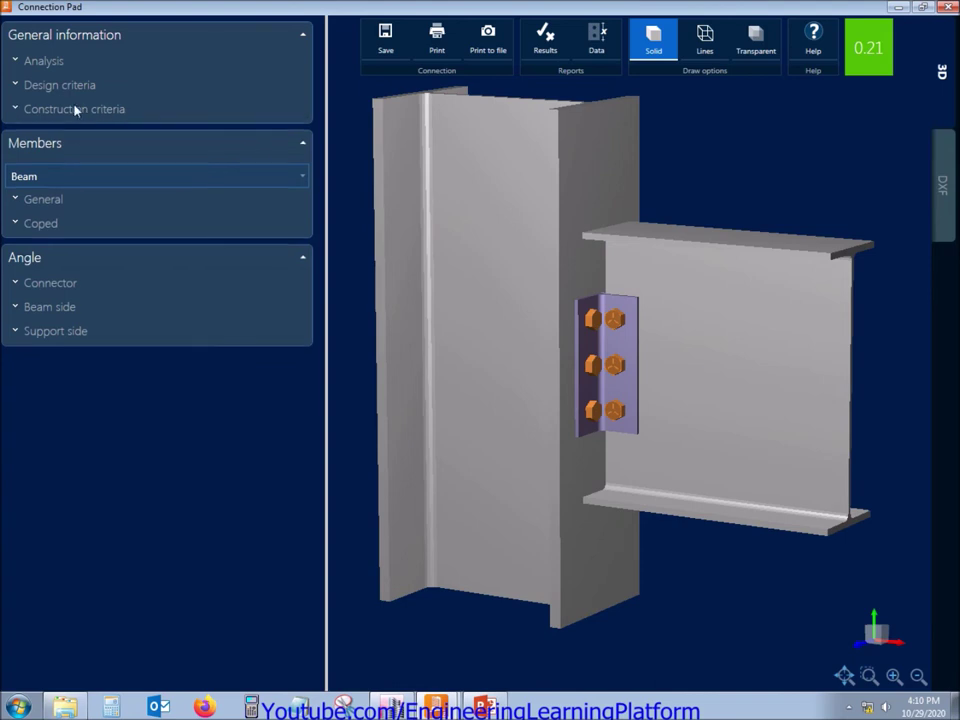
{"action": "left_click", "coordinate": [76, 201]}
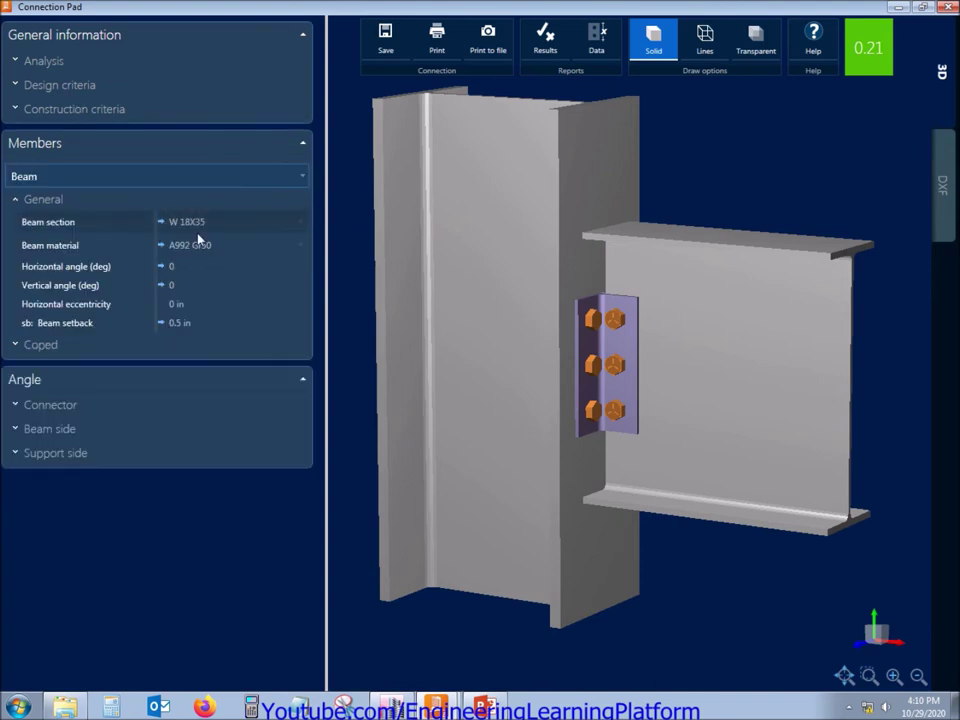
{"action": "left_click", "coordinate": [80, 202]}
{"action": "left_click", "coordinate": [88, 228]}
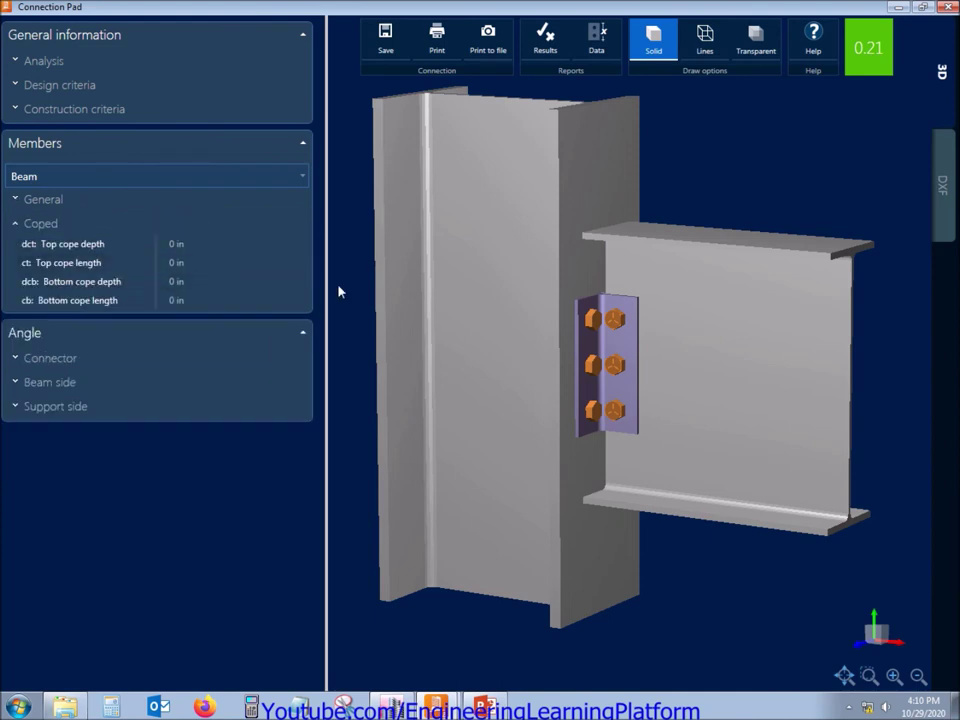
{"action": "left_click", "coordinate": [72, 226]}
Step: Flag the W14X74 column as a column end so it stops level with the beam
{"action": "left_click", "coordinate": [66, 180]}
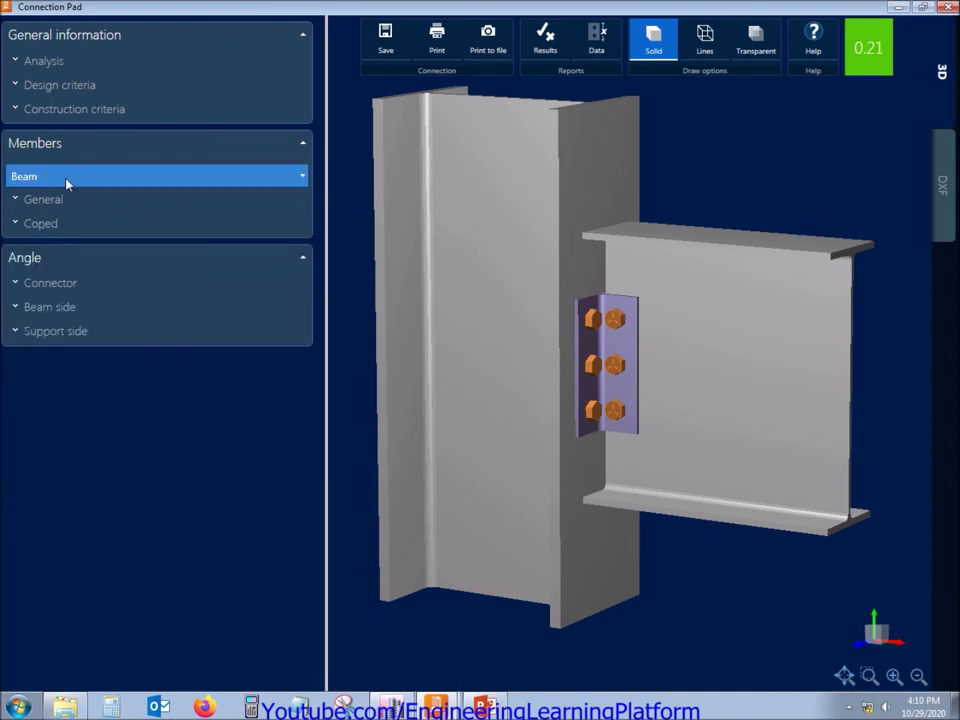
{"action": "left_click", "coordinate": [60, 224]}
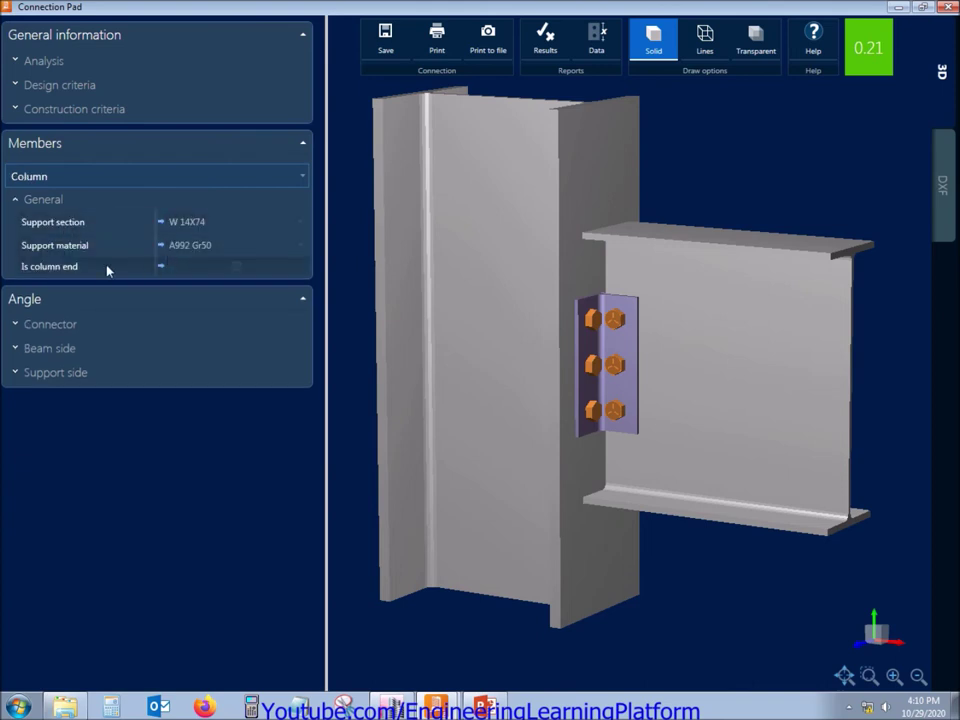
{"action": "left_click", "coordinate": [235, 267]}
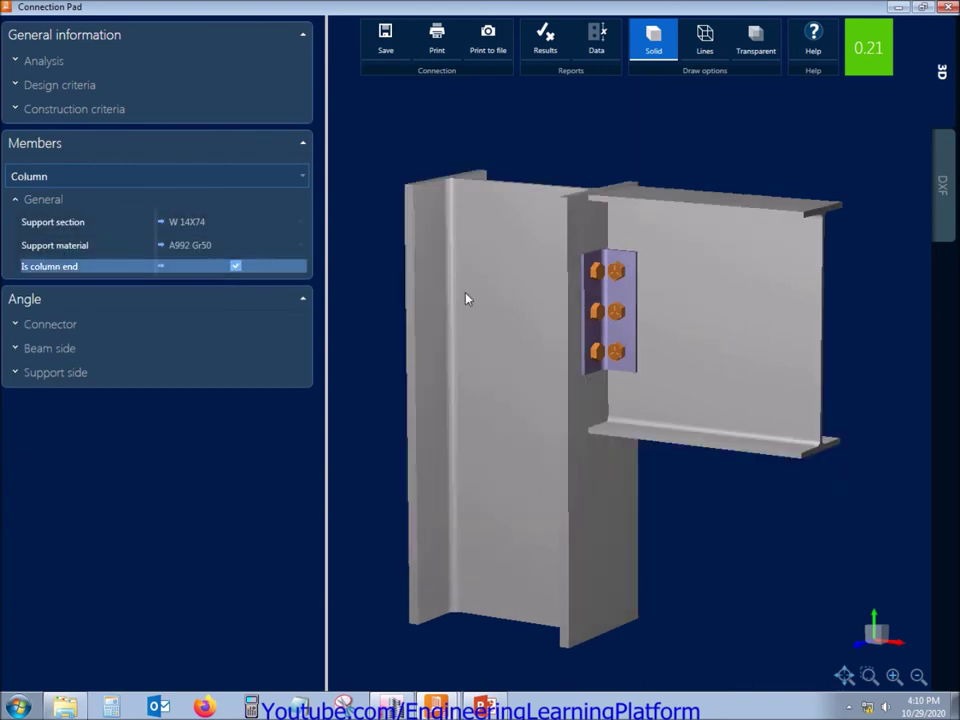
{"action": "left_click", "coordinate": [94, 202]}
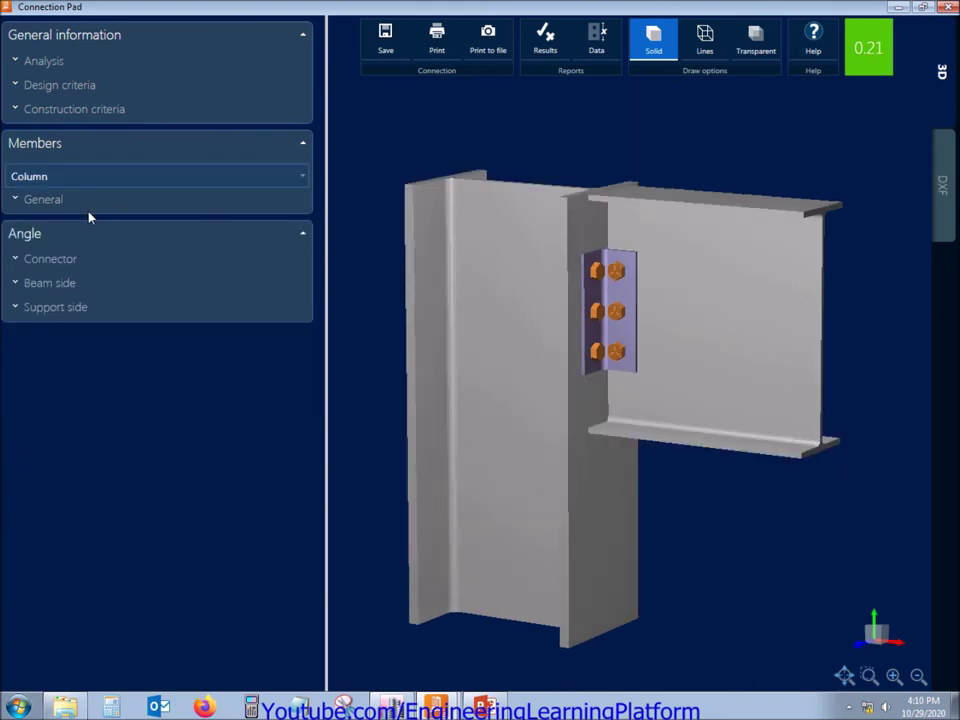
{"action": "left_click", "coordinate": [88, 261]}
Step: Try L 4X4X1_2 angles, then settle on L 3X3X3_8 for the double-angle connector
{"action": "left_click", "coordinate": [232, 284]}
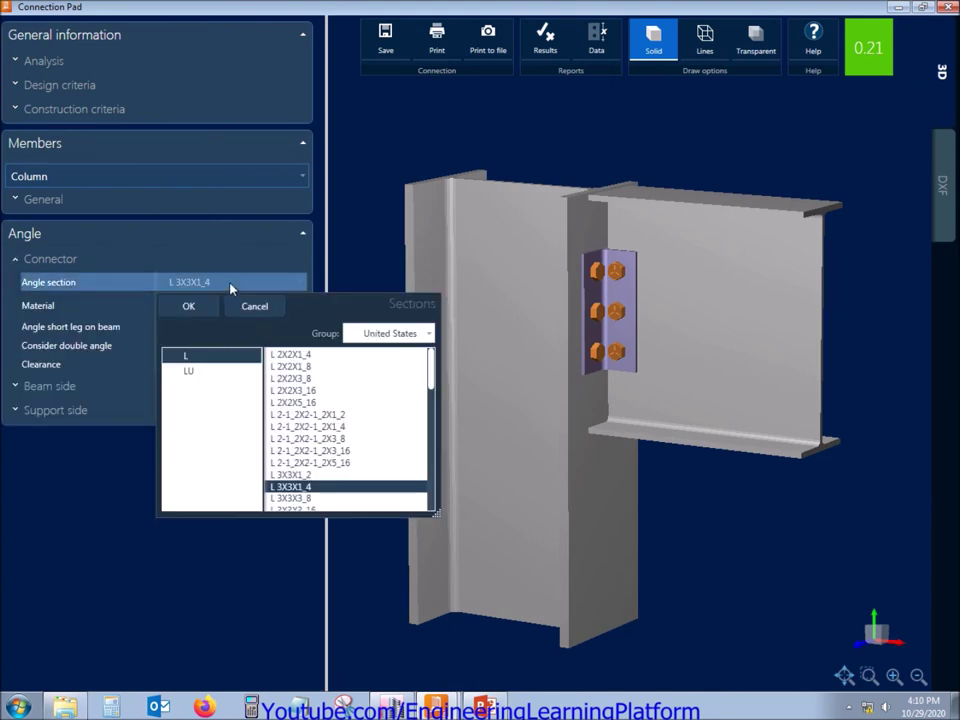
{"action": "scroll", "coordinate": [280, 380], "scroll_direction": "down", "scroll_amount": 3}
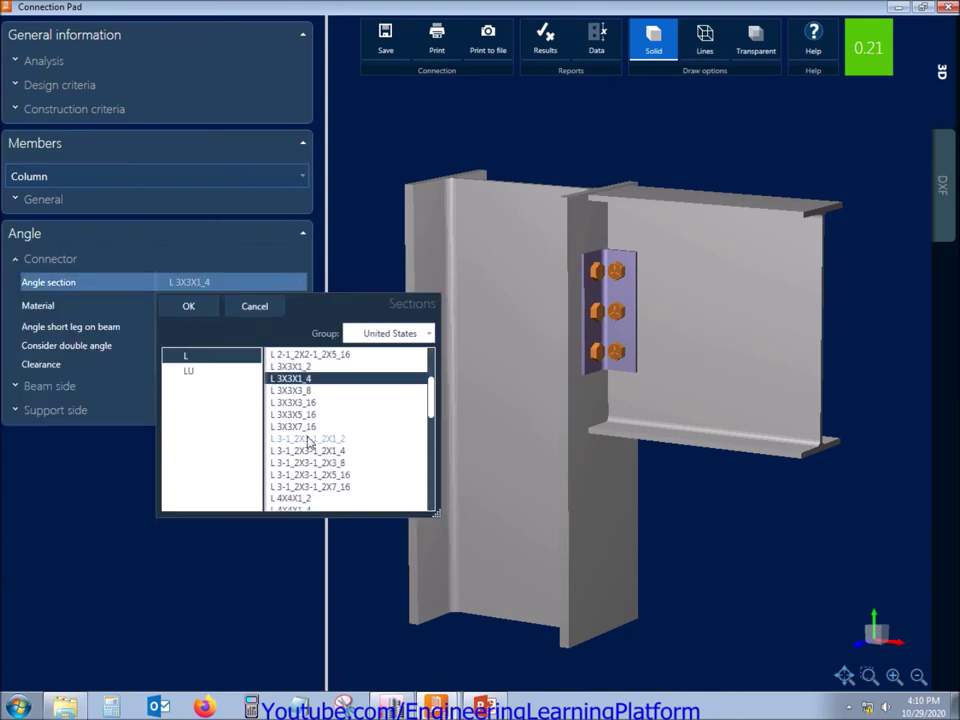
{"action": "left_click", "coordinate": [302, 498]}
{"action": "left_click", "coordinate": [188, 306]}
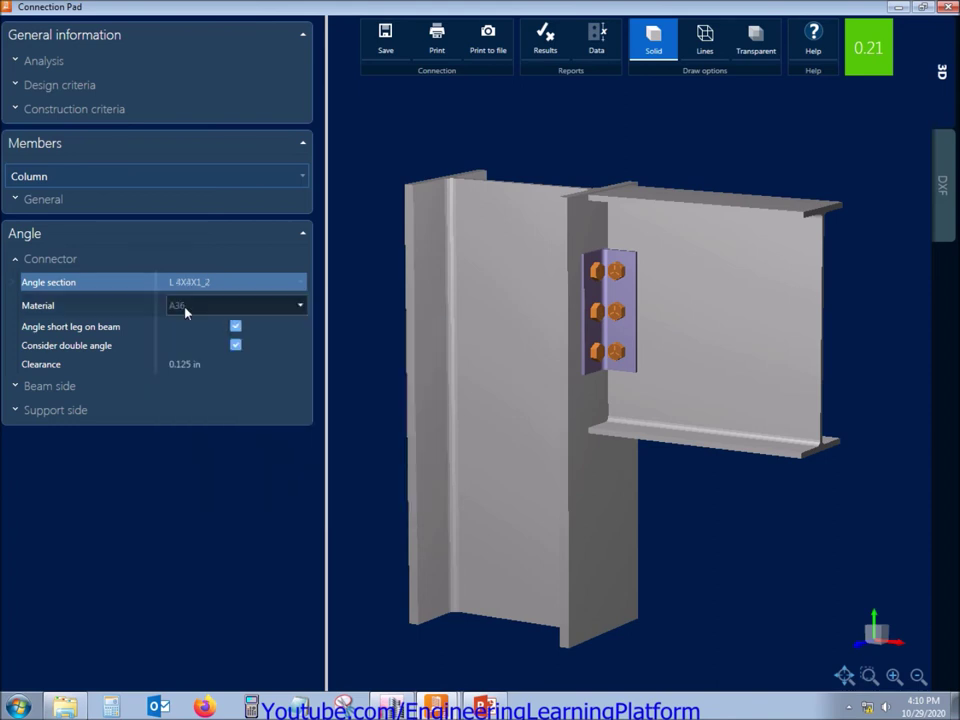
{"action": "left_click", "coordinate": [249, 285]}
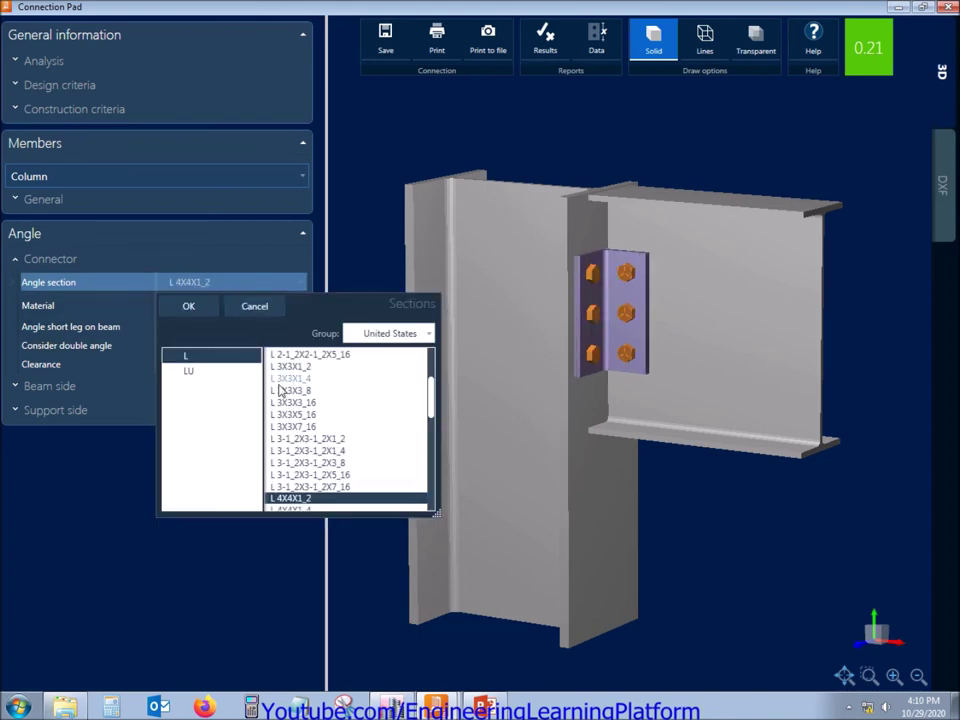
{"action": "left_click", "coordinate": [300, 390]}
{"action": "left_click", "coordinate": [188, 306]}
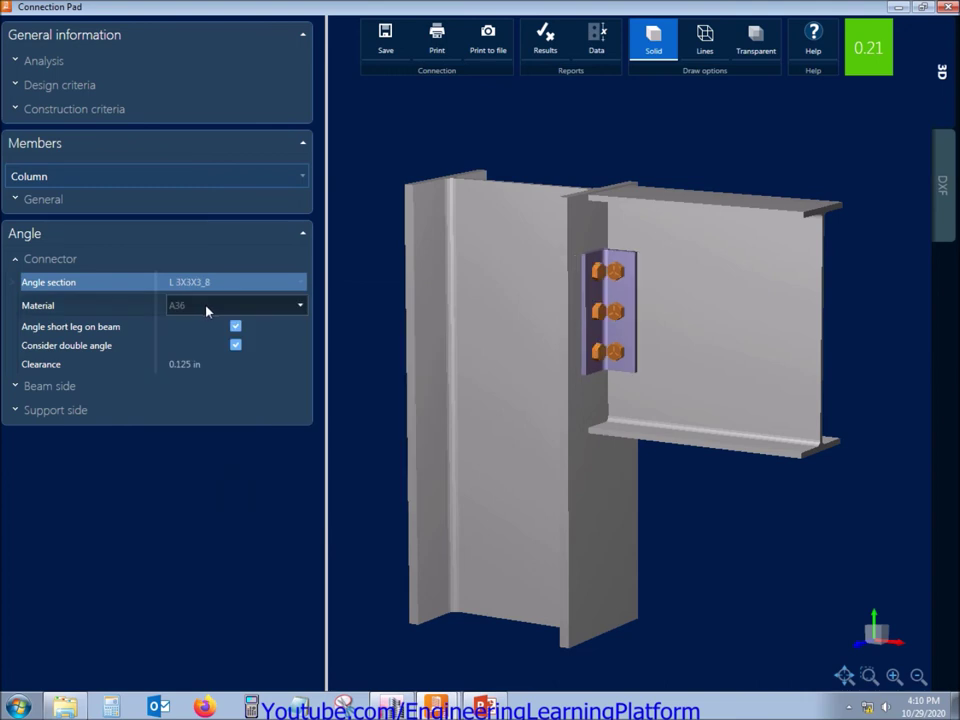
{"action": "left_click", "coordinate": [208, 284]}
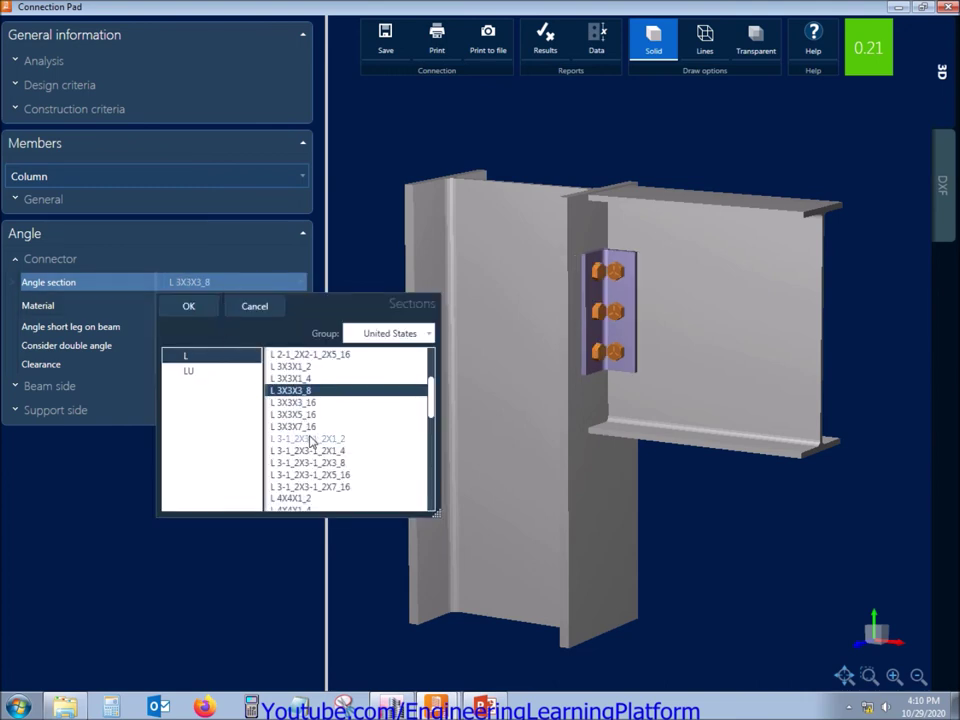
{"action": "left_click", "coordinate": [191, 307]}
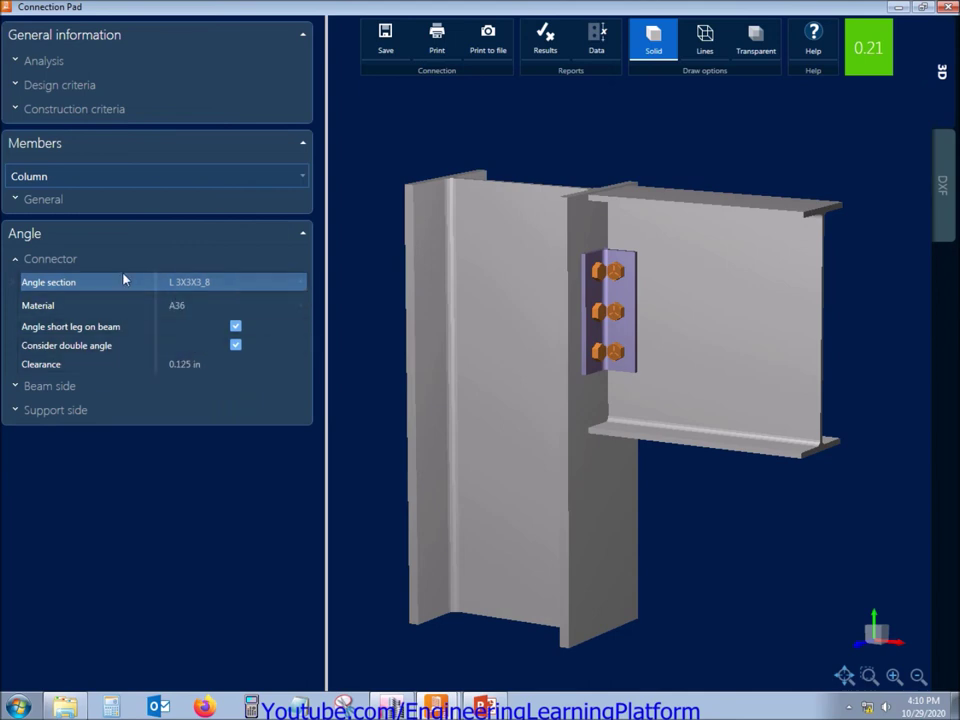
Step: Give the beam-side angles 1/2" A325 N bolts, 2 bolt rows and a 4 in pitch
{"action": "left_click", "coordinate": [60, 261]}
{"action": "left_click", "coordinate": [75, 284]}
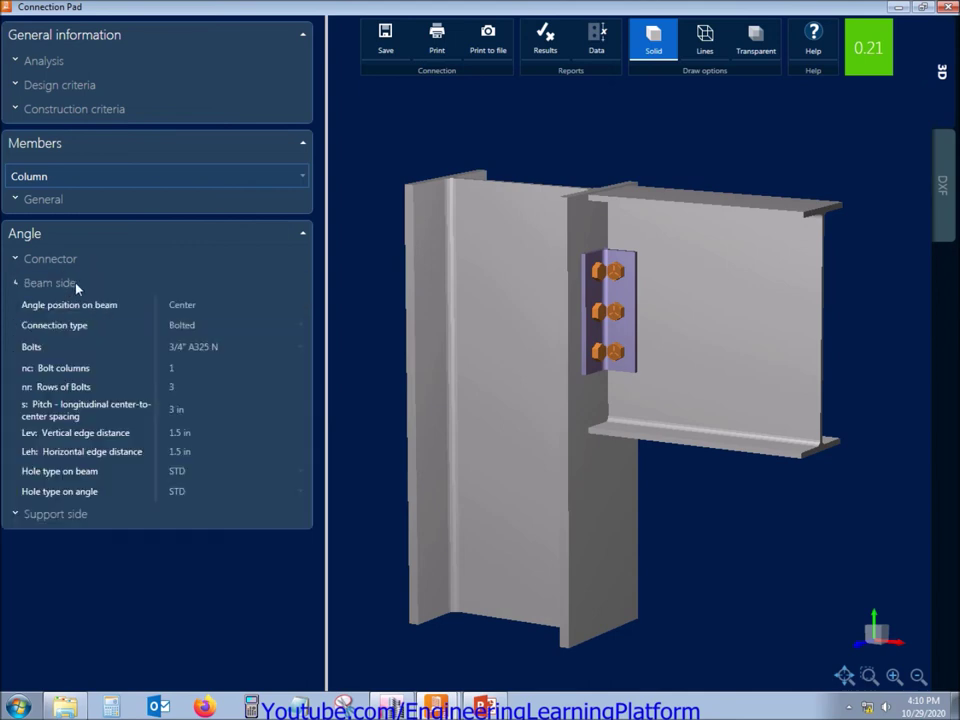
{"action": "left_click", "coordinate": [208, 347]}
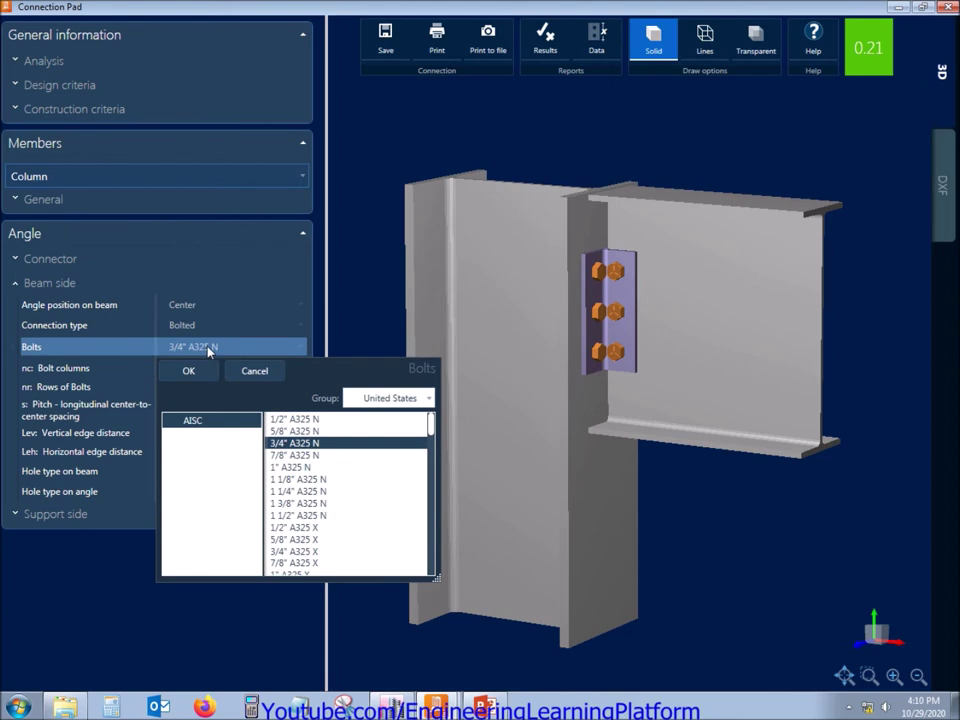
{"action": "left_click", "coordinate": [285, 419]}
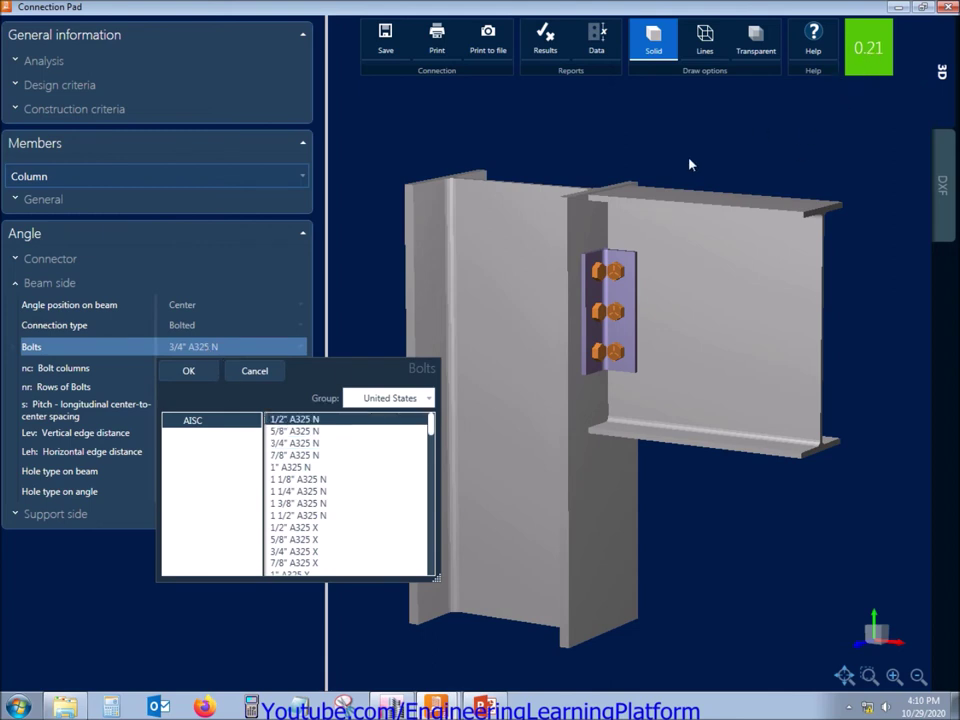
{"action": "left_click", "coordinate": [192, 371]}
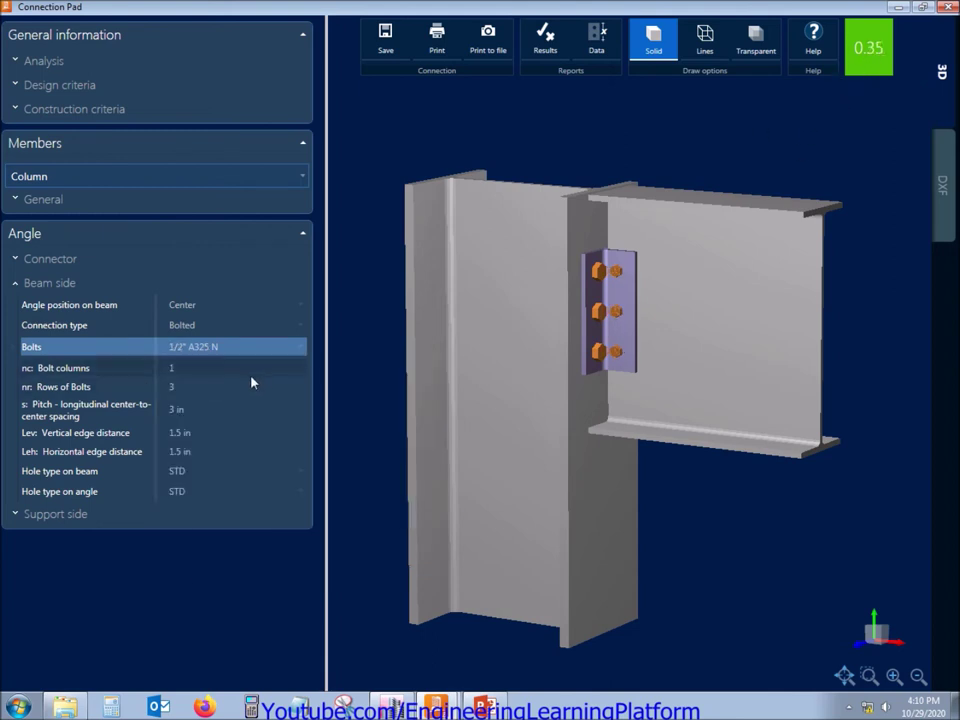
{"action": "left_click", "coordinate": [192, 383]}
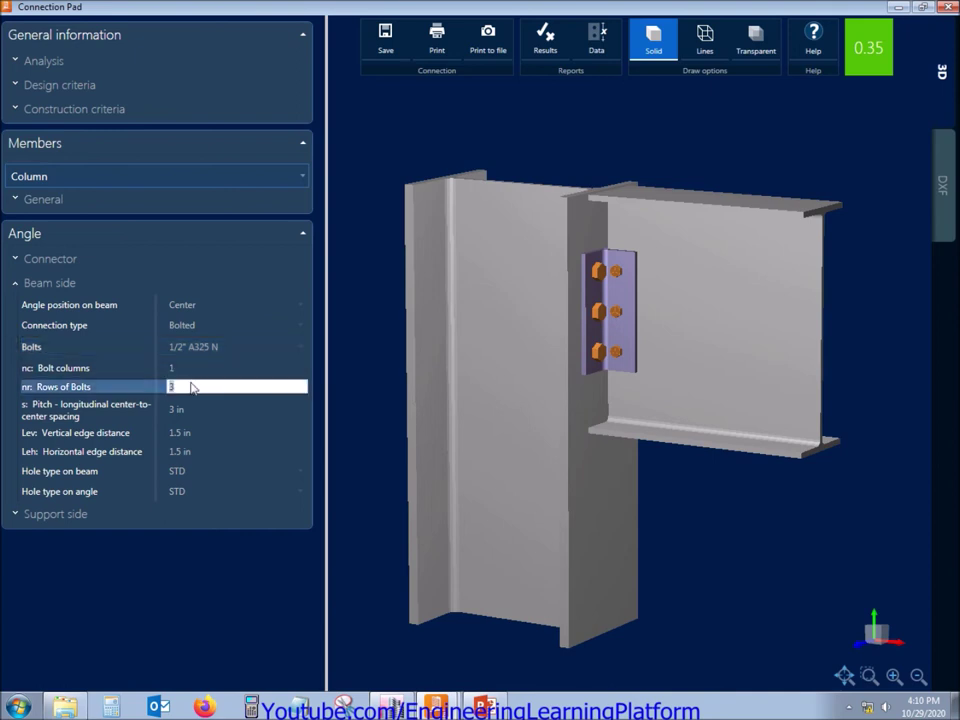
{"action": "type", "text": "2"}
{"action": "key", "text": "Tab"}
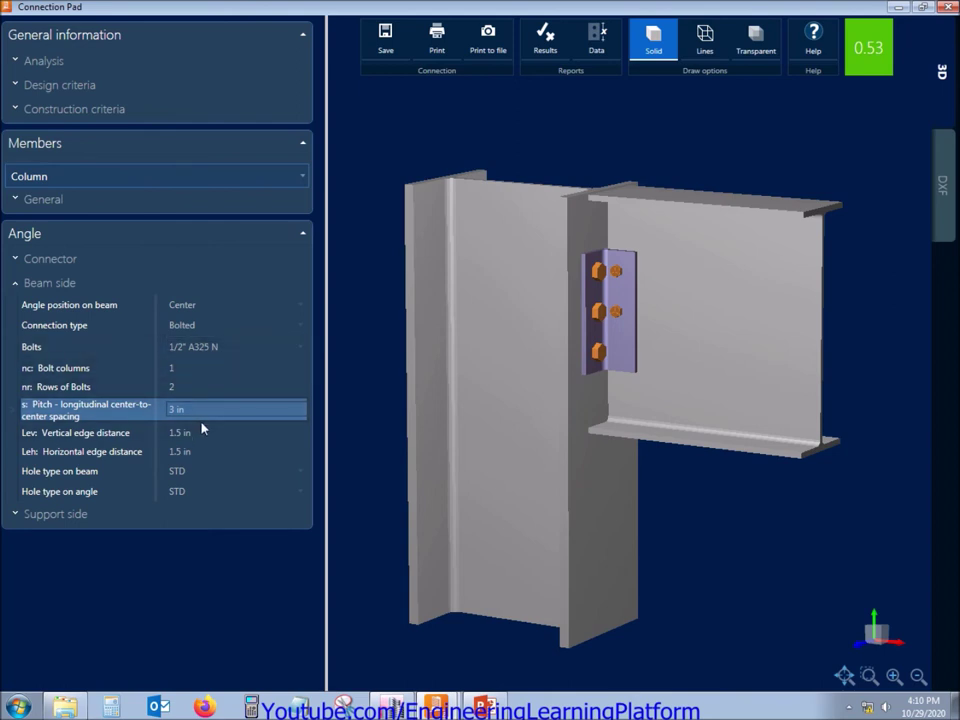
{"action": "left_click", "coordinate": [197, 409]}
{"action": "type", "text": "4"}
{"action": "key", "text": "Tab"}
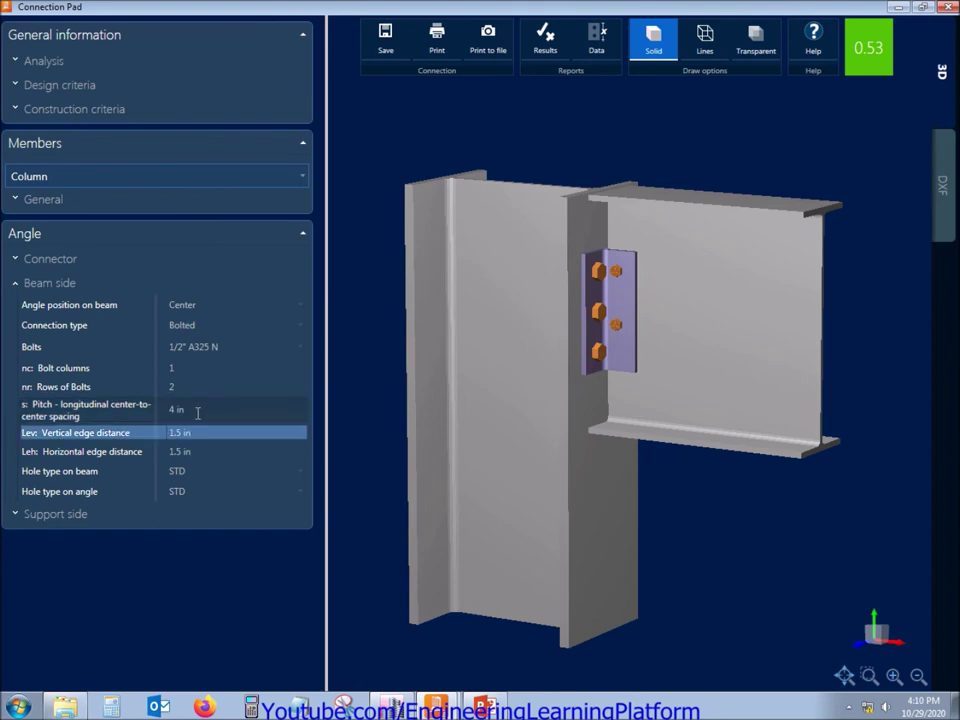
Step: Give the support-side angles 1/2" A325 N bolts, 2 bolt rows and a 4 in pitch
{"action": "left_click", "coordinate": [65, 283]}
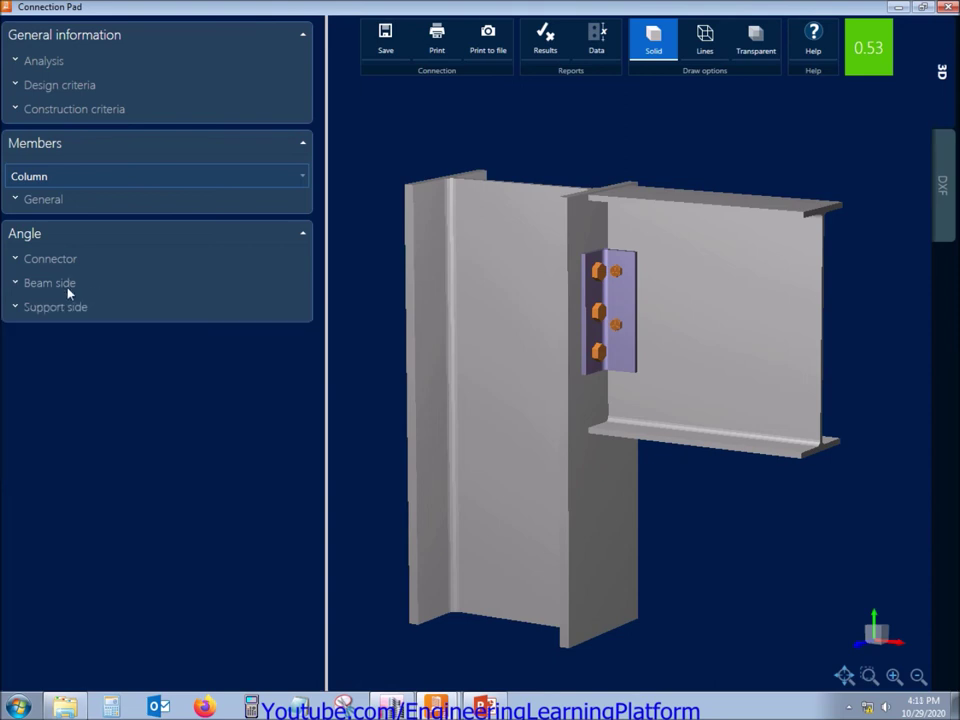
{"action": "left_click", "coordinate": [81, 309]}
{"action": "left_click", "coordinate": [215, 352]}
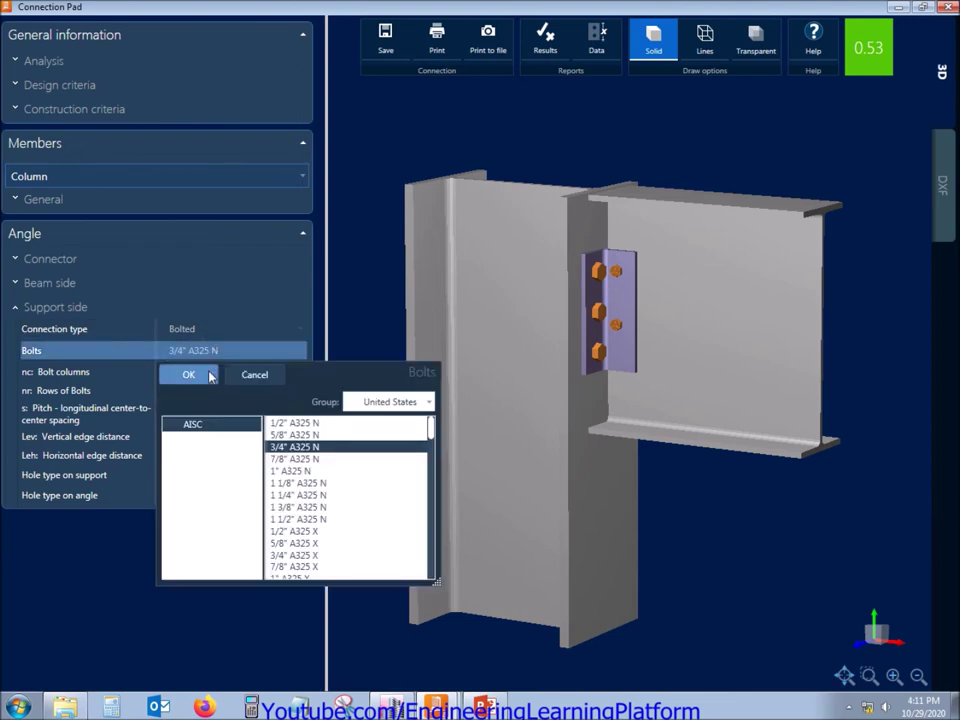
{"action": "left_click", "coordinate": [290, 422]}
{"action": "left_click", "coordinate": [190, 376]}
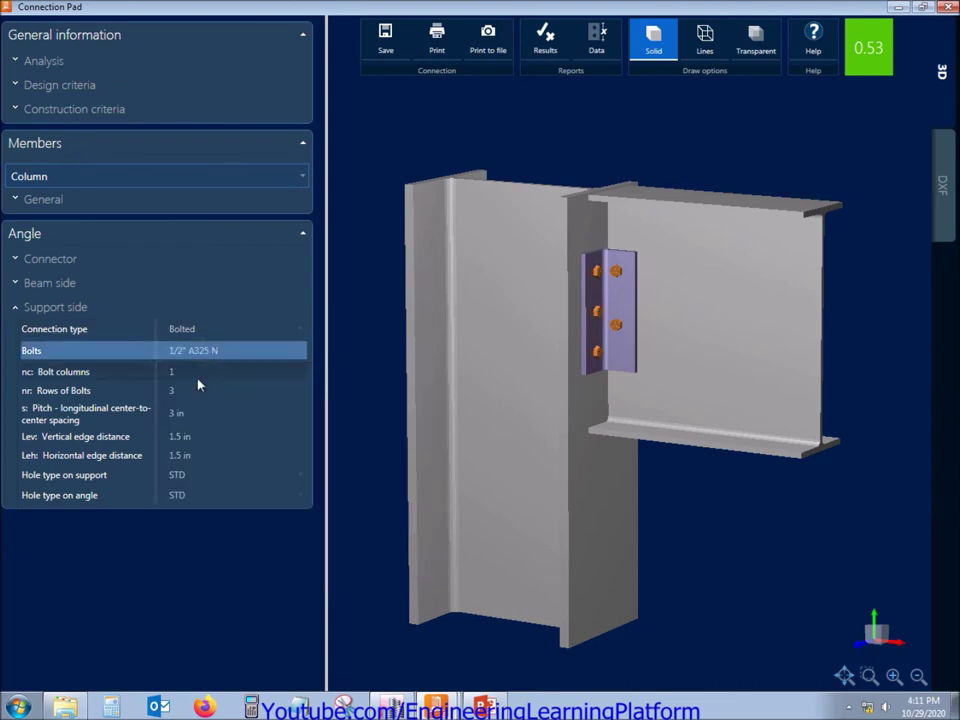
{"action": "left_click", "coordinate": [189, 390]}
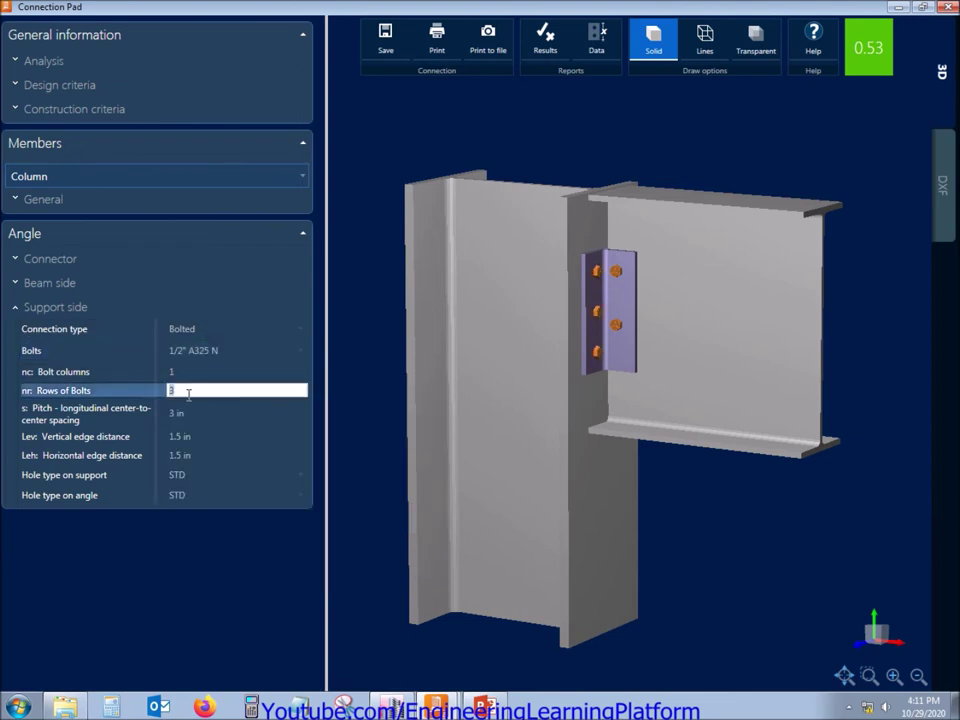
{"action": "type", "text": "2"}
{"action": "key", "text": "Tab"}
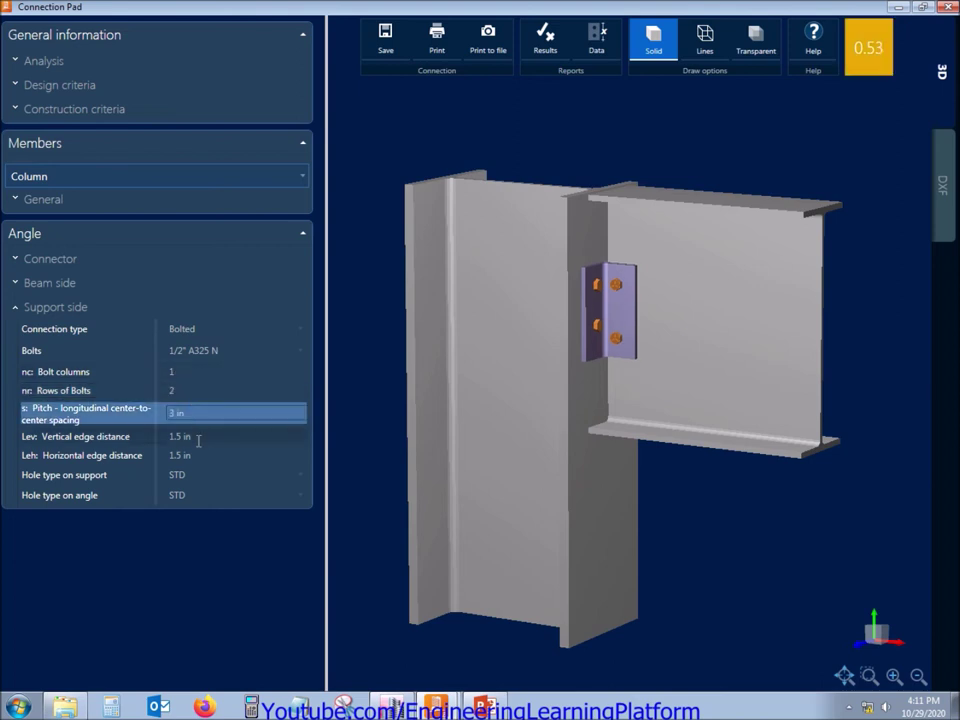
{"action": "left_click", "coordinate": [198, 413]}
{"action": "type", "text": "4"}
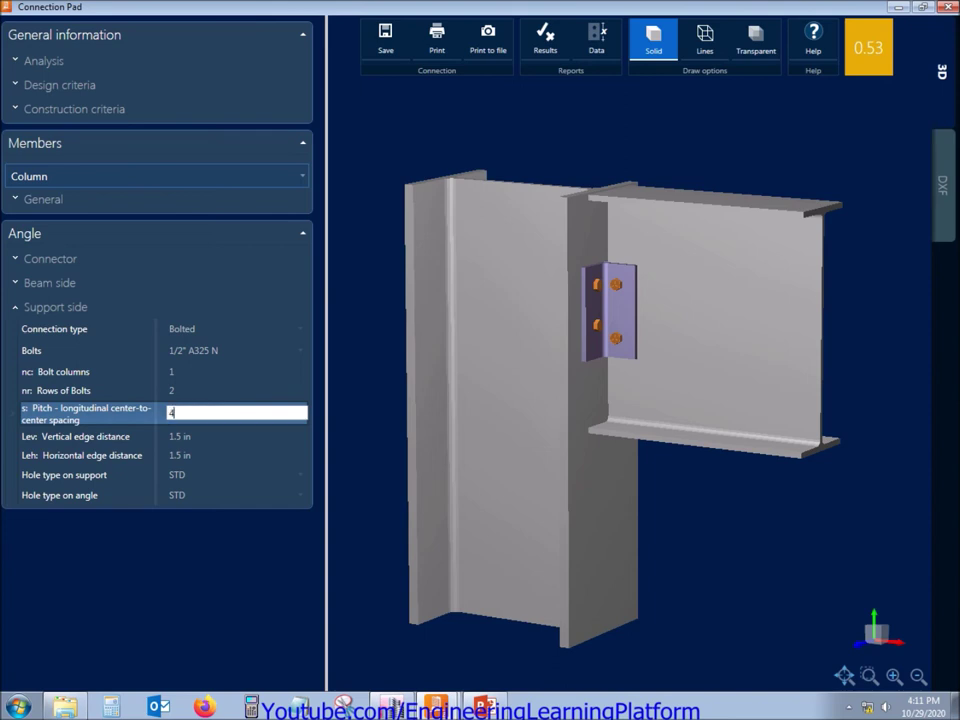
{"action": "key", "text": "Tab"}
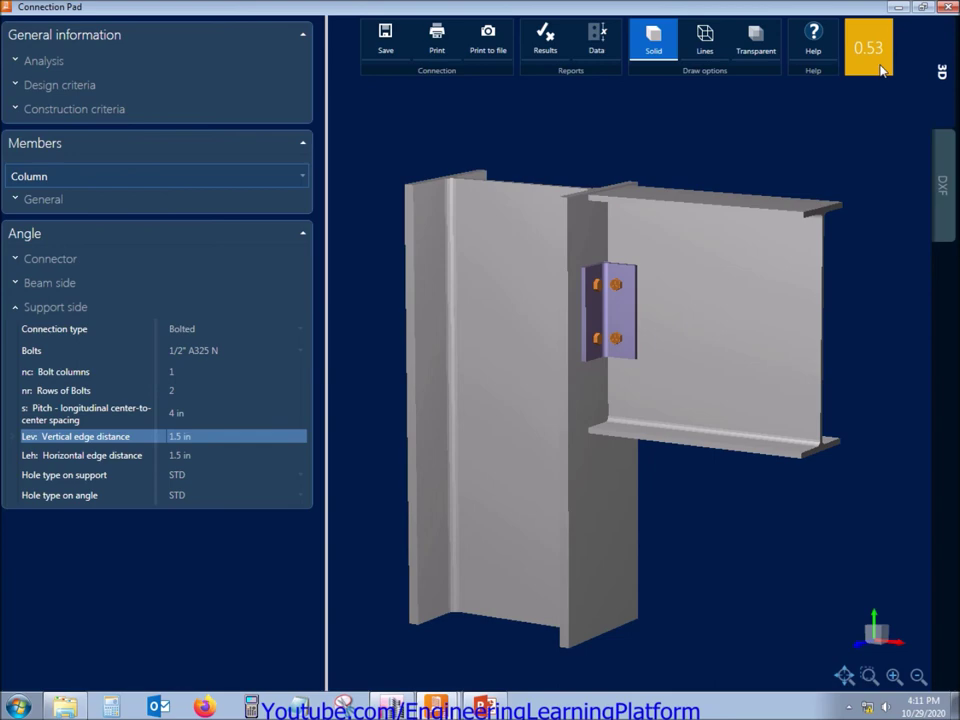
{"action": "left_click", "coordinate": [545, 40]}
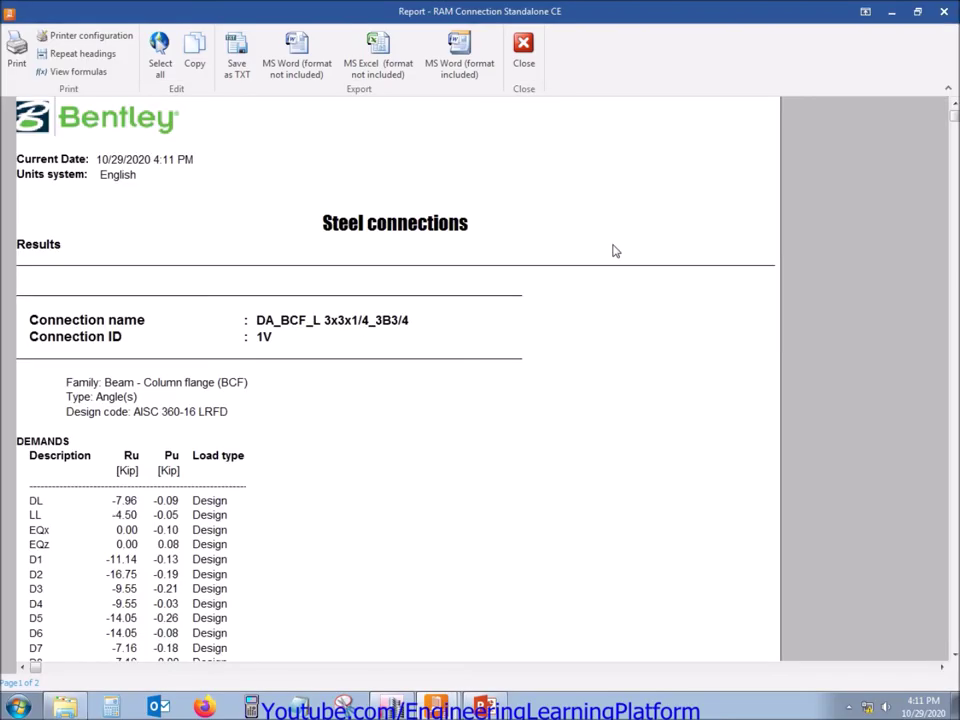
{"action": "scroll", "coordinate": [567, 285], "scroll_direction": "down", "scroll_amount": 10}
{"action": "left_click", "coordinate": [600, 163]}
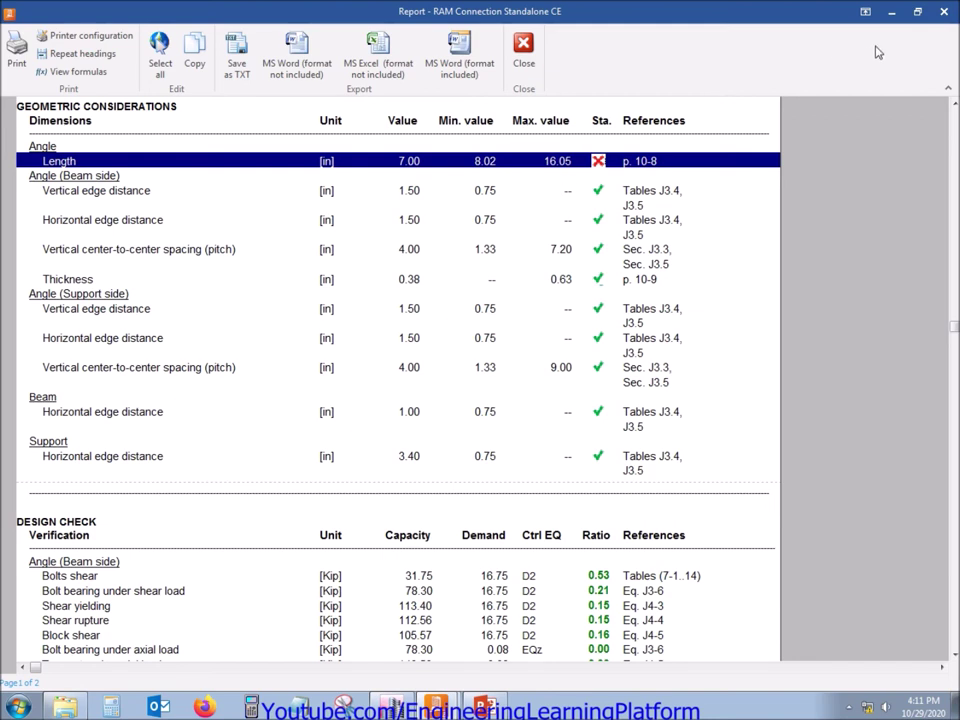
{"action": "left_click", "coordinate": [943, 13]}
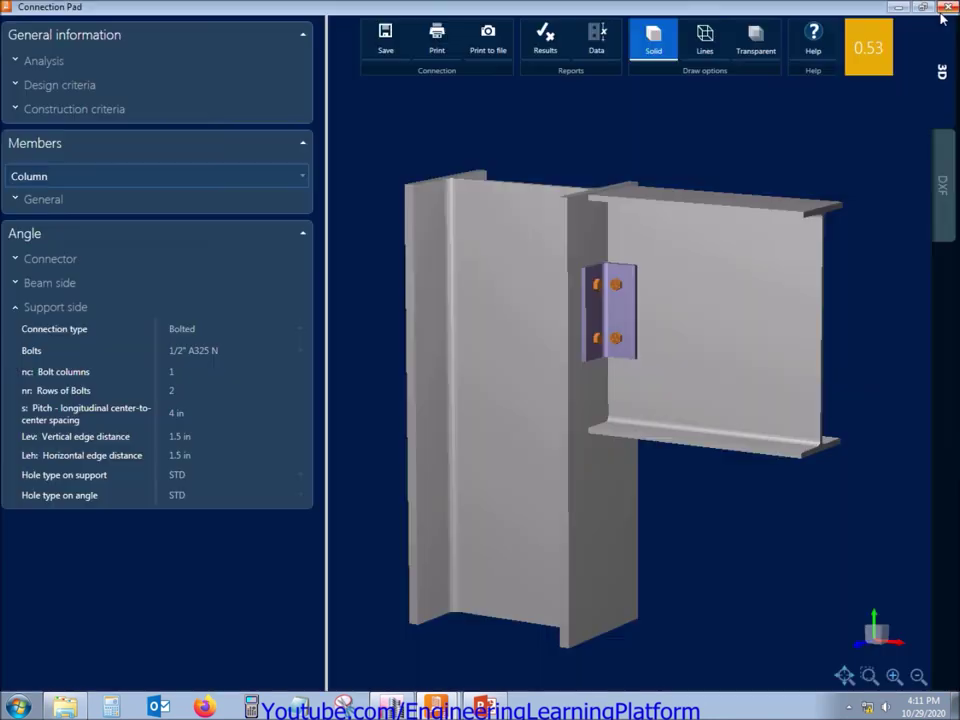
Step: Set the support-side vertical edge distance to 3 in, then change it to 2 in
{"action": "left_click", "coordinate": [199, 436]}
{"action": "type", "text": "3"}
{"action": "key", "text": "Tab"}
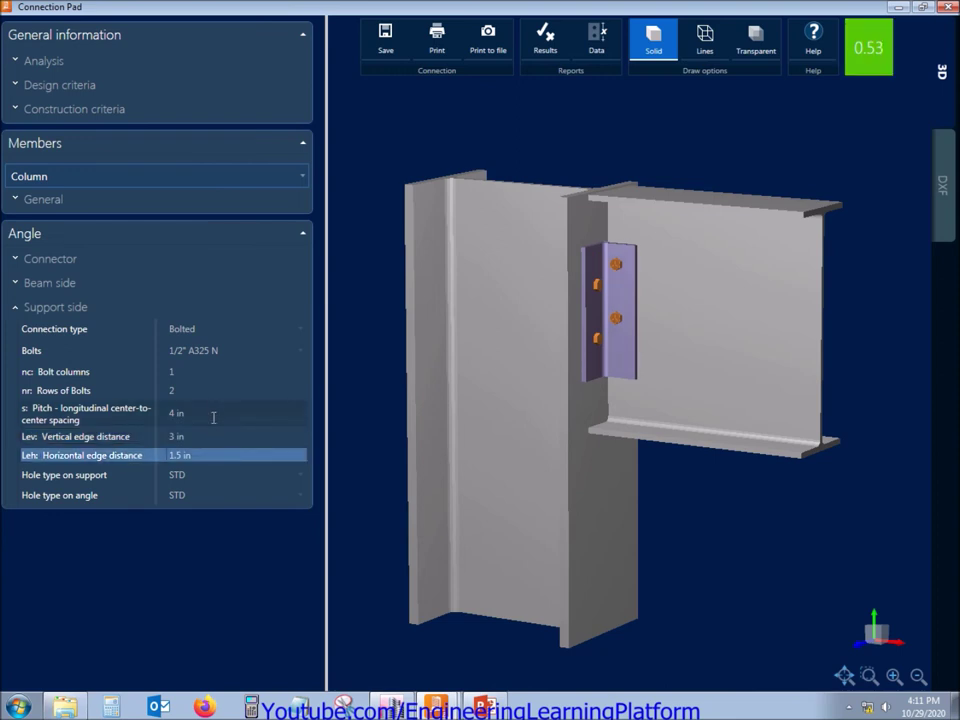
{"action": "left_click", "coordinate": [201, 438]}
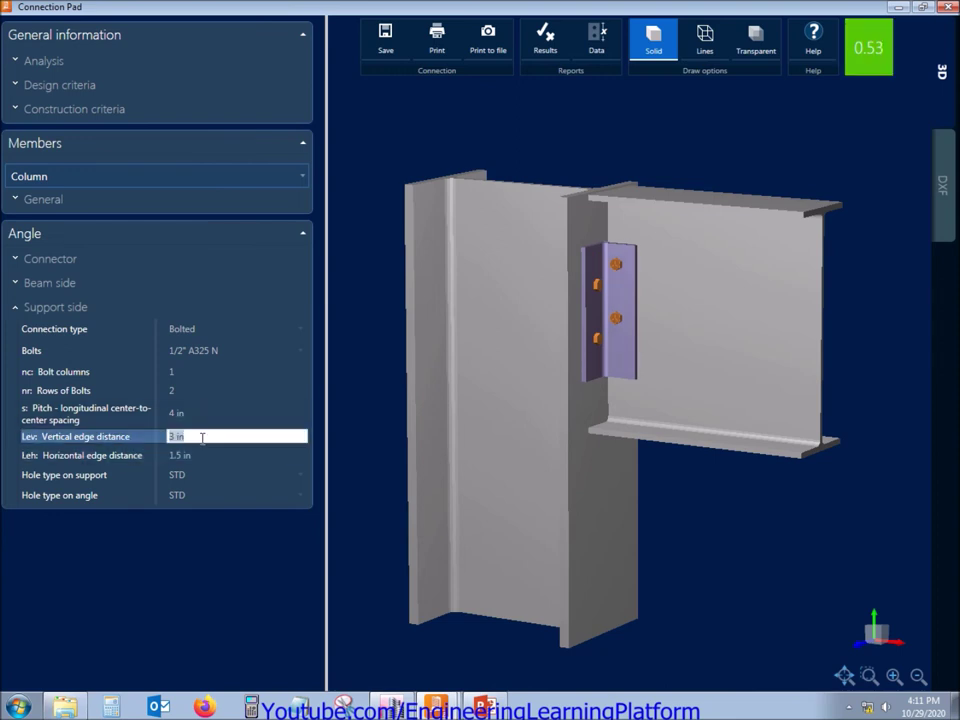
{"action": "type", "text": "2"}
{"action": "key", "text": "Tab"}
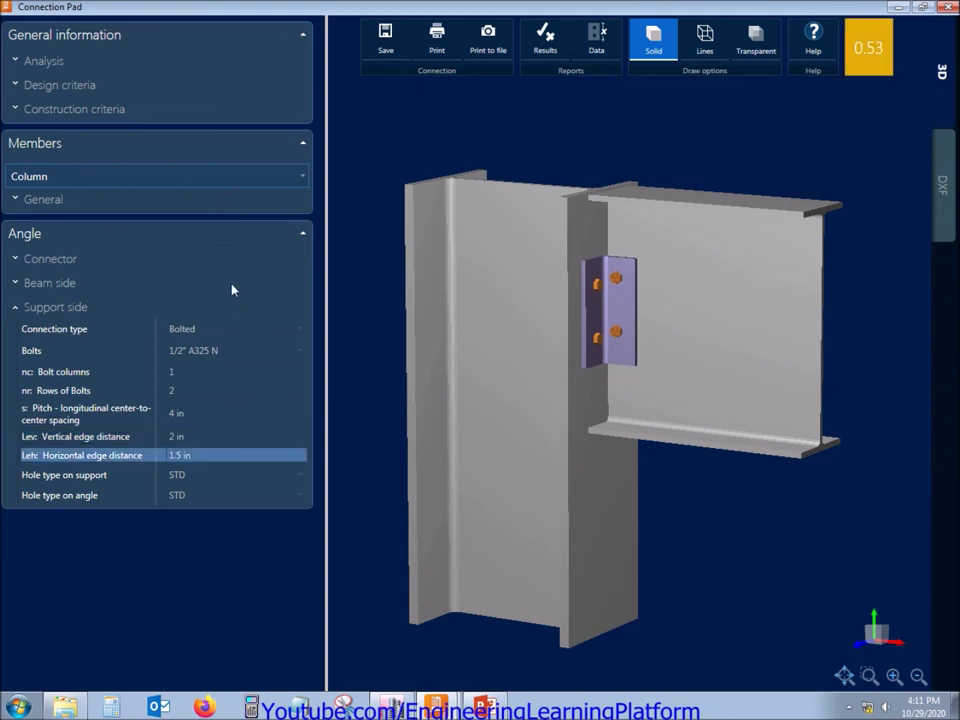
{"action": "left_click", "coordinate": [200, 458]}
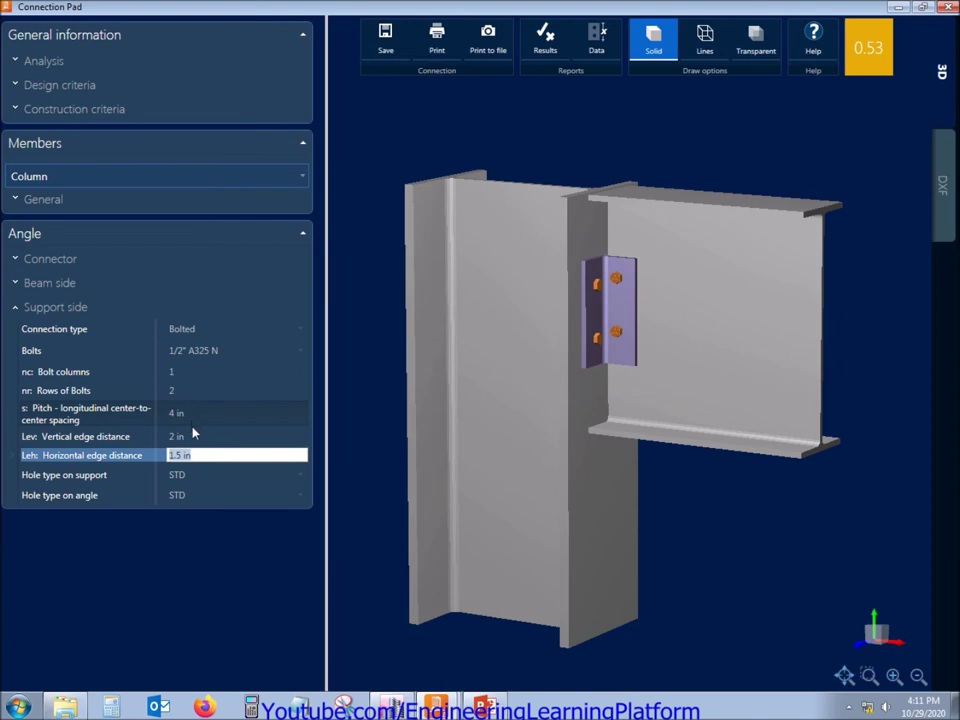
{"action": "left_click", "coordinate": [70, 310]}
Step: Set the beam-side vertical edge distance to 2.5 in
{"action": "left_click", "coordinate": [58, 285]}
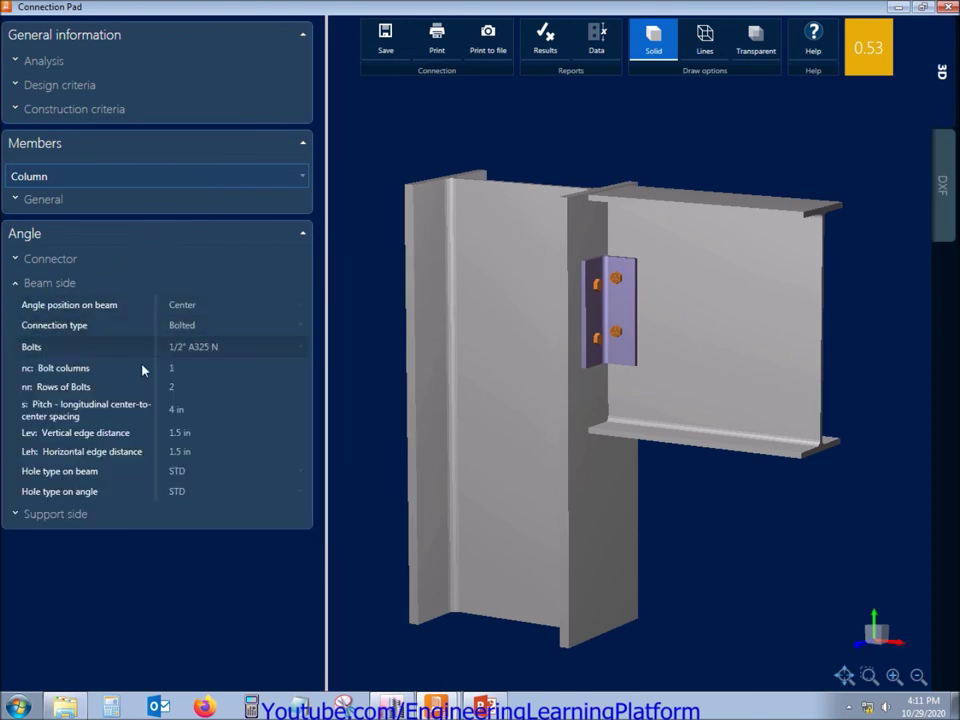
{"action": "left_click", "coordinate": [186, 432]}
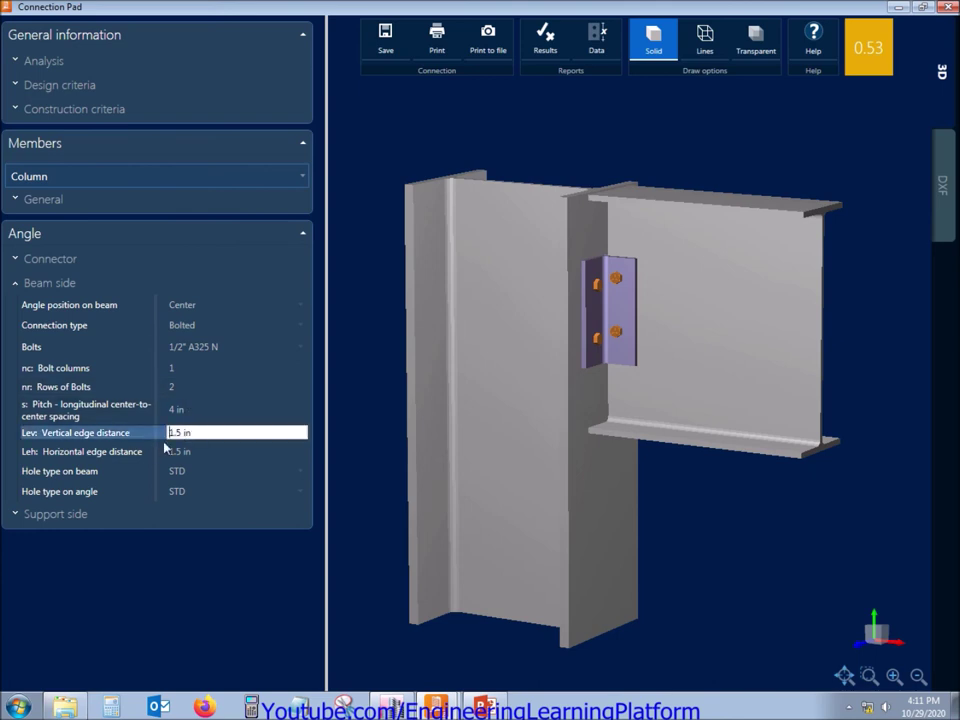
{"action": "triple_click", "coordinate": [206, 433]}
{"action": "type", "text": "2"}
{"action": "key", "text": "Tab"}
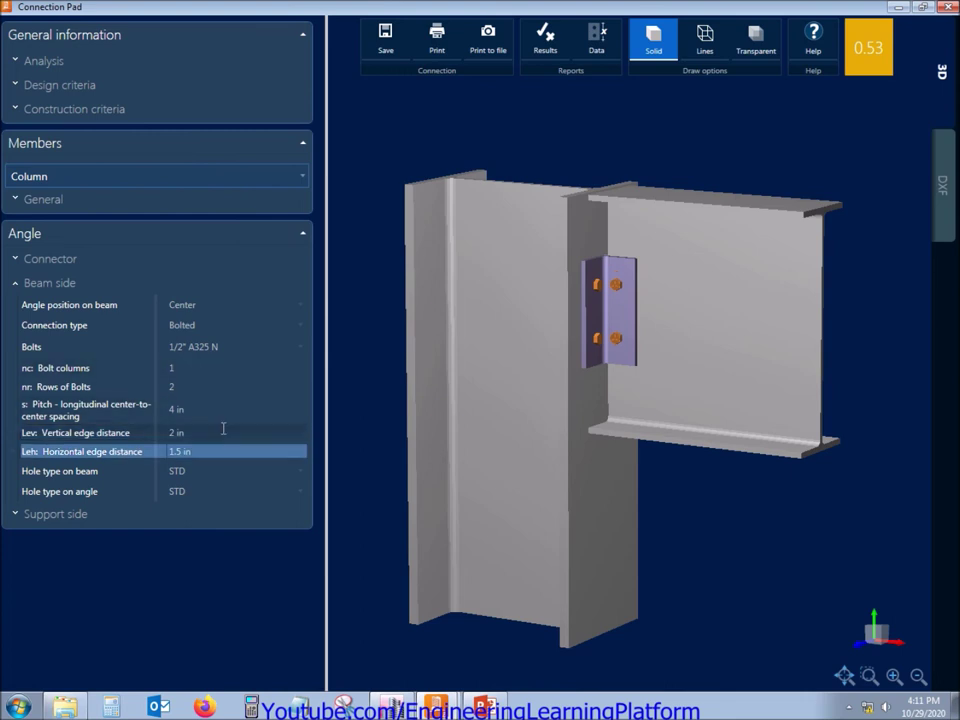
{"action": "triple_click", "coordinate": [222, 430]}
{"action": "type", "text": "2.5"}
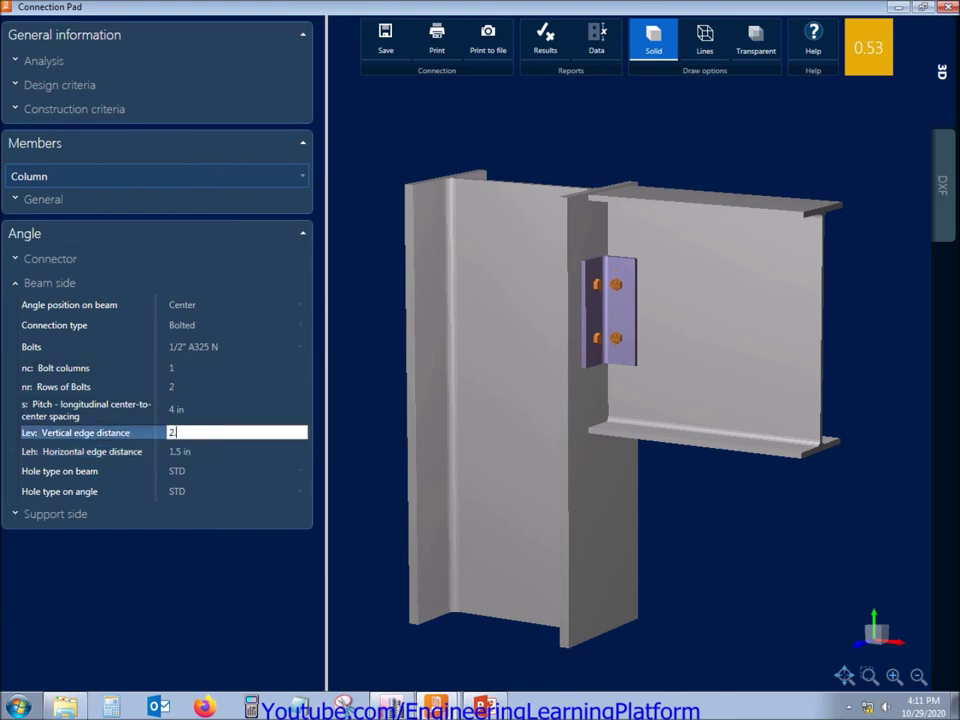
{"action": "key", "text": "Tab"}
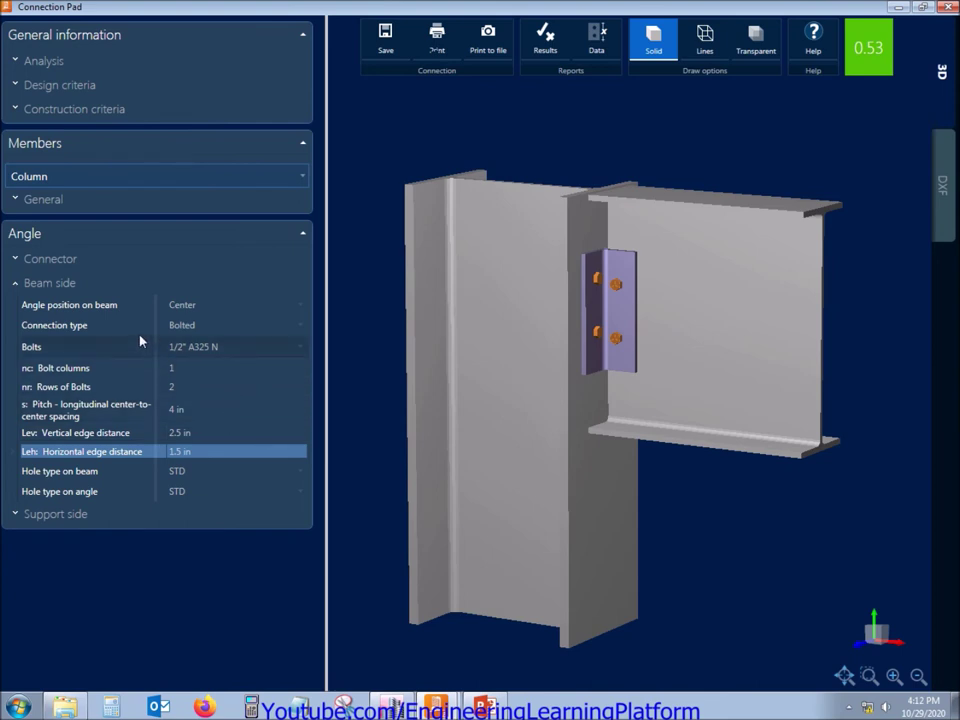
Step: Set the support-side vertical edge distance to 2.5 in and inspect the angles
{"action": "left_click", "coordinate": [60, 286]}
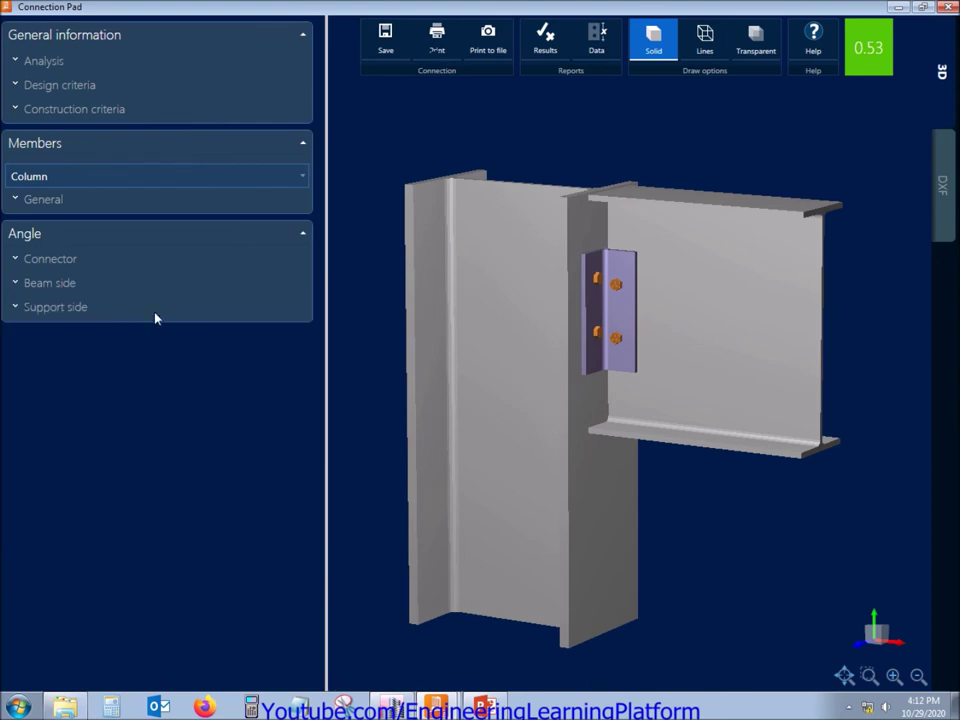
{"action": "left_click", "coordinate": [78, 312]}
{"action": "left_click", "coordinate": [193, 433]}
{"action": "type", "text": "2.5"}
{"action": "key", "text": "Tab"}
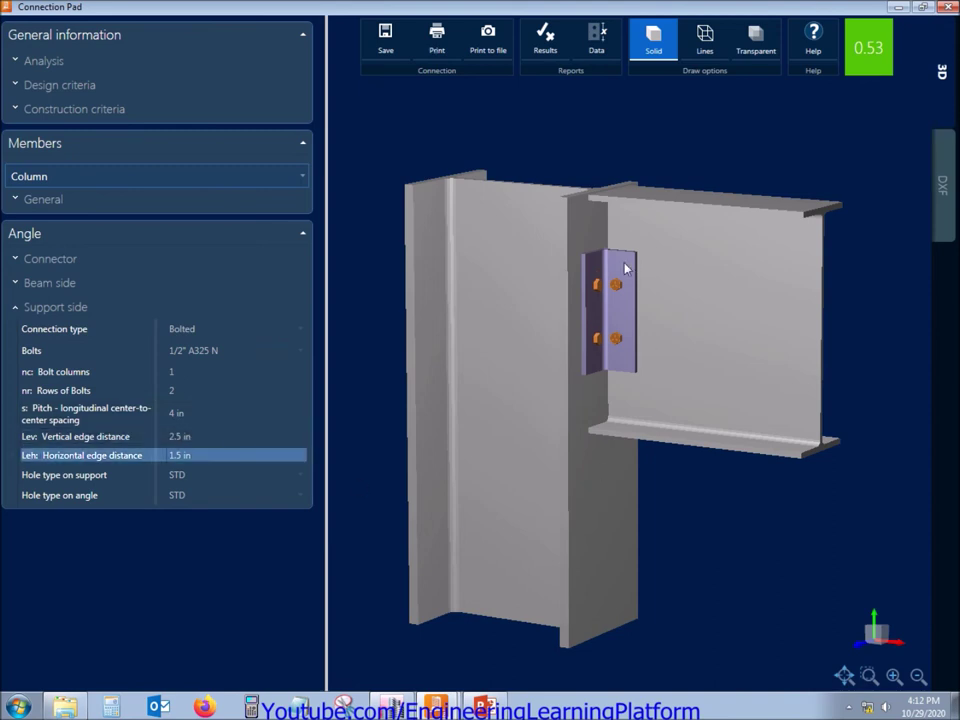
{"action": "mouse_move", "coordinate": [602, 345]}
{"action": "left_mouse_down"}
{"action": "mouse_move", "coordinate": [572, 343]}
{"action": "mouse_move", "coordinate": [615, 347]}
{"action": "left_mouse_up"}
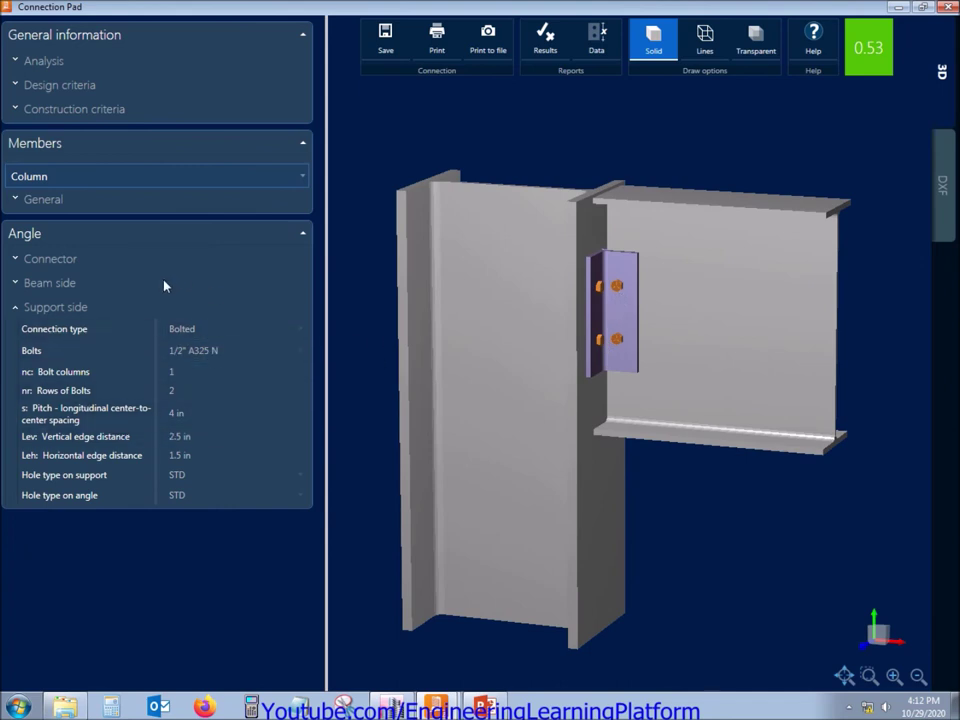
Step: Change the connector angle section to L 4X4X1_4 and view the larger angles
{"action": "left_click", "coordinate": [57, 306]}
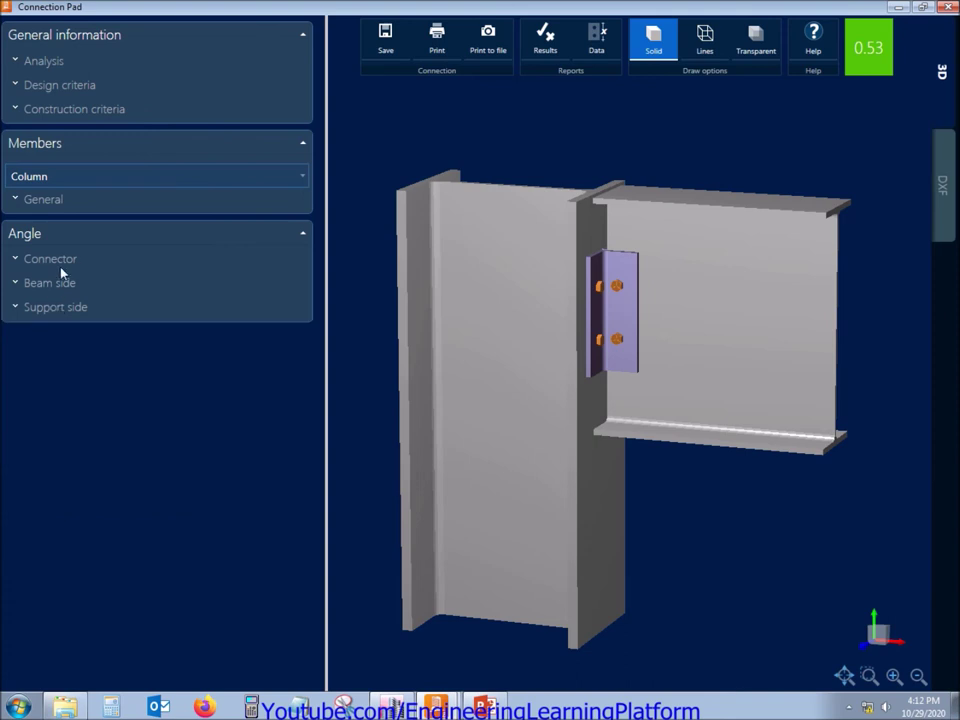
{"action": "left_click", "coordinate": [70, 262]}
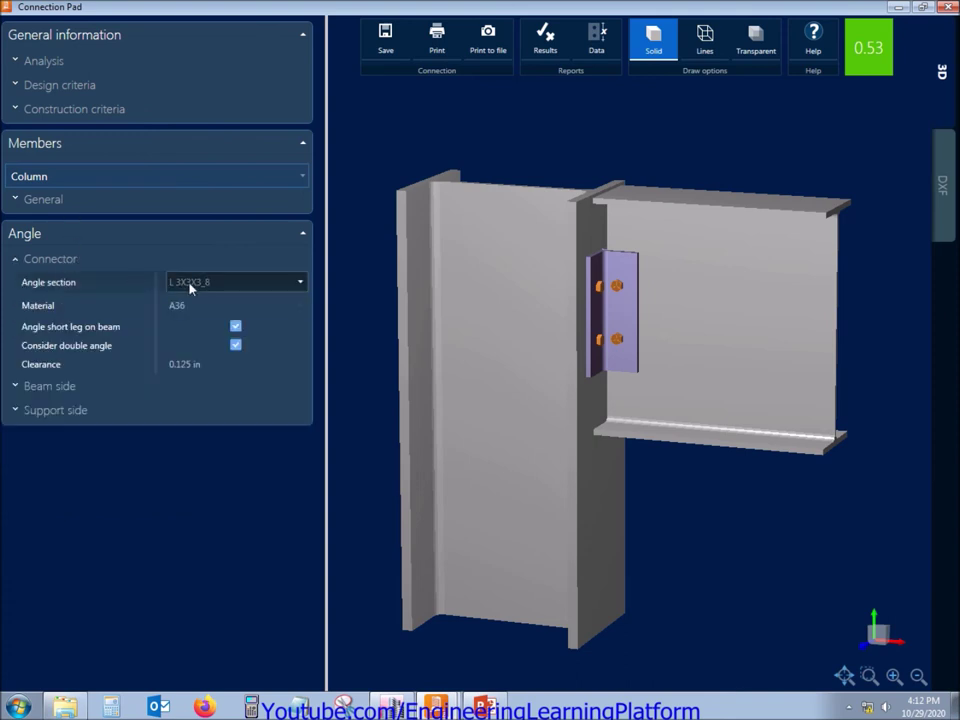
{"action": "left_click", "coordinate": [184, 282]}
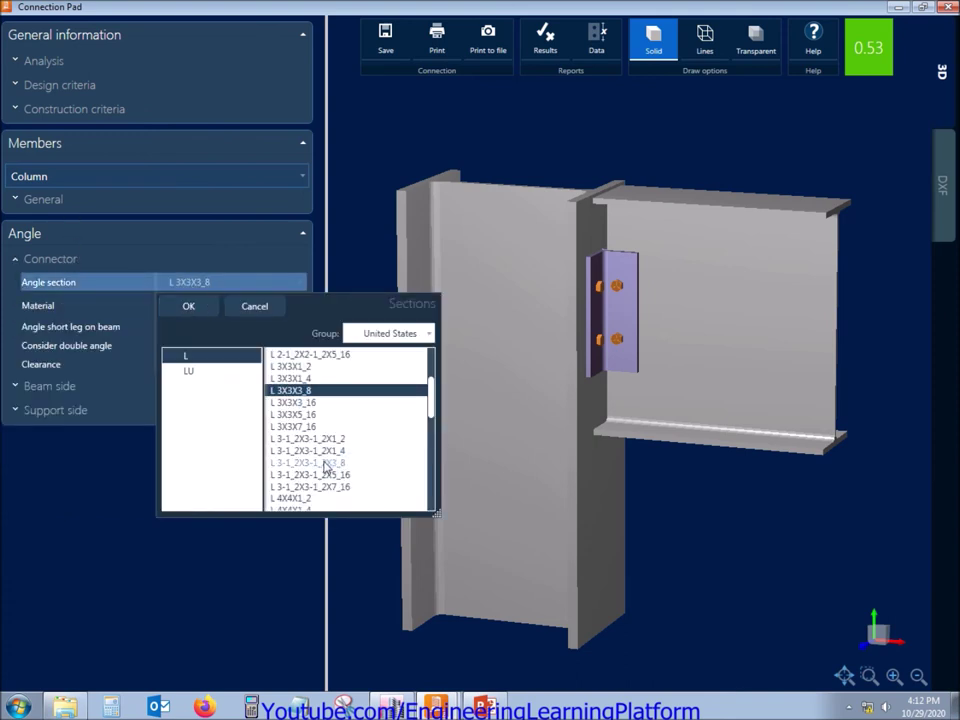
{"action": "scroll", "coordinate": [317, 490], "scroll_direction": "down", "scroll_amount": 2}
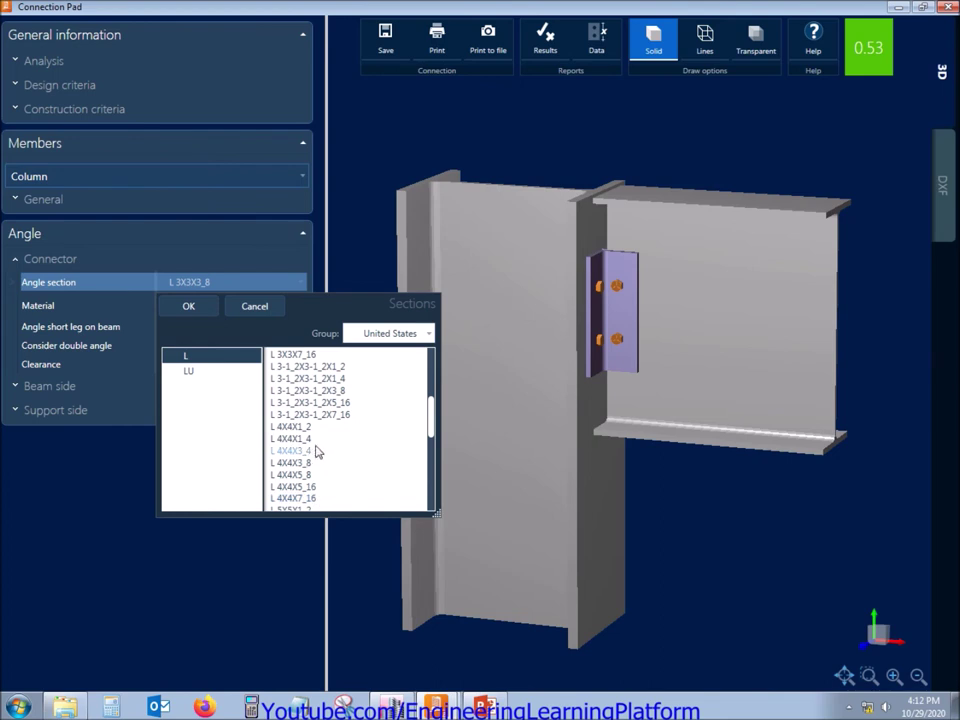
{"action": "left_click", "coordinate": [318, 439]}
{"action": "left_click", "coordinate": [189, 307]}
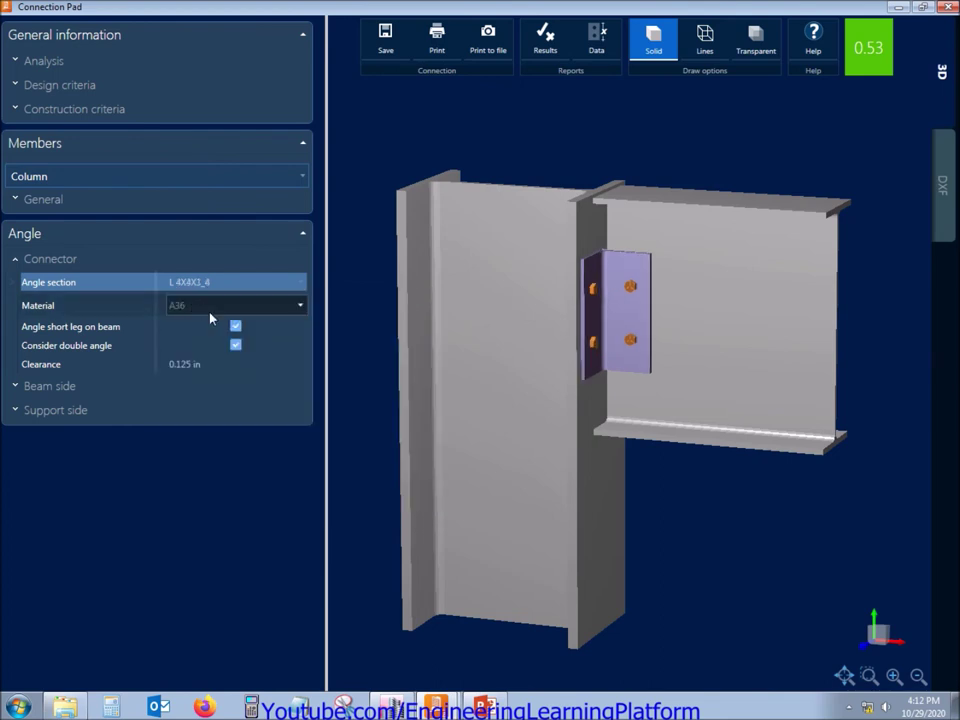
{"action": "left_click_drag", "start_coordinate": [520, 372], "coordinate": [545, 366]}
Step: Browse the angle section list, including the LU family, and keep L 4X4X1_4
{"action": "left_click", "coordinate": [210, 286]}
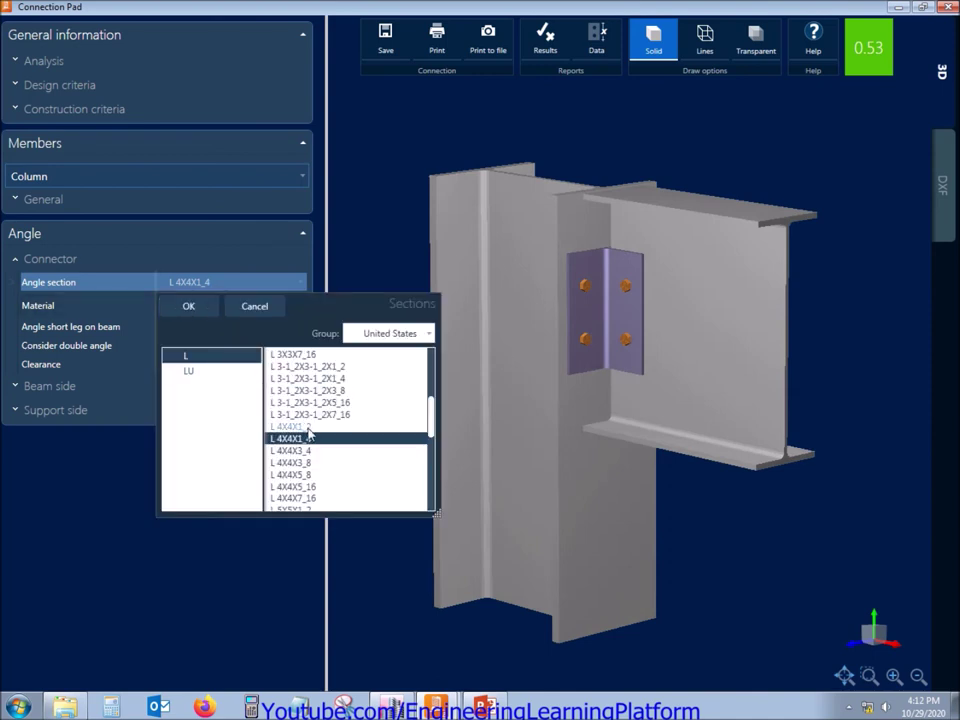
{"action": "scroll", "coordinate": [314, 424], "scroll_direction": "up", "scroll_amount": 1}
{"action": "scroll", "coordinate": [314, 424], "scroll_direction": "up", "scroll_amount": 4}
{"action": "scroll", "coordinate": [312, 407], "scroll_direction": "down", "scroll_amount": 9}
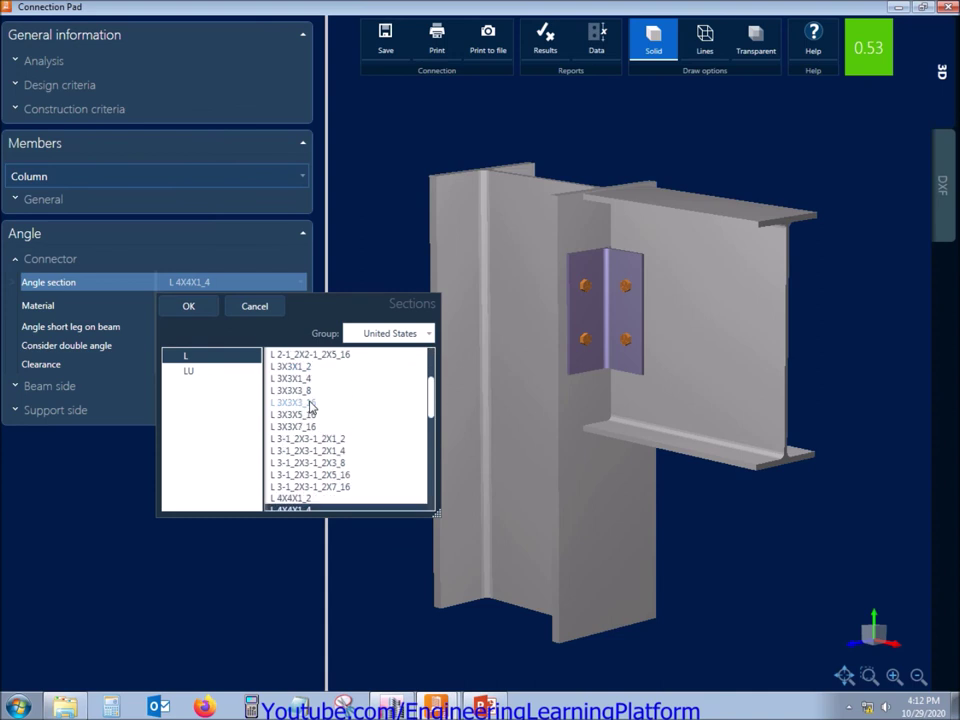
{"action": "scroll", "coordinate": [324, 436], "scroll_direction": "down", "scroll_amount": 2}
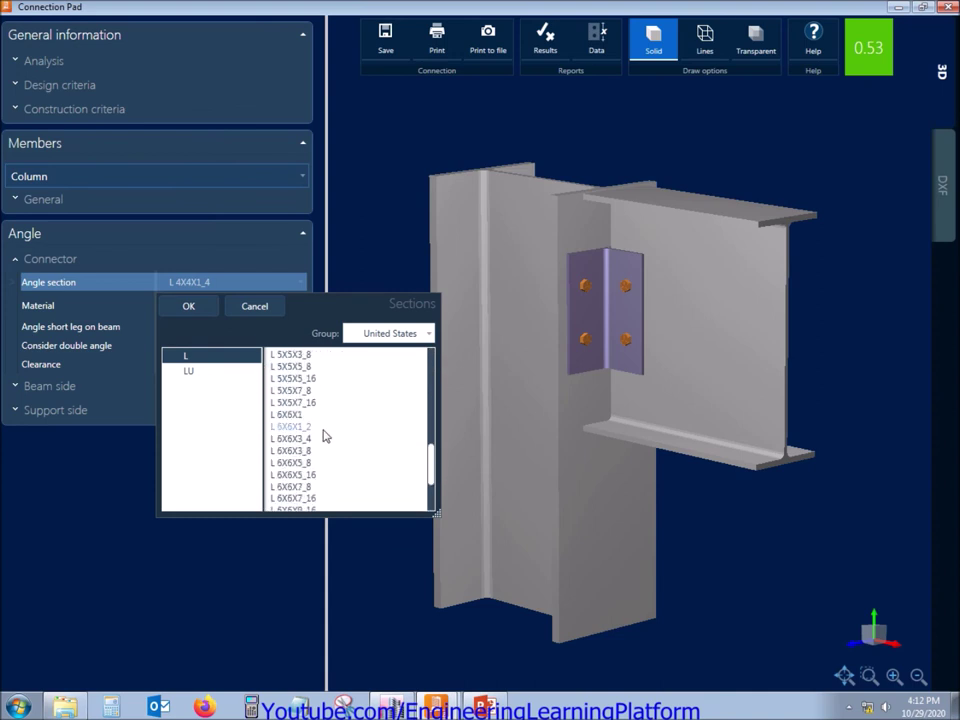
{"action": "scroll", "coordinate": [324, 436], "scroll_direction": "down", "scroll_amount": 2}
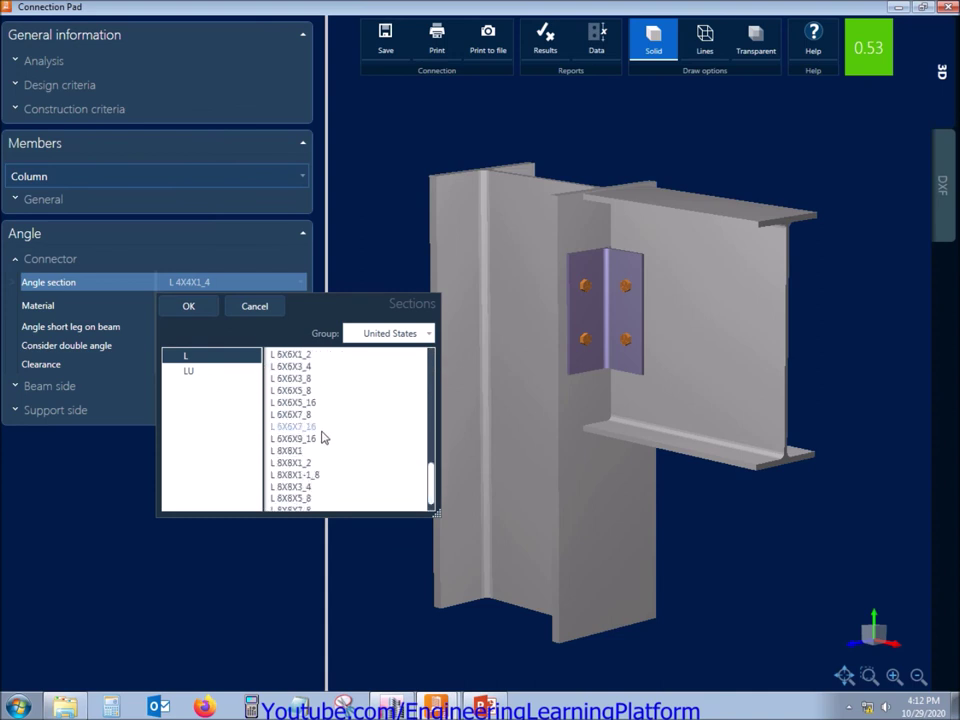
{"action": "scroll", "coordinate": [324, 436], "scroll_direction": "down", "scroll_amount": 1}
{"action": "scroll", "coordinate": [324, 436], "scroll_direction": "up", "scroll_amount": 1}
{"action": "scroll", "coordinate": [324, 436], "scroll_direction": "up", "scroll_amount": 10}
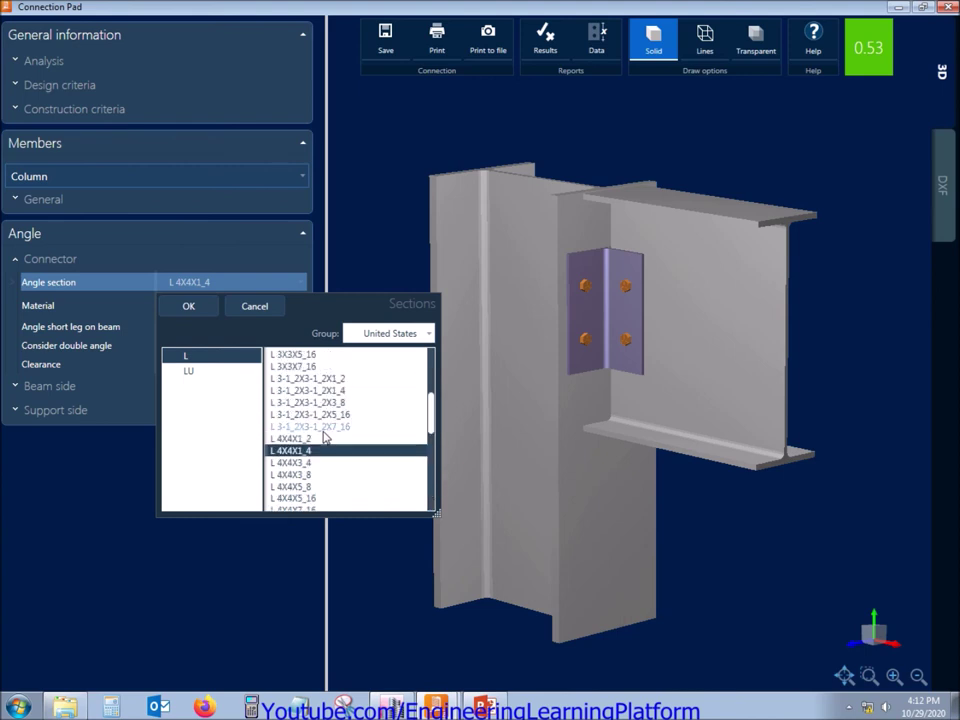
{"action": "scroll", "coordinate": [324, 436], "scroll_direction": "up", "scroll_amount": 5}
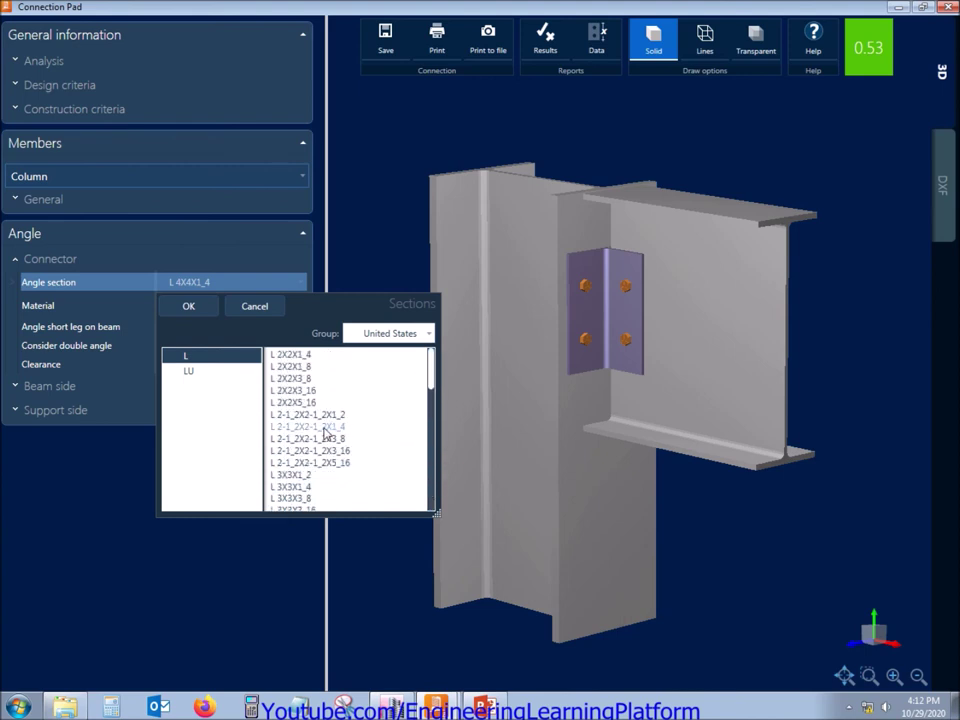
{"action": "left_click", "coordinate": [190, 371]}
{"action": "left_click", "coordinate": [188, 357]}
{"action": "left_click", "coordinate": [189, 308]}
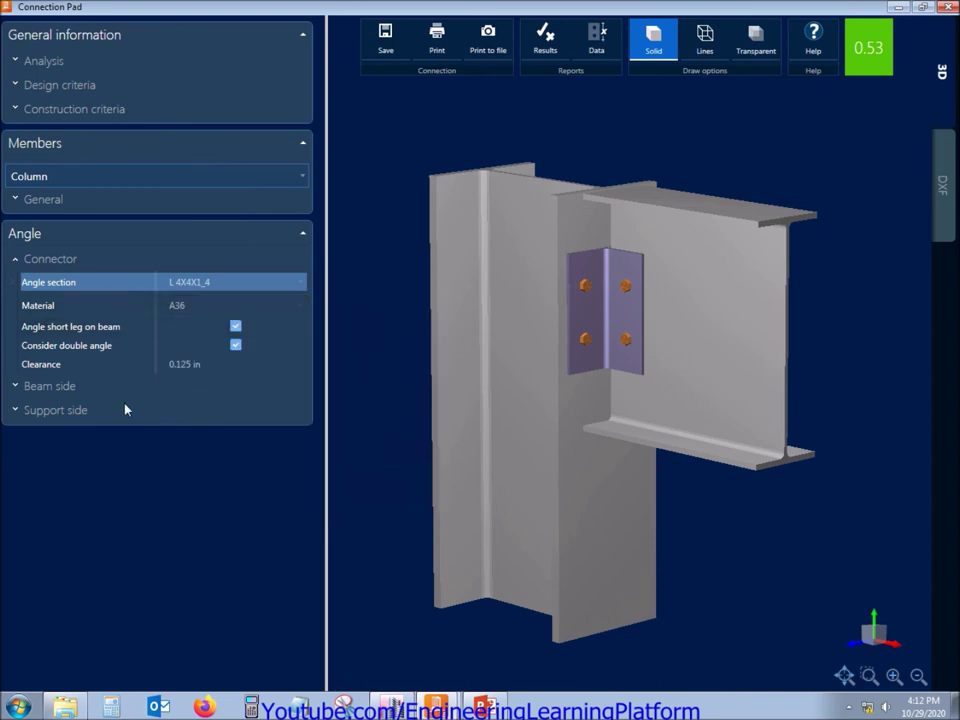
Step: Bring up the beam-side bolt settings of the angles
{"action": "left_click", "coordinate": [44, 260]}
{"action": "left_click", "coordinate": [55, 283]}
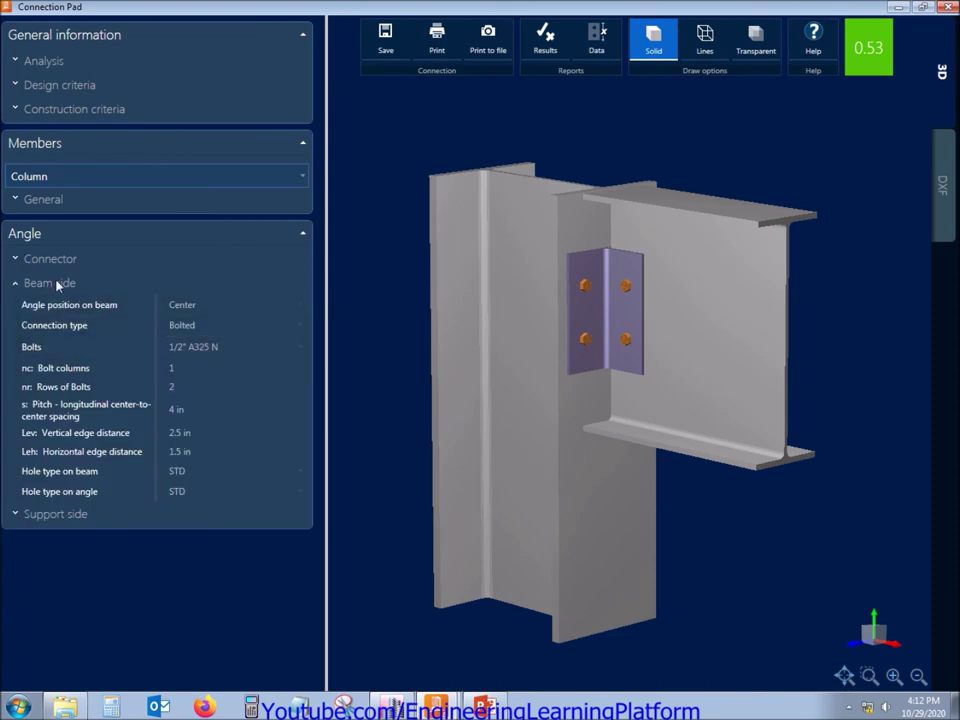
{"action": "left_click", "coordinate": [88, 284]}
Step: Review joint 1's design report showing the 0.53 strength ratio
{"action": "left_click", "coordinate": [560, 48]}
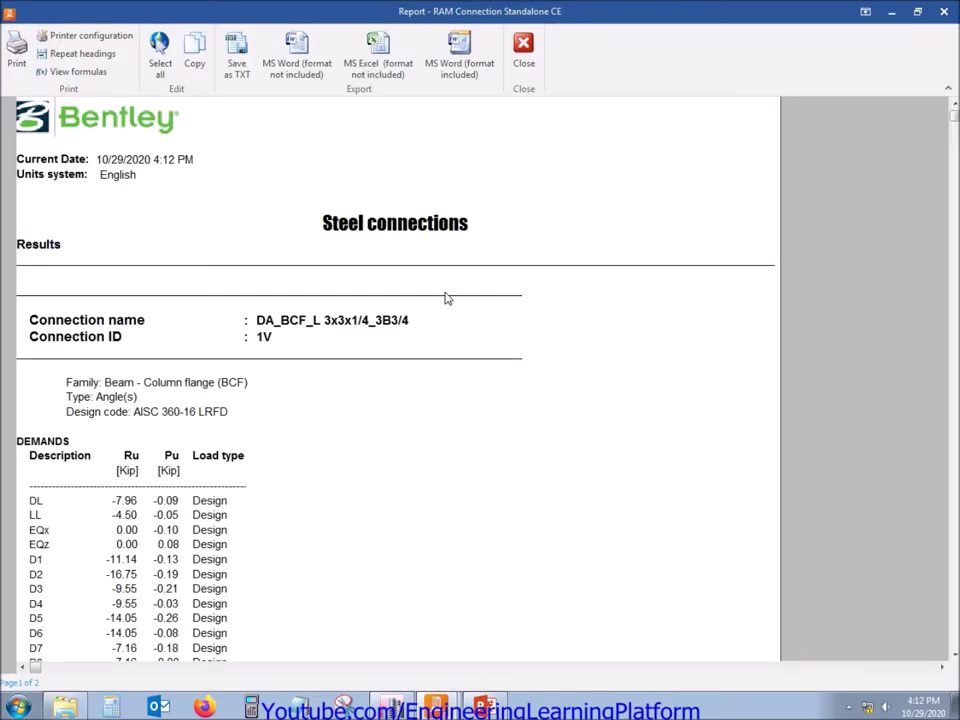
{"action": "scroll", "coordinate": [446, 298], "scroll_direction": "down", "scroll_amount": 10}
{"action": "scroll", "coordinate": [446, 298], "scroll_direction": "down", "scroll_amount": 8}
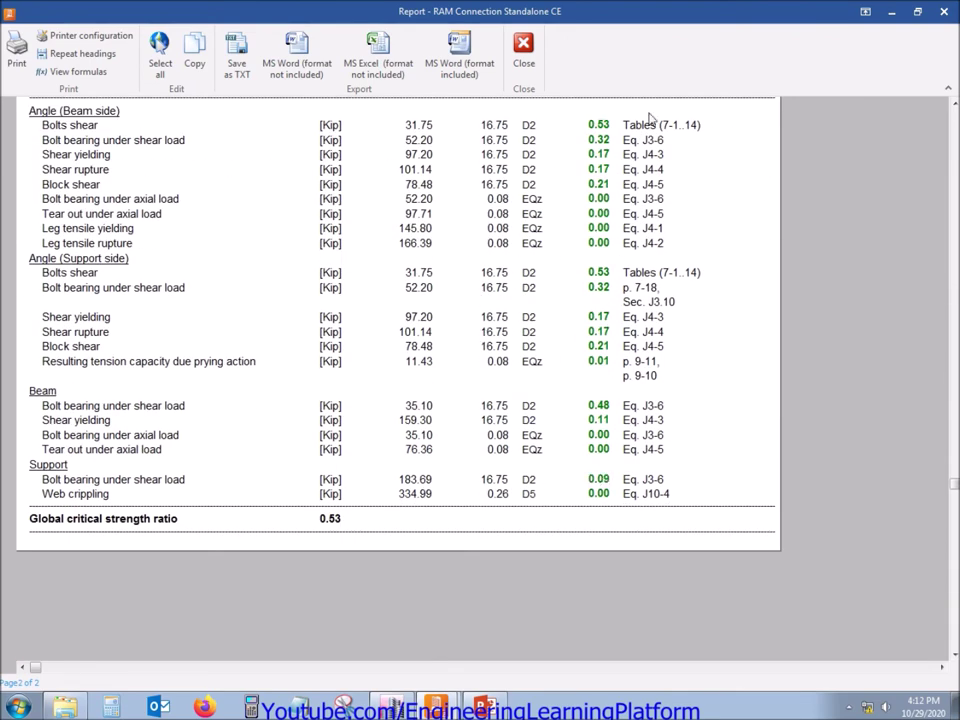
{"action": "left_click", "coordinate": [523, 50]}
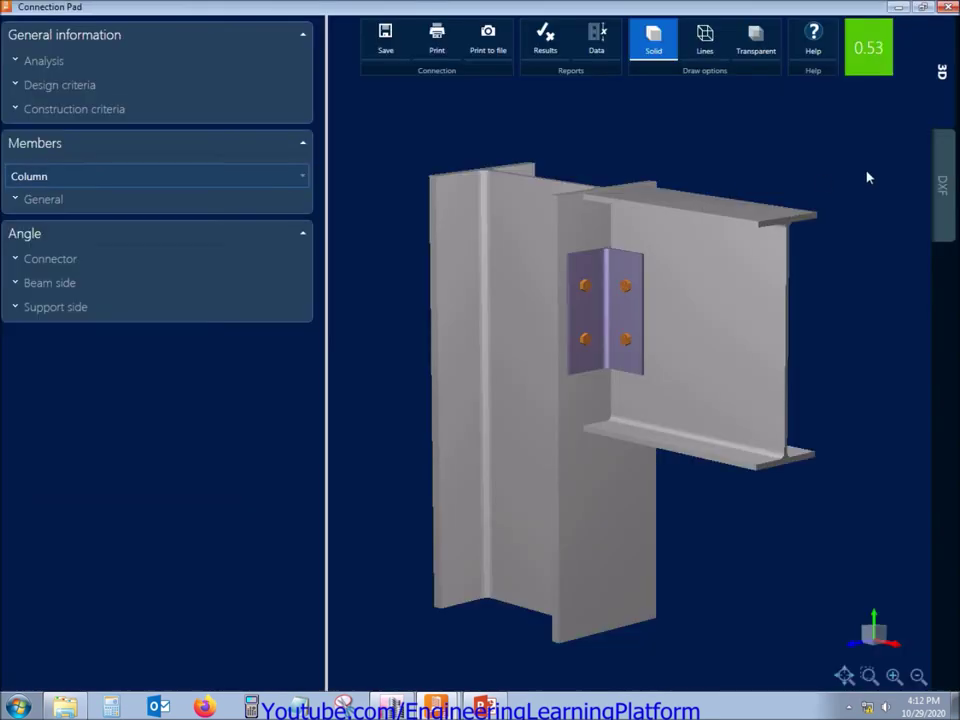
Step: View the connection's DXF drawings, then close Connection Pad saving the changes
{"action": "left_click", "coordinate": [943, 185]}
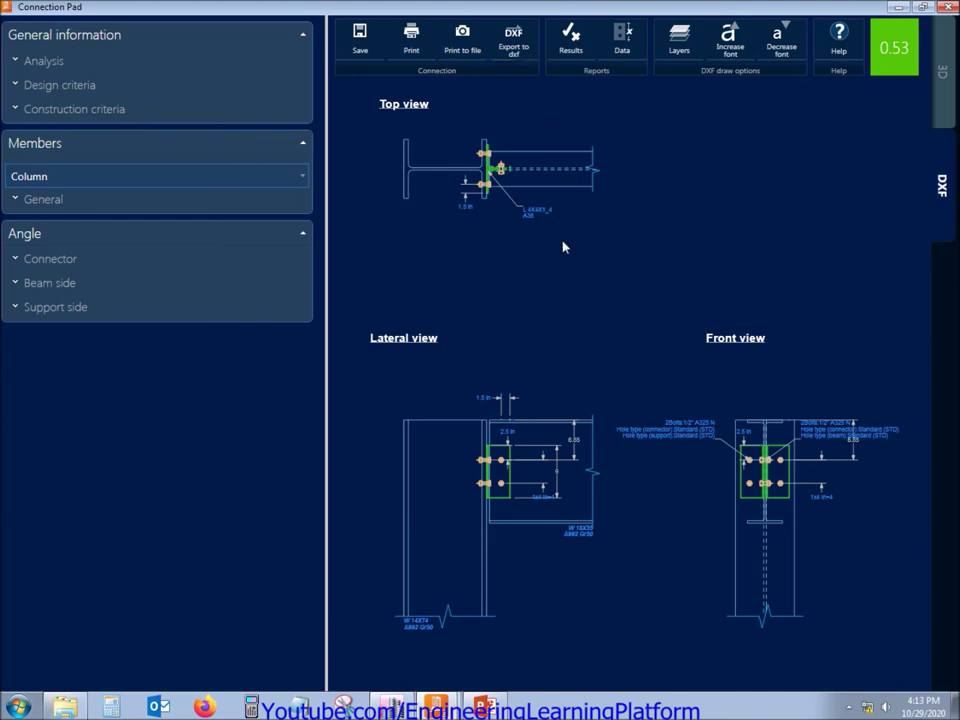
{"action": "left_click", "coordinate": [947, 9]}
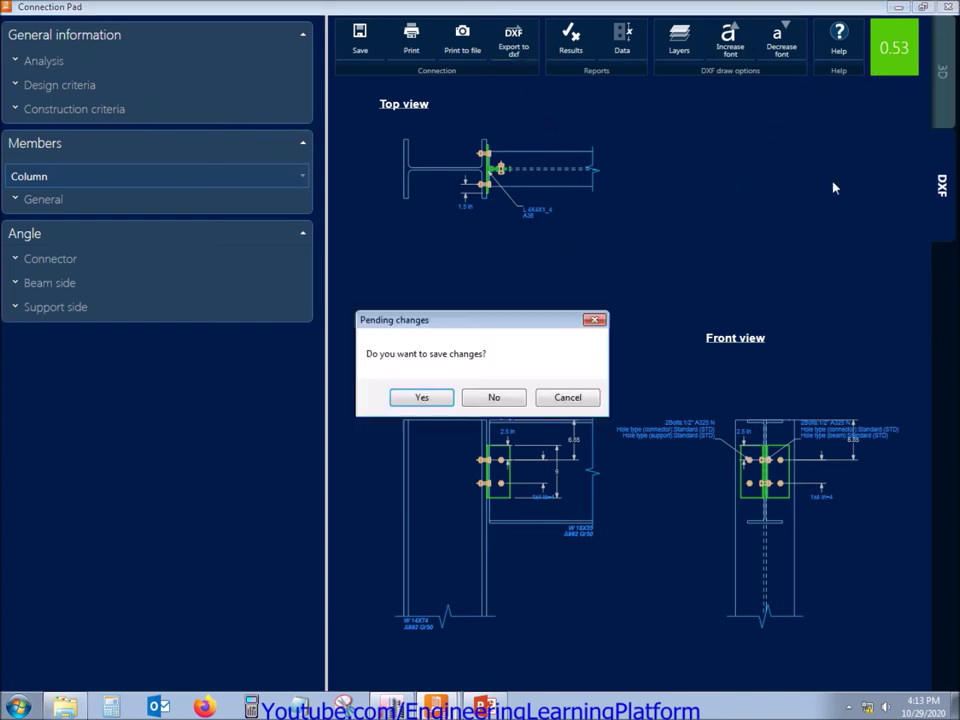
{"action": "left_click", "coordinate": [436, 399]}
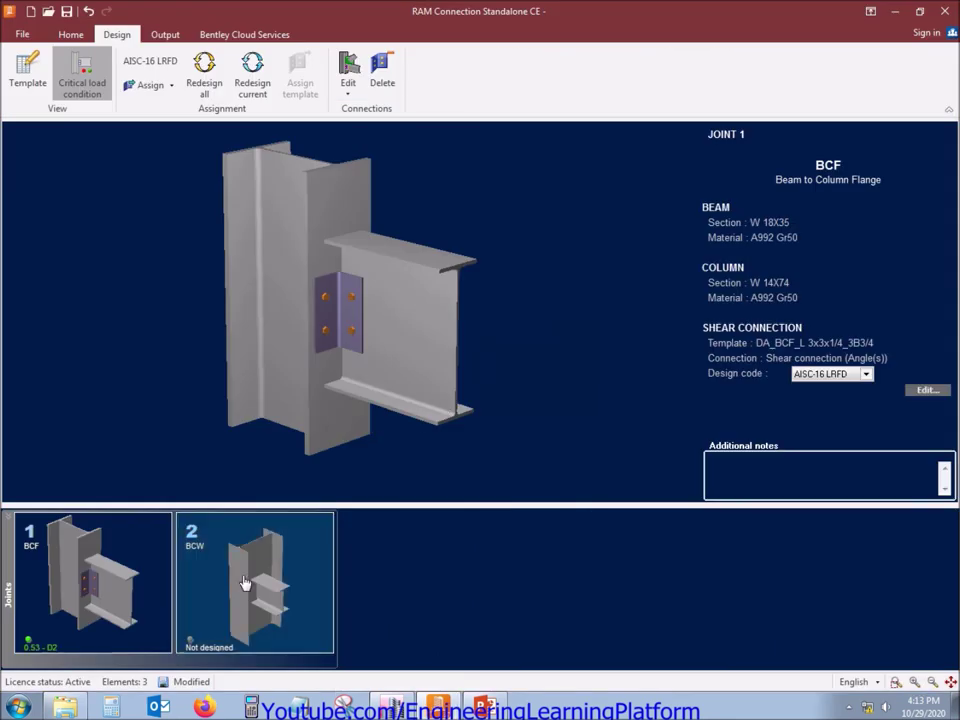
Step: Assign Basic DA Weld support Weld beam to joint 2, giving DA_BCW_L 3x3x1/4_6E70XX at 0.22
{"action": "left_click", "coordinate": [250, 638]}
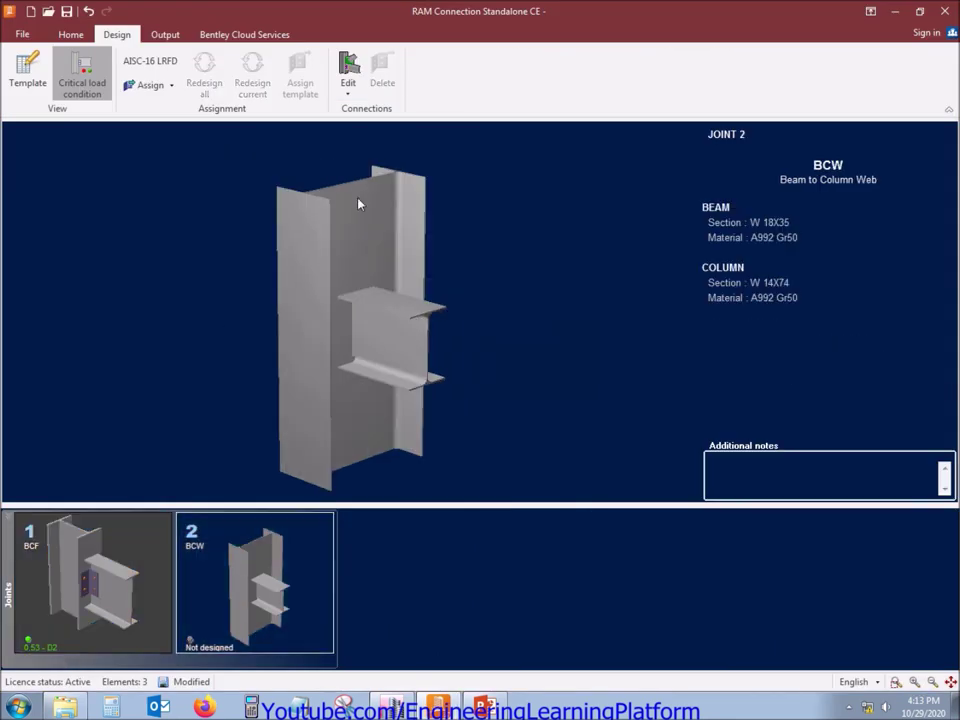
{"action": "left_click", "coordinate": [150, 85]}
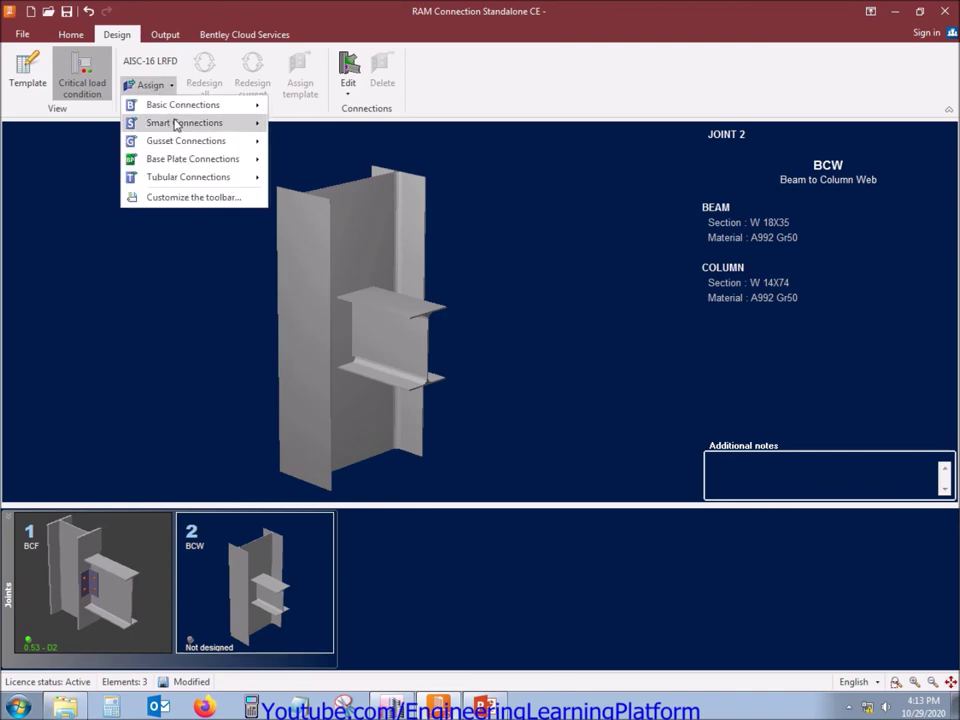
{"action": "mouse_move", "coordinate": [175, 123]}
{"action": "mouse_move", "coordinate": [216, 106]}
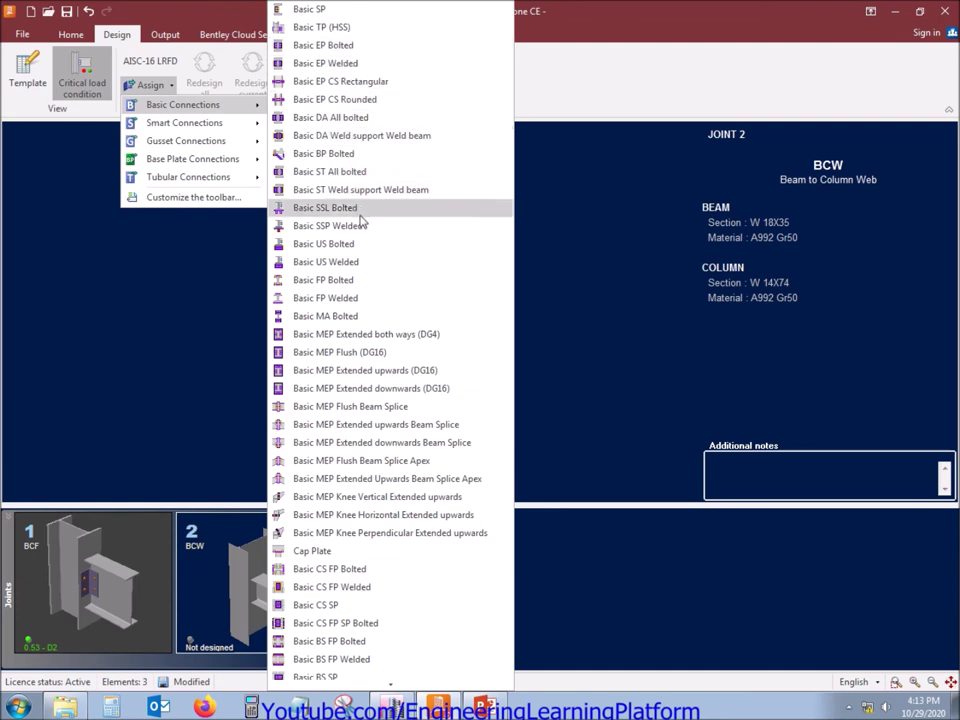
{"action": "left_click", "coordinate": [390, 144]}
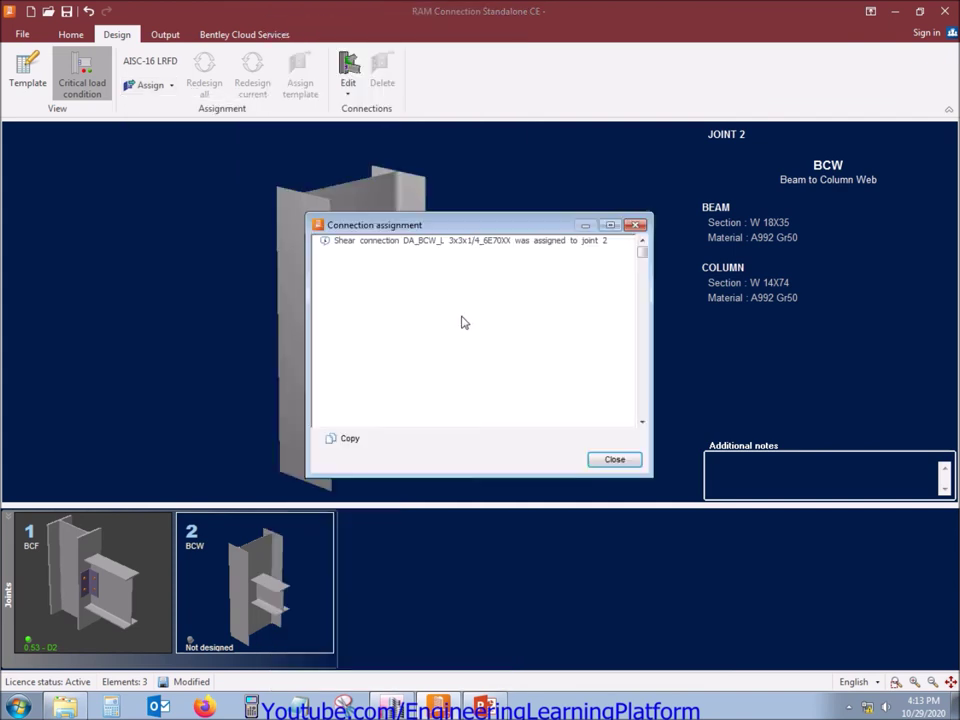
{"action": "left_click", "coordinate": [614, 460]}
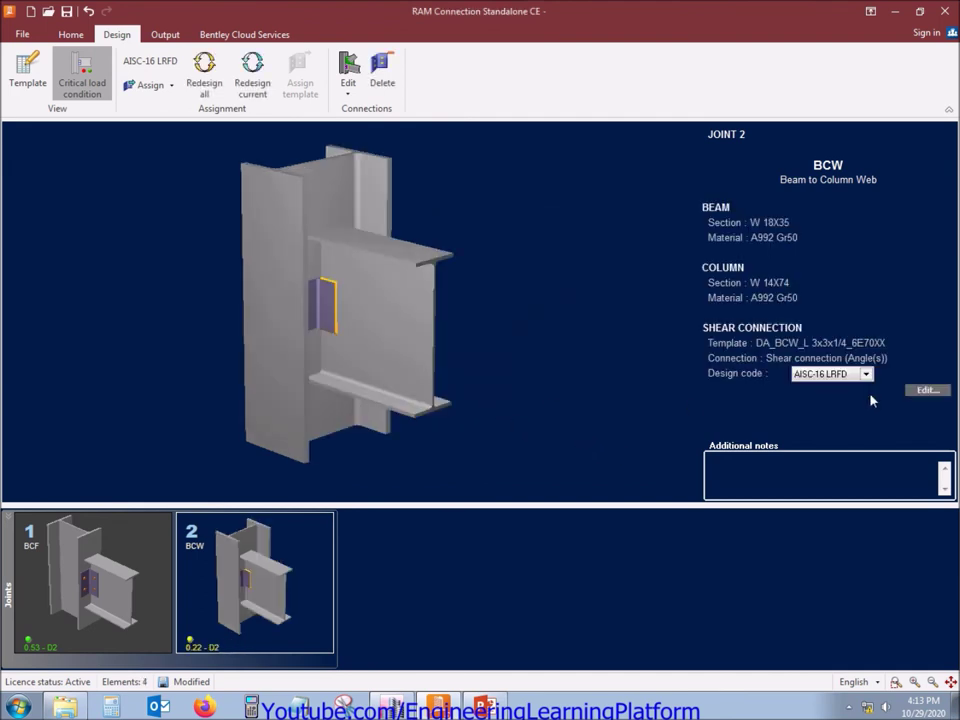
{"action": "left_click", "coordinate": [925, 390]}
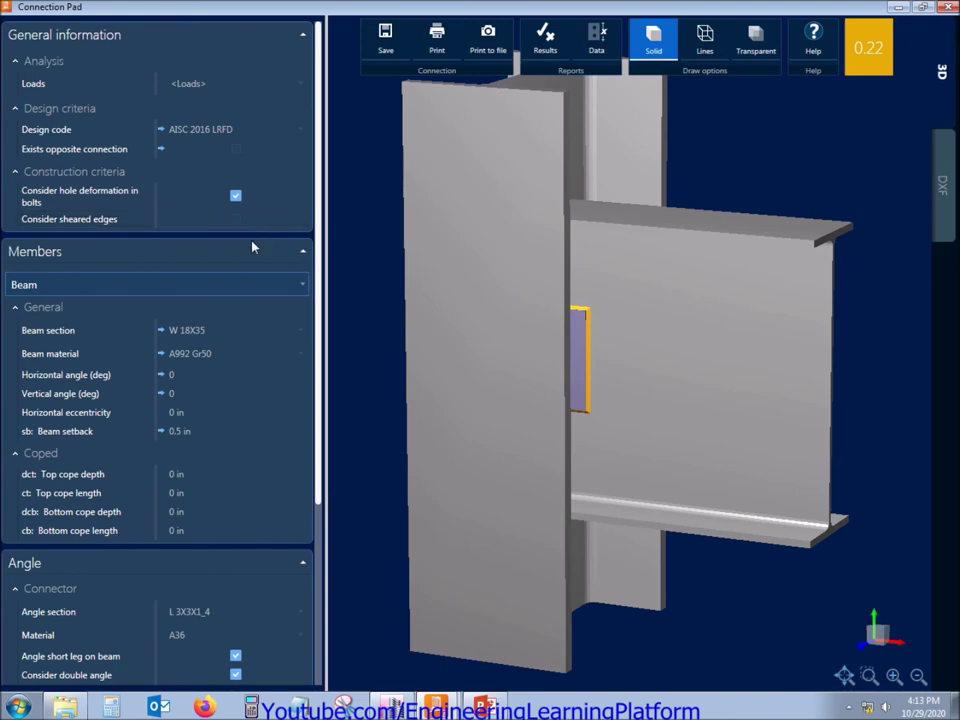
Step: Check joint 2's report, where the 6 in angle length fails the minimum
{"action": "left_click", "coordinate": [545, 40]}
{"action": "scroll", "coordinate": [281, 384], "scroll_direction": "down", "scroll_amount": 10}
{"action": "left_click", "coordinate": [584, 288]}
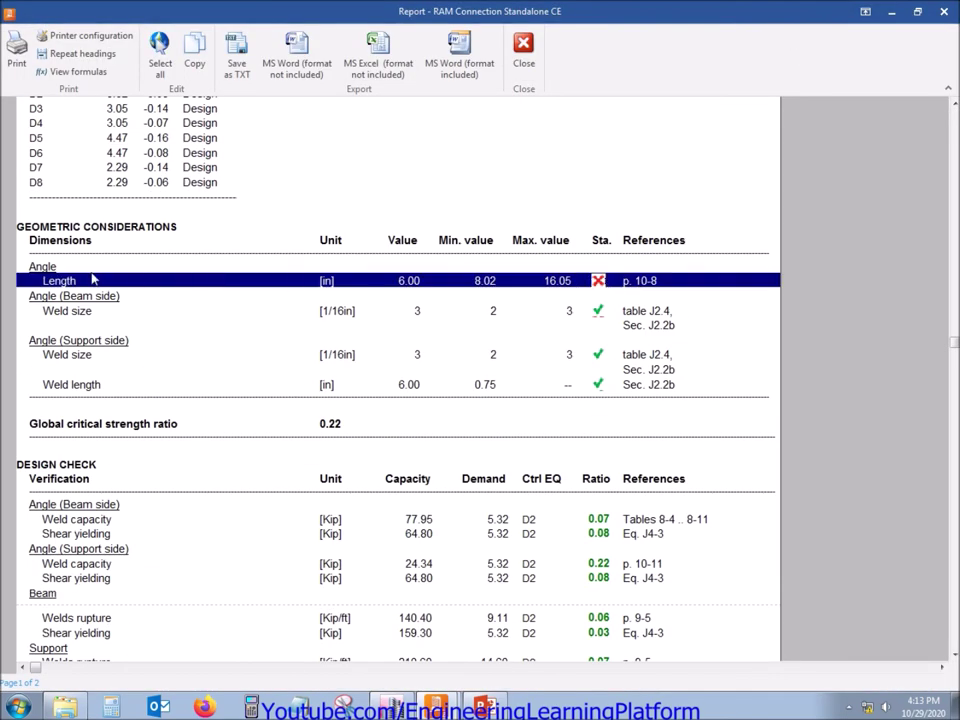
{"action": "left_click", "coordinate": [523, 52]}
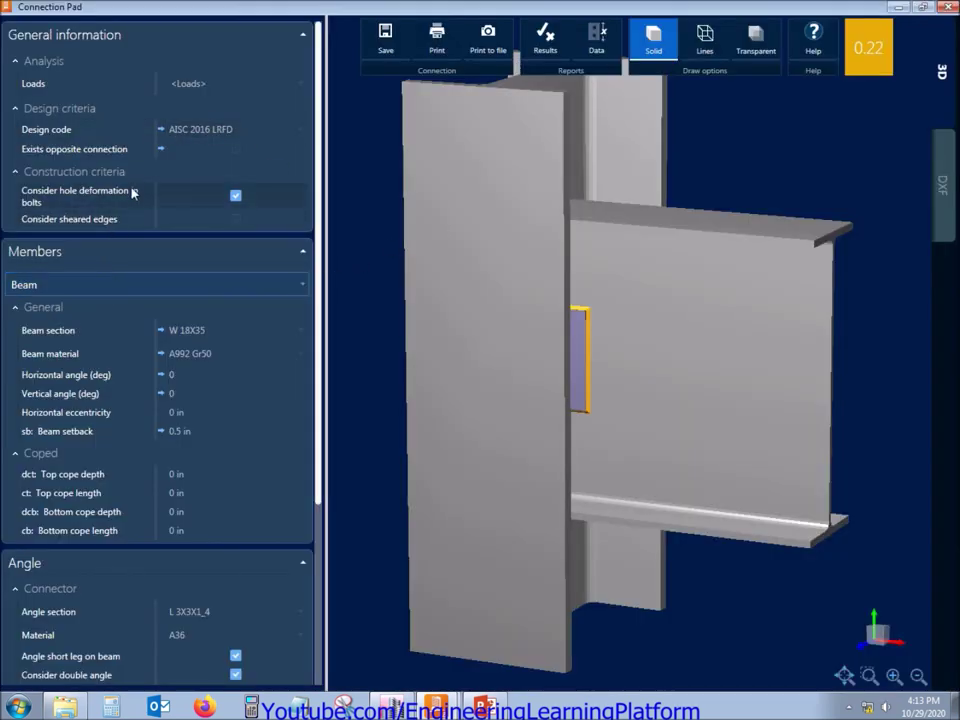
Step: Make the W 14X74 column a column end, then collapse the beam's Coped and General groups
{"action": "left_click", "coordinate": [125, 289]}
{"action": "left_click", "coordinate": [113, 318]}
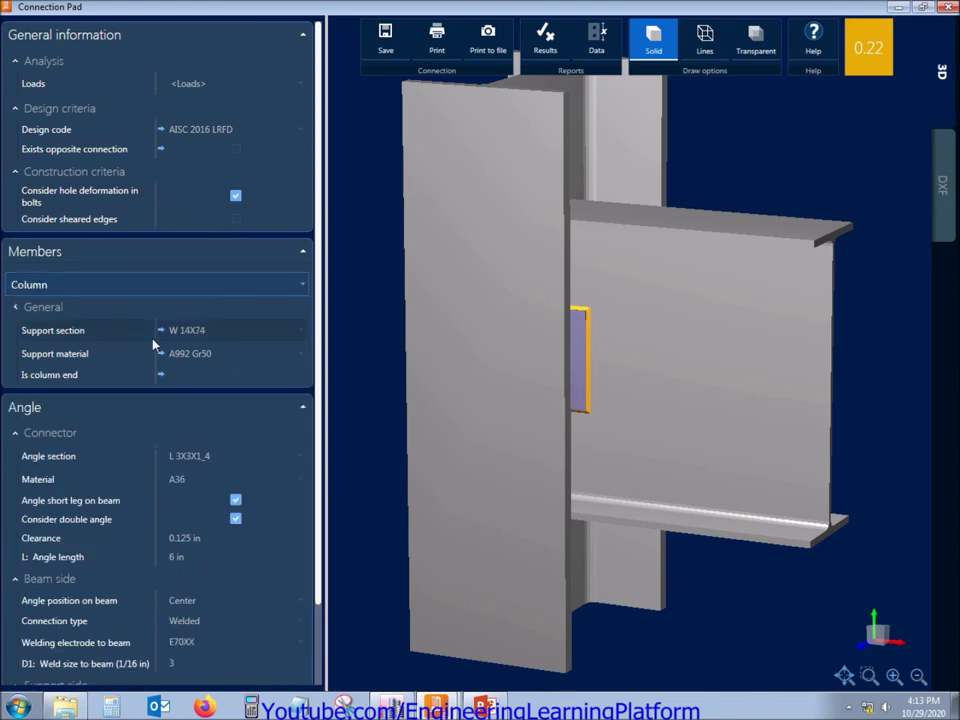
{"action": "left_click", "coordinate": [236, 376]}
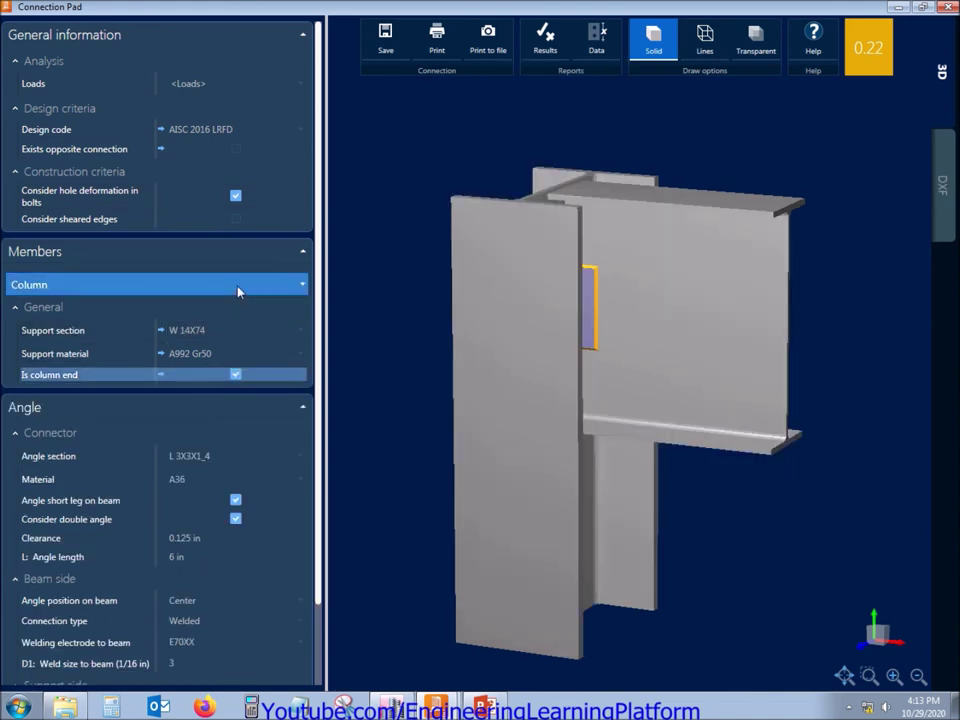
{"action": "key", "text": "Up"}
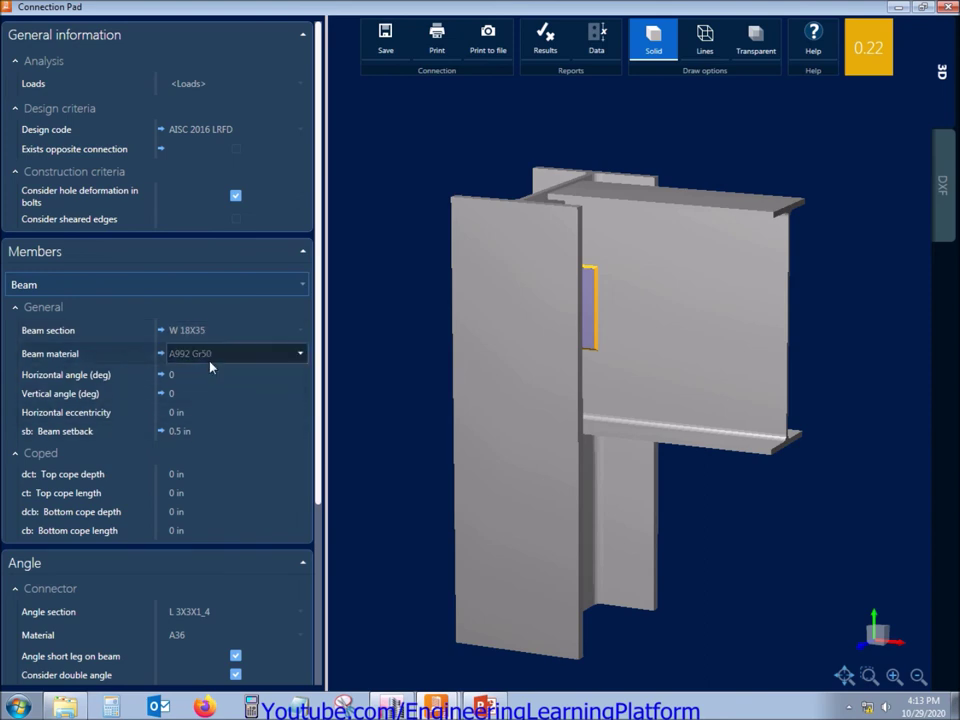
{"action": "scroll", "coordinate": [321, 360], "scroll_direction": "down", "scroll_amount": 4}
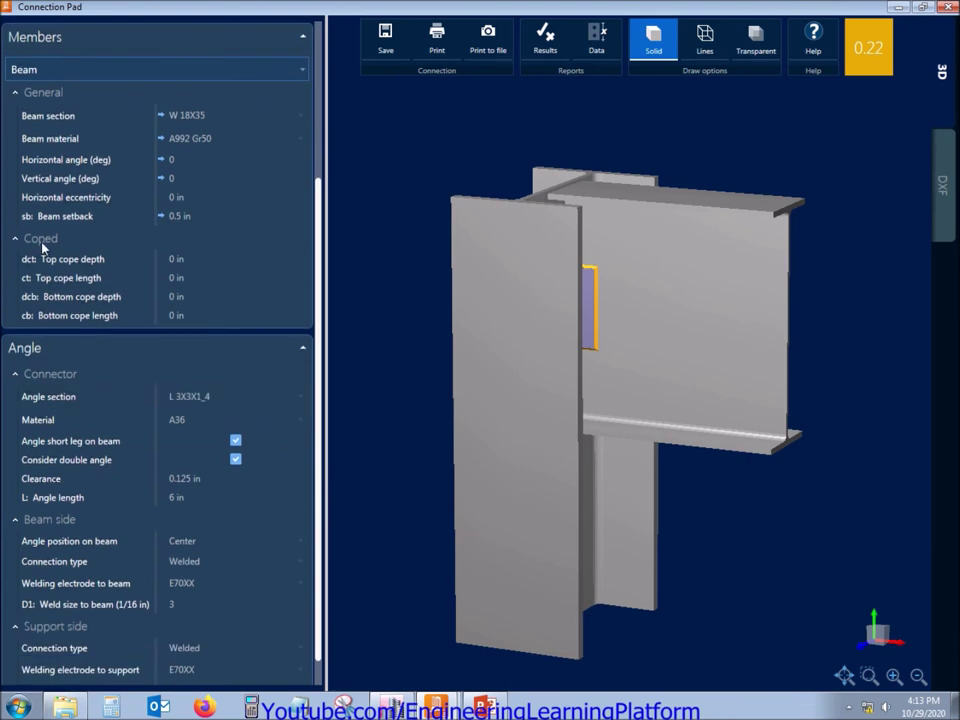
{"action": "left_click", "coordinate": [32, 238]}
{"action": "left_click", "coordinate": [43, 143]}
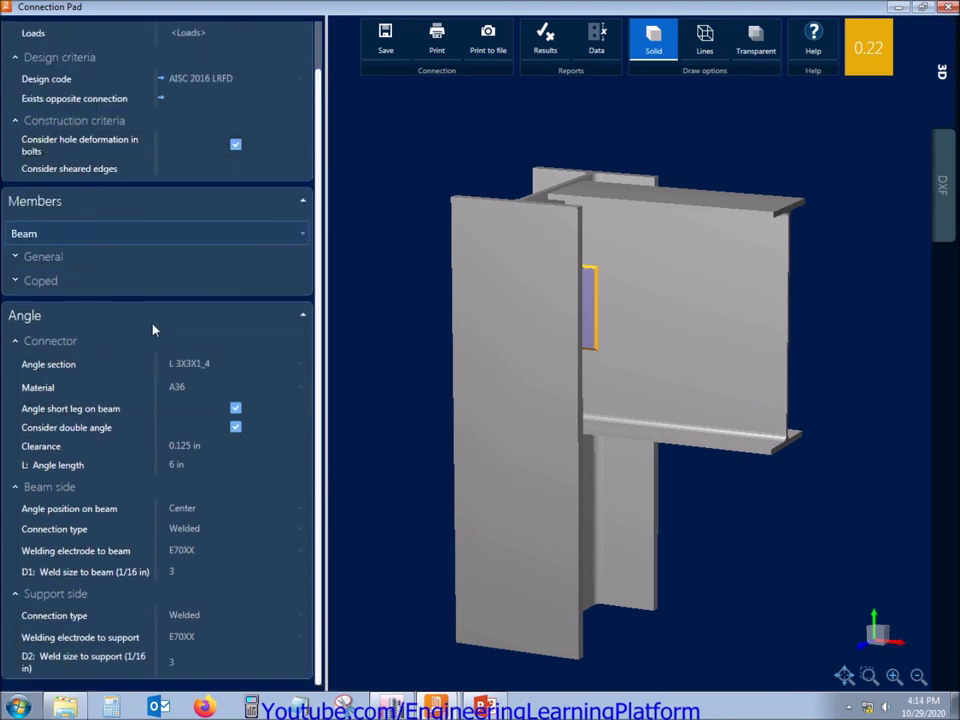
Step: Change joint 2's double-angle section to L 4X4X3_8
{"action": "left_click", "coordinate": [224, 366]}
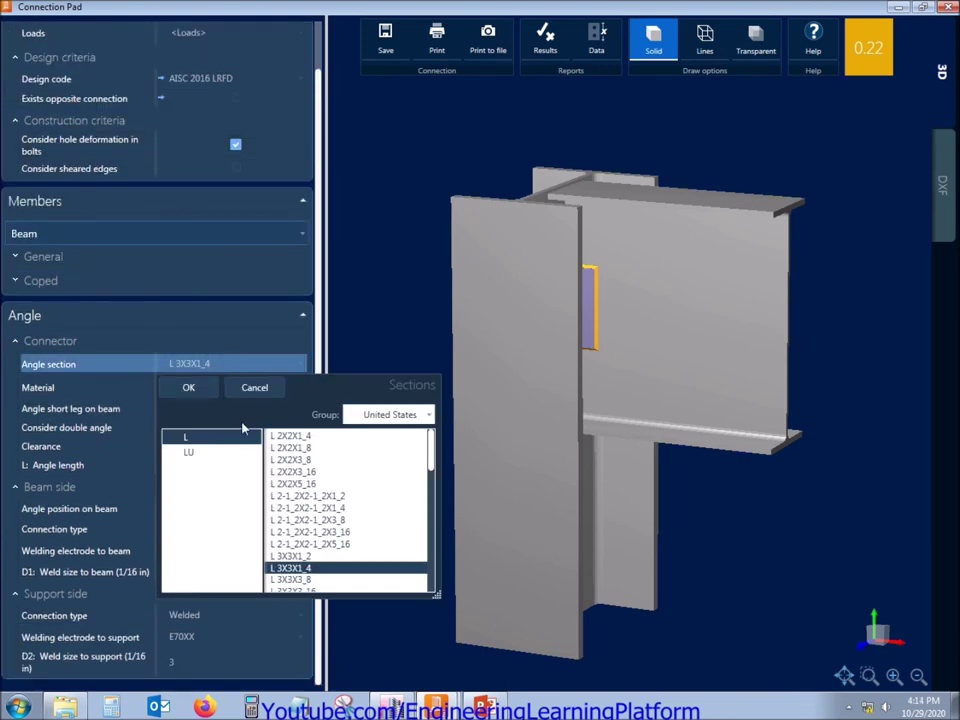
{"action": "scroll", "coordinate": [314, 561], "scroll_direction": "down", "scroll_amount": 2}
{"action": "scroll", "coordinate": [314, 561], "scroll_direction": "down", "scroll_amount": 3}
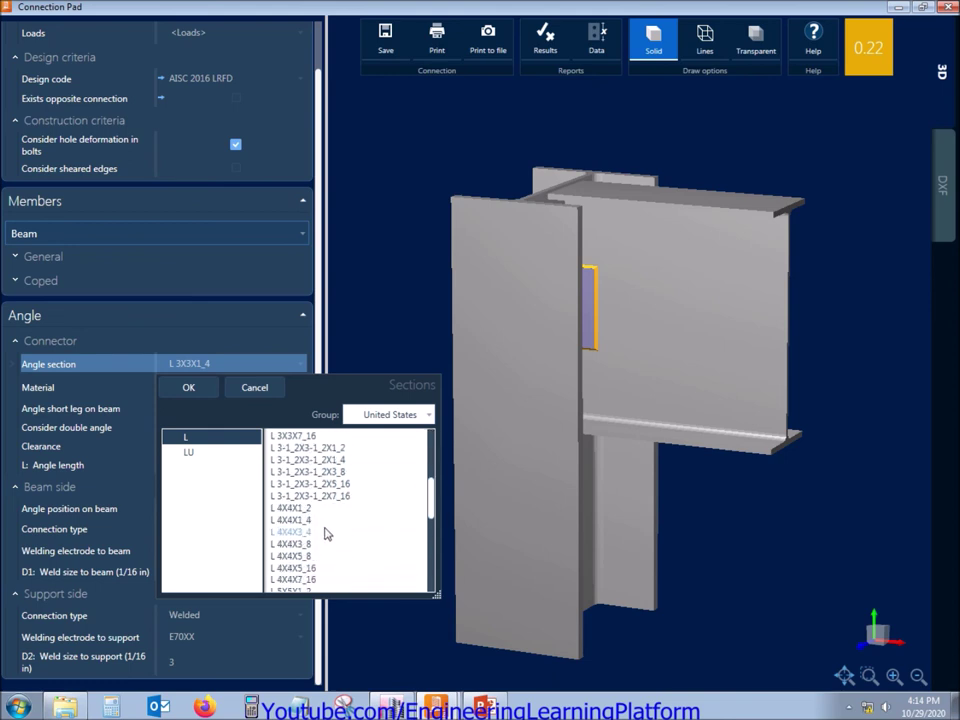
{"action": "left_click", "coordinate": [318, 532]}
{"action": "left_click", "coordinate": [312, 544]}
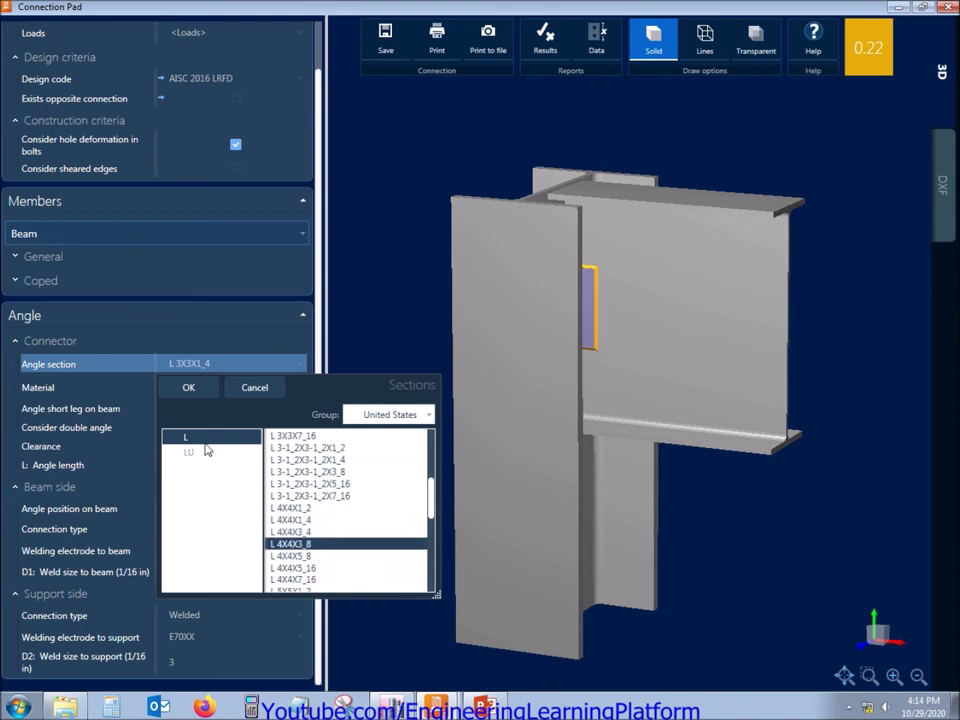
{"action": "left_click", "coordinate": [199, 389]}
Step: Lengthen the angles to 8 in, dropping the ratio to 0.16
{"action": "left_click", "coordinate": [190, 463]}
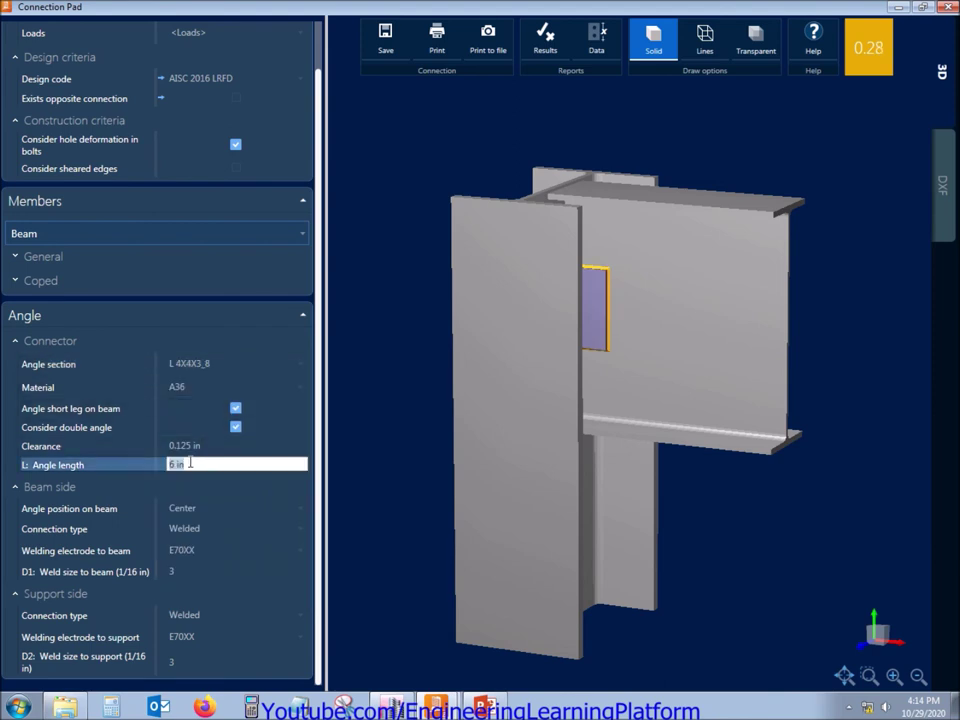
{"action": "type", "text": "8"}
{"action": "key", "text": "Tab"}
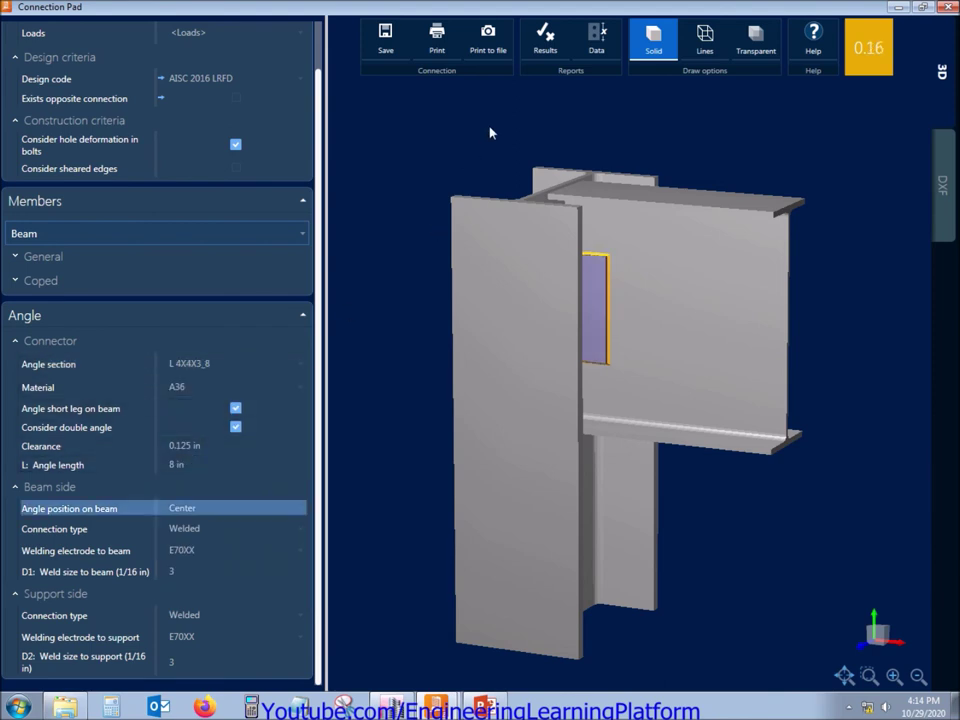
{"action": "left_click", "coordinate": [541, 38]}
Step: Increase the angle length to 9 in to pass the 8.02 in minimum
{"action": "scroll", "coordinate": [430, 400], "scroll_direction": "down", "scroll_amount": 5}
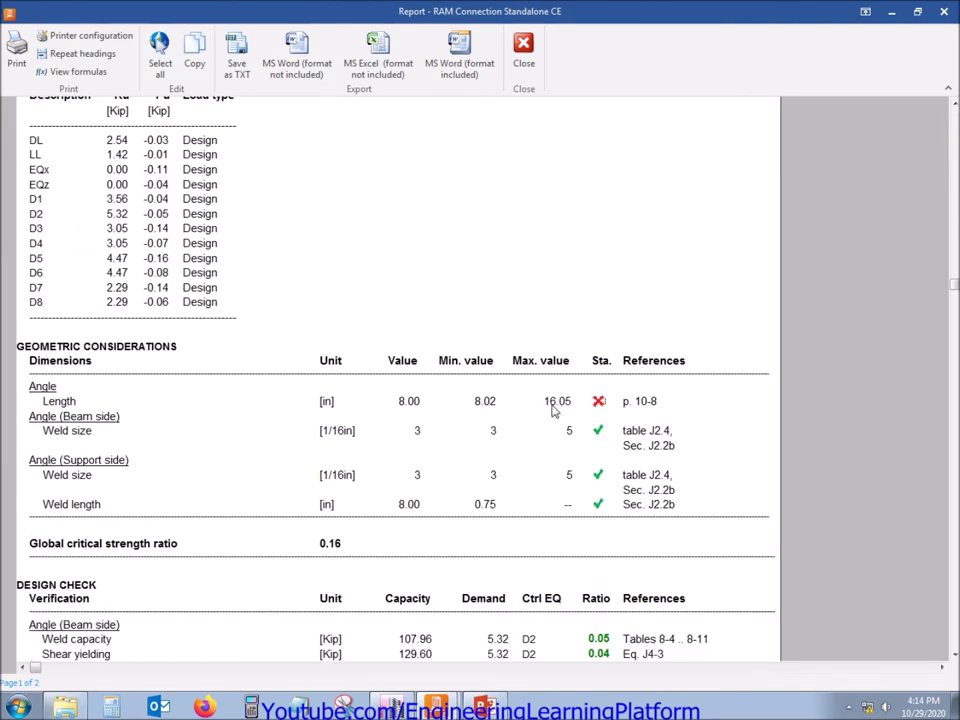
{"action": "left_click", "coordinate": [943, 11]}
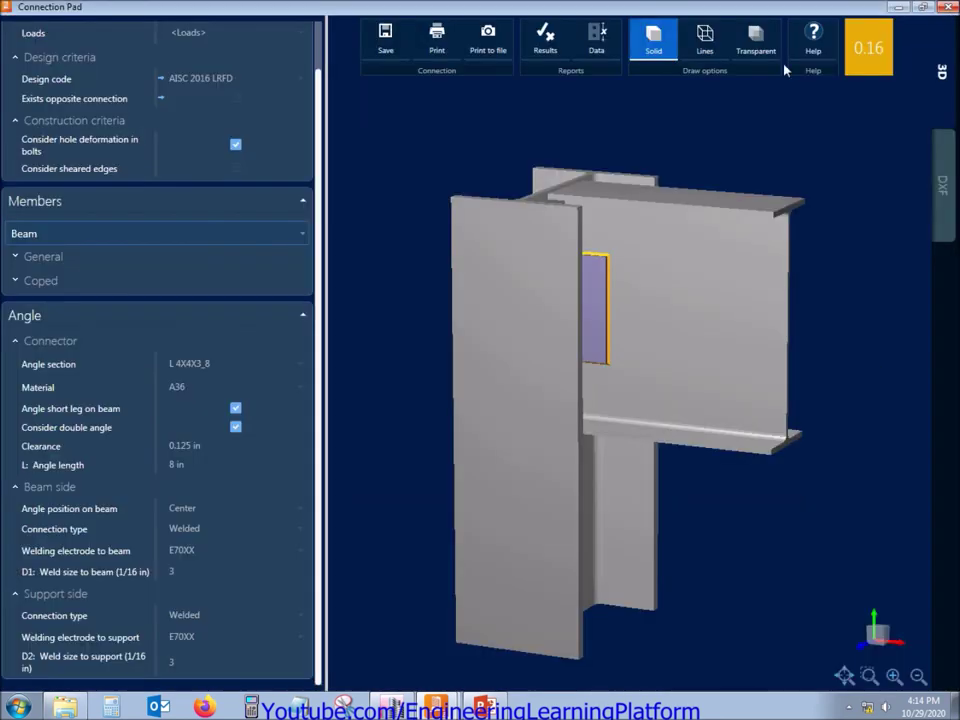
{"action": "left_click", "coordinate": [186, 463]}
{"action": "type", "text": "9"}
{"action": "key", "text": "Tab"}
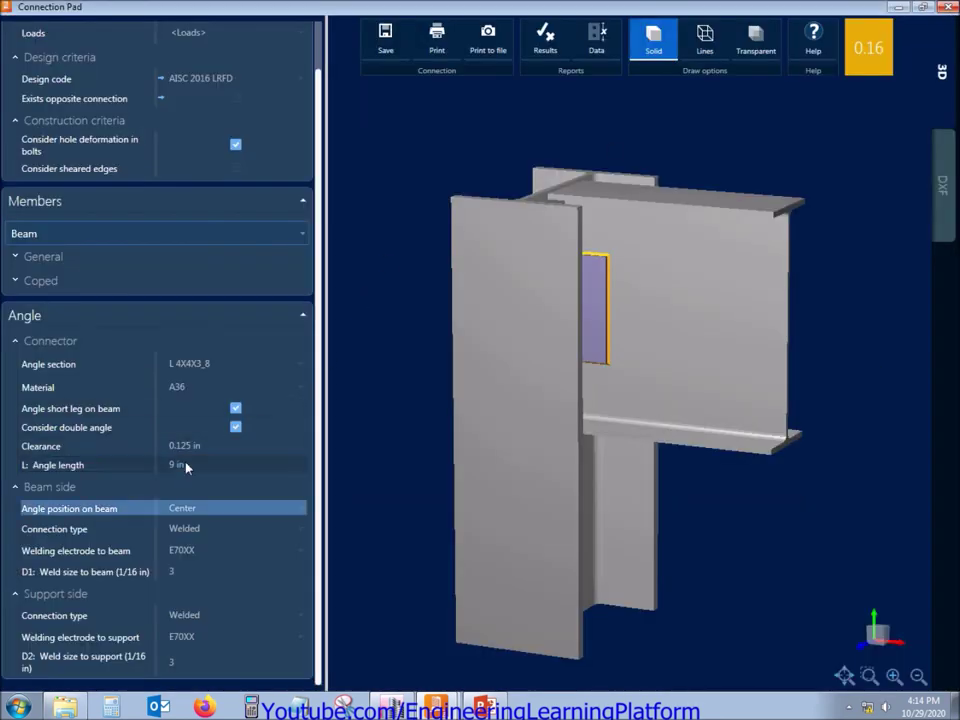
Step: Review the updated report at ratio 0.13, noting the support weld torsion warning
{"action": "left_click", "coordinate": [545, 38]}
{"action": "scroll", "coordinate": [450, 565], "scroll_direction": "down", "scroll_amount": 3}
{"action": "scroll", "coordinate": [445, 569], "scroll_direction": "down", "scroll_amount": 5}
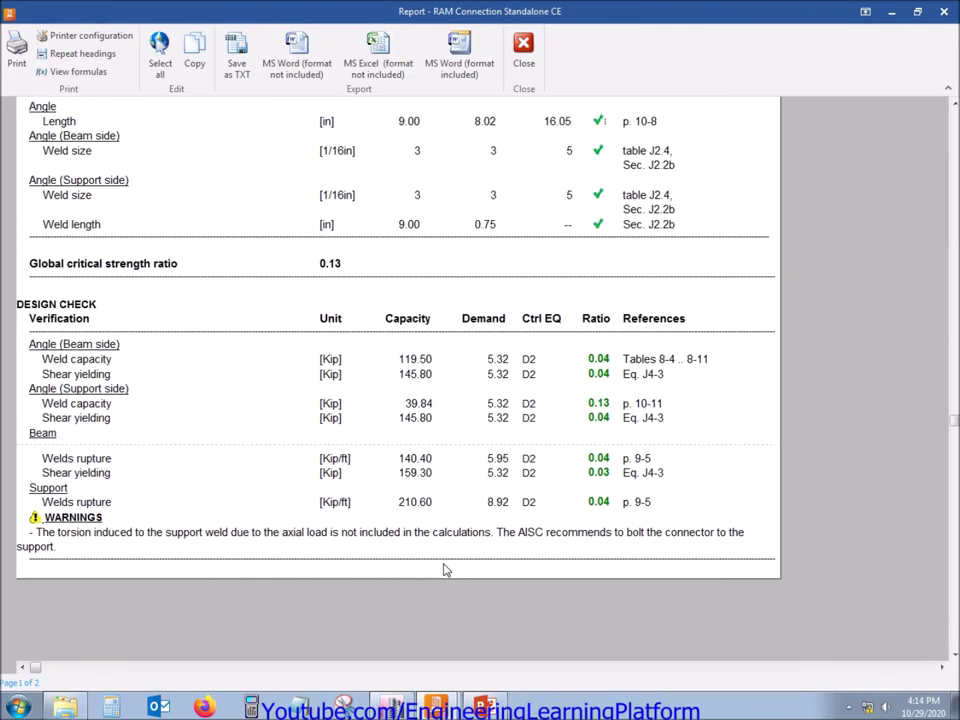
{"action": "left_click_drag", "start_coordinate": [85, 546], "coordinate": [103, 531]}
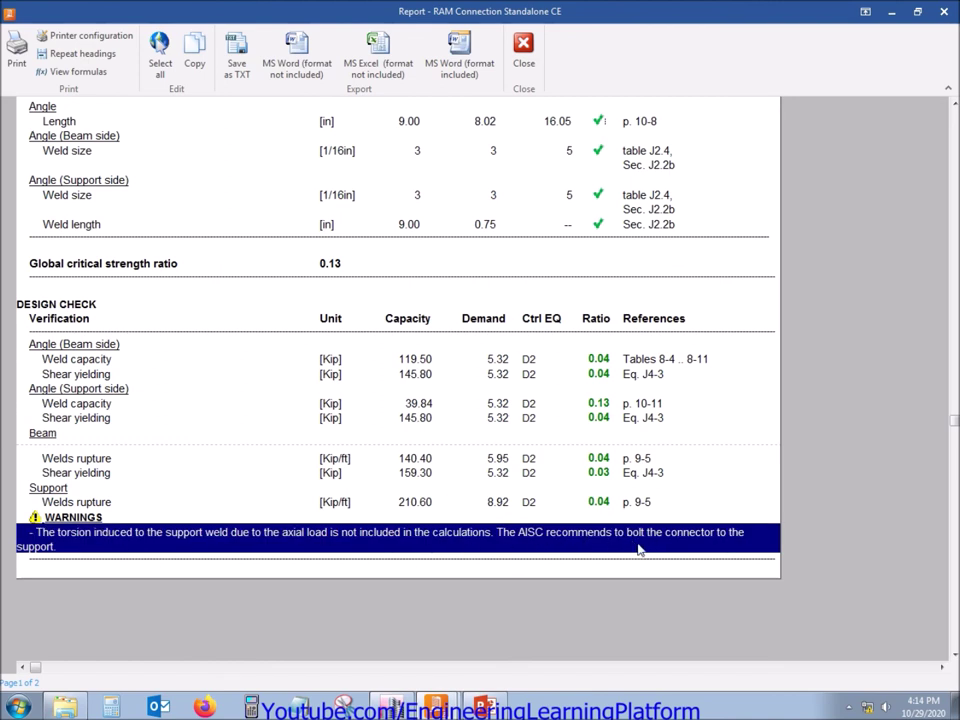
{"action": "key", "text": "alt+F4"}
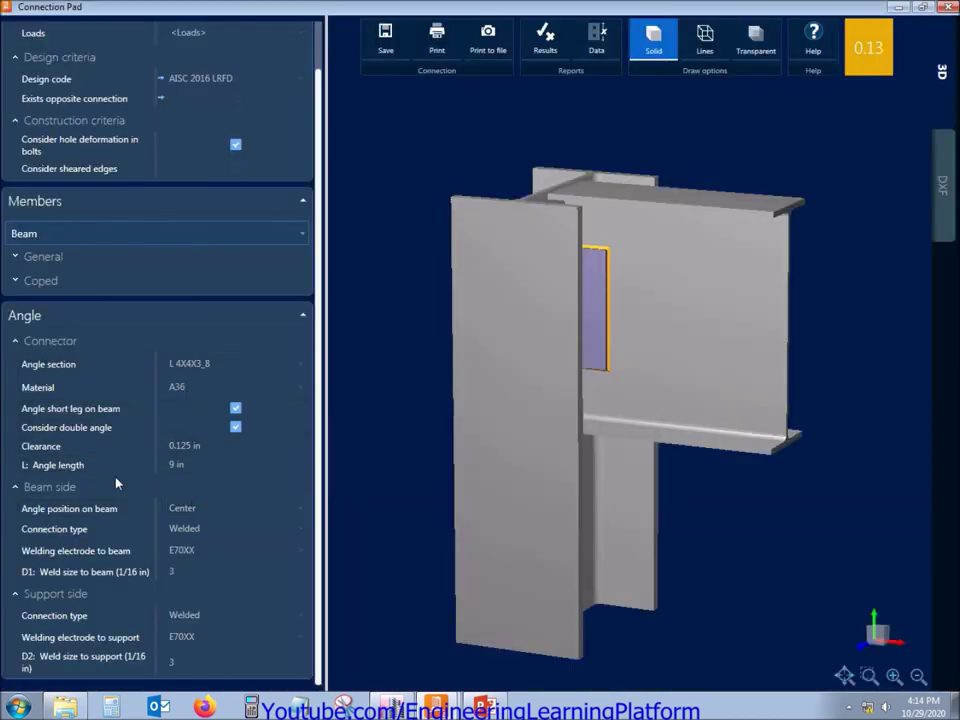
Step: Switch the support side connection to Bolted with 1/2" A325 N bolts
{"action": "left_click", "coordinate": [190, 620]}
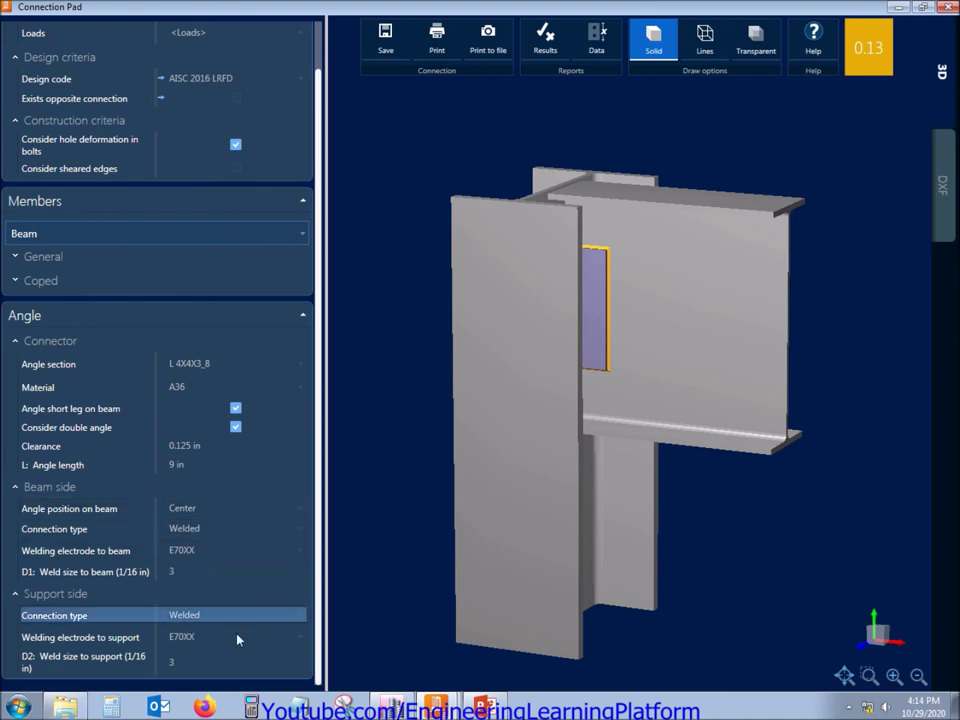
{"action": "key", "text": "Down"}
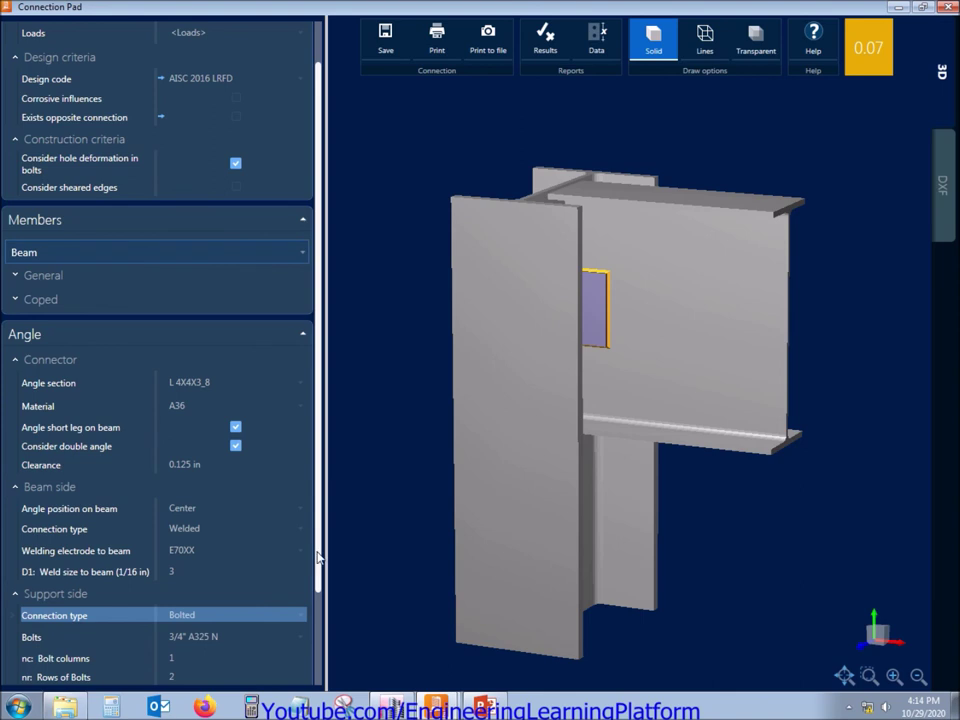
{"action": "scroll", "coordinate": [318, 557], "scroll_direction": "down", "scroll_amount": 2}
{"action": "left_click", "coordinate": [193, 521]}
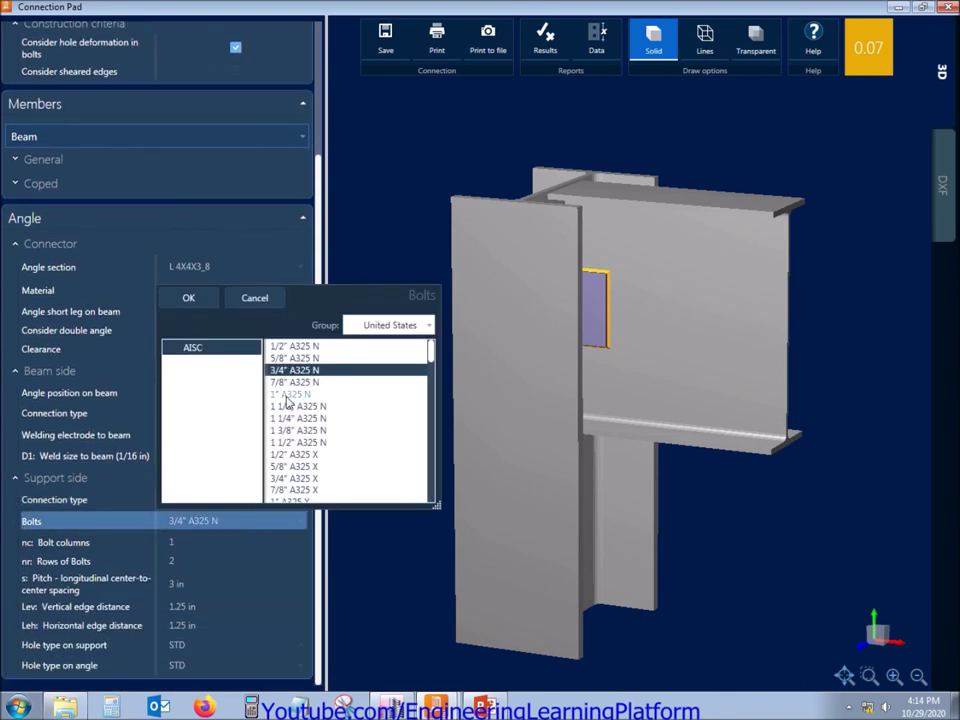
{"action": "left_click", "coordinate": [294, 346]}
{"action": "left_click", "coordinate": [188, 297]}
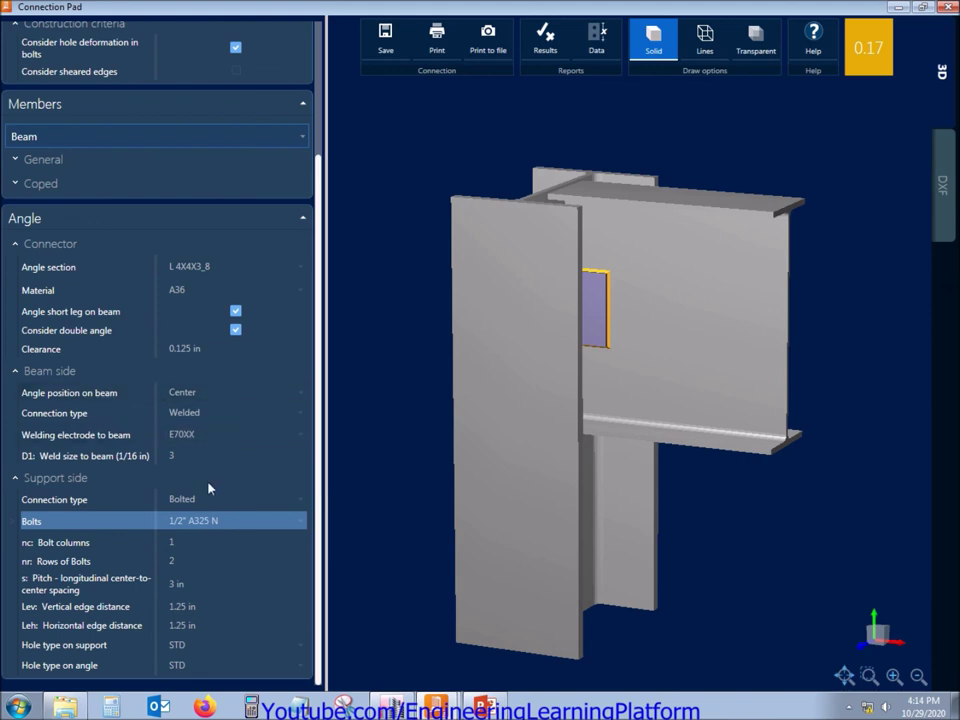
Step: Review the design report's angle length check at ratio 0.17
{"action": "left_click", "coordinate": [75, 480]}
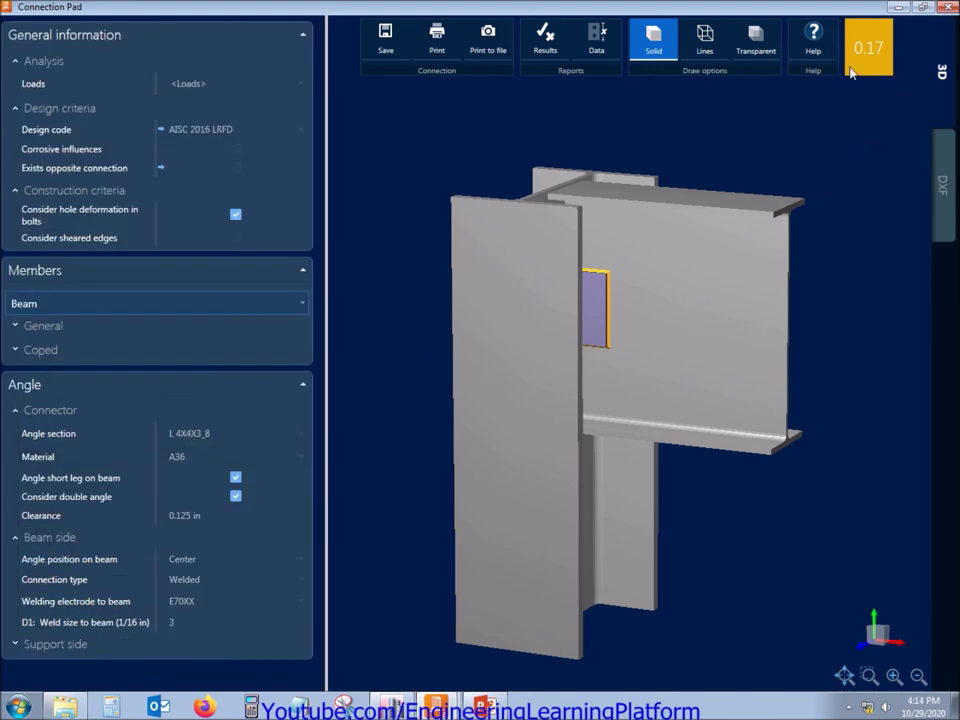
{"action": "scroll", "coordinate": [545, 416], "scroll_direction": "down", "scroll_amount": 8}
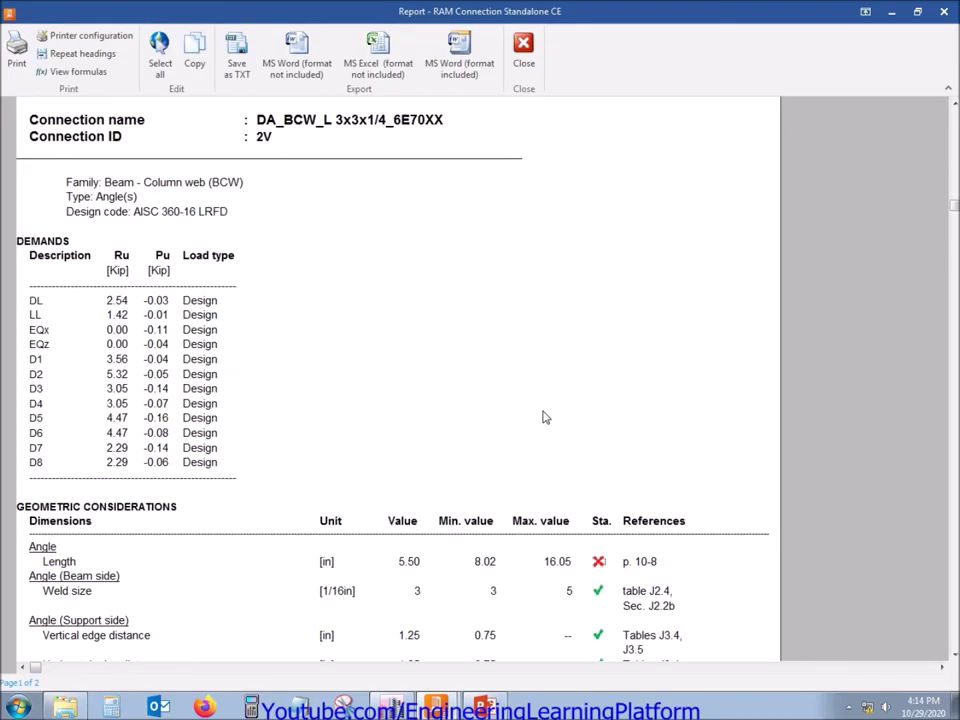
{"action": "left_click", "coordinate": [589, 364]}
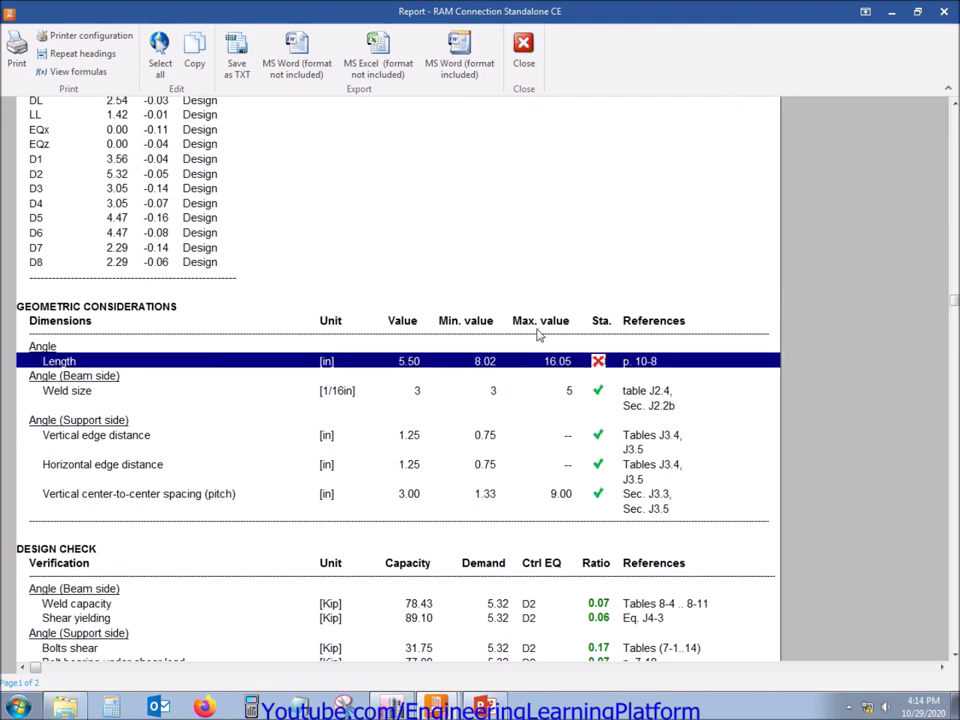
{"action": "left_click", "coordinate": [944, 11]}
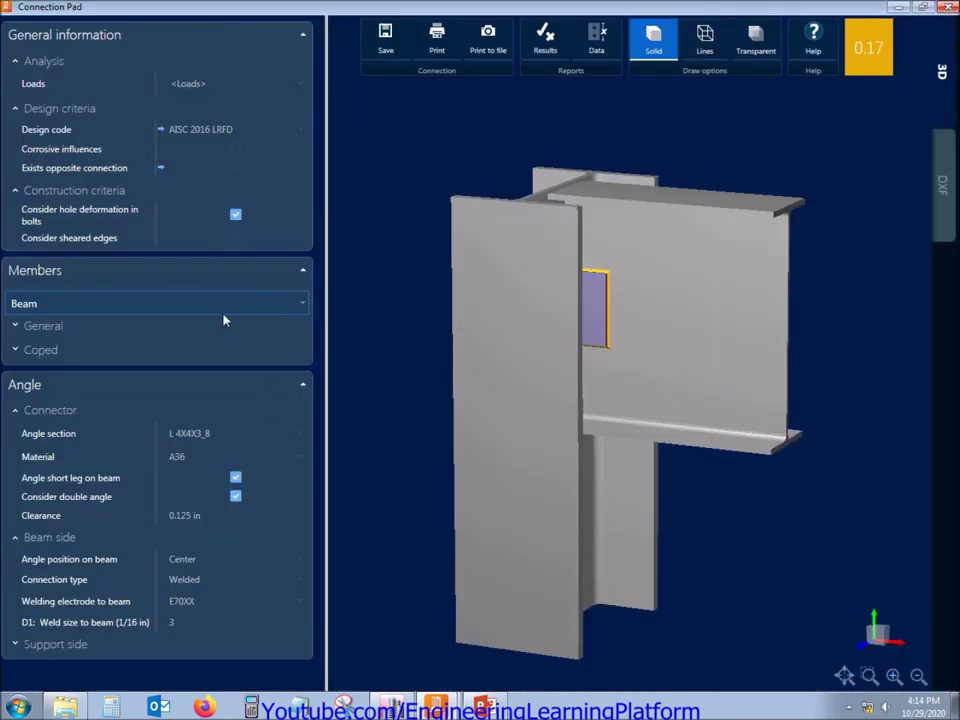
Step: Collapse the beam general, construction, design criteria and analysis groups
{"action": "left_click", "coordinate": [41, 327]}
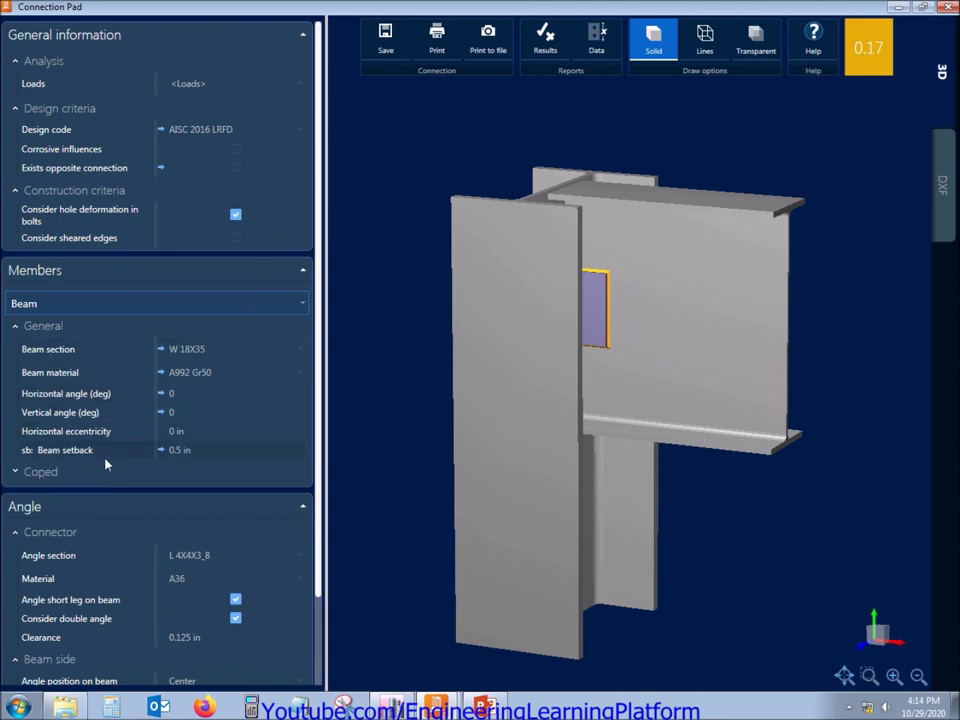
{"action": "scroll", "coordinate": [135, 456], "scroll_direction": "down", "scroll_amount": 3}
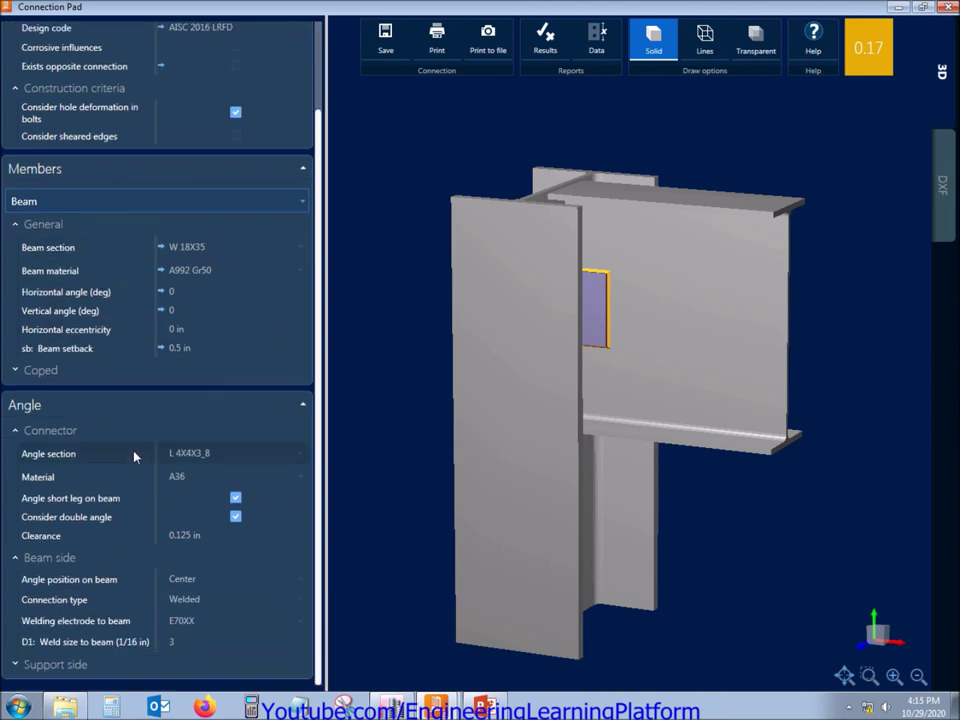
{"action": "left_click", "coordinate": [57, 228]}
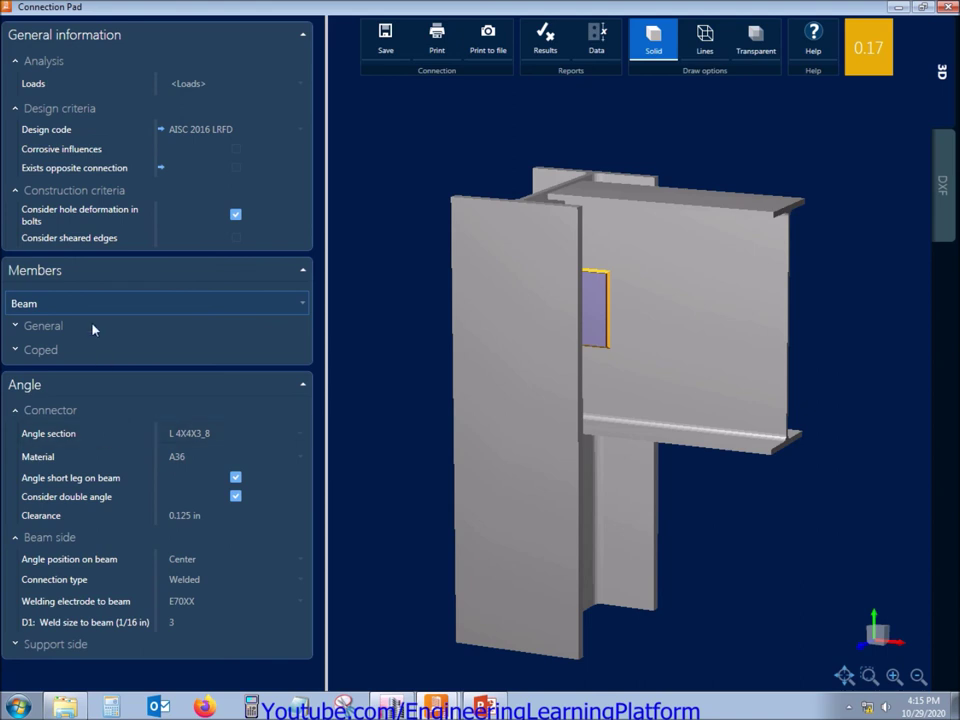
{"action": "left_click", "coordinate": [45, 192]}
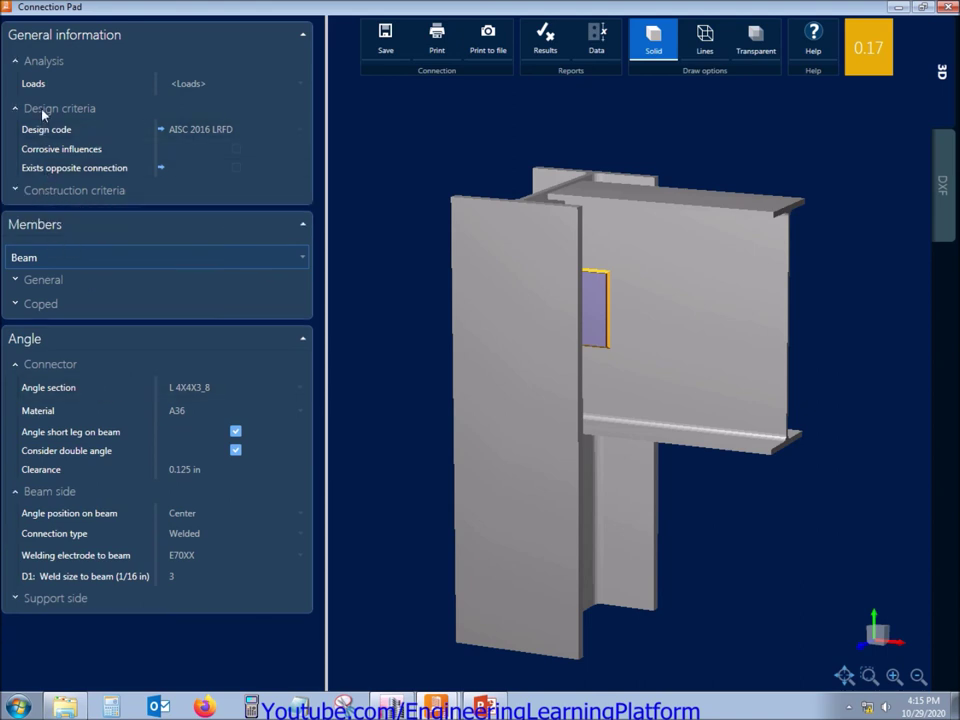
{"action": "left_click", "coordinate": [32, 107]}
{"action": "left_click", "coordinate": [31, 61]}
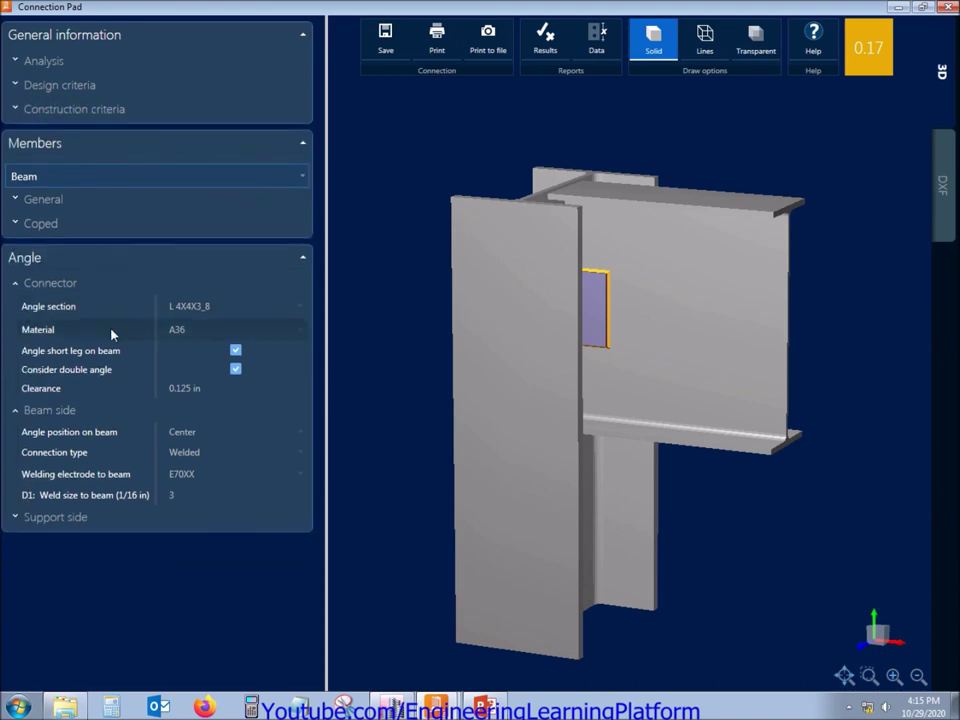
Step: Set the D1 beam-side weld size to 4 sixteenths
{"action": "left_click", "coordinate": [198, 495]}
{"action": "type", "text": "4"}
{"action": "key", "text": "Return"}
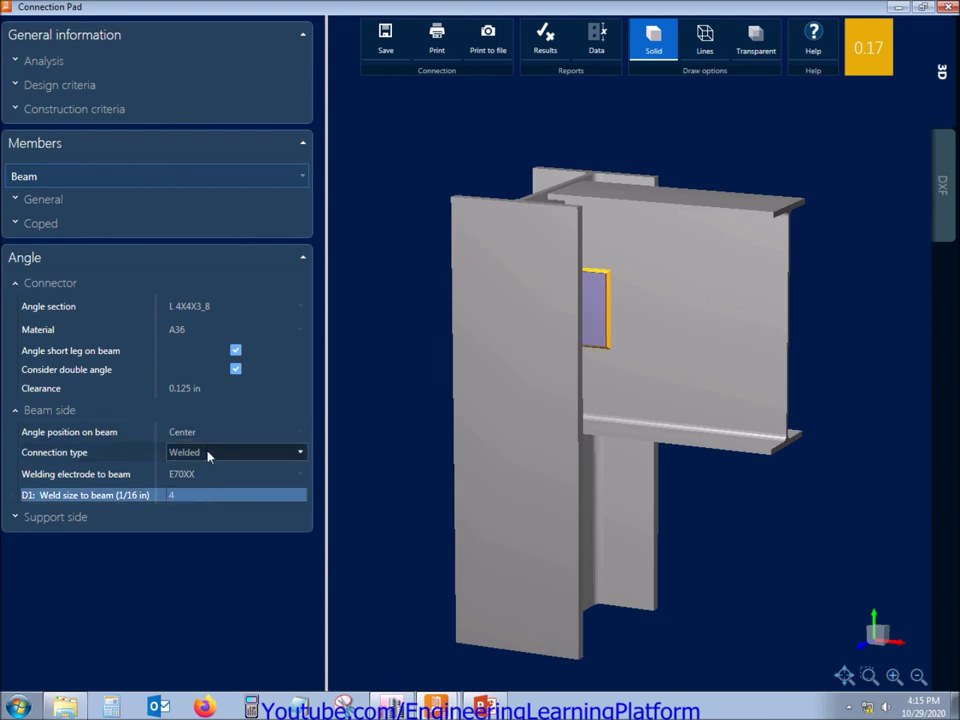
Step: Show only the support-side bolt settings and orbit to view the bolted angle
{"action": "left_click", "coordinate": [78, 517]}
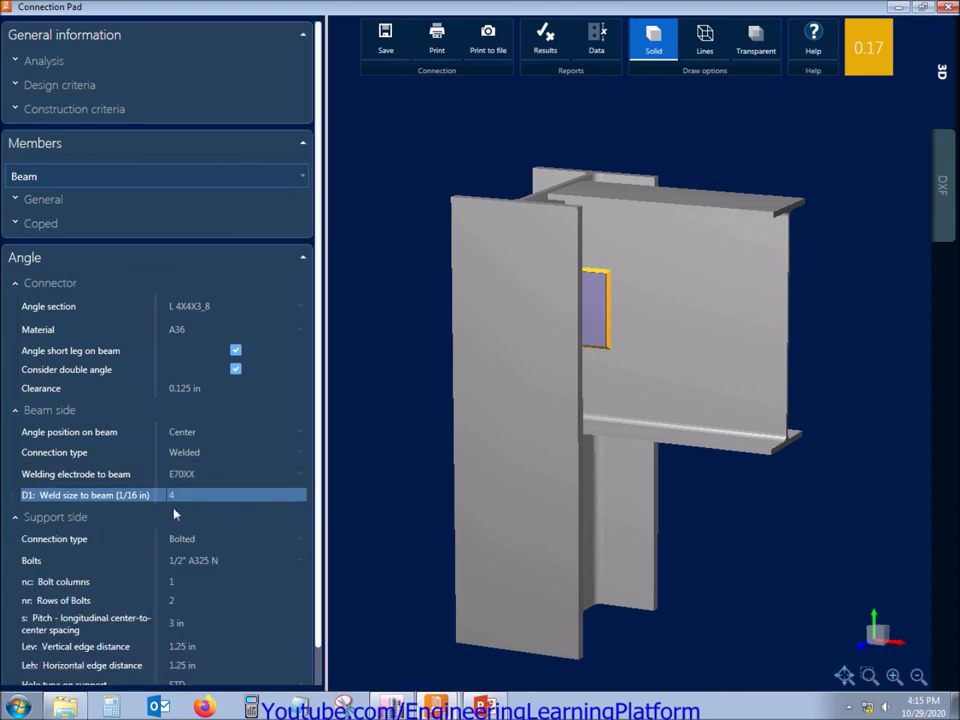
{"action": "left_click", "coordinate": [50, 410]}
{"action": "left_click", "coordinate": [50, 283]}
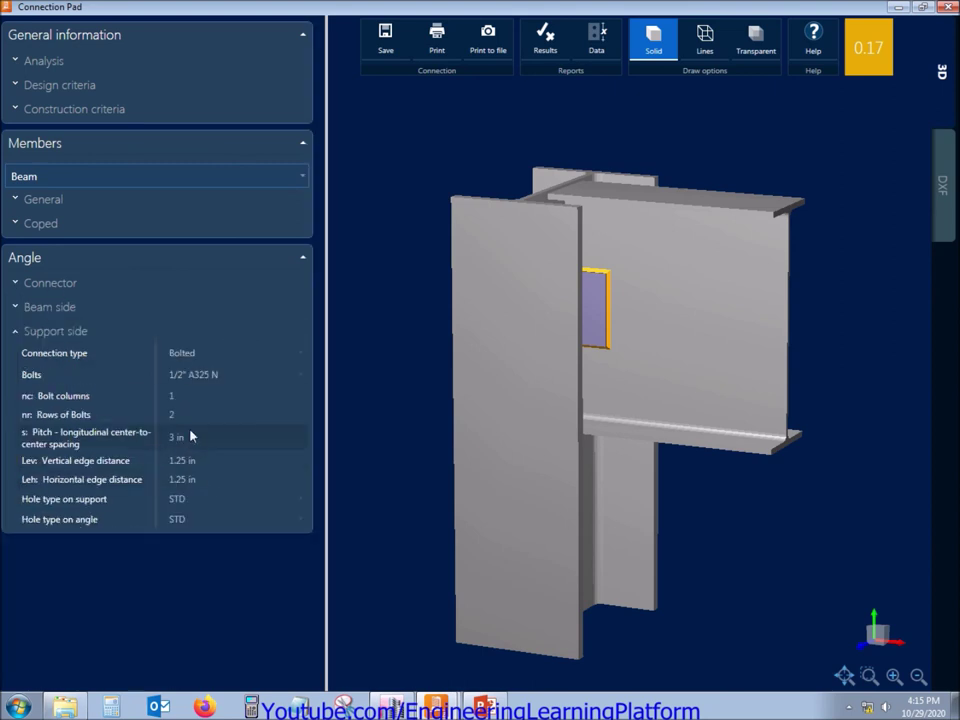
{"action": "left_click_drag", "start_coordinate": [514, 386], "coordinate": [546, 318]}
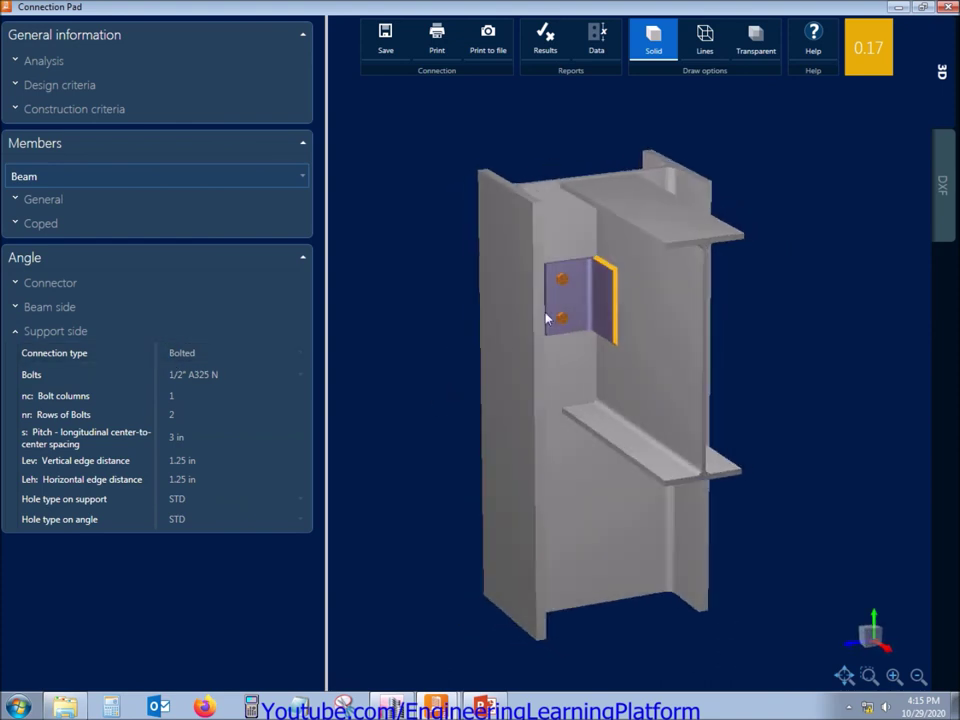
Step: Use 3 support-side bolt rows with 1/2" A325 N bolts, dropping the ratio to 0.11
{"action": "left_click", "coordinate": [186, 419]}
{"action": "type", "text": "3"}
{"action": "key", "text": "Tab"}
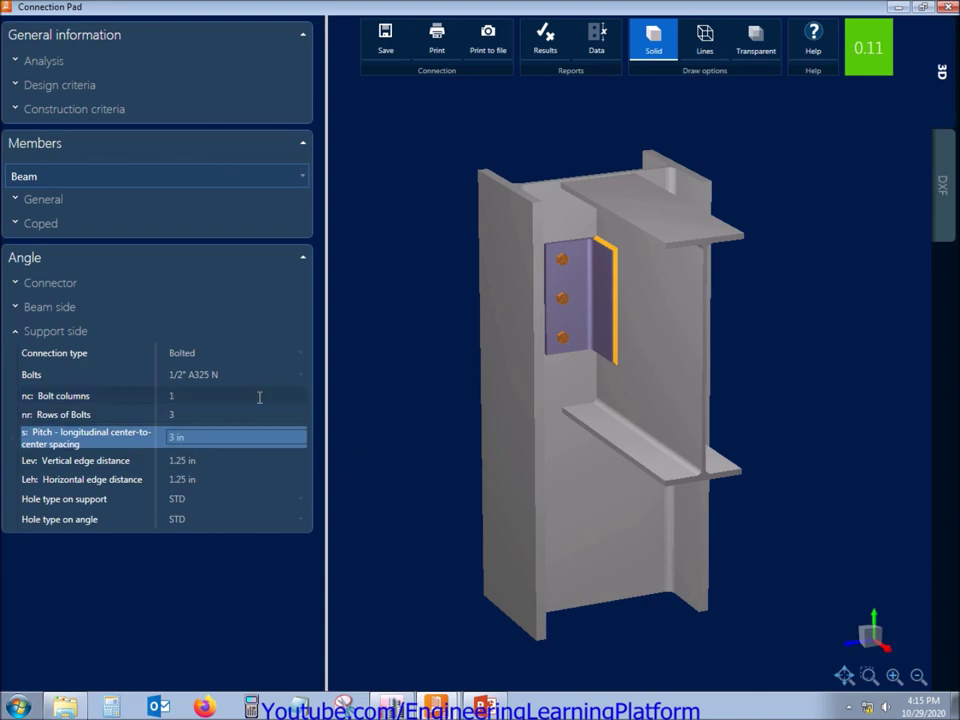
{"action": "left_click", "coordinate": [232, 374]}
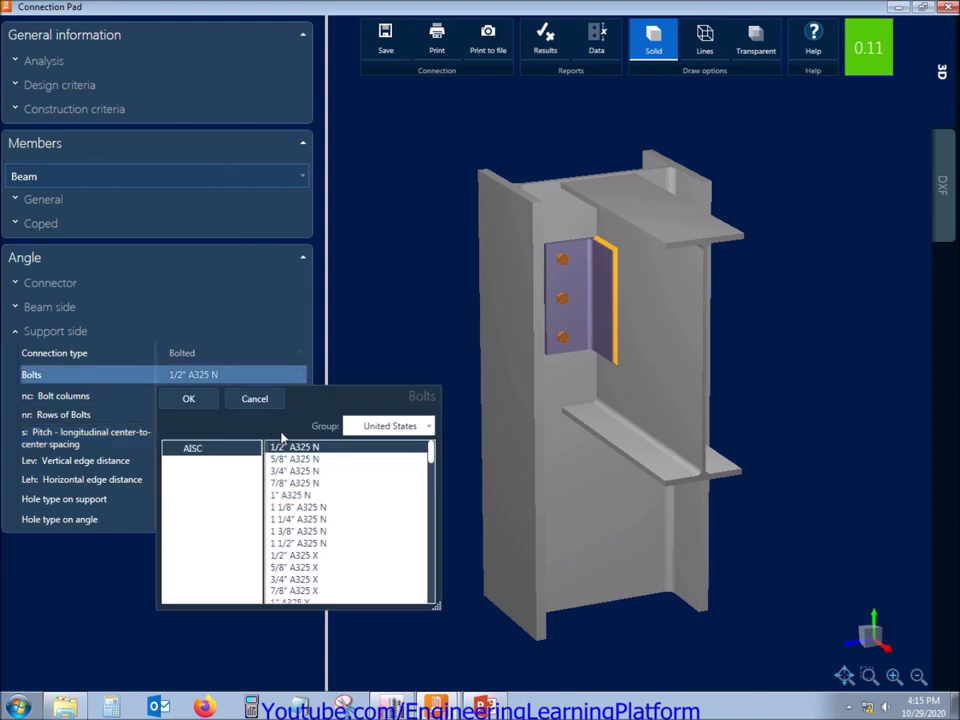
{"action": "left_click", "coordinate": [198, 401]}
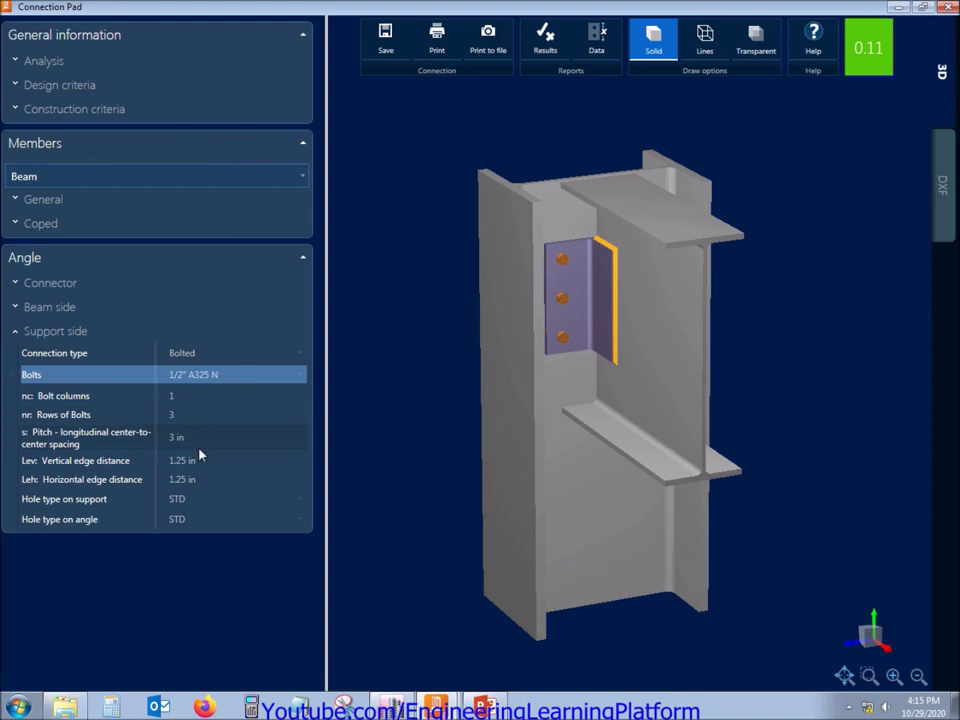
{"action": "middle_click_drag", "start_coordinate": [473, 345], "coordinate": [449, 371]}
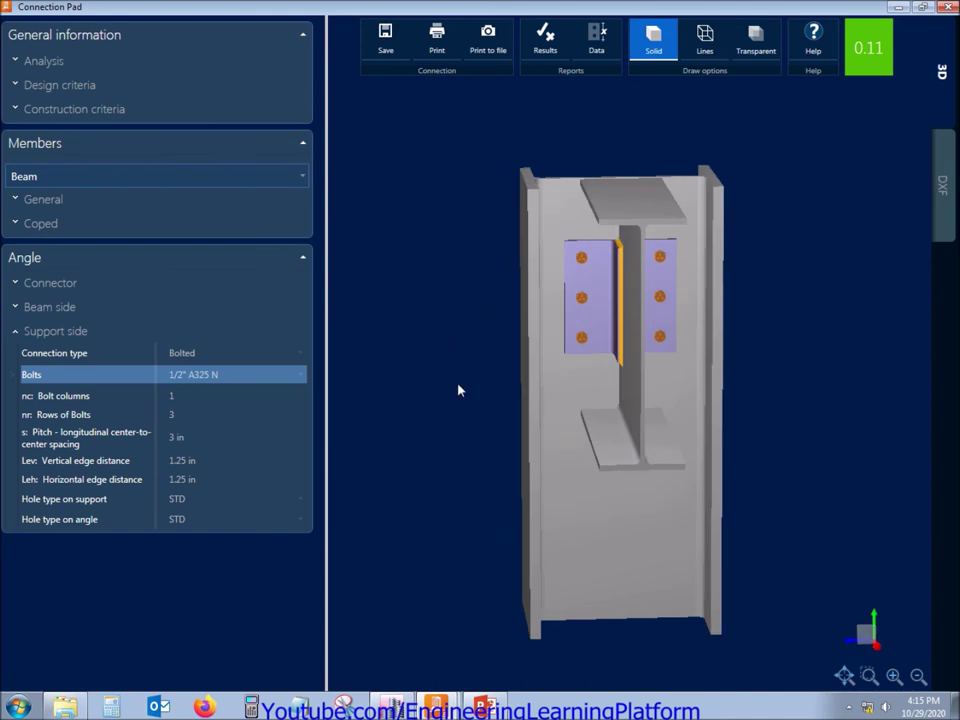
{"action": "middle_click_drag", "start_coordinate": [447, 383], "coordinate": [461, 246]}
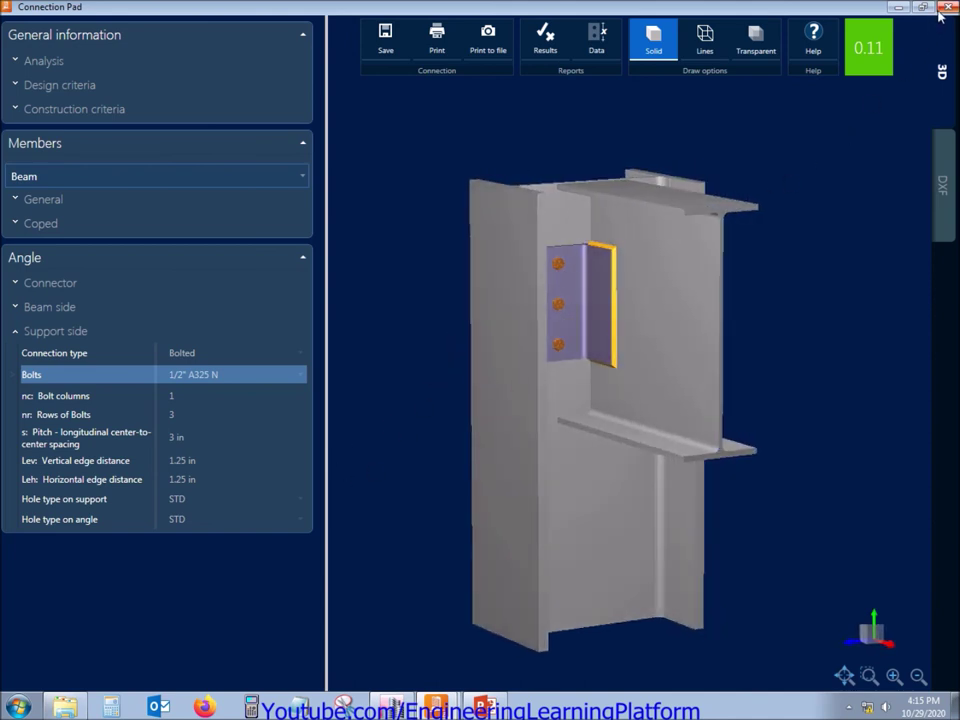
Step: Confirm the report's Global critical strength ratio of 0.11 with all checks passing
{"action": "left_click", "coordinate": [545, 38]}
{"action": "scroll", "coordinate": [540, 300], "scroll_direction": "down", "scroll_amount": 10}
{"action": "scroll", "coordinate": [549, 347], "scroll_direction": "down", "scroll_amount": 5}
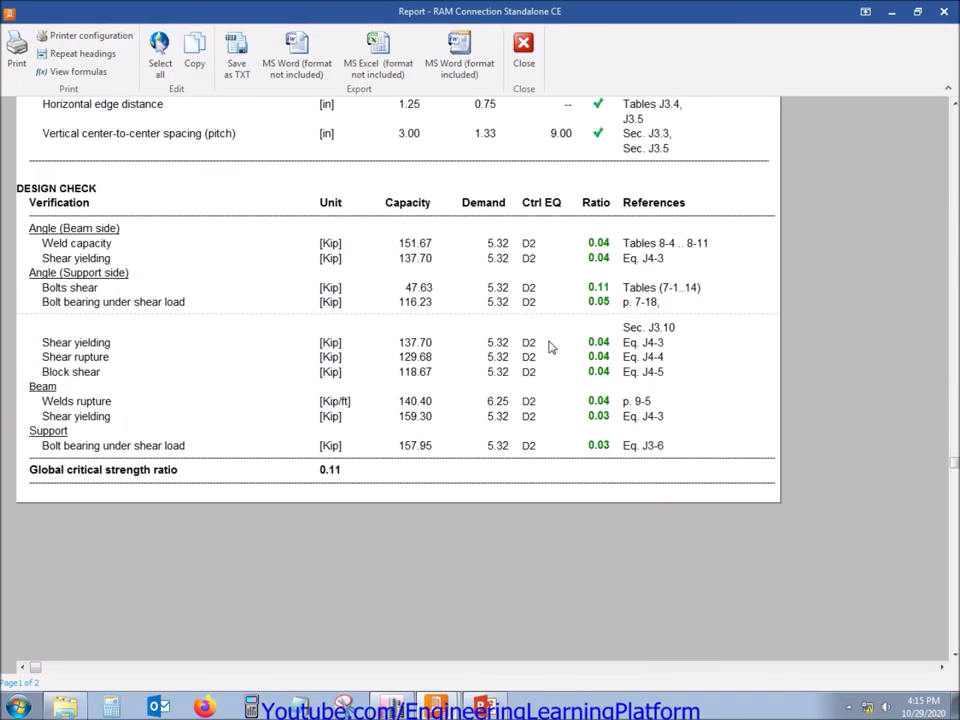
{"action": "left_click", "coordinate": [285, 484]}
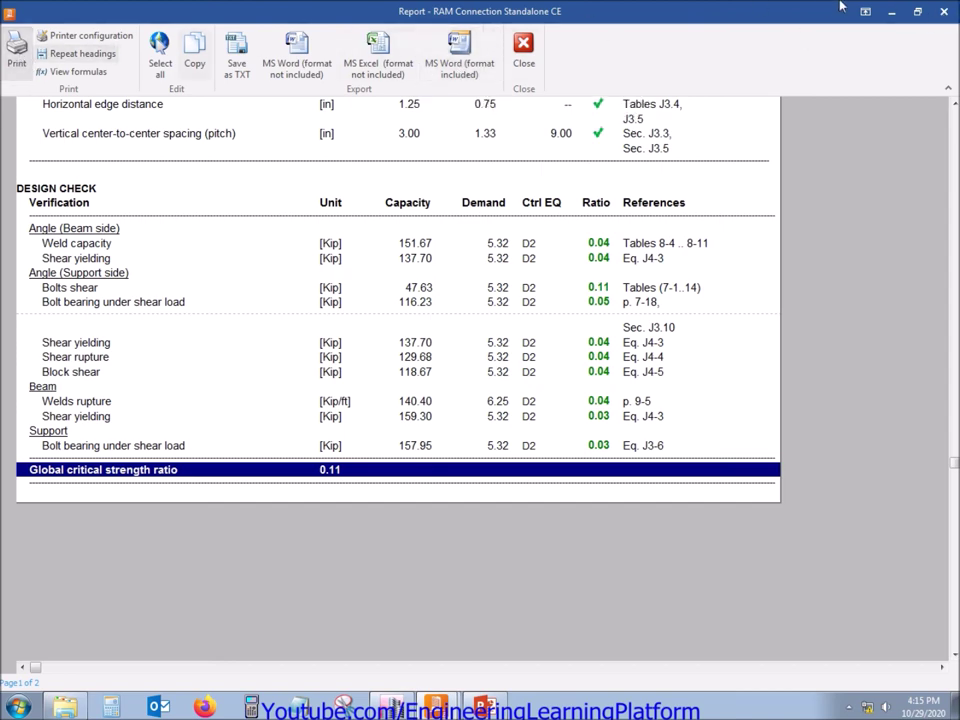
{"action": "left_click", "coordinate": [947, 12]}
Step: Display joint 2's DXF top, lateral and front views of the bolted double-angle connection
{"action": "left_click", "coordinate": [941, 185]}
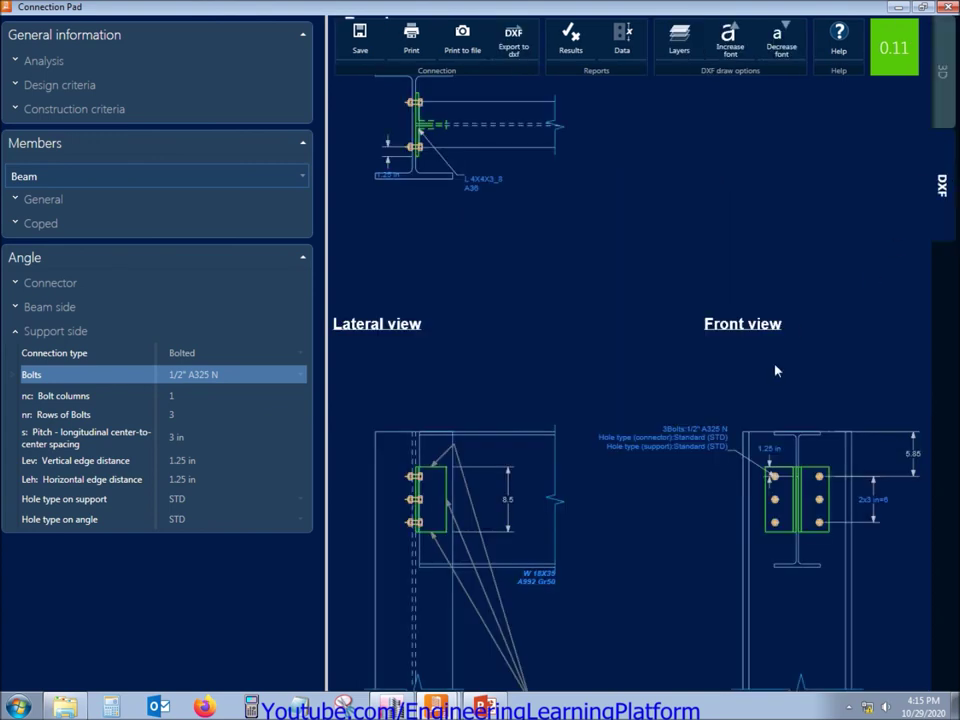
{"action": "scroll", "coordinate": [727, 349], "scroll_direction": "down", "scroll_amount": 2}
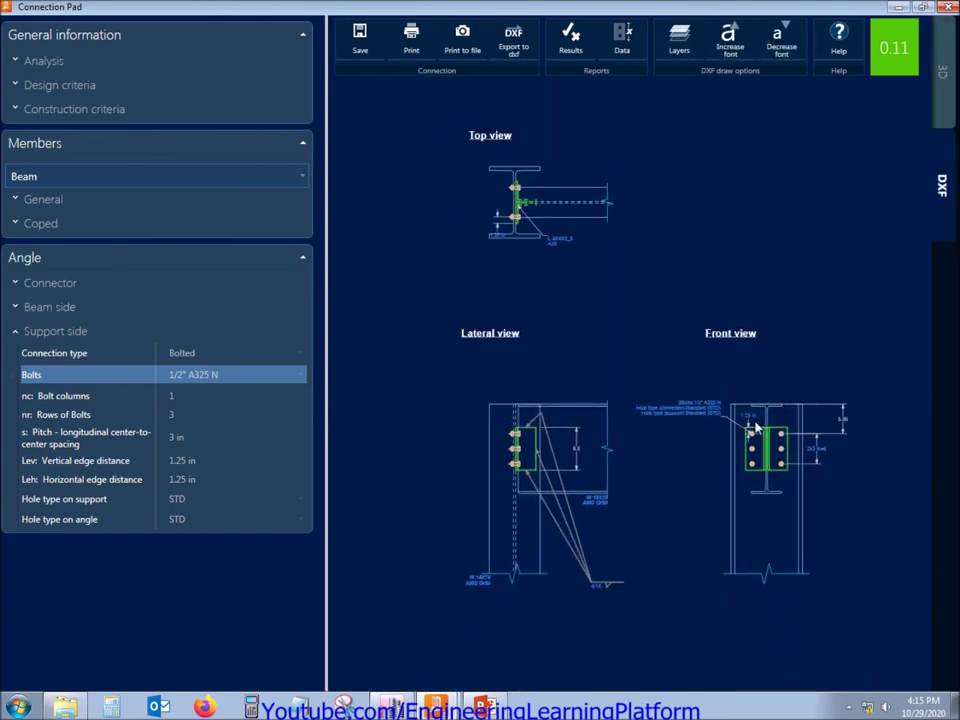
{"action": "left_click", "coordinate": [849, 706]}
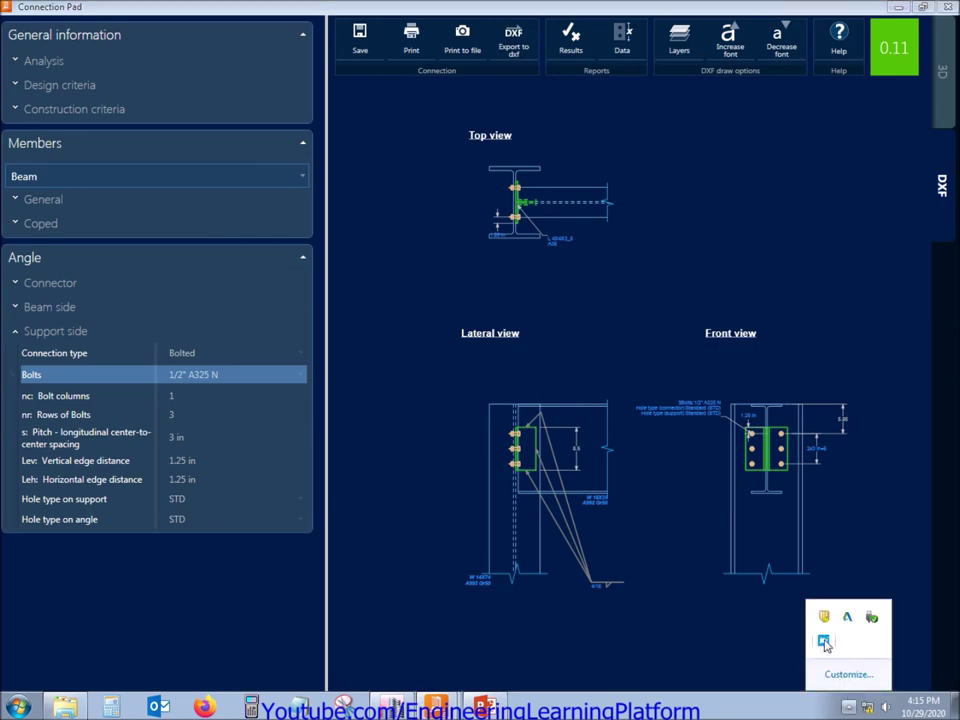